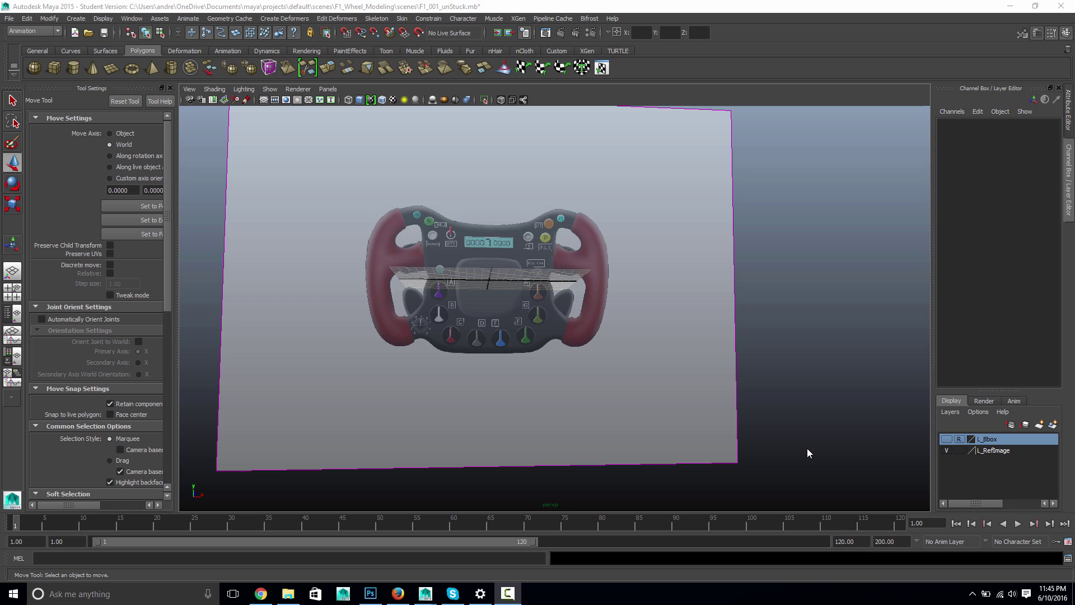
Step: Create a polygon cube at the wheel's centre and scale it to about 14.8 in X and Y
scroll(502, 278, "up", 4)
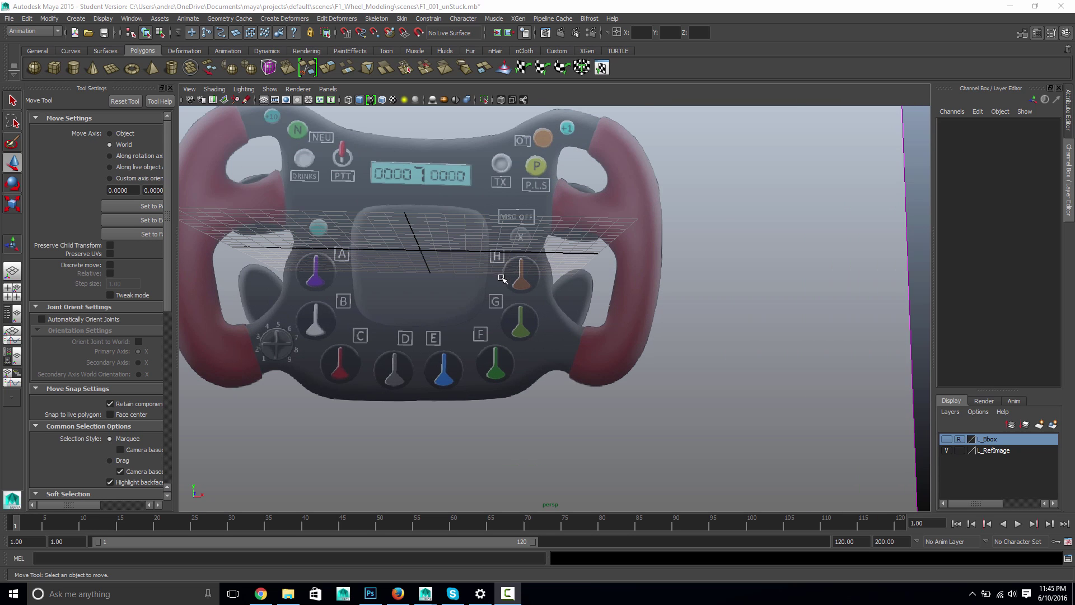
left_click_drag(503, 278, 612, 316, "alt")
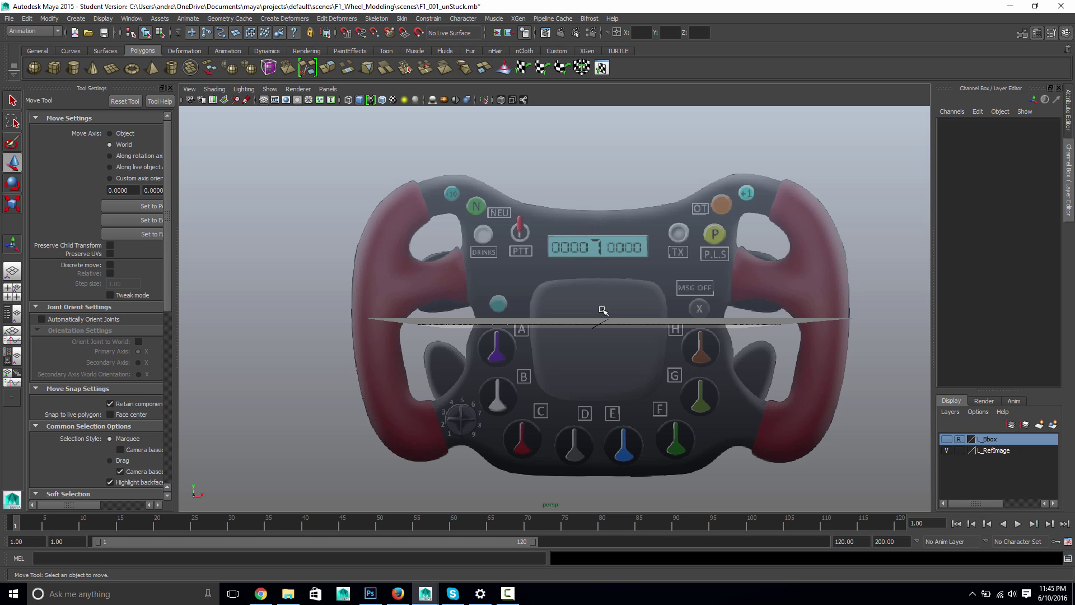
middle_click_drag(574, 295, 534, 292, "alt")
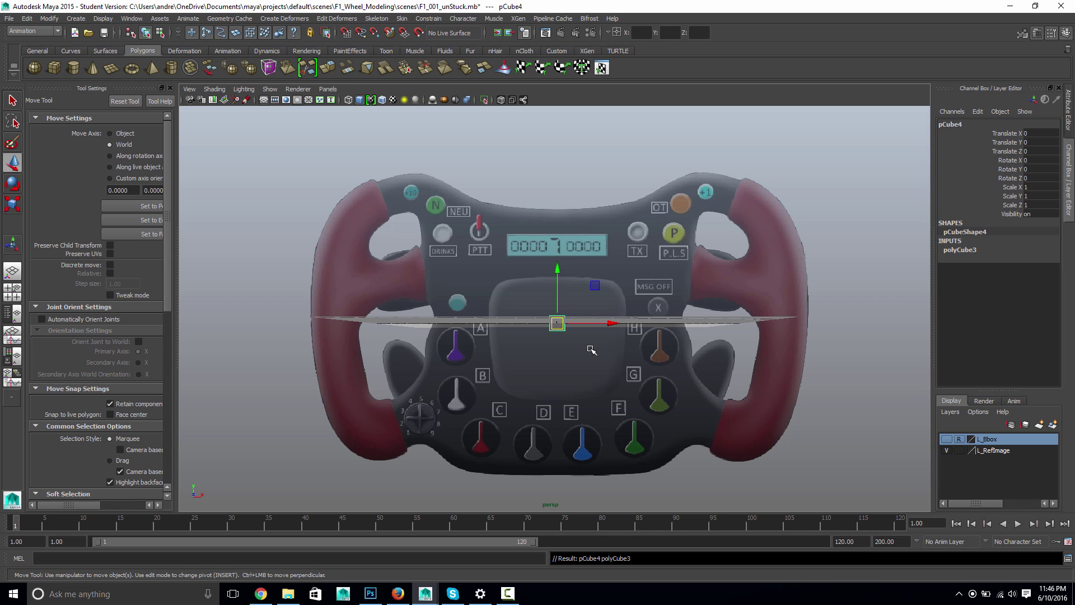
key("r")
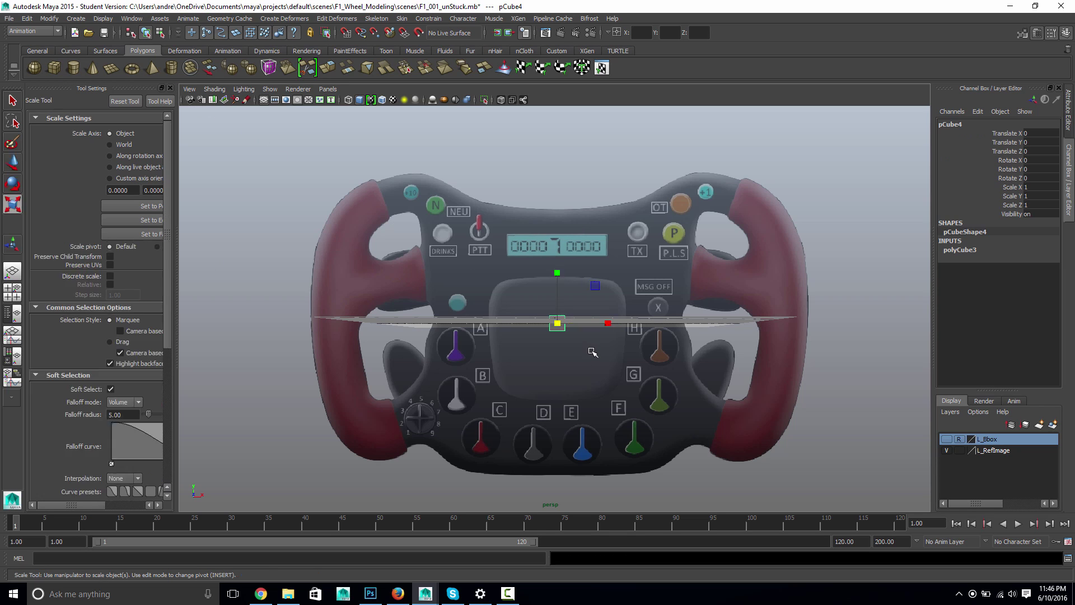
left_click_drag(597, 287, 655, 241)
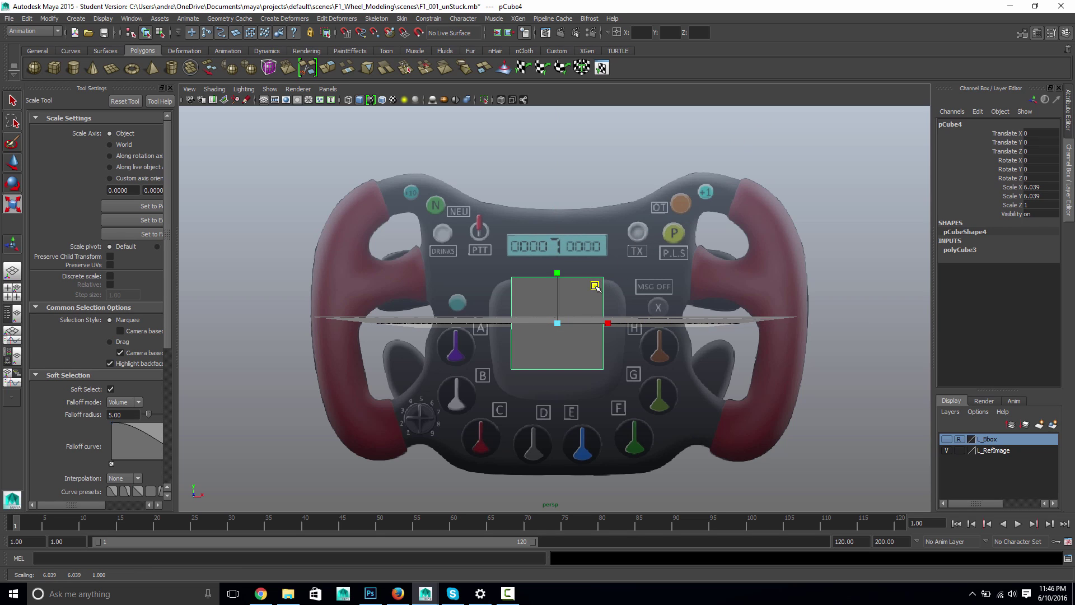
left_click_drag(595, 286, 623, 269)
Step: Scale the cube's depth in Z to about 2.6
key("space")
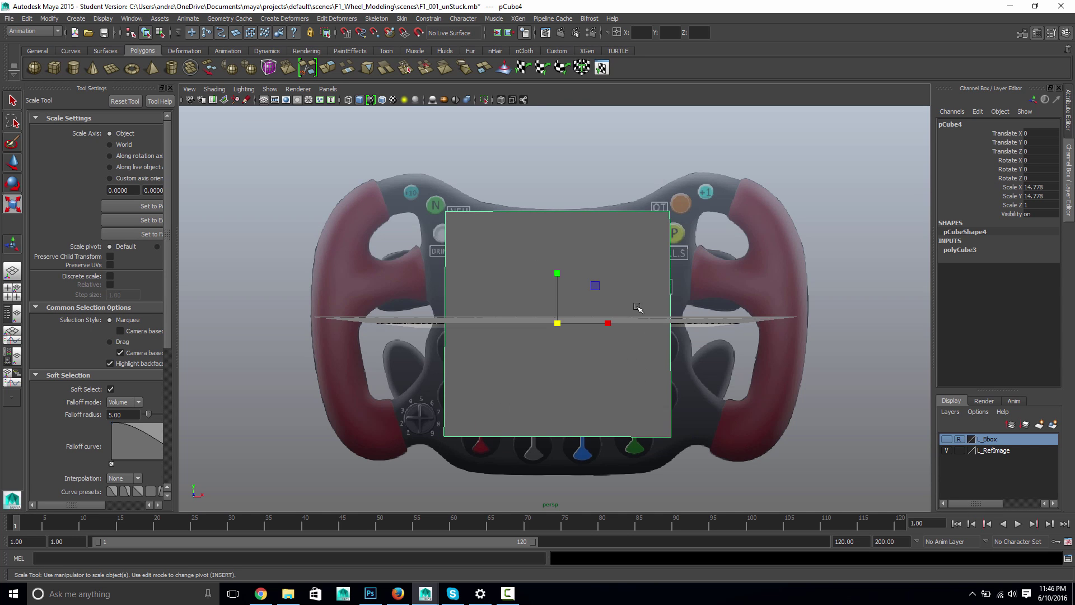
left_click_drag(638, 308, 422, 336, "alt")
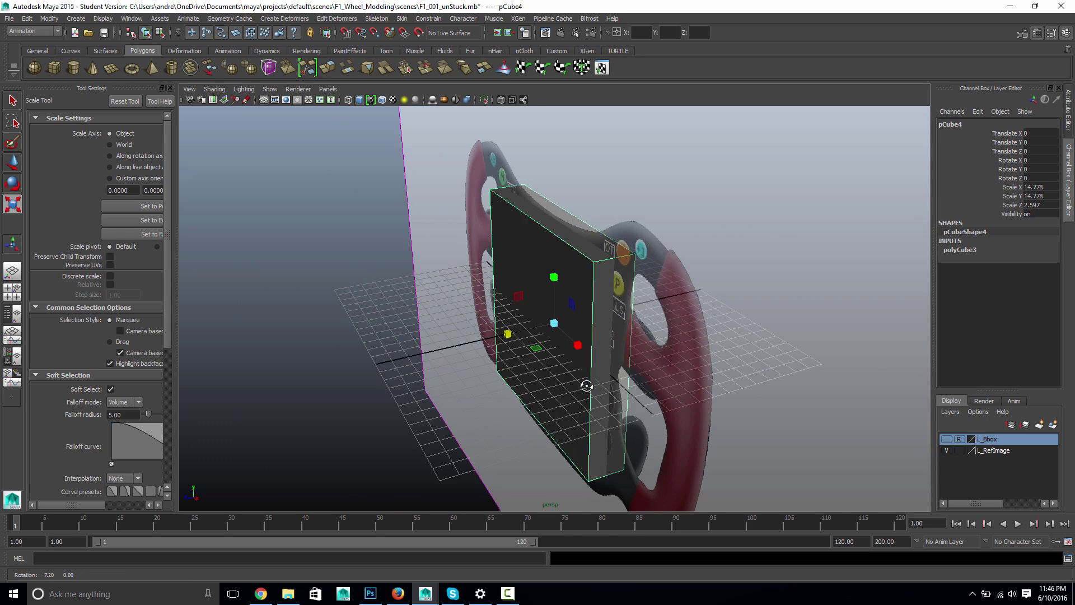
left_click_drag(568, 381, 593, 346, "alt")
Step: Scale the cube uniformly to about 16.05 × 16.05 × 2.82 over the reference image and display it in wireframe
key("space")
key("f")
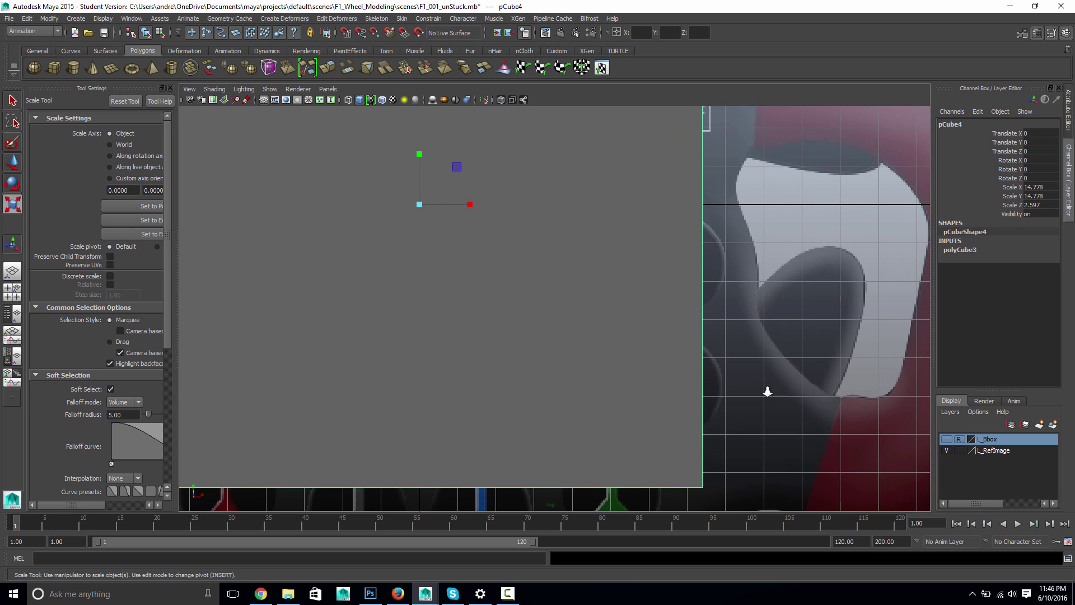
left_click_drag(538, 317, 548, 318)
key("4")
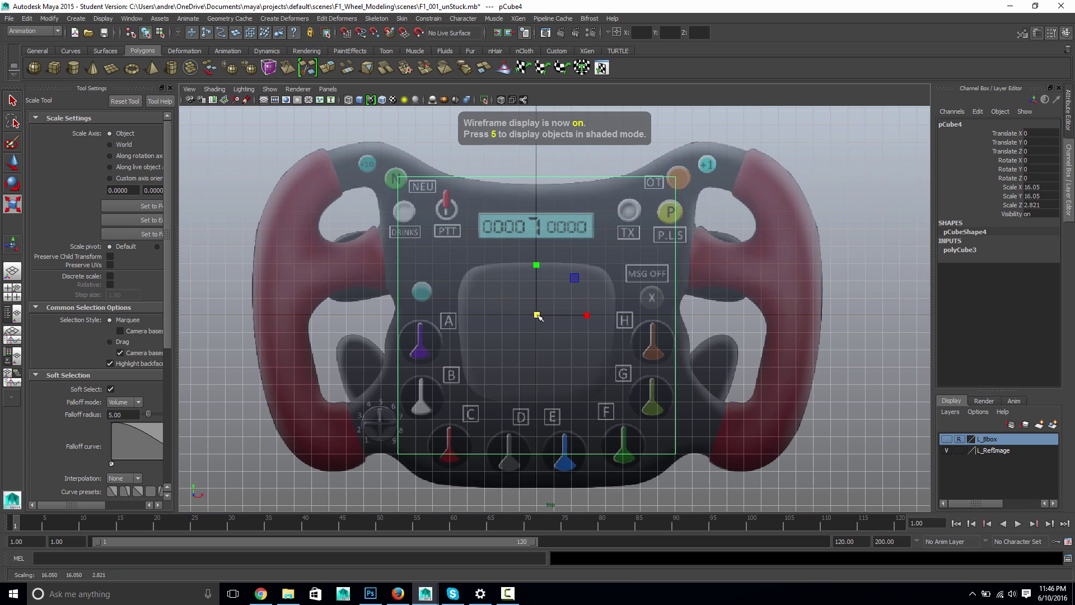
Step: Move the cube down to about -1.1 in Y and scale it to about 17.05 wide and 17.64 high to fit the wheel body
key("w")
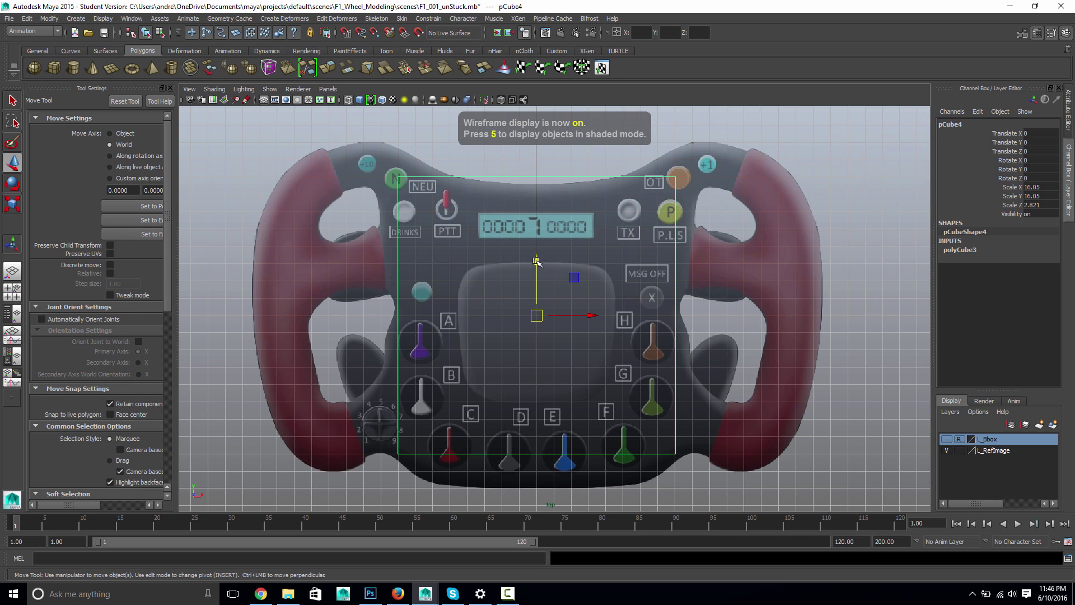
left_click_drag(536, 262, 535, 280)
key("r")
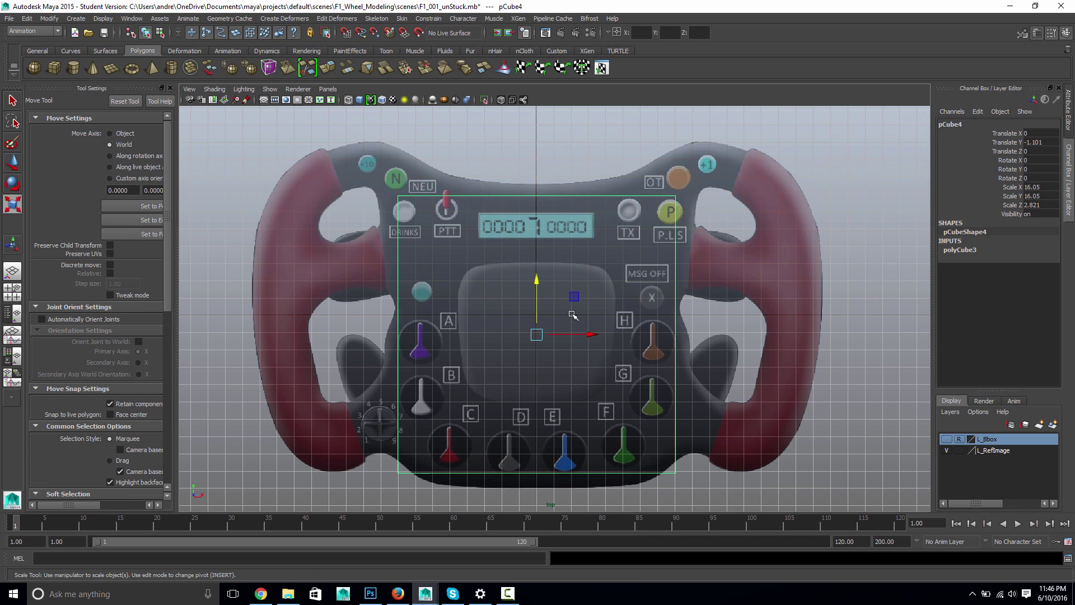
left_click_drag(537, 334, 553, 334)
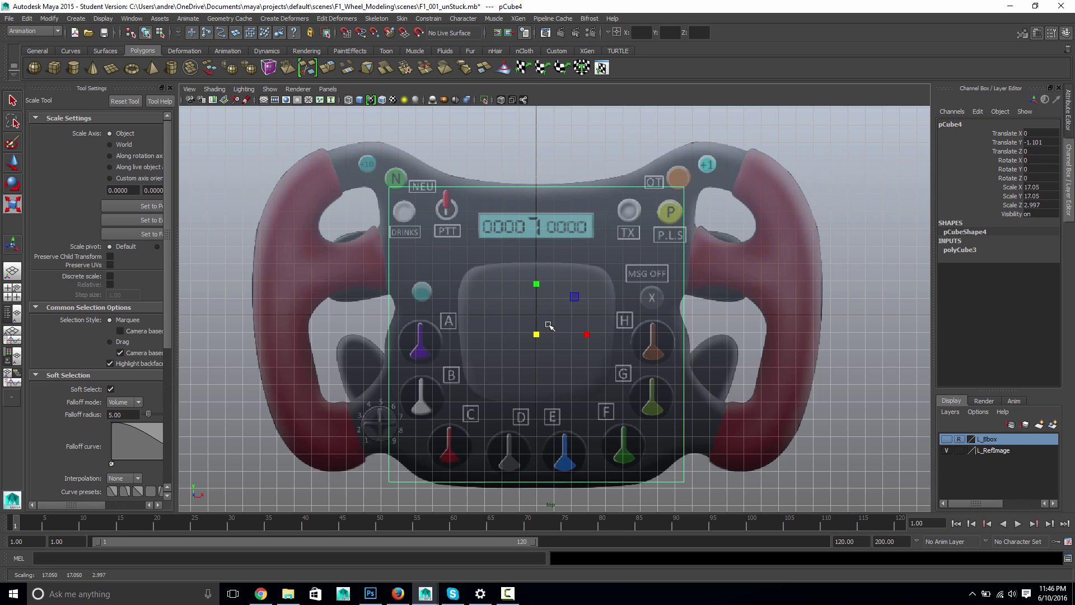
key("w")
left_click_drag(537, 284, 537, 285)
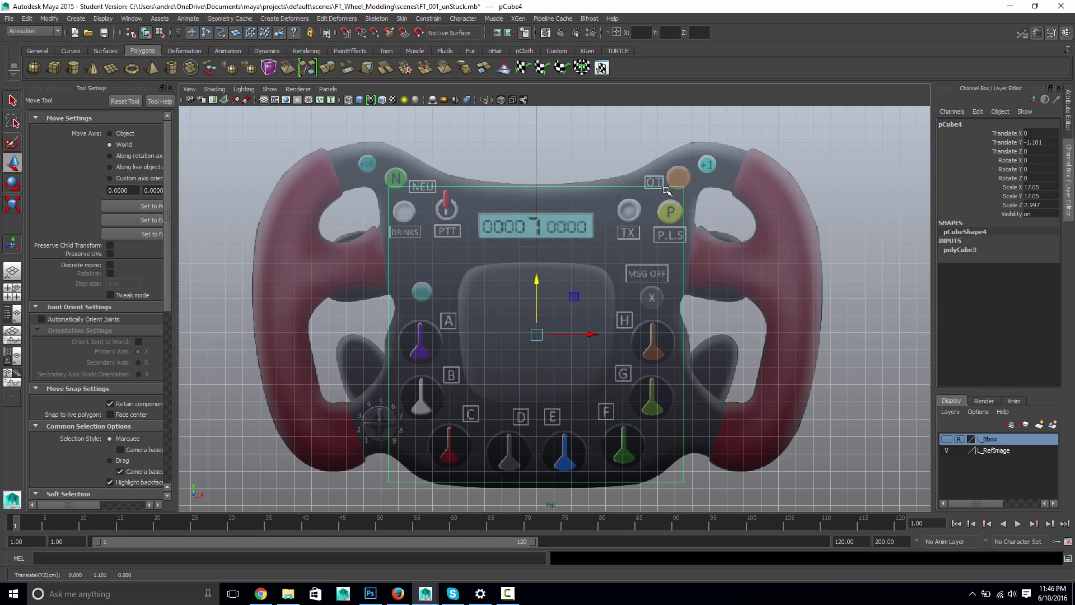
key("r")
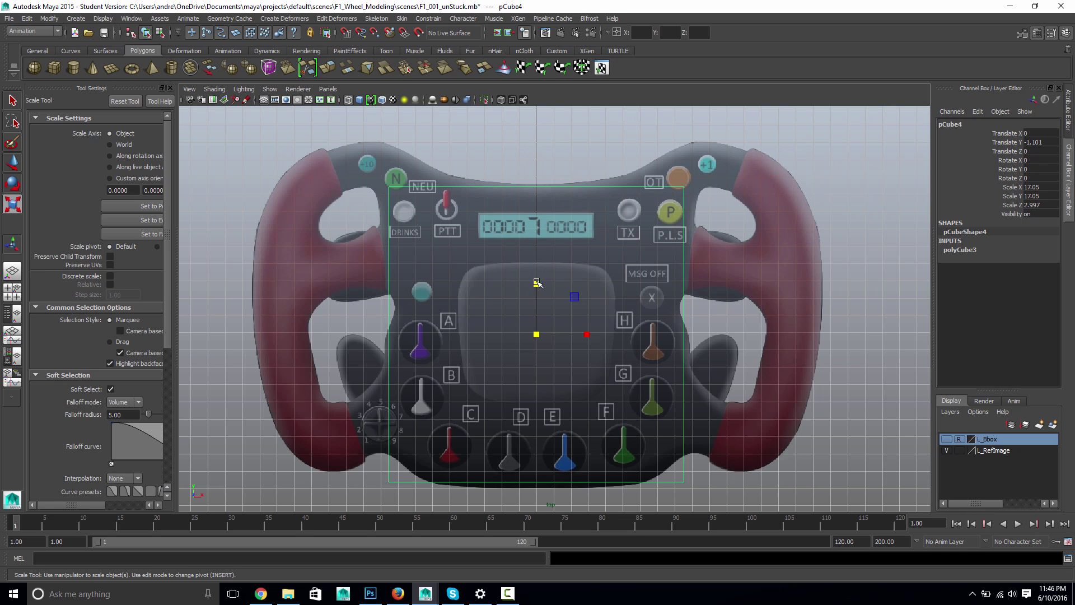
left_click_drag(538, 283, 537, 284)
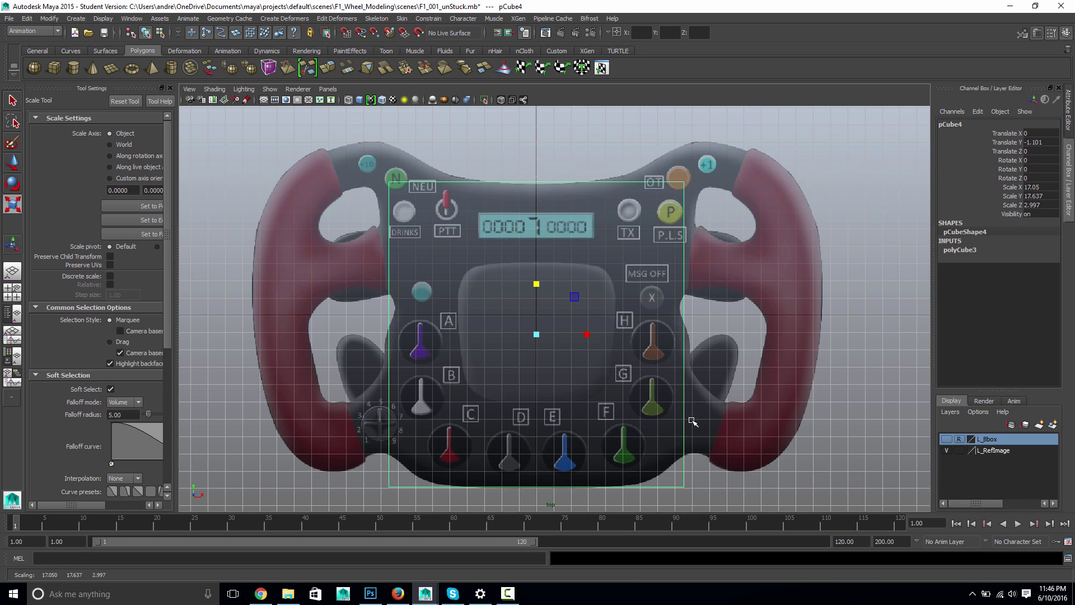
Step: Set the cube's height subdivisions to 5 and its width subdivisions to 4
left_click(959, 249)
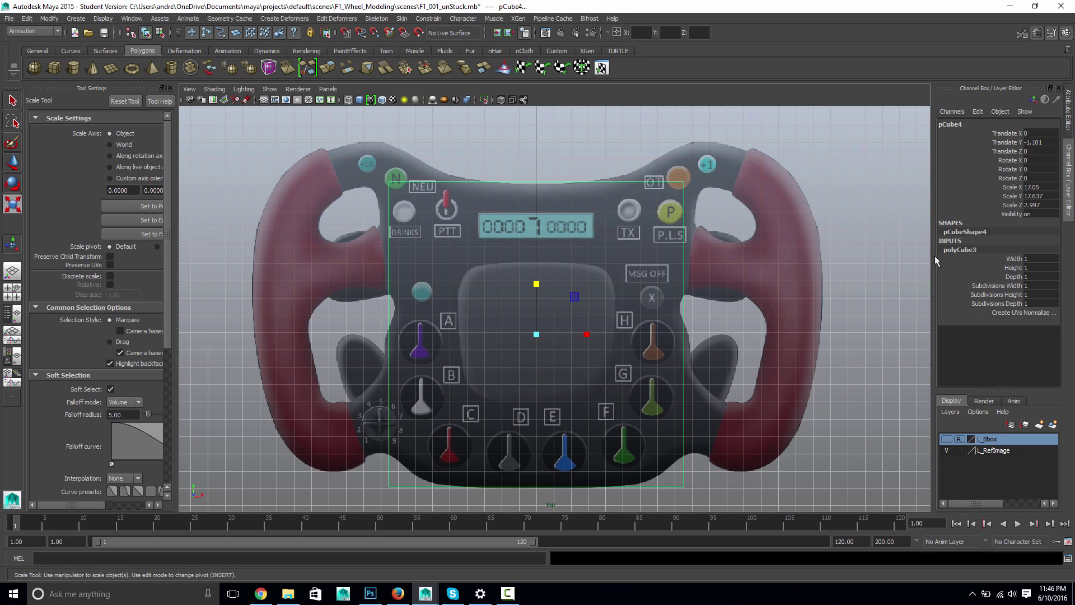
left_click(997, 295)
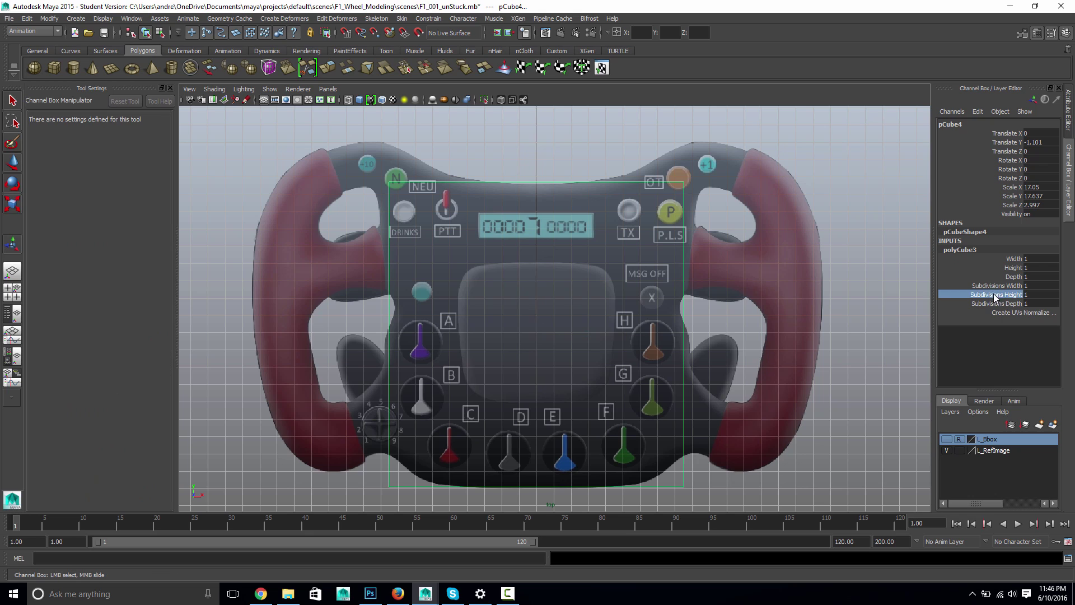
middle_click_drag(767, 304, 788, 303)
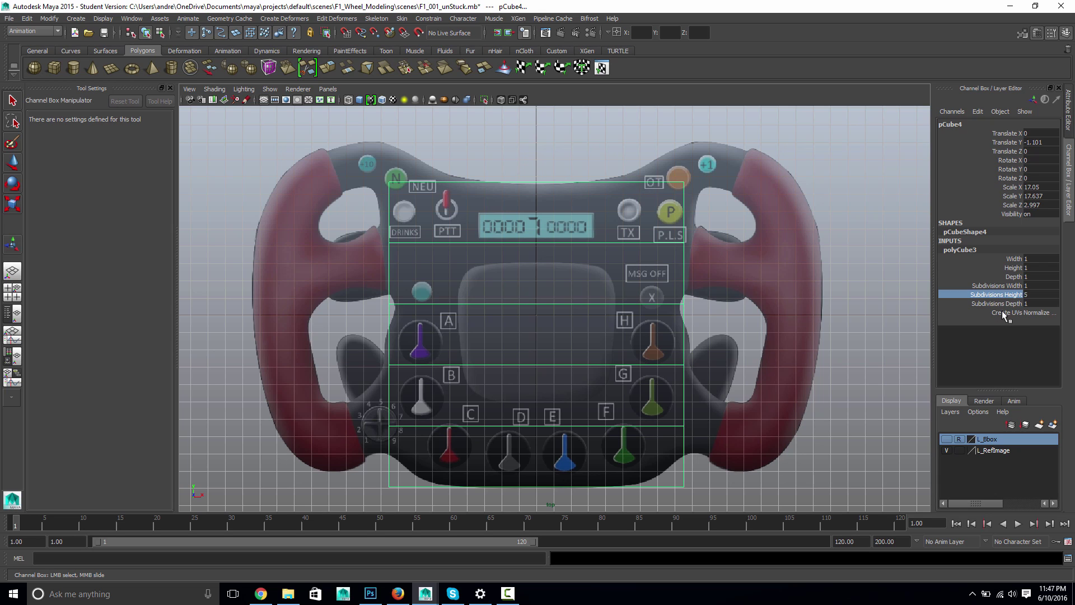
left_click(997, 285)
middle_click_drag(811, 283, 822, 283)
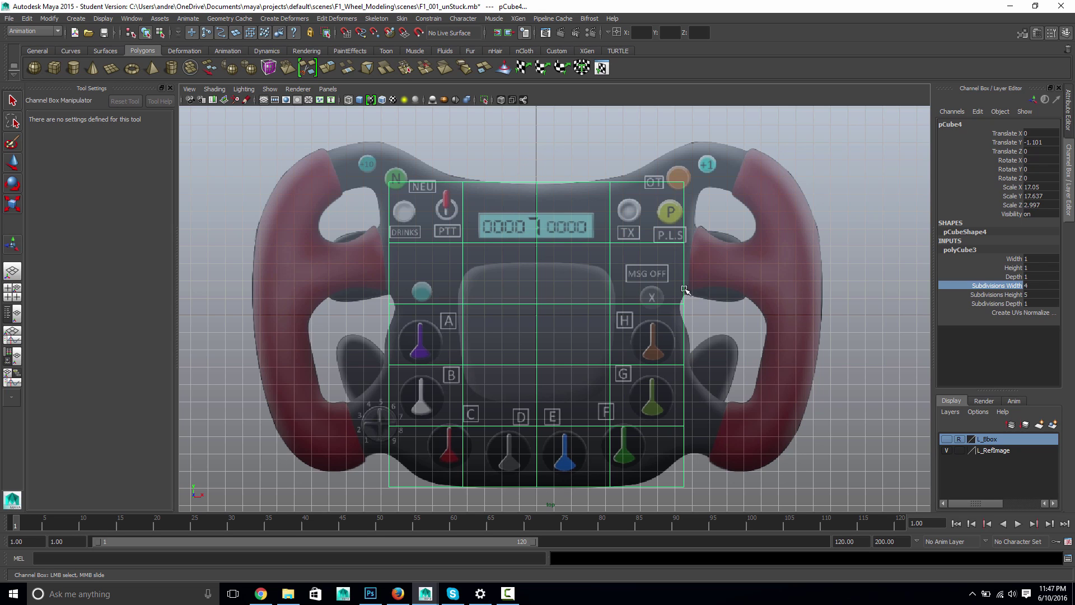
Step: Select the top-edge vertices one column right of the cube's centre, turn off soft selection and move them onto the wheel's upper outline
right_click(682, 182)
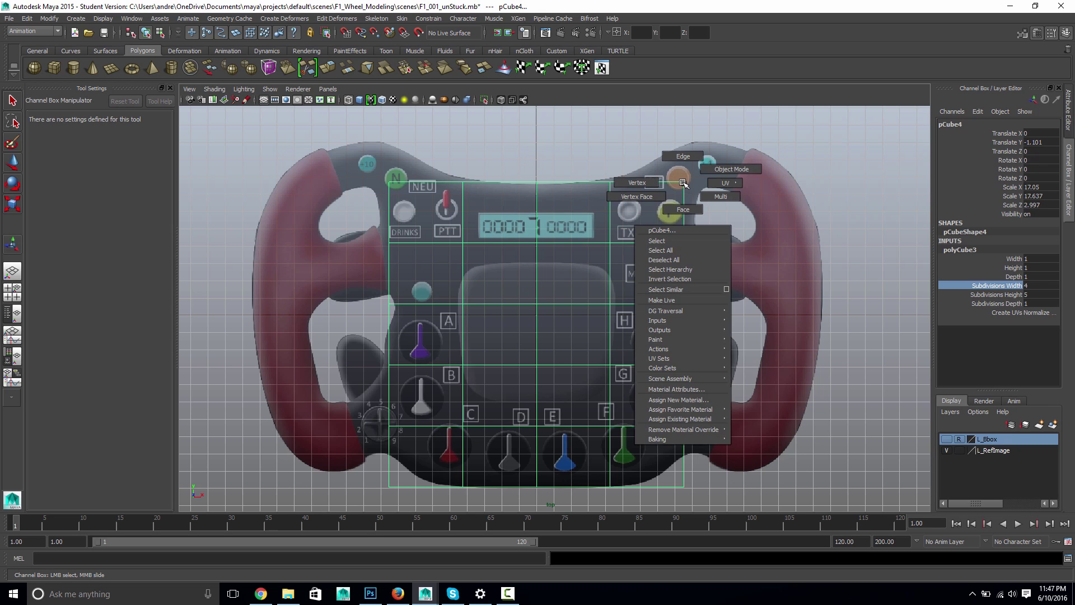
right_click_drag(682, 183, 629, 181)
left_click_drag(596, 167, 608, 185)
left_click(609, 184)
key("r")
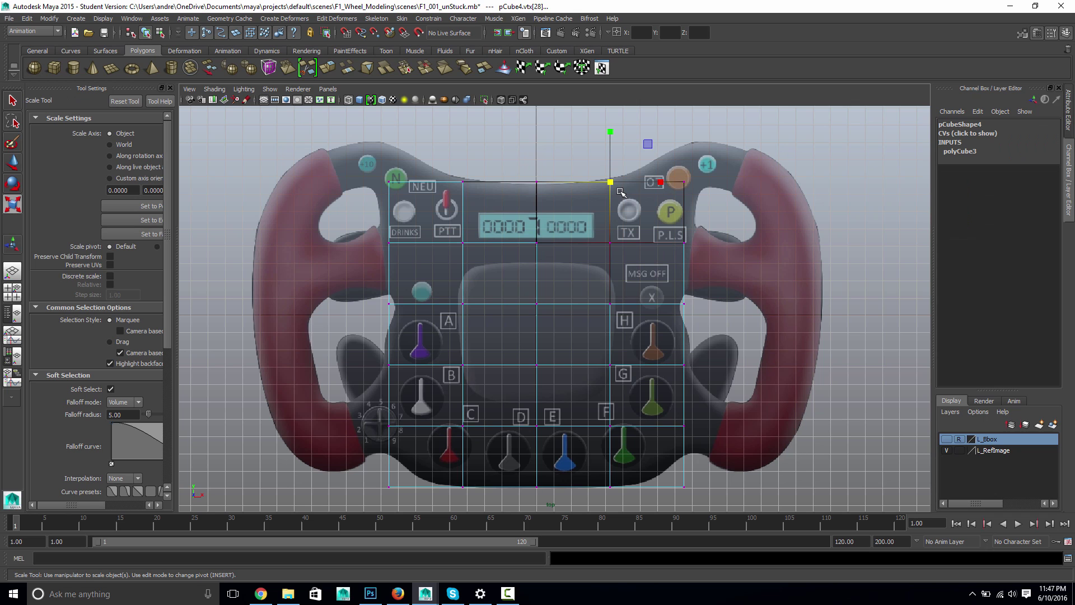
key("b")
key("space")
left_click_drag(628, 210, 633, 191)
left_click_drag(684, 249, 572, 312, "alt")
key("space")
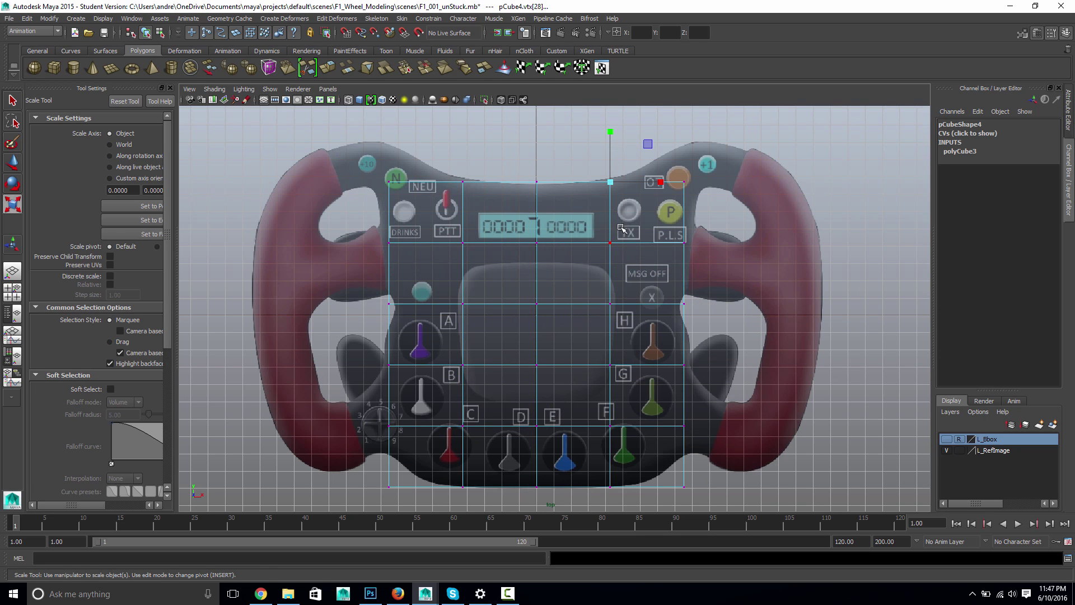
key("w")
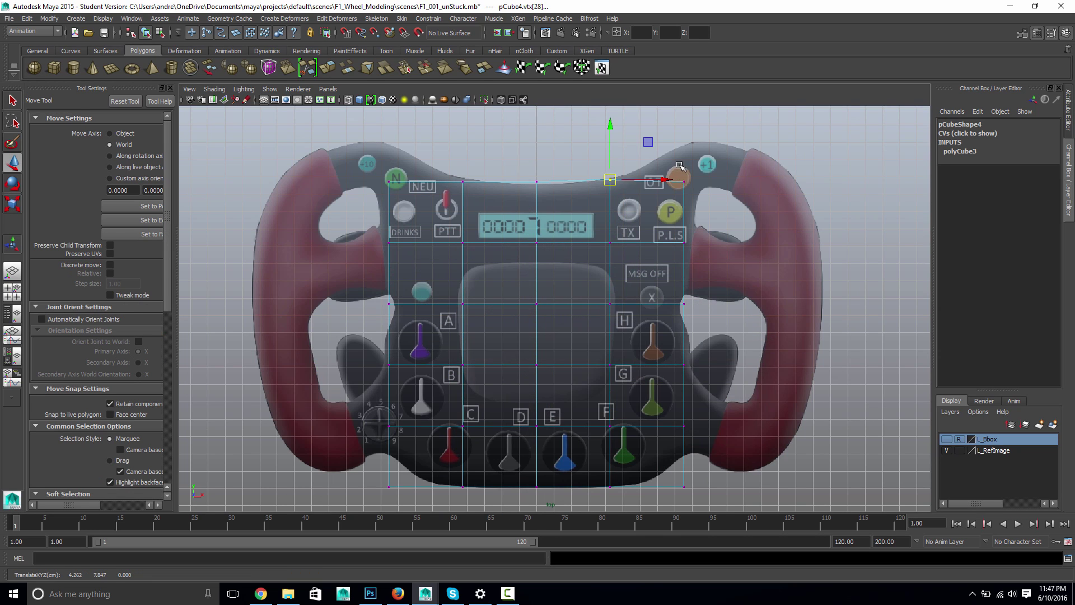
Step: Move the upper three vertex pairs on the cube's right side onto the wheel body's outline, from the top edge down to the grip
left_click(681, 177)
left_click_drag(683, 177, 692, 144)
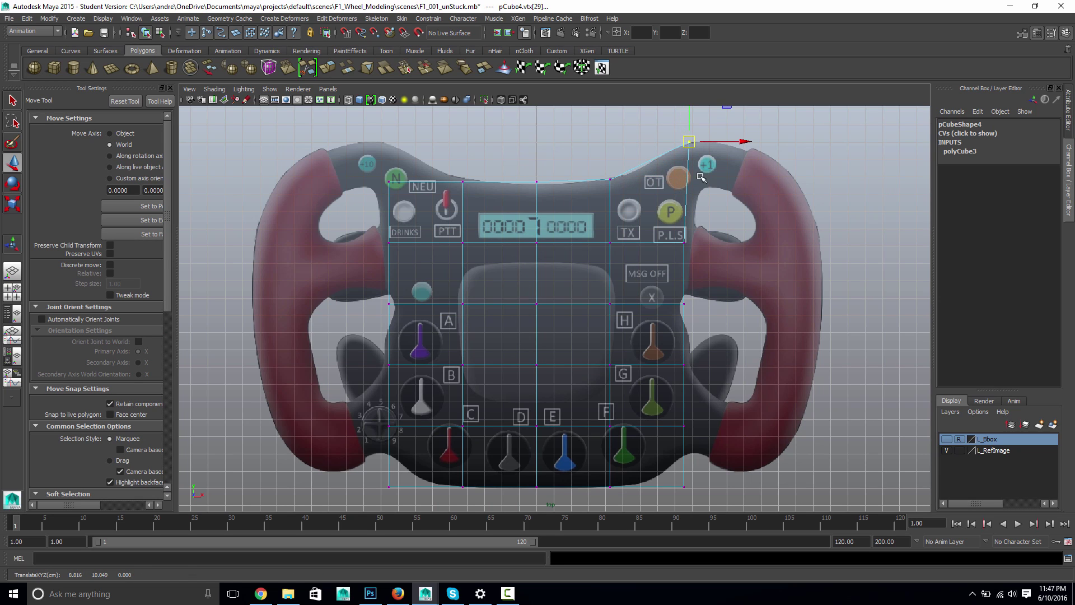
left_click(684, 242)
left_click_drag(683, 242, 699, 191)
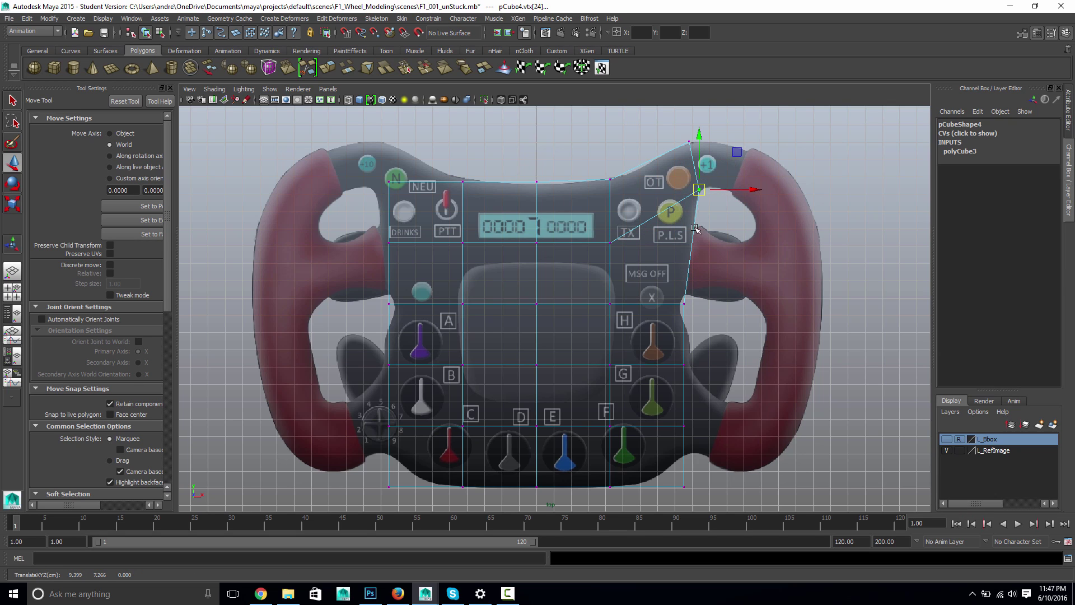
left_click(684, 304)
left_click_drag(683, 303, 693, 229)
Step: Move the lower three vertex pairs on the cube's right side onto the body outline and raise the interior vertices of the adjacent column
left_click(684, 365)
left_click_drag(685, 365, 688, 296)
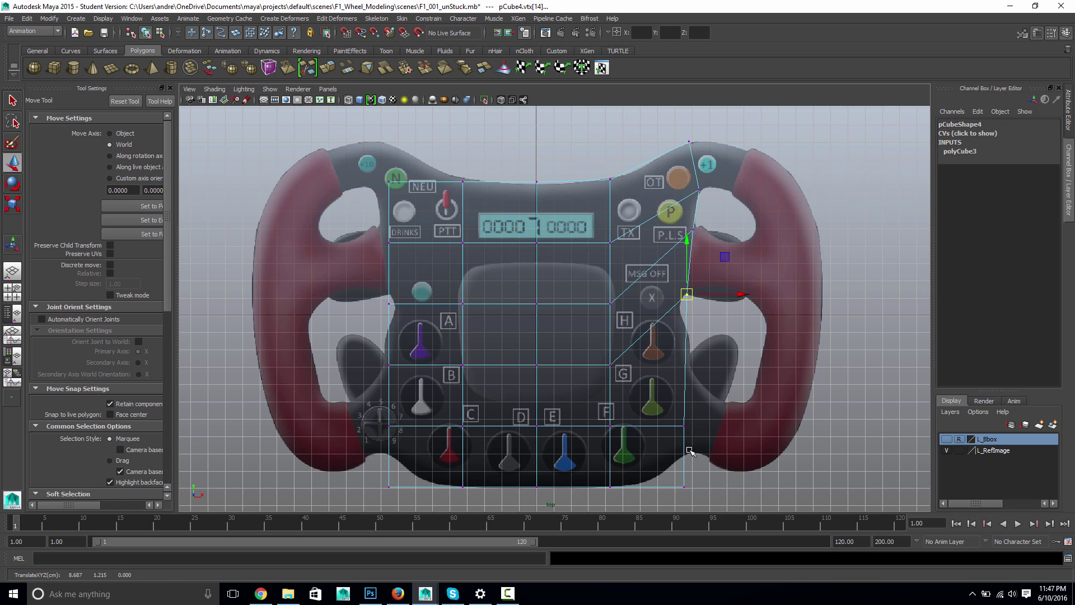
left_click(684, 426)
left_click_drag(684, 426, 687, 371)
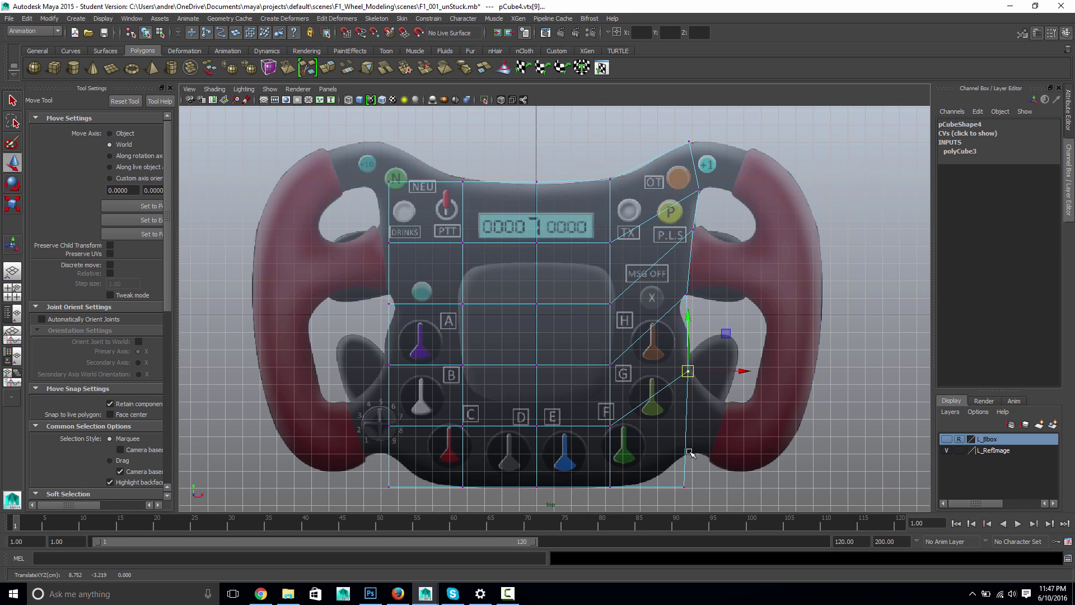
left_click(684, 486)
left_click_drag(685, 487, 687, 456)
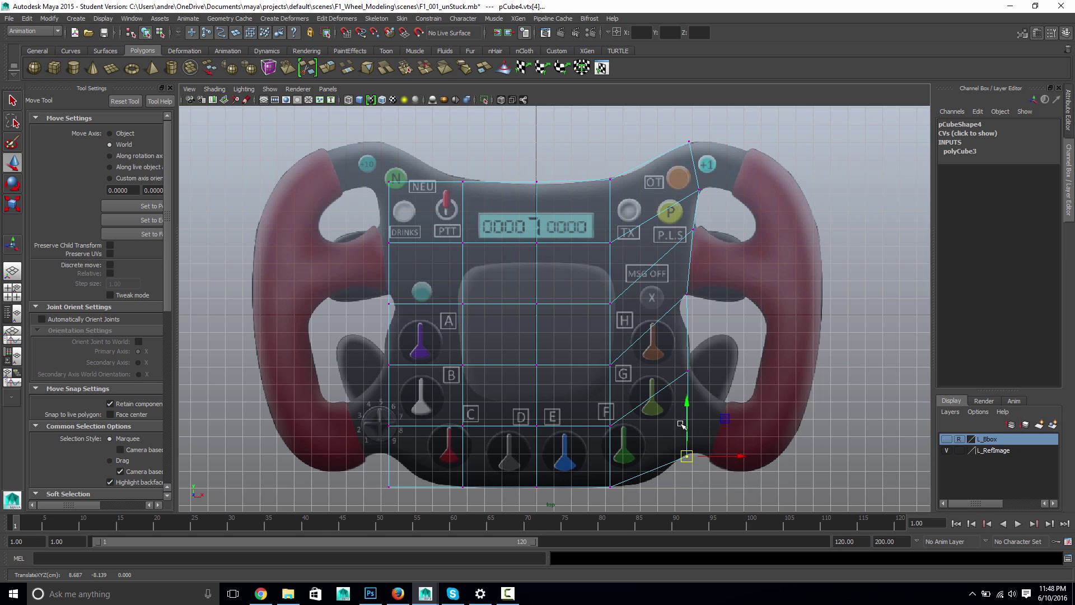
left_click_drag(620, 442, 598, 229)
left_click_drag(611, 284, 613, 265)
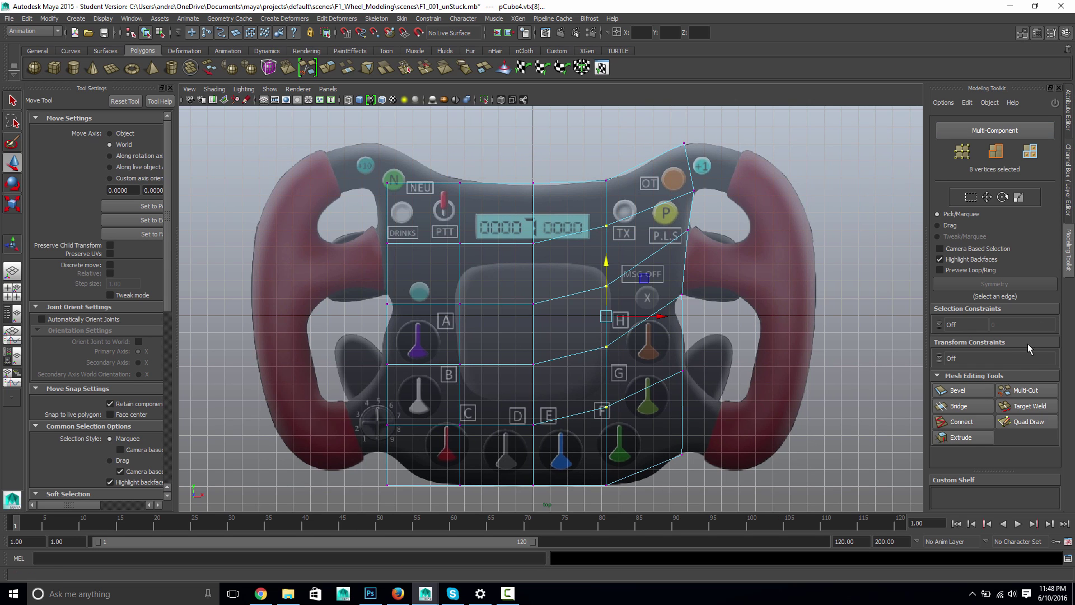
Step: Cut a vertical edge line through the cube's rightmost column with the Multi-Cut tool
left_click(1022, 390)
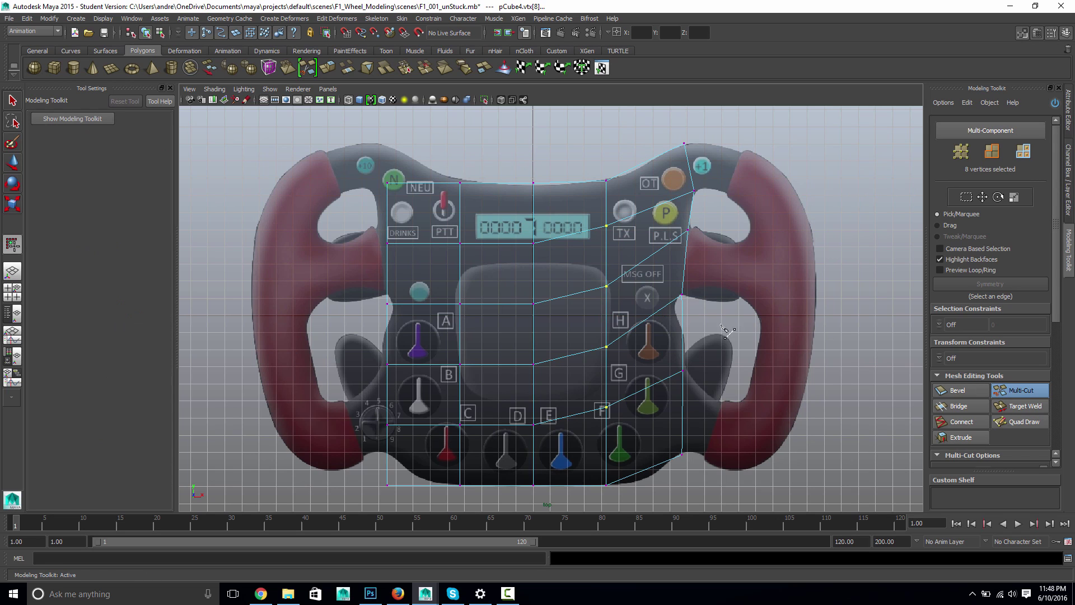
left_click_drag(654, 315, 656, 353)
key("ctrl+z")
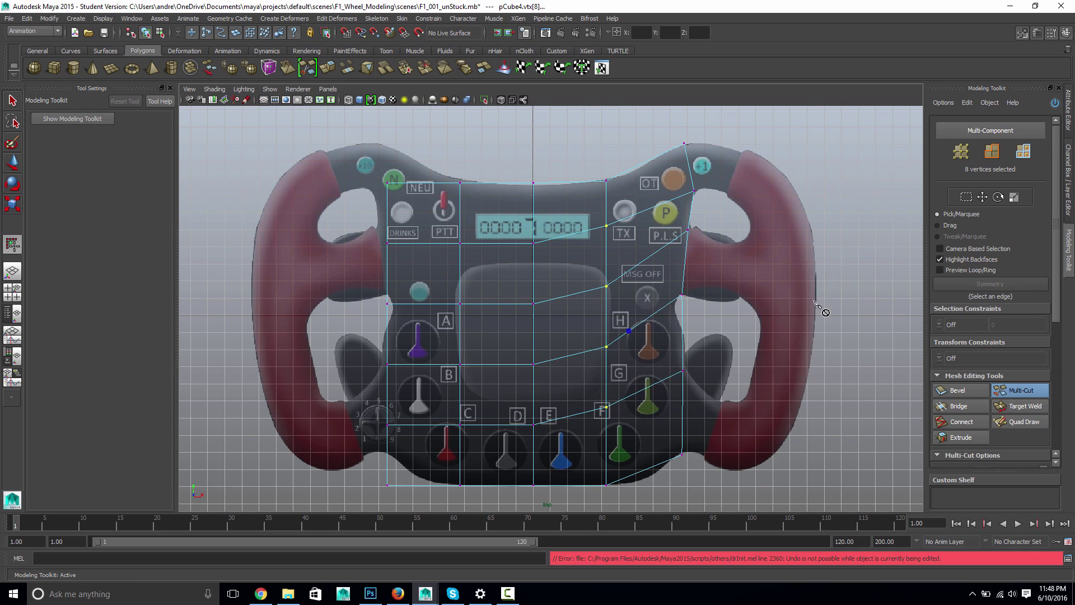
key("BackSpace")
left_click_drag(653, 126, 672, 512, "shift")
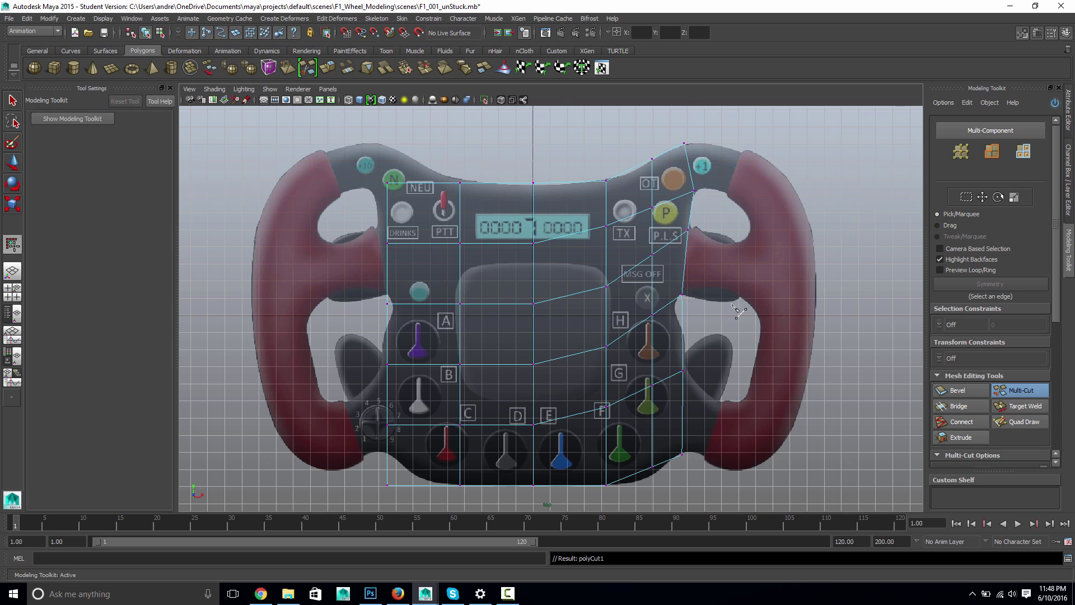
key("q")
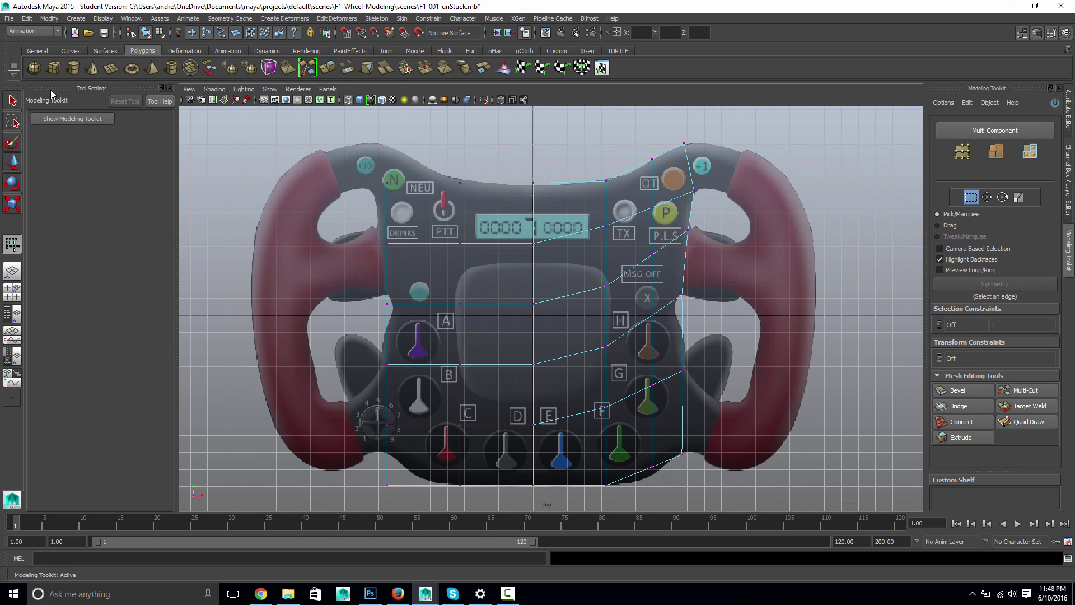
Step: Lower the new edge column's top-end and bottom-end vertex pairs onto the wheel body's outline
left_click(12, 100)
left_click_drag(649, 152, 668, 177)
key("w")
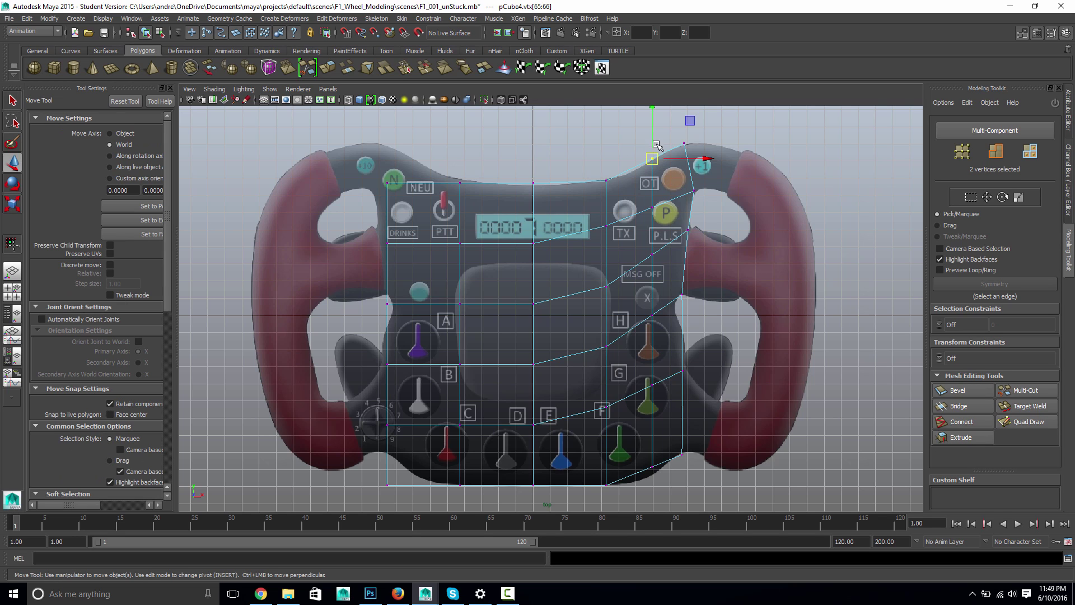
left_click_drag(653, 112, 654, 118)
left_click_drag(639, 452, 659, 473)
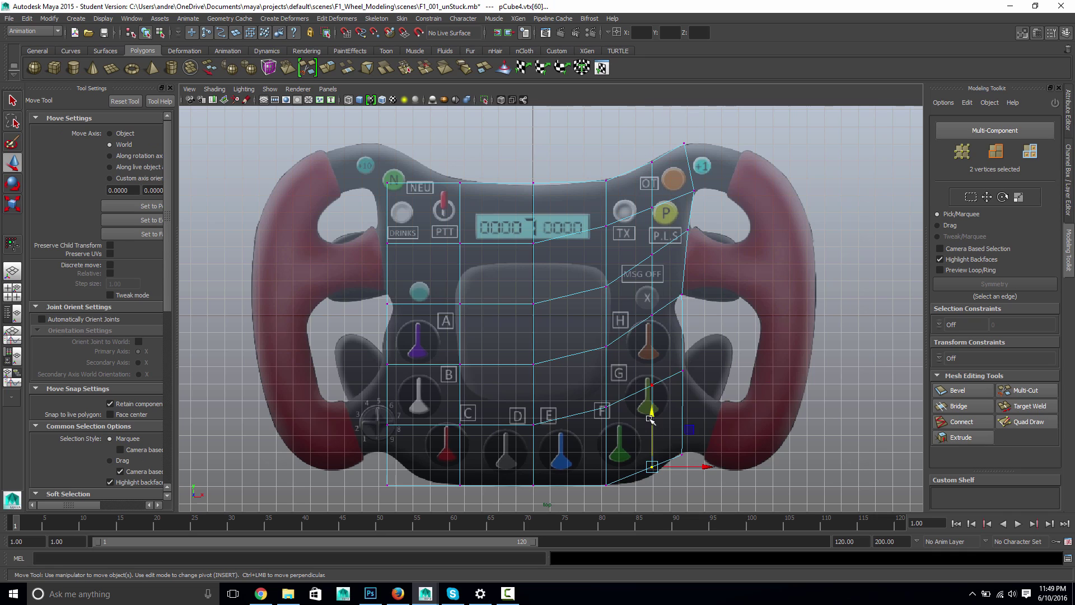
left_click_drag(650, 419, 653, 427)
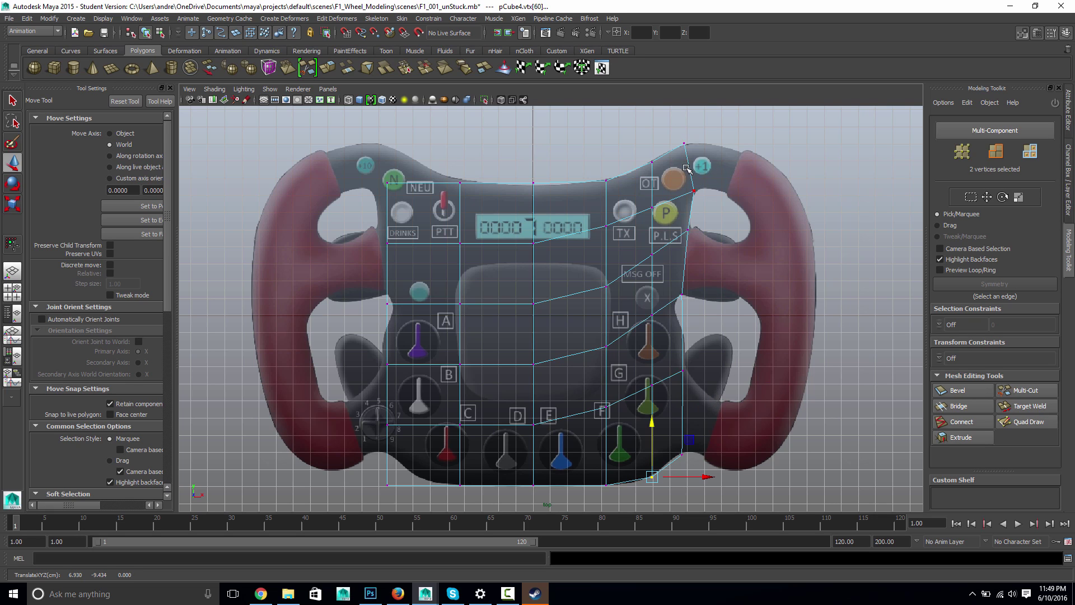
Step: Extrude the uppermost side face on the cube's right in the perspective view and pull it outward toward the upper grip
key("space")
left_click_drag(687, 174, 689, 150)
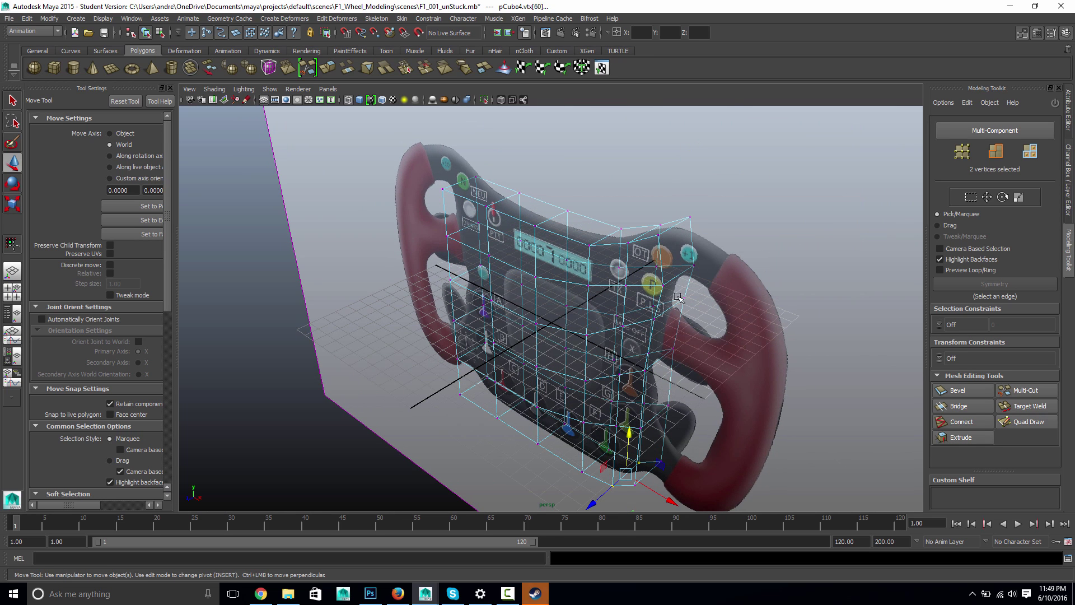
key("5")
right_click_drag(678, 258, 678, 283)
left_click(681, 250)
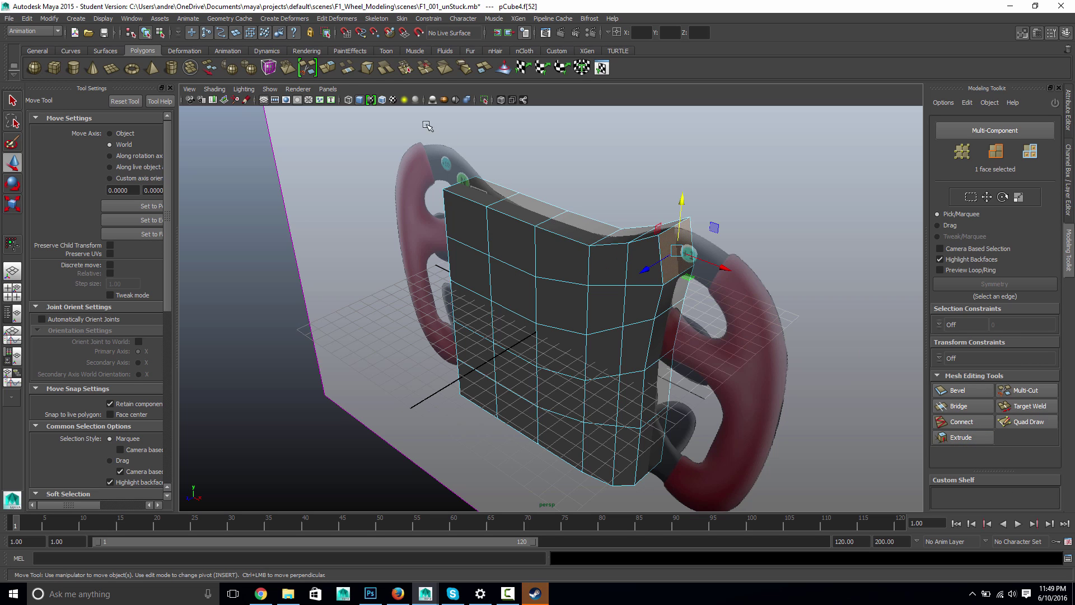
left_click(335, 70)
left_click_drag(723, 249, 748, 251, "alt")
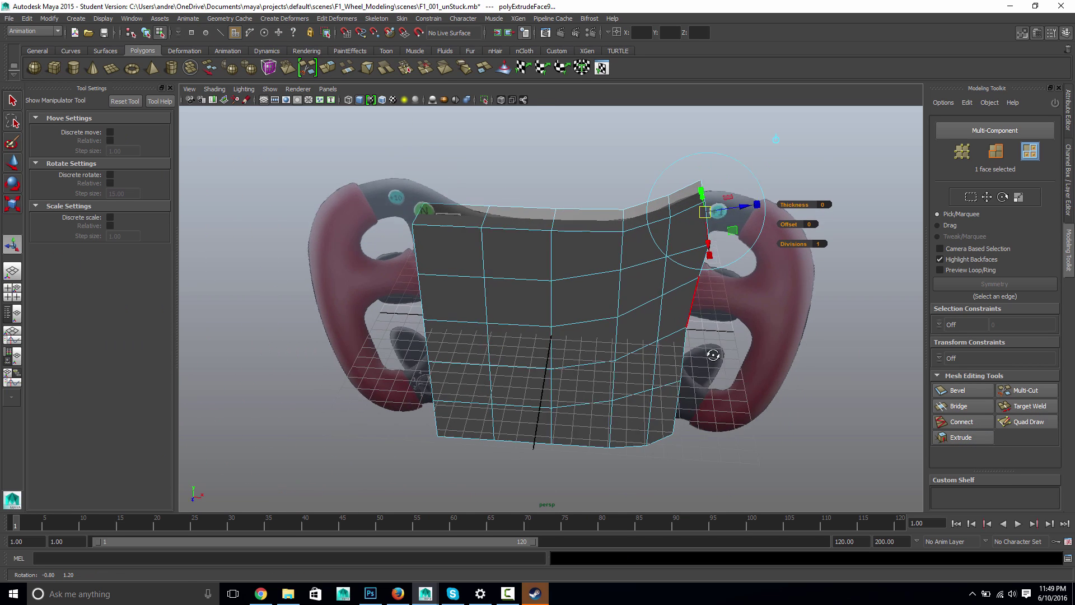
left_click_drag(745, 206, 775, 208)
Step: Scale down the extruded upper face and rotate it to follow the curve toward the grip
left_click_drag(773, 270, 748, 251, "alt")
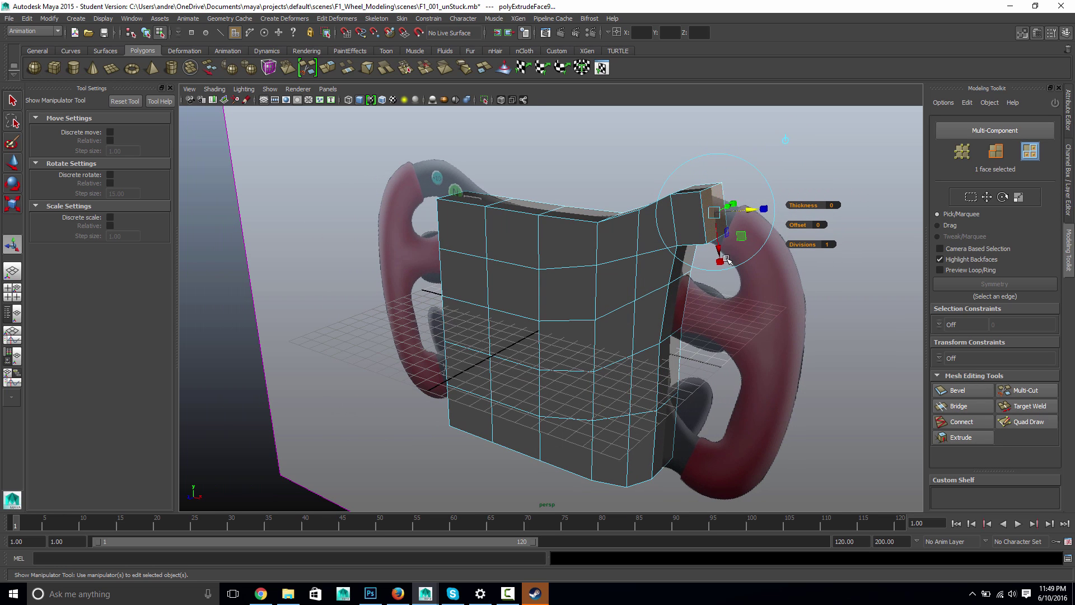
left_click_drag(714, 212, 708, 215)
left_click(742, 170)
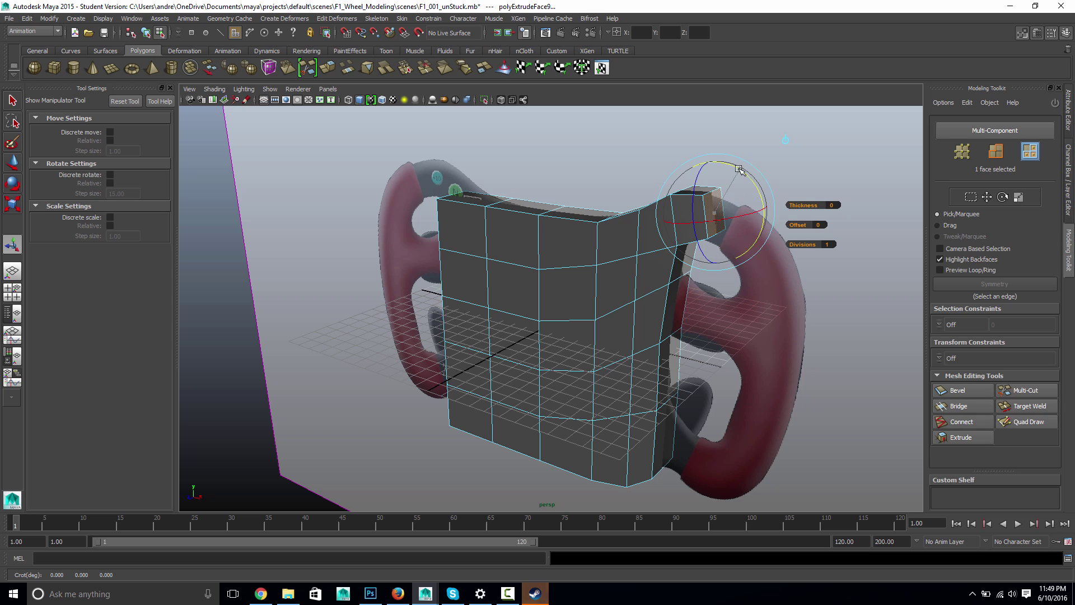
left_click_drag(740, 169, 748, 179)
left_click_drag(757, 225, 781, 237, "alt")
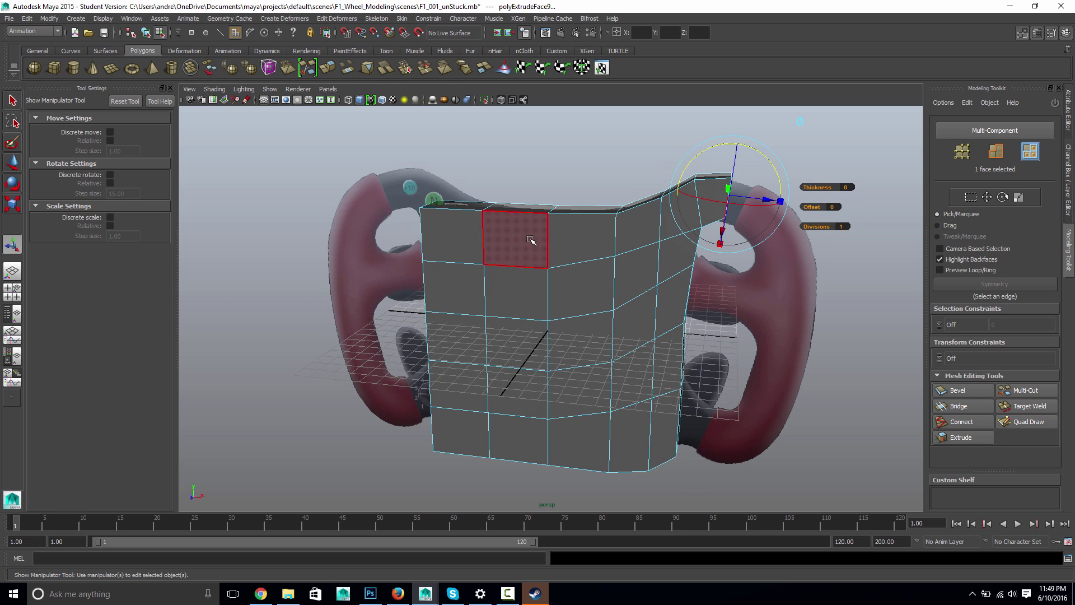
Step: Extrude the upper arm's end face a second time and move it to where the red grip begins
left_click(327, 67)
left_click_drag(778, 232, 771, 229, "alt")
left_click(743, 202)
left_click_drag(730, 195, 680, 295)
Step: Move the upper arm's lower and upper vertex pairs onto the reference outline around the +1 button in the top view
key("space")
scroll(612, 363, "up", 5)
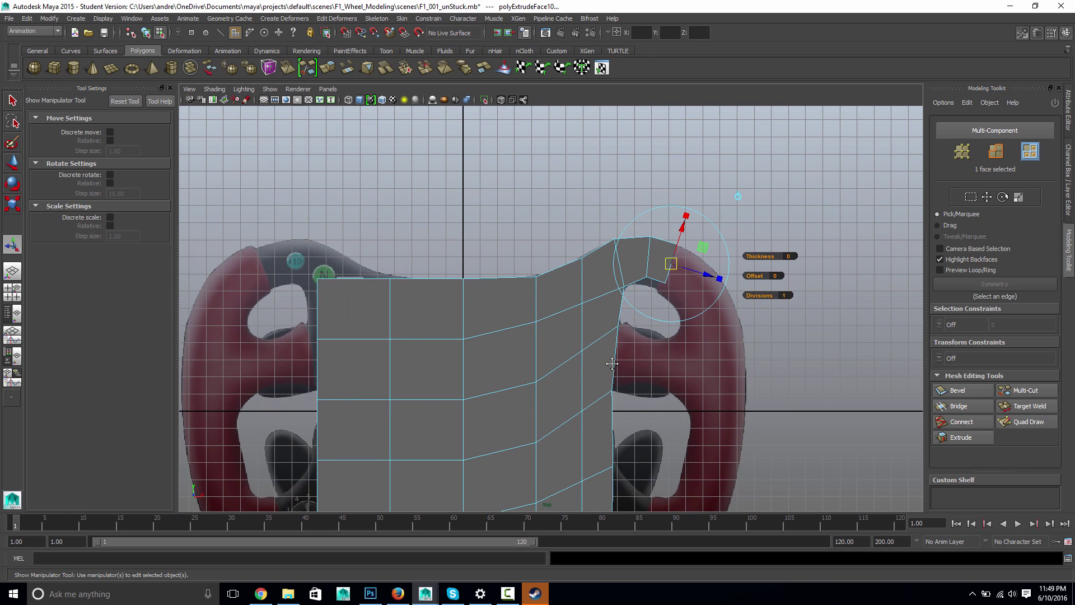
key("4")
right_click_drag(602, 263, 570, 262)
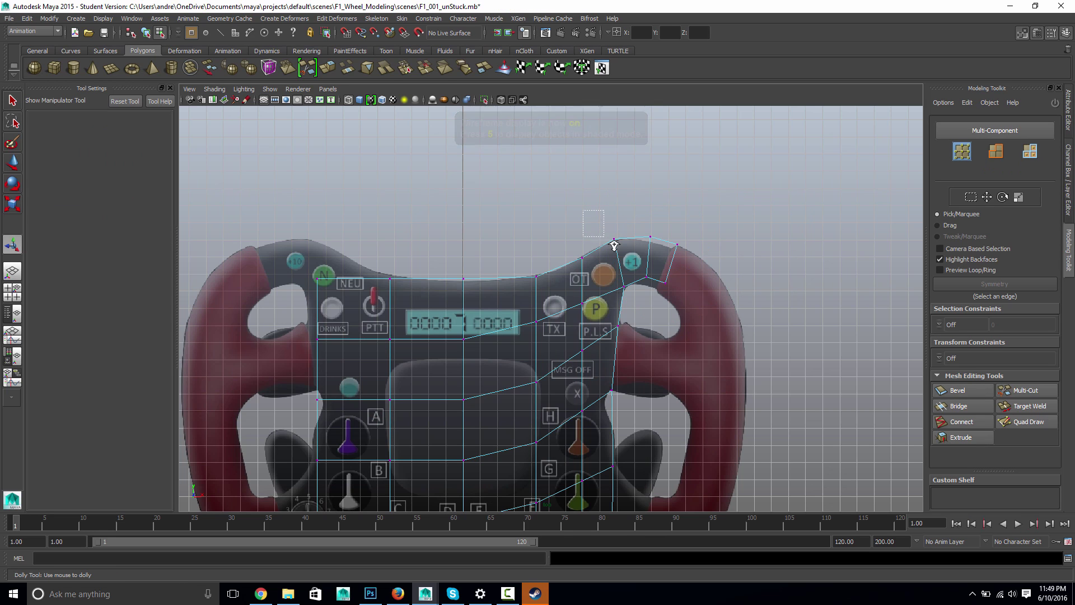
left_click_drag(584, 211, 682, 296, "ctrl+alt")
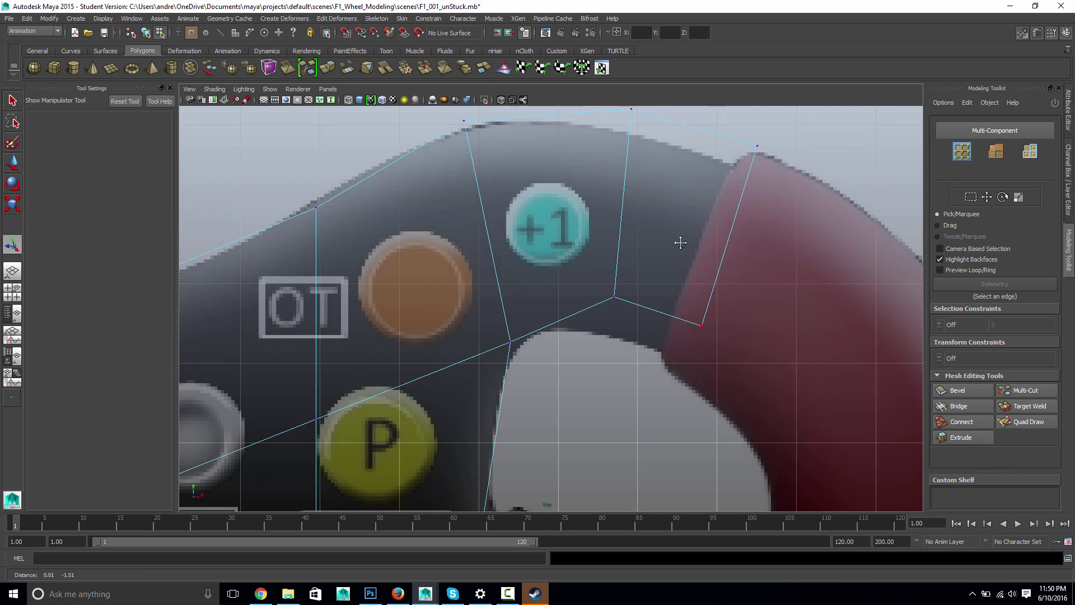
left_click(617, 293)
key("w")
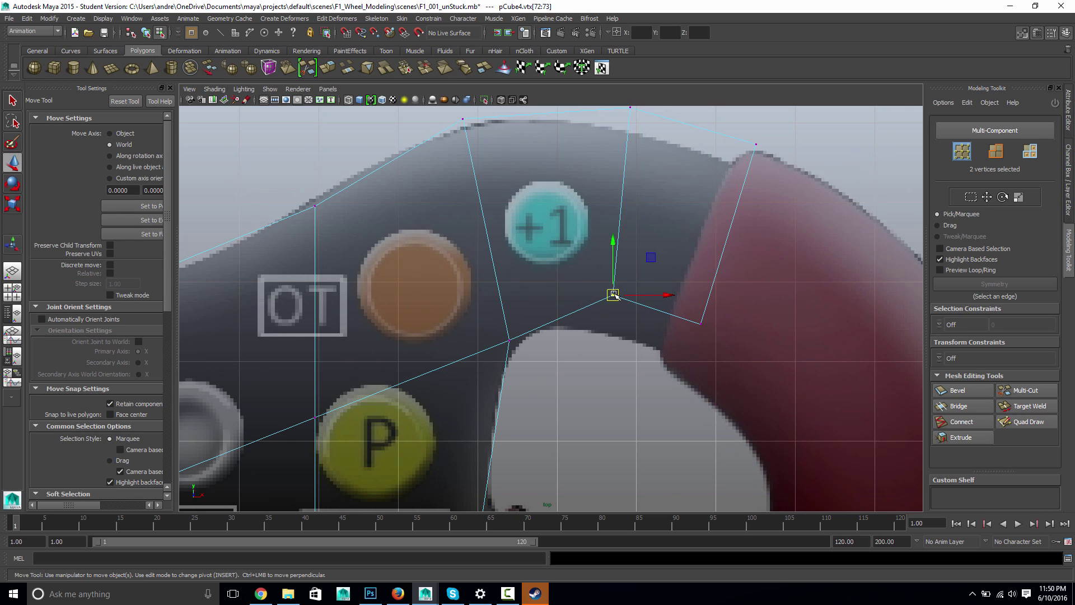
left_click_drag(614, 295, 578, 326)
left_click_drag(706, 349, 659, 350)
left_click_drag(798, 186, 722, 155)
middle_click_drag(641, 123, 667, 193, "alt")
left_click_drag(666, 193, 643, 196)
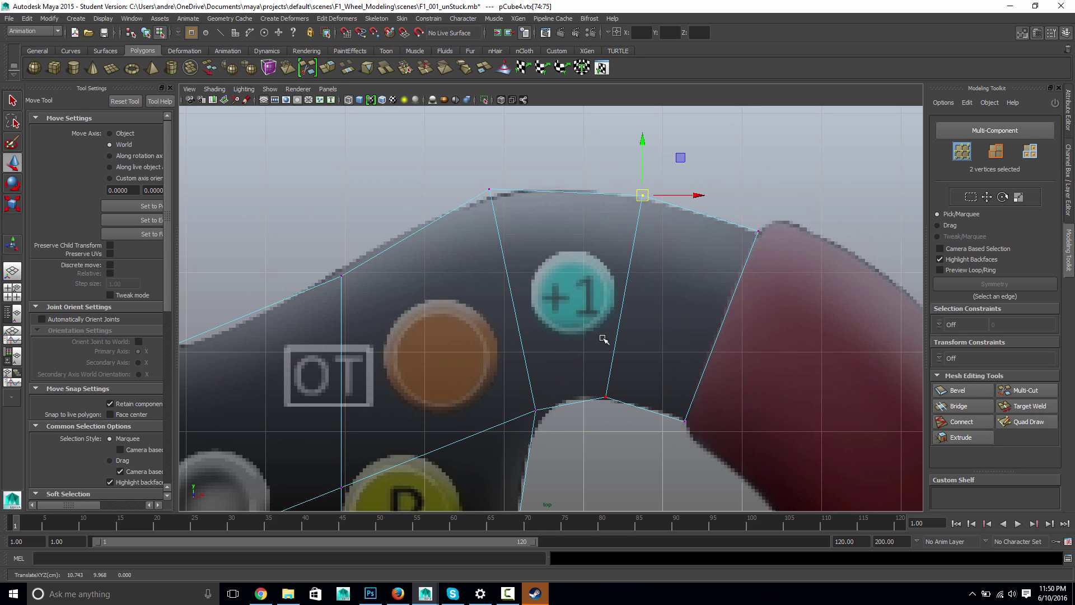
Step: Move the side vertices just below the middle grip spoke down and slightly inward onto the body outline
scroll(609, 395, "down", 6)
middle_click_drag(609, 399, 629, 171, "alt")
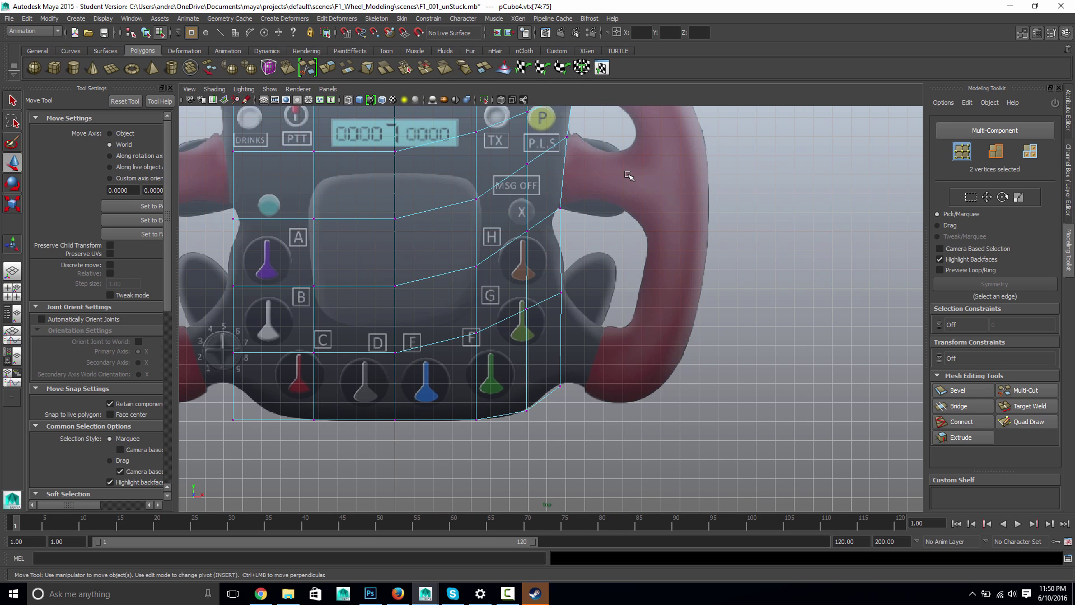
middle_click_drag(604, 222, 699, 323, "alt")
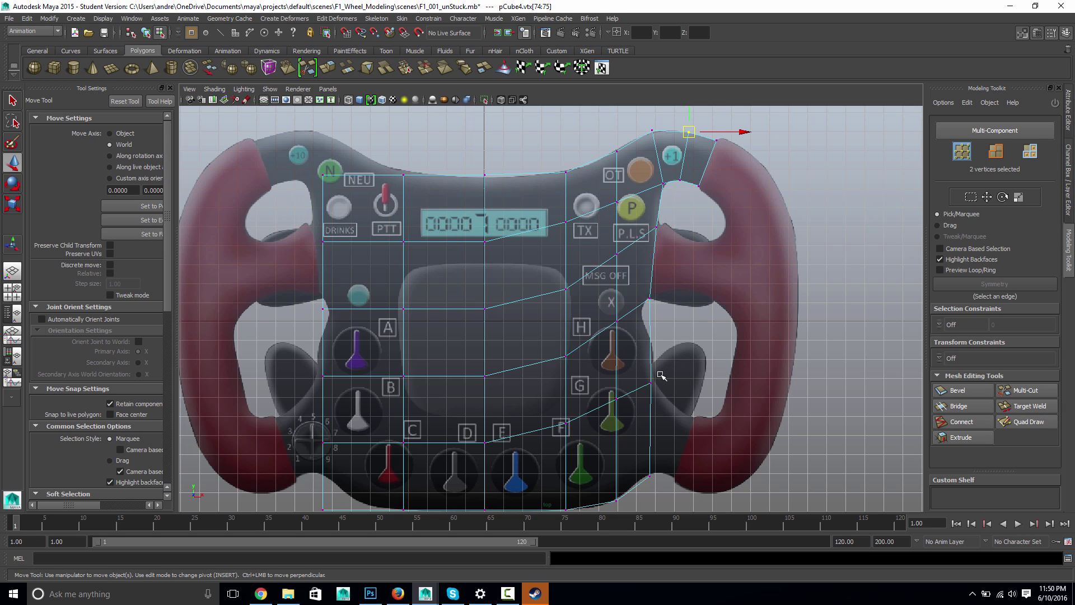
left_click(646, 296)
left_click_drag(646, 244, 647, 262)
mouse_move(704, 318)
left_mouse_down()
mouse_move(686, 313)
mouse_move(696, 316)
left_mouse_up()
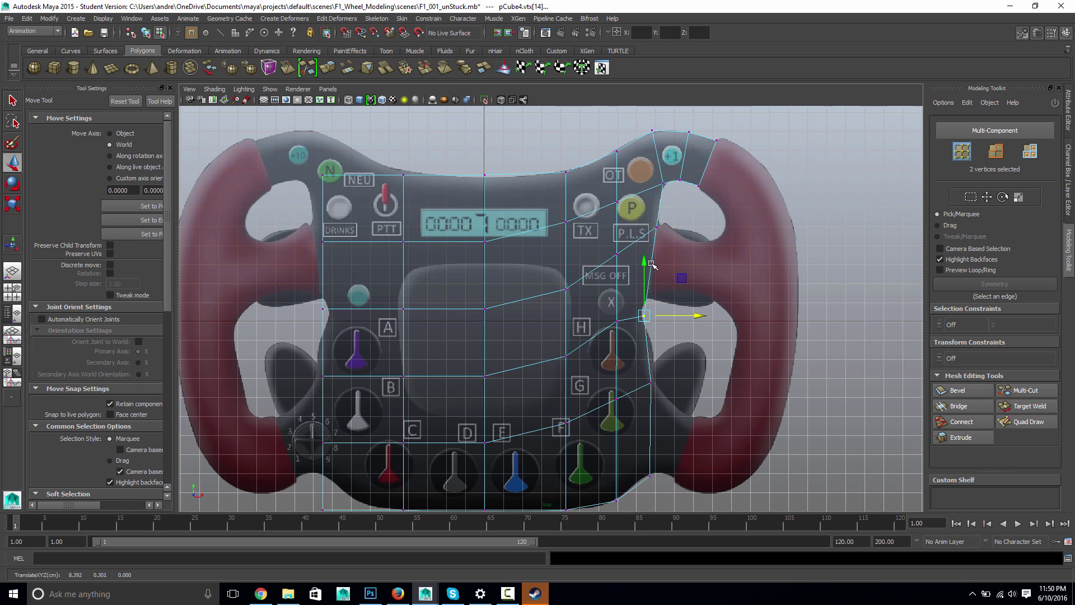
left_click_drag(651, 263, 650, 257)
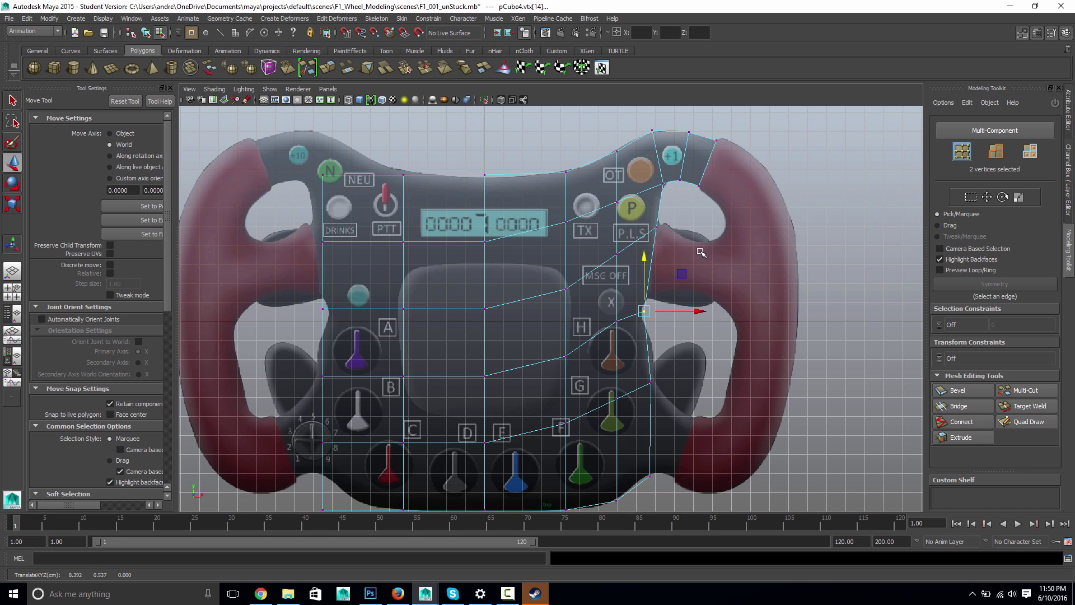
Step: Lower the interior vertices beside the H knob in the adjacent column and undo their small sideways shift
left_click(616, 323)
left_click_drag(616, 271, 617, 282)
left_click_drag(666, 333, 662, 333)
key("ctrl+z")
left_click(850, 361)
Step: Extrude the lowest side face on the body's right in the perspective view and scale the new face to about 0.78
middle_click_drag(741, 417, 714, 274, "alt")
scroll(641, 349, "up", 2)
scroll(643, 351, "up", 1)
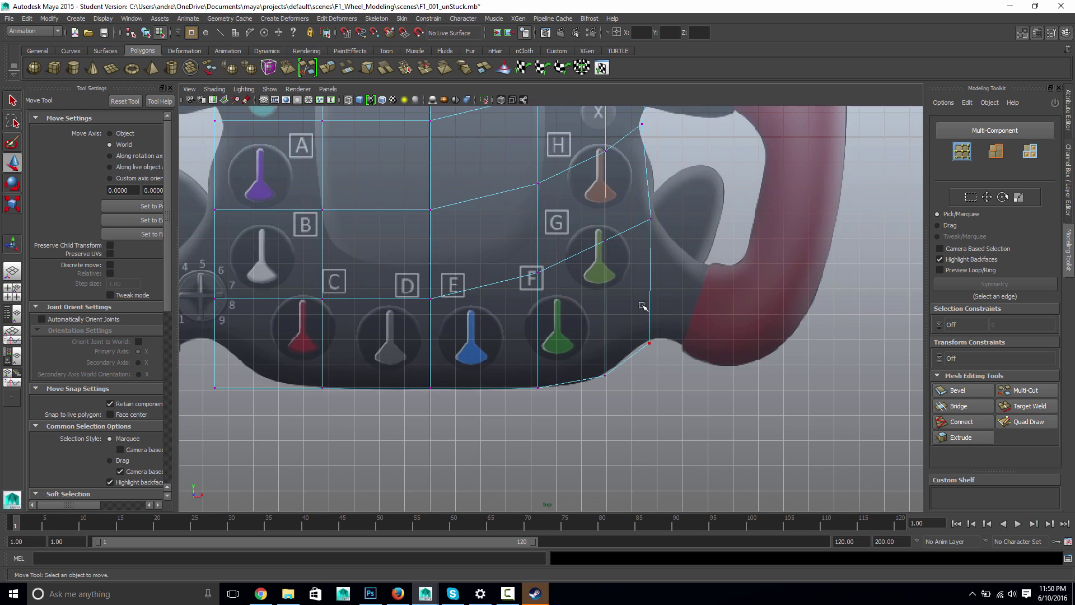
key("space")
left_click_drag(643, 285, 602, 300)
right_click_drag(671, 434, 672, 365)
left_click(668, 428)
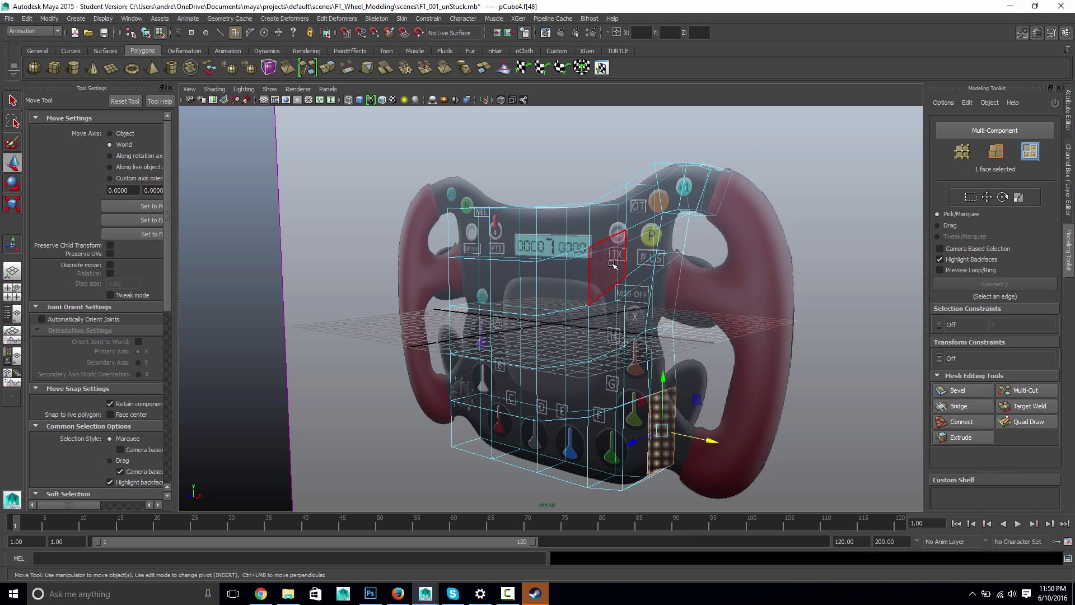
left_click(326, 67)
left_click_drag(633, 392, 691, 406, "alt")
left_click(699, 360)
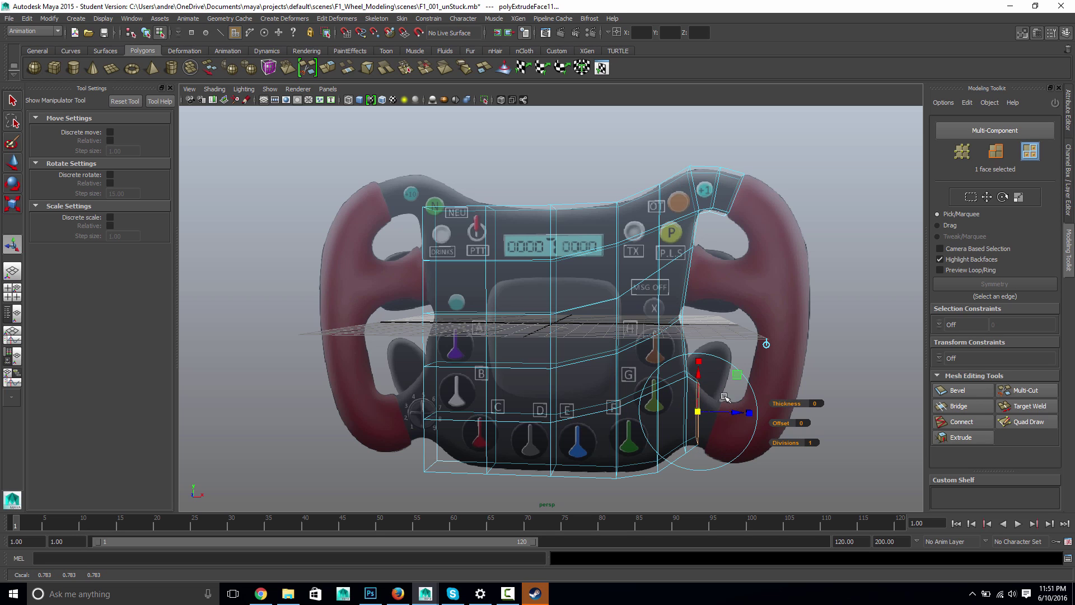
Step: Rotate and move the extruded lower face outward, and extrude it a second time toward the lower grip
left_click(720, 357)
left_click_drag(722, 367, 703, 384)
middle_click_drag(735, 419, 630, 318, "alt")
left_click_drag(632, 328, 638, 330)
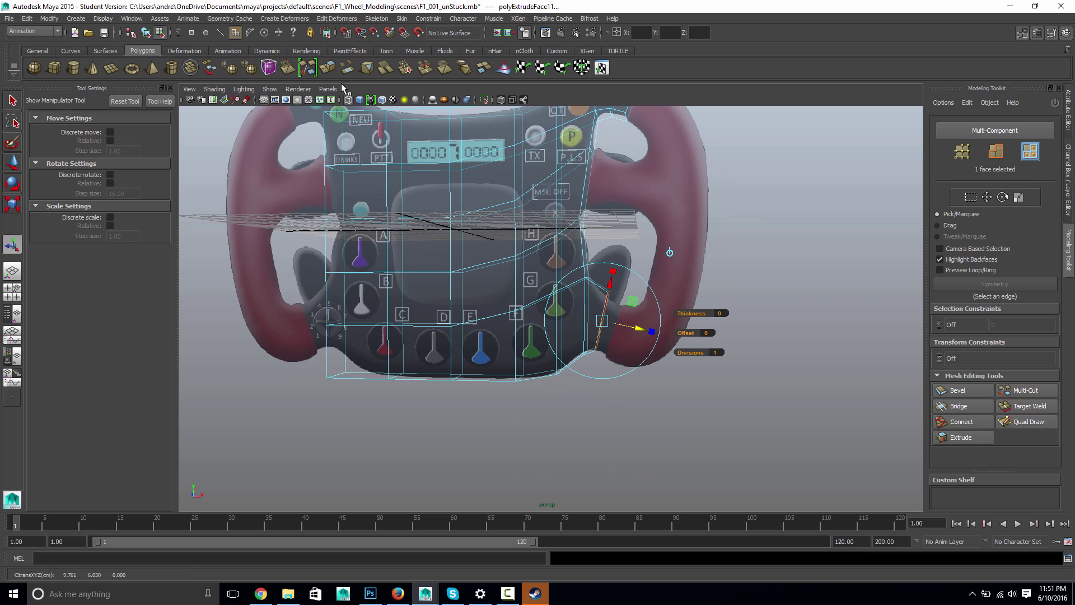
left_click(327, 69)
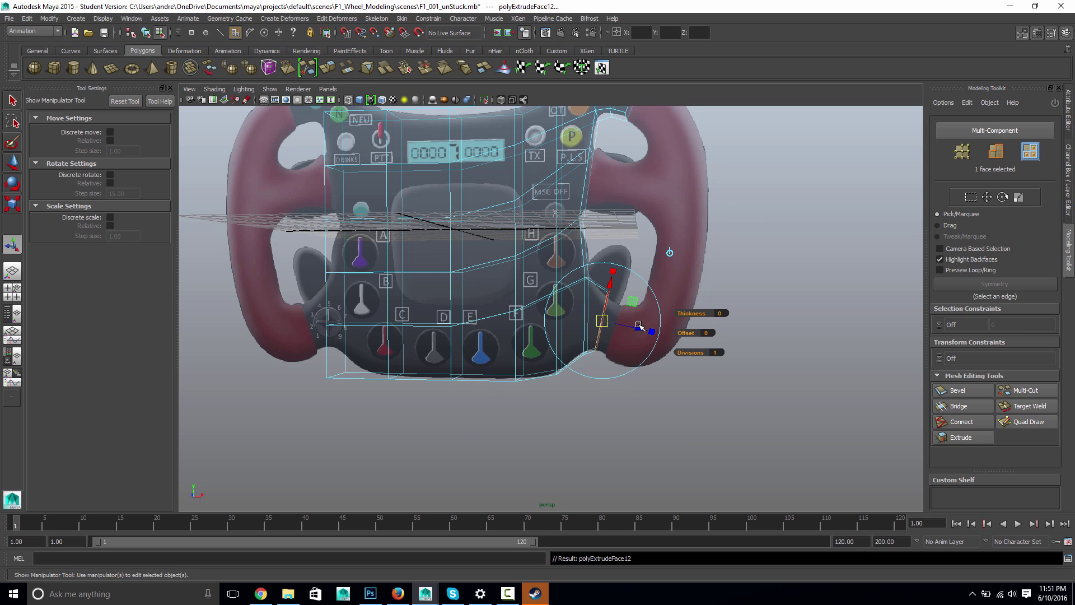
left_click_drag(639, 326, 584, 311)
Step: Adjust the lower arm's vertices to the reference outline in the top view
key("space")
middle_click_drag(684, 236, 590, 297, "alt")
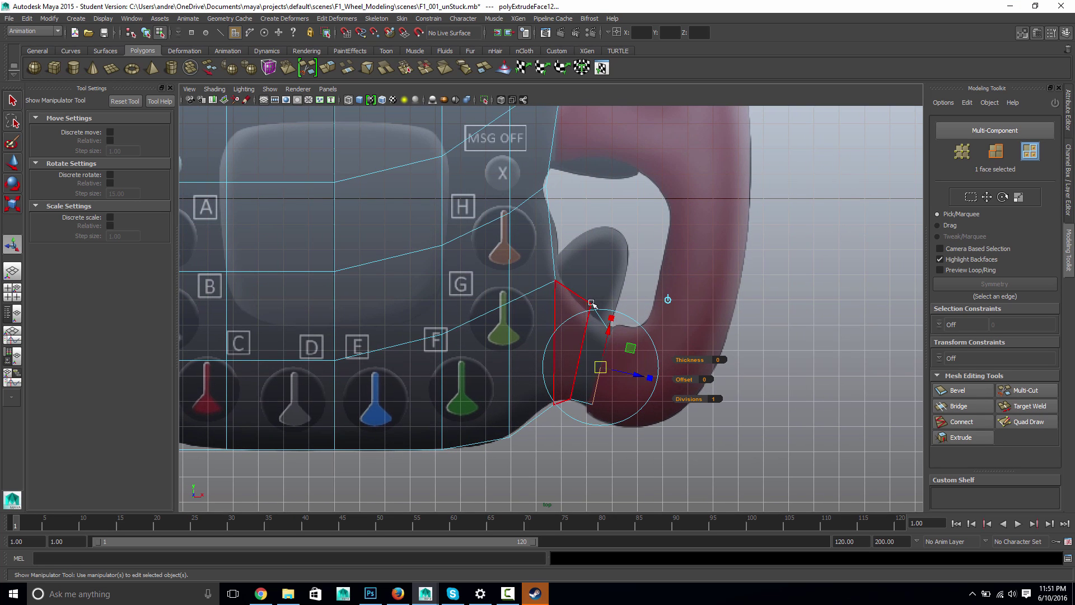
right_click_drag(590, 297, 555, 293)
mouse_move(583, 295)
left_mouse_down()
mouse_move(599, 308)
mouse_move(587, 315)
left_mouse_up()
key("w")
mouse_move(574, 405)
left_mouse_down()
mouse_move(566, 392)
mouse_move(553, 403)
mouse_move(587, 397)
mouse_move(588, 408)
left_mouse_up()
left_click(607, 328)
Step: Inspect the shaded body from several angles in perspective with the smooth preview on, and return to the unsmoothed display
key("space")
left_click_drag(556, 307, 585, 317)
left_click_drag(528, 294, 531, 330, "alt")
key("5")
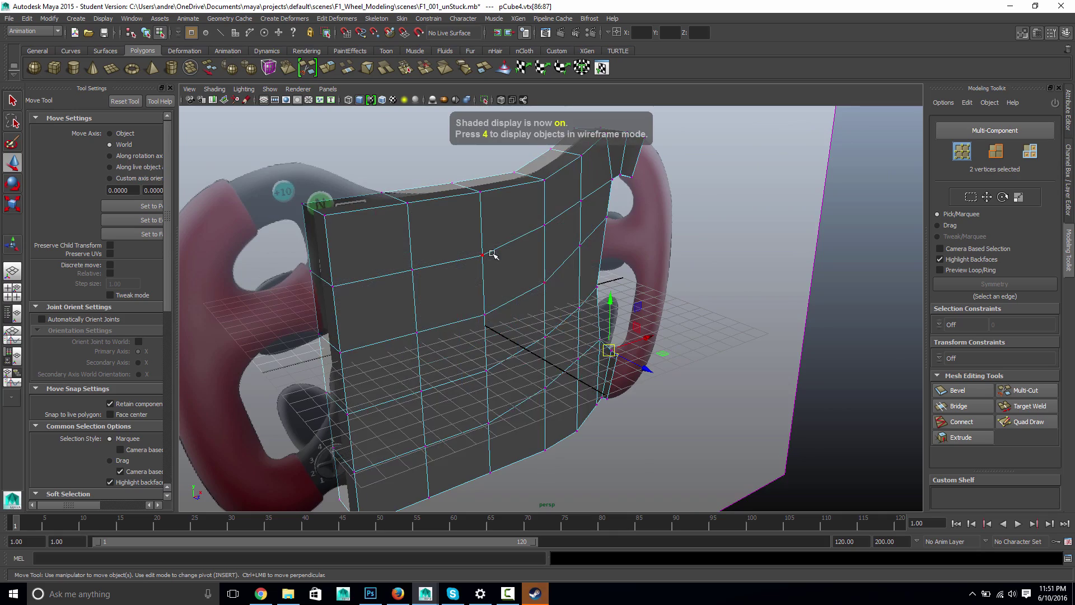
mouse_move(506, 237)
left_mouse_down("alt")
mouse_move(521, 300)
mouse_move(412, 240)
mouse_move(547, 280)
mouse_move(570, 275)
left_mouse_up("alt")
left_click_drag(659, 286, 507, 305, "alt")
key("3")
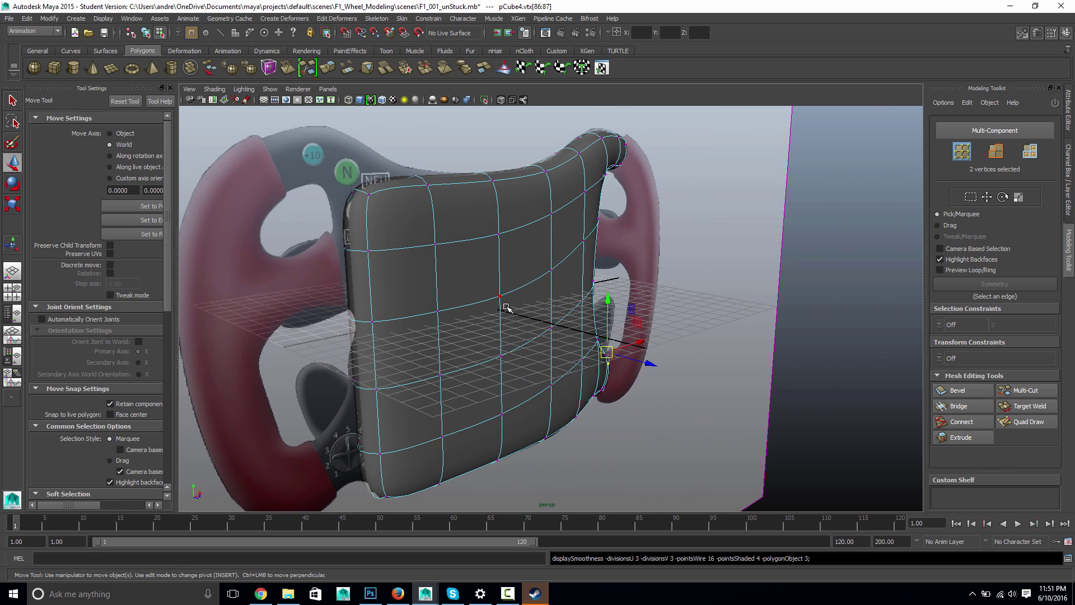
left_click_drag(551, 356, 526, 303, "alt")
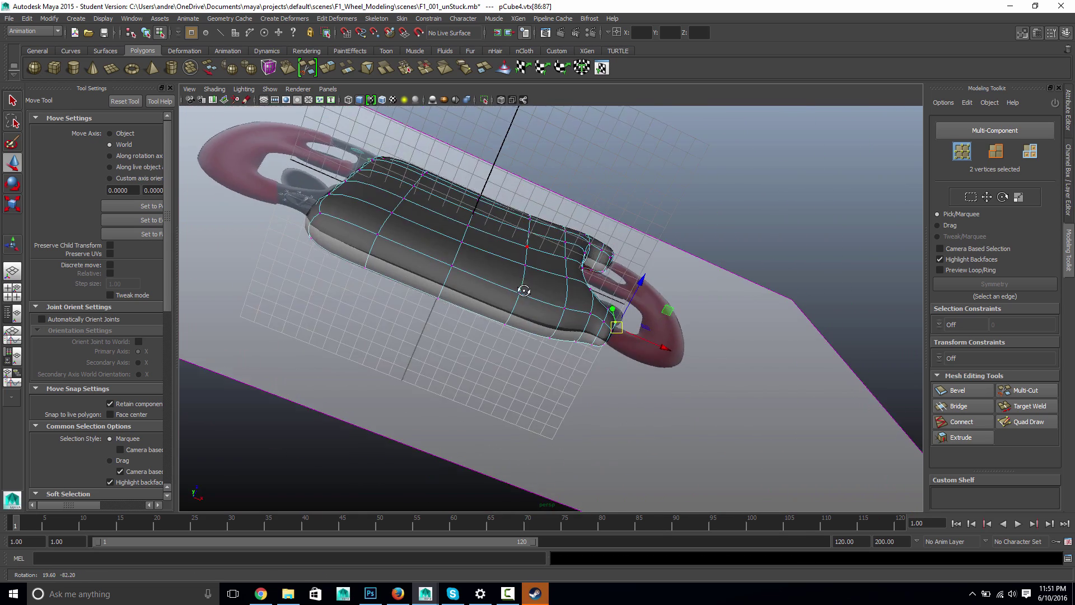
left_click_drag(524, 296, 528, 258, "alt")
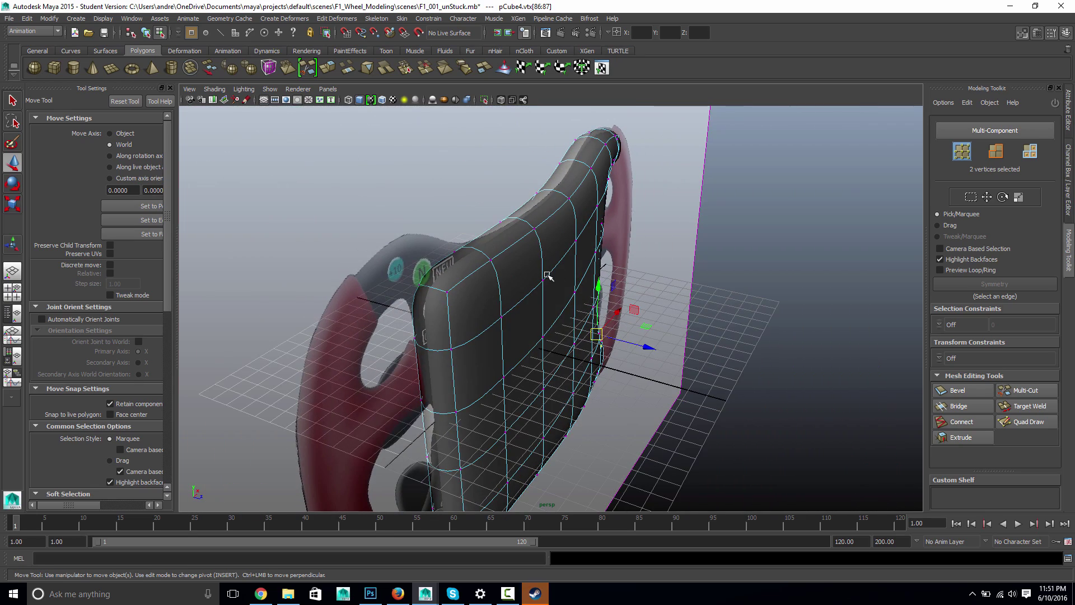
key("1")
Step: Select the border vertices around the body's front and back, scale them closer together in depth and check the smooth preview
left_click_drag(565, 317, 429, 295, "alt")
left_click(351, 260)
double_click(710, 224, "shift")
left_click_drag(446, 272, 516, 328, "alt")
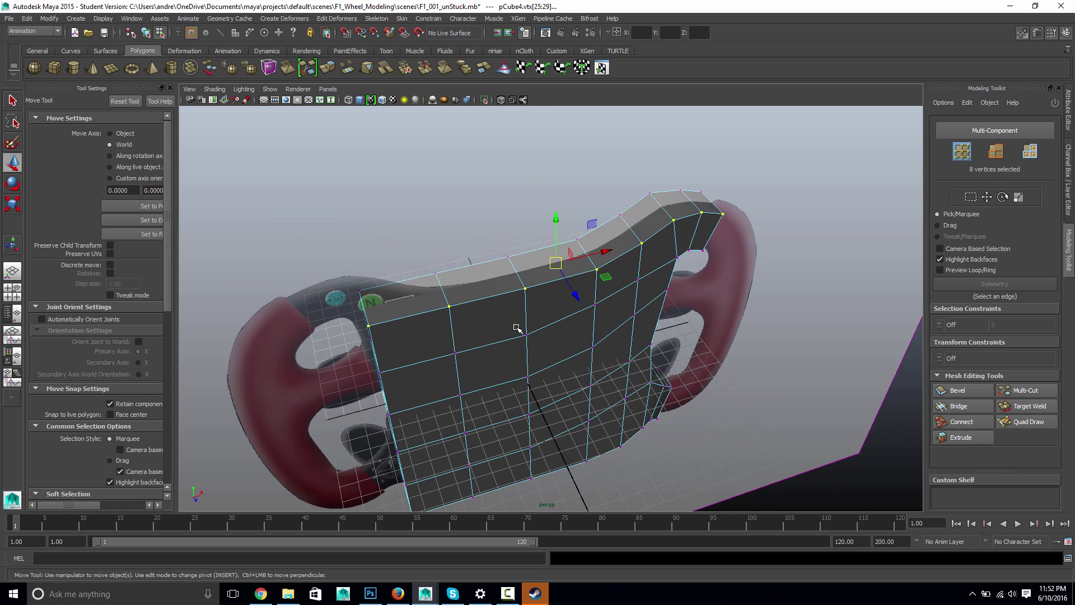
left_click(362, 290, "shift")
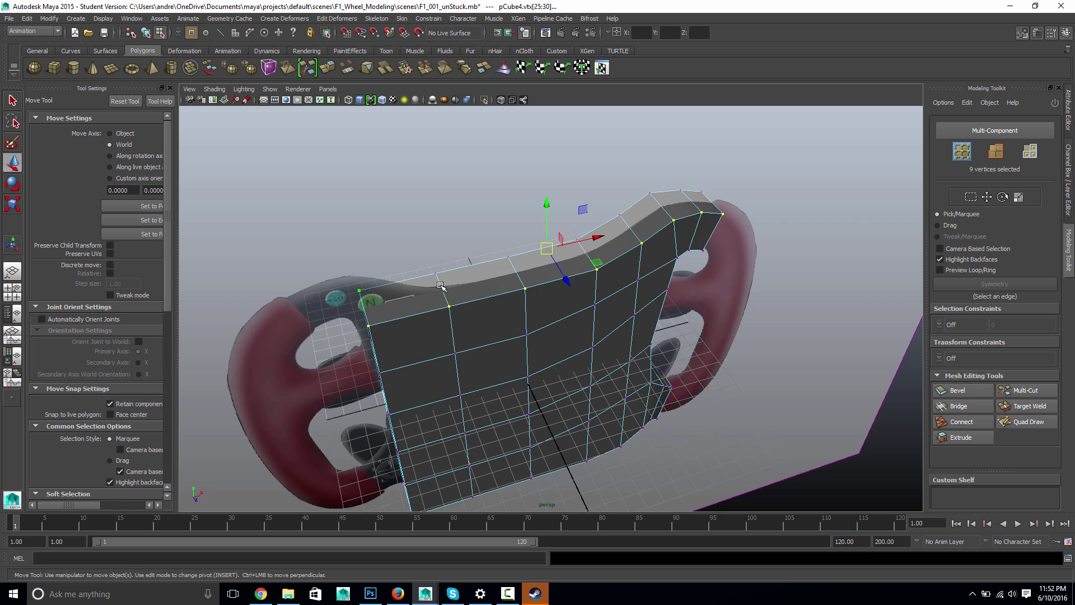
double_click(700, 193, "shift")
left_click_drag(610, 449, 616, 343, "alt")
left_click(380, 215, "shift")
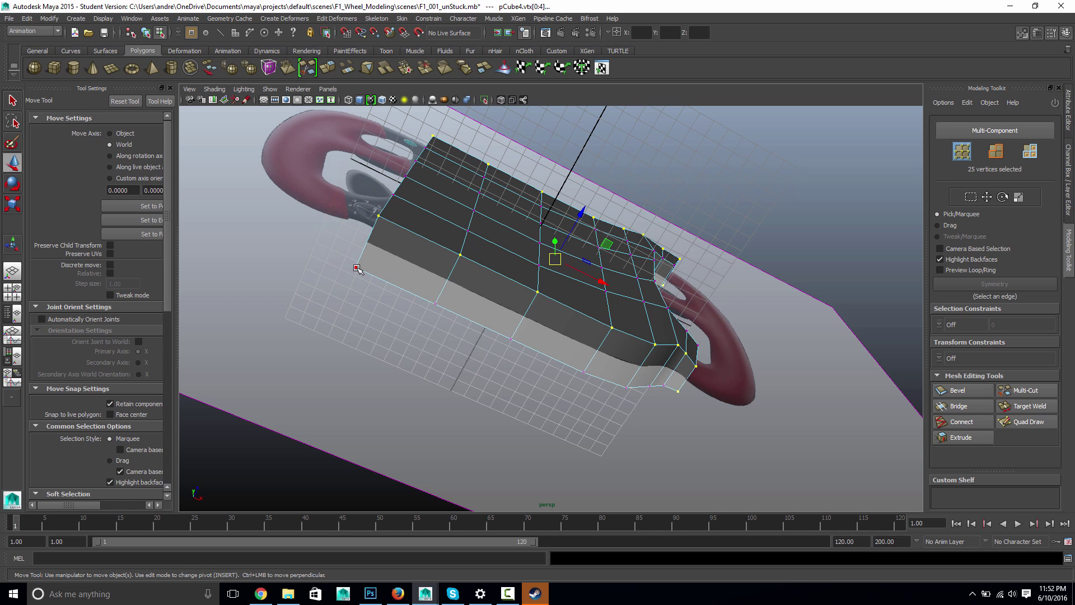
left_click_drag(416, 326, 455, 439, "alt")
key("r")
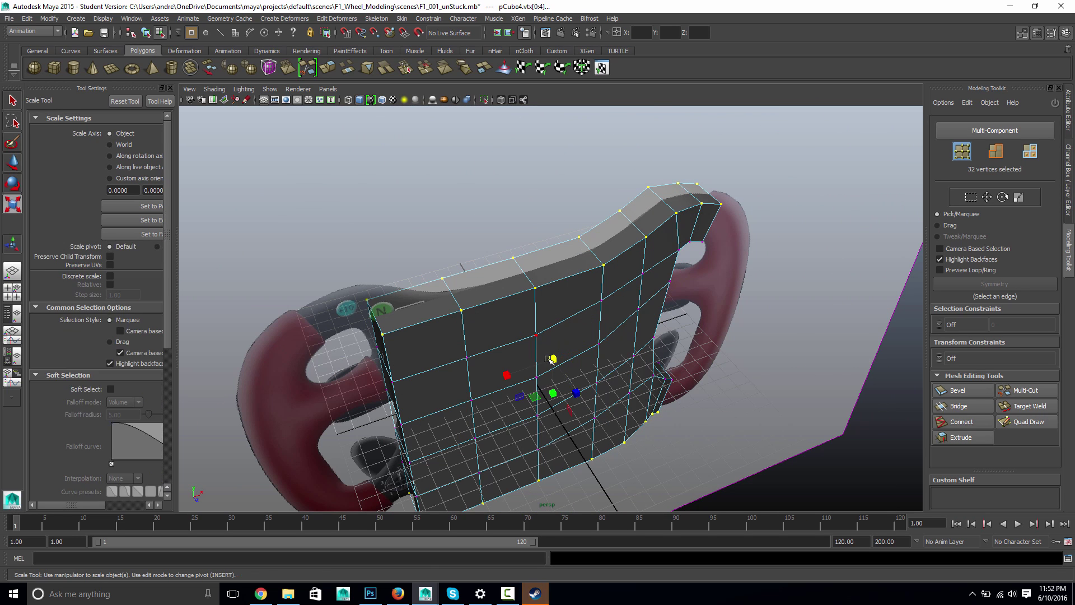
mouse_move(566, 394)
left_mouse_down("alt")
mouse_move(576, 422)
mouse_move(597, 392)
mouse_move(581, 385)
left_mouse_up("alt")
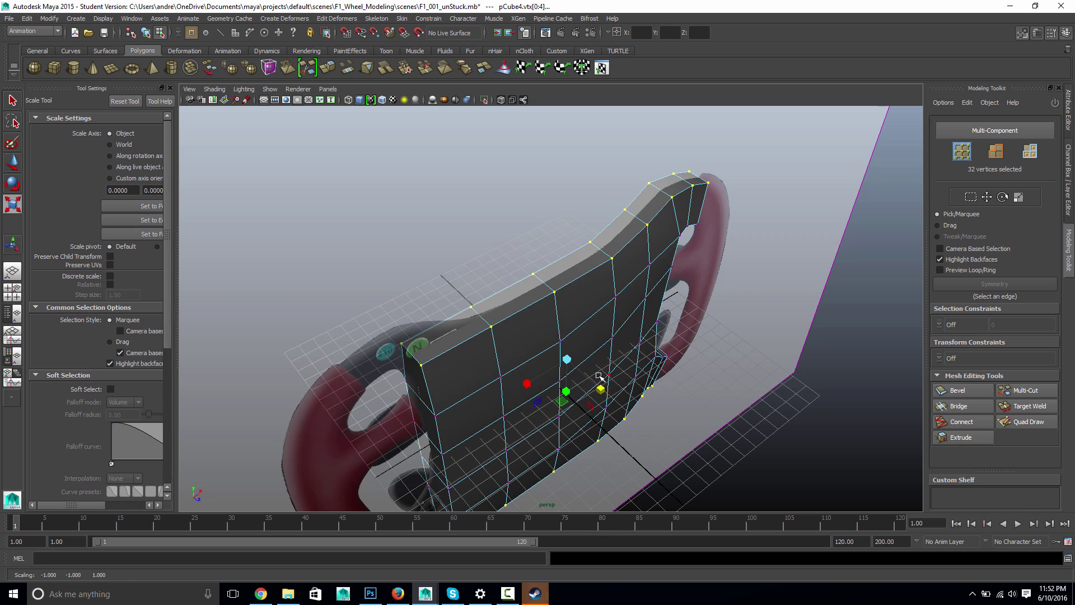
key("3")
left_click_drag(709, 405, 667, 360, "alt")
key("1")
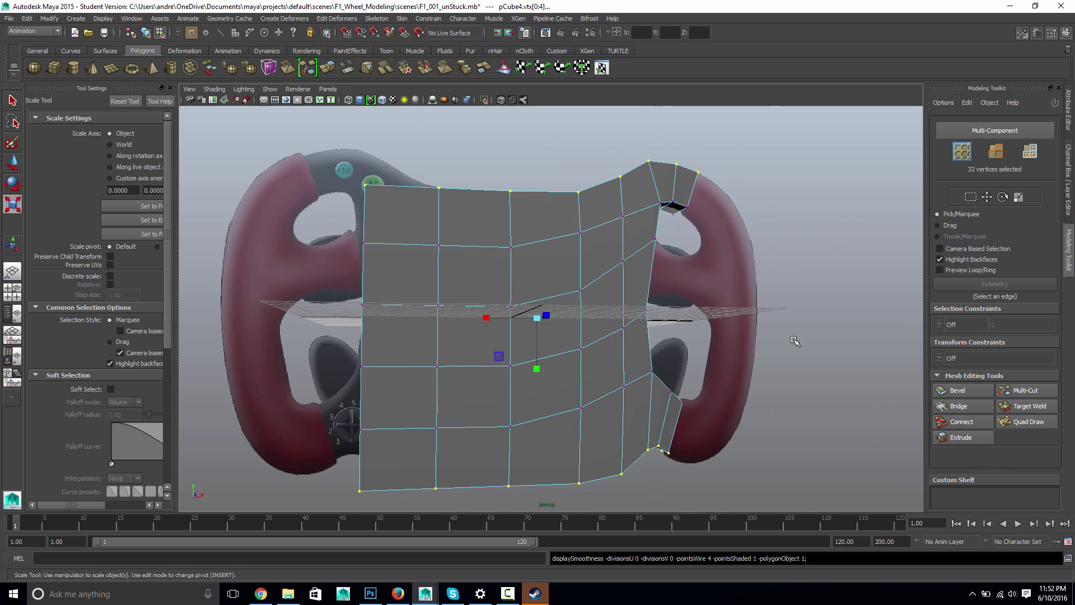
Step: Delete all faces on the left half of the wheel body up to the center line and return to object selection
left_click_drag(794, 341, 767, 348, "alt")
mouse_move(524, 322)
left_mouse_down("alt")
mouse_move(625, 324)
mouse_move(533, 324)
left_mouse_up("alt")
right_click_drag(470, 287, 475, 315)
right_click(366, 230)
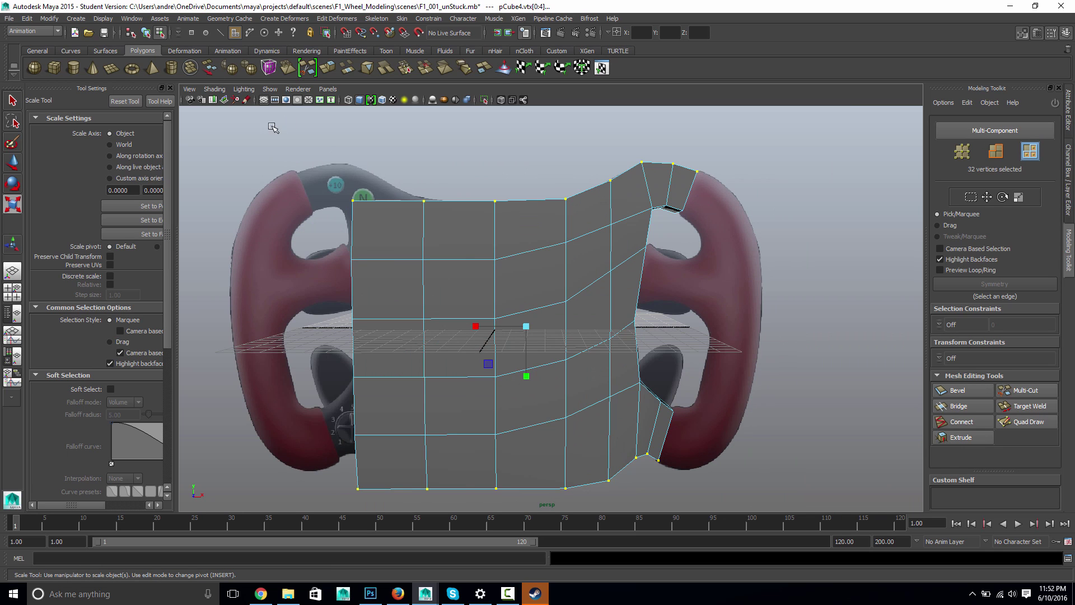
left_click_drag(267, 122, 475, 518)
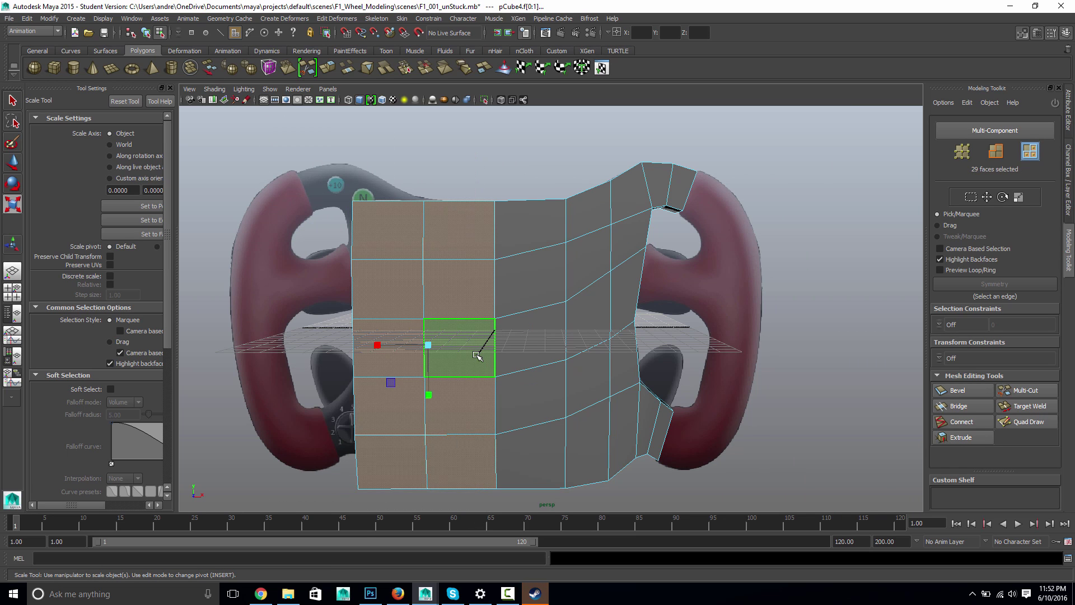
key("Delete")
right_click(531, 307)
left_click(580, 293)
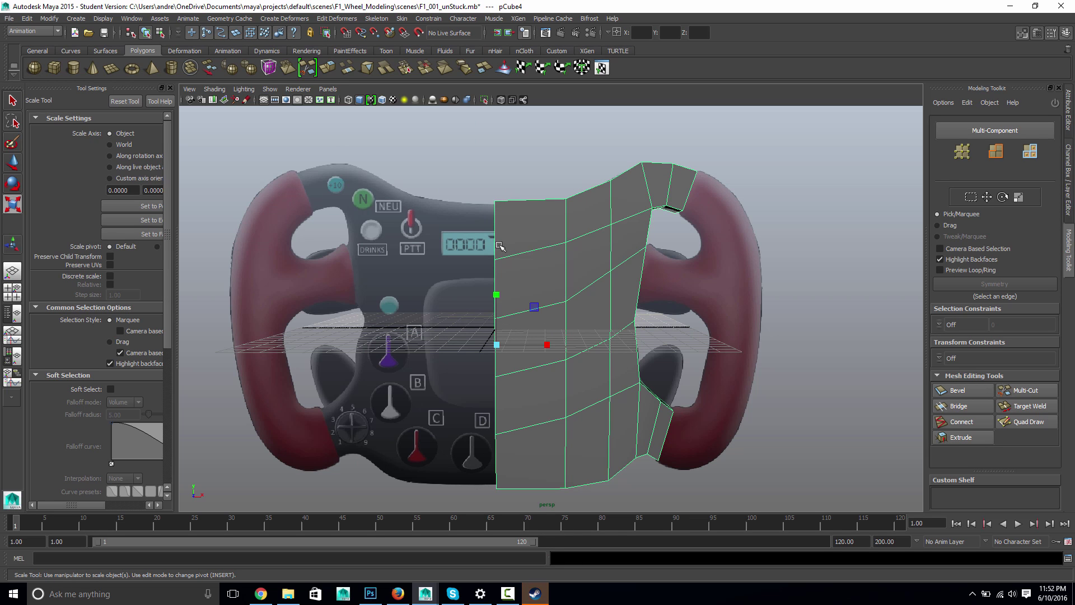
Step: Mirror the remaining half body with Mirror Geometry in the -X direction, using reset options with merging to the original and merged vertices
left_click_drag(461, 398, 568, 266, "alt")
key("space")
left_click_drag(526, 318, 500, 317)
middle_click_drag(431, 294, 487, 357, "alt")
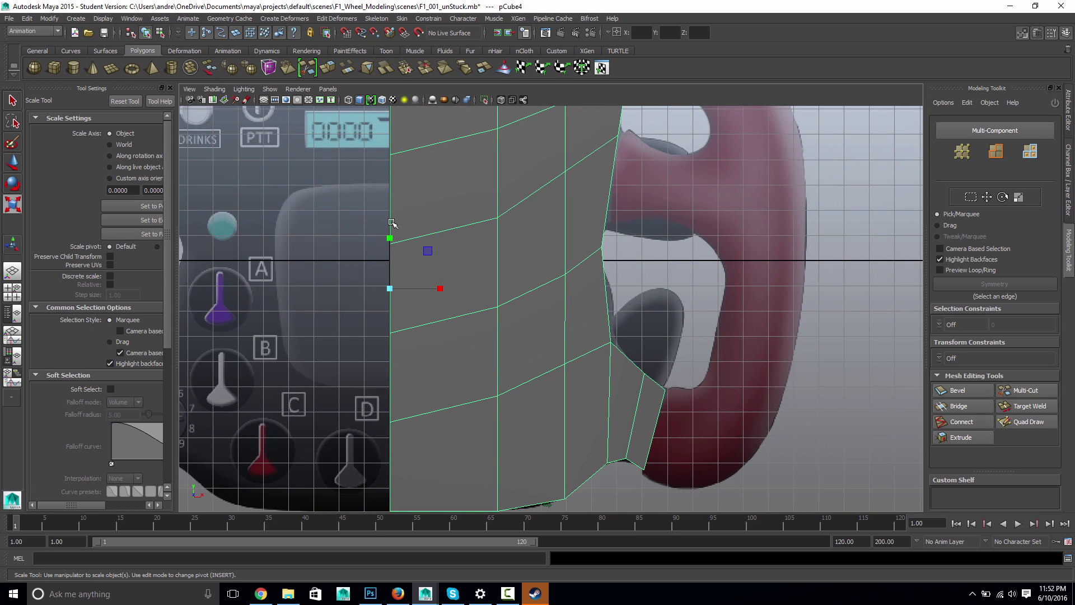
scroll(414, 296, "down", 3)
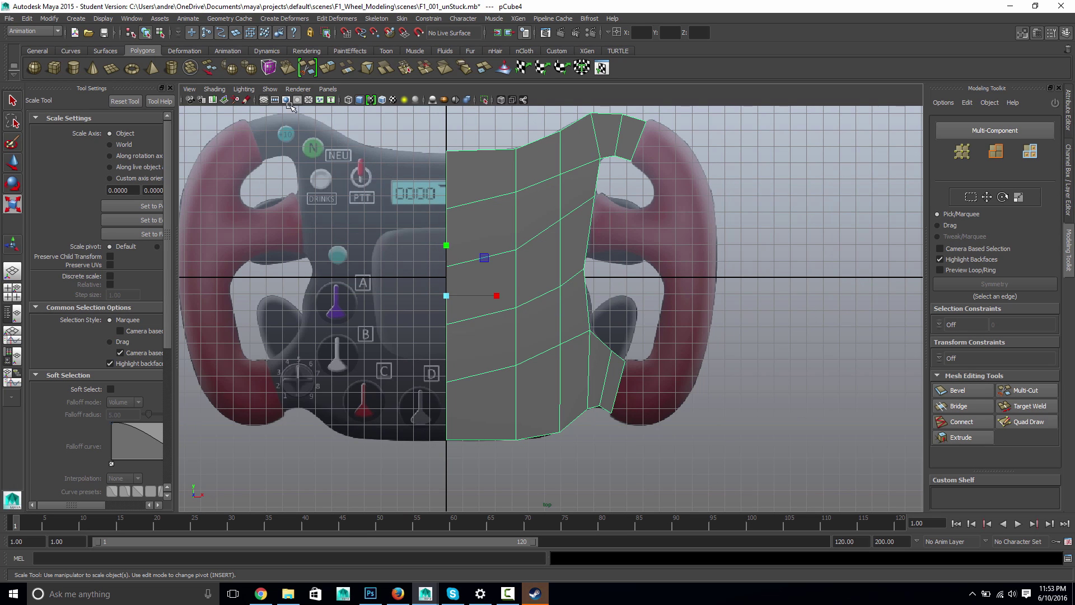
left_click(22, 32)
left_click(19, 48)
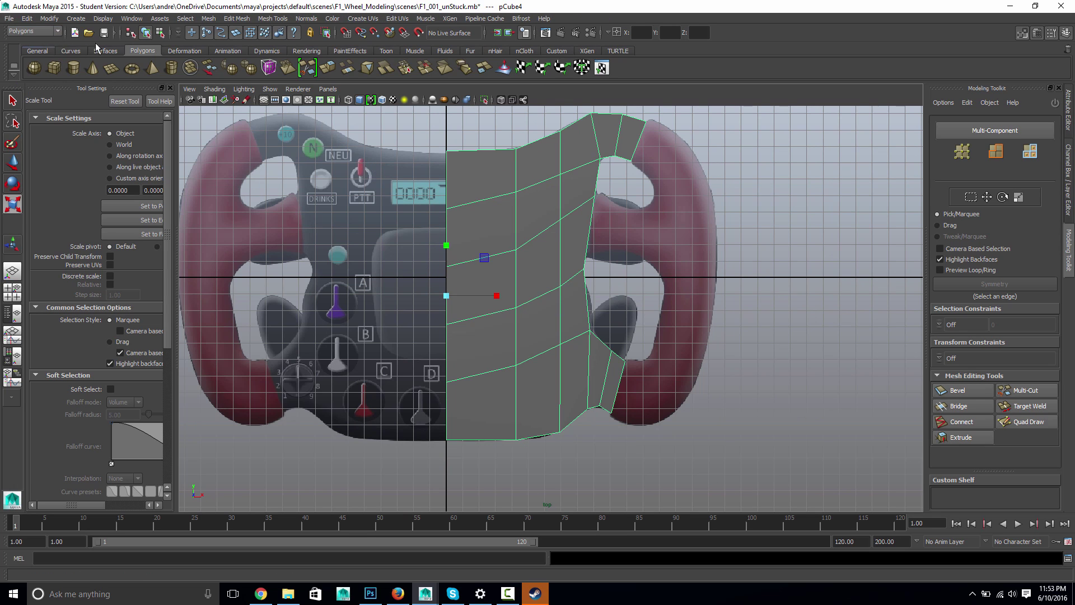
left_click(209, 19)
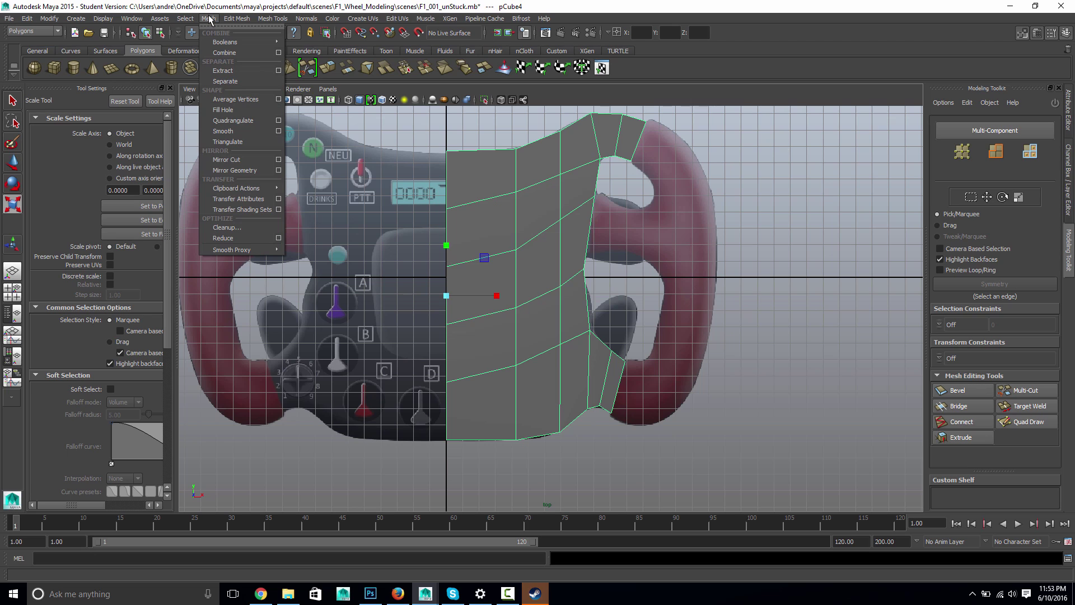
left_click(277, 171)
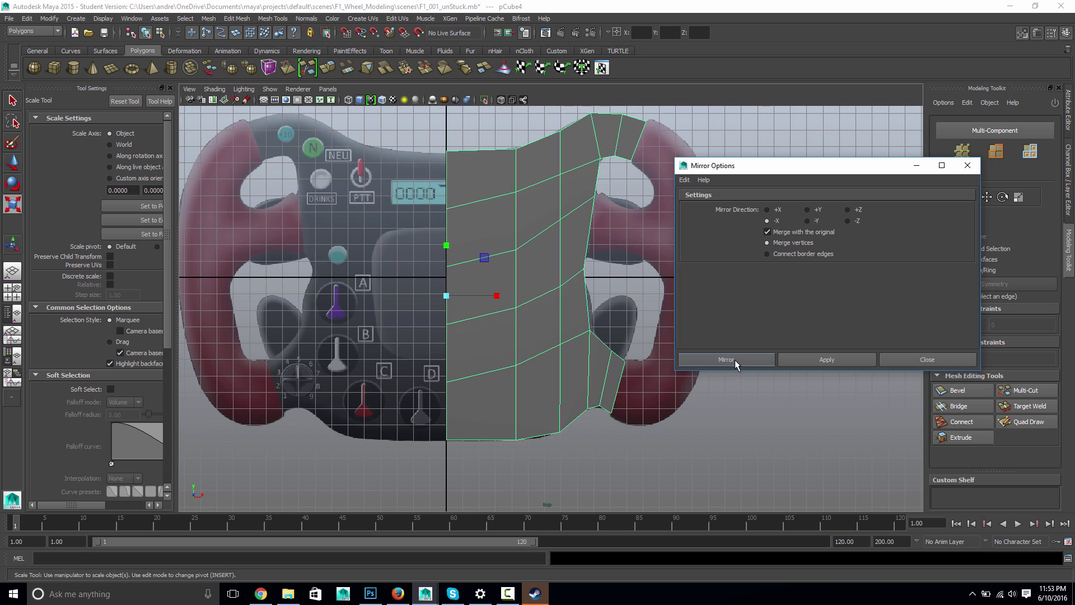
left_click(684, 180)
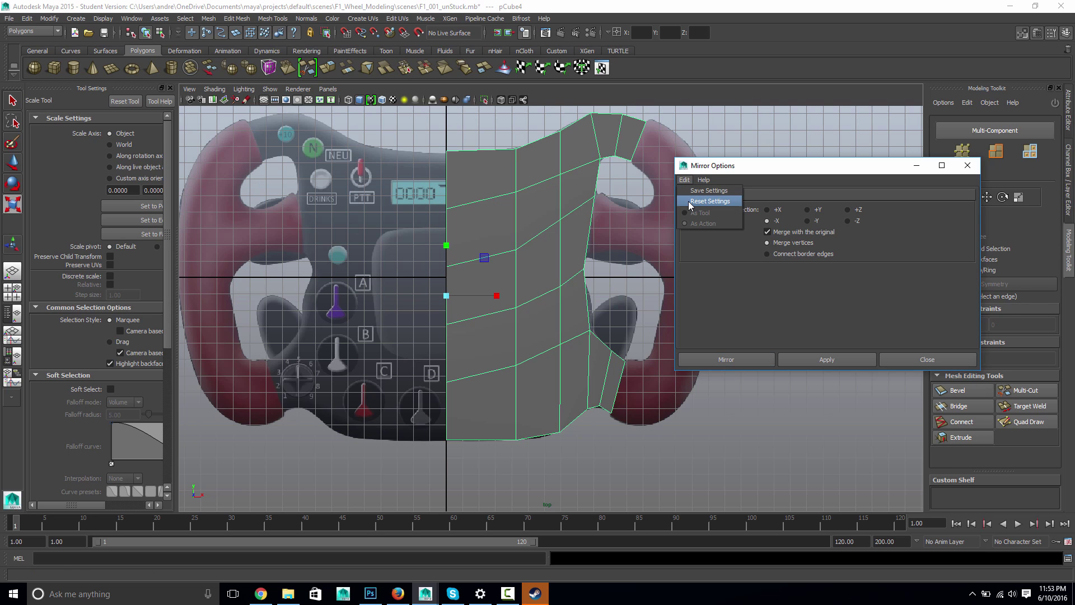
left_click(690, 206)
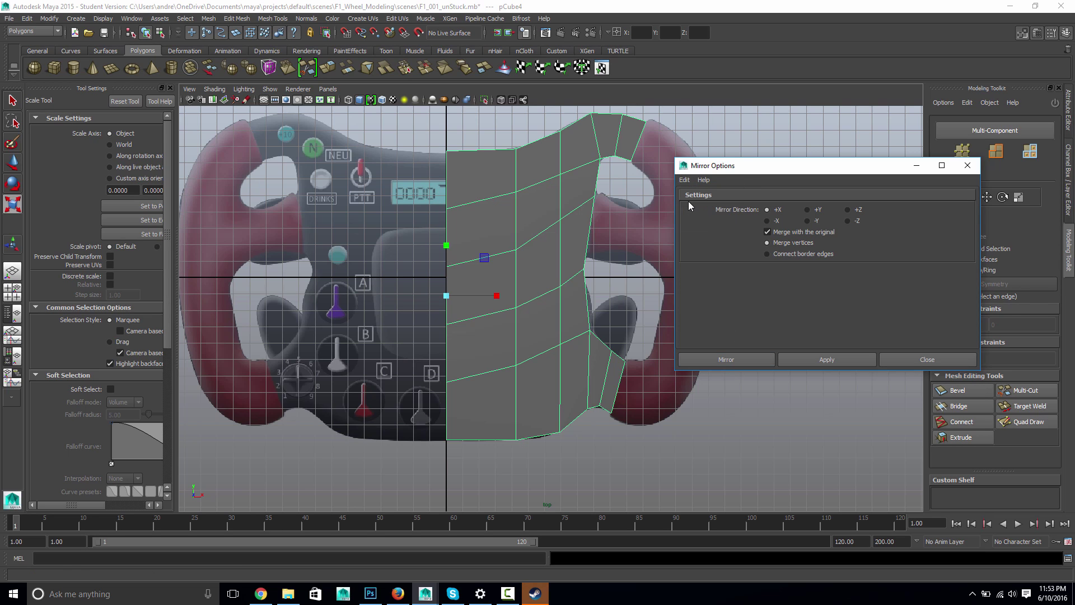
left_click(767, 222)
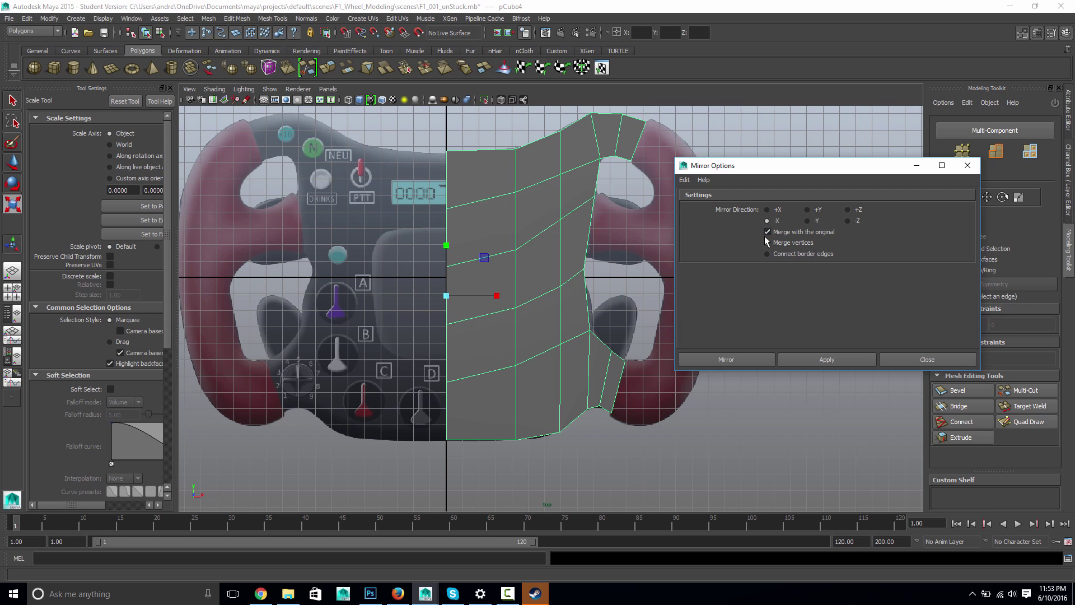
left_click(737, 357)
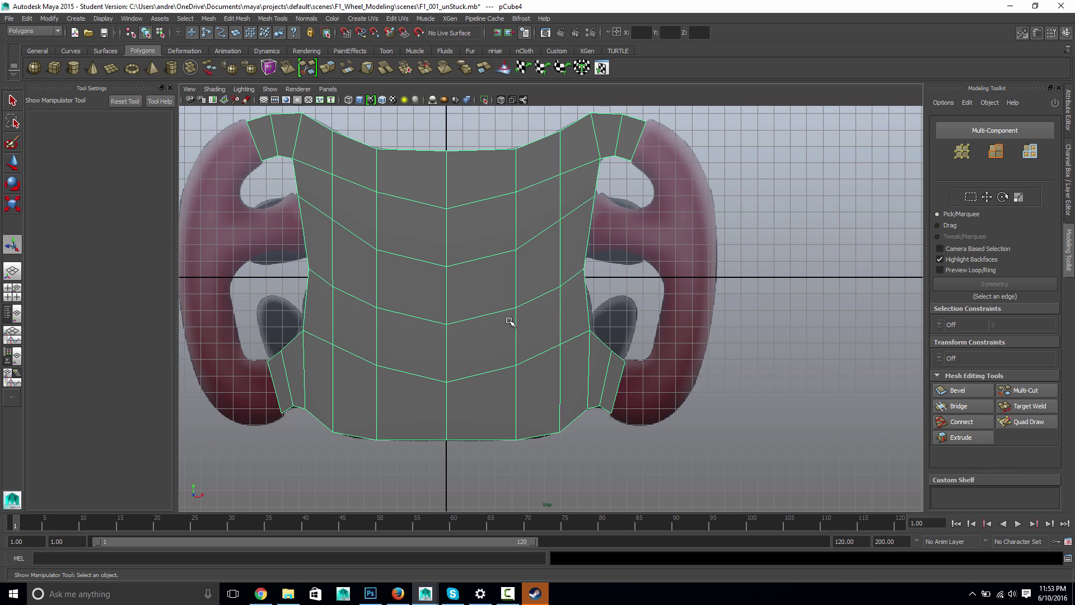
Step: Check the mirrored body with the smooth preview, return to the unsmoothed display and inspect it deselected in the perspective view
key("3")
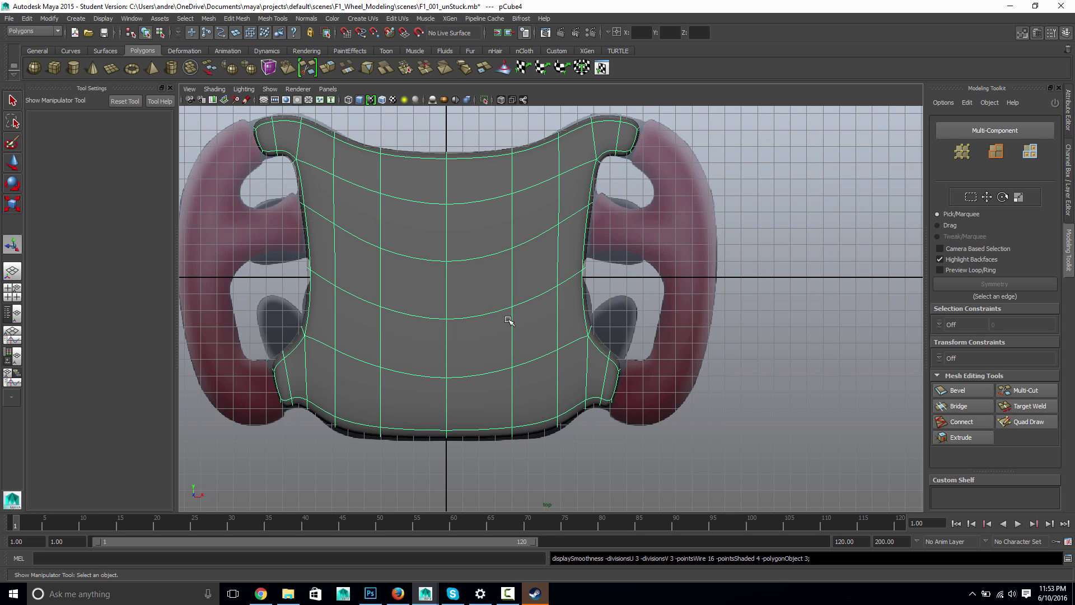
key("1")
key("space")
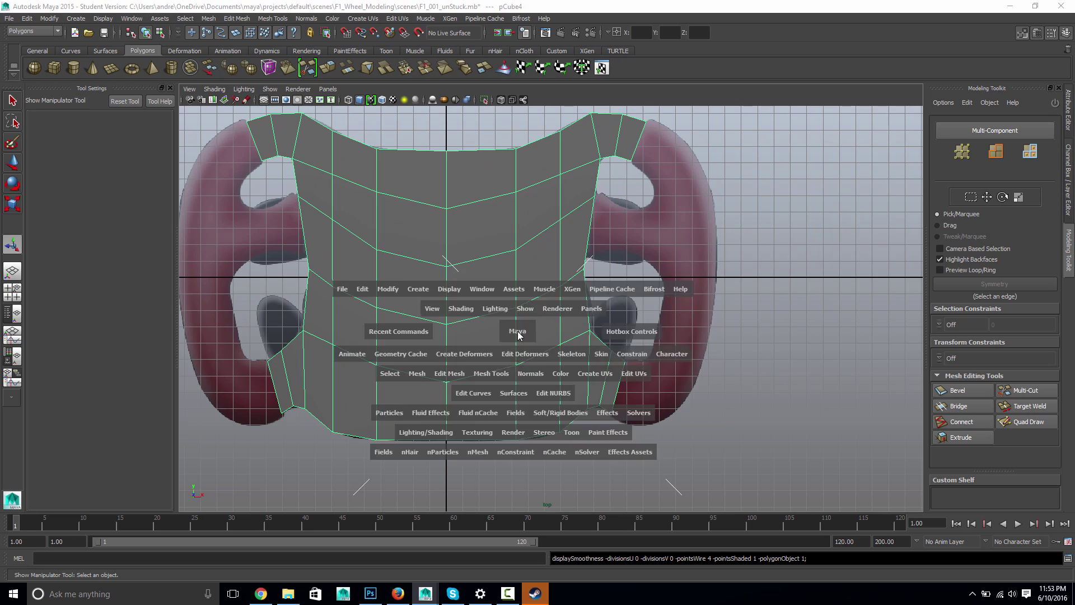
left_click_drag(518, 335, 519, 305)
left_click_drag(611, 349, 551, 325, "alt")
left_click(828, 330)
middle_click_drag(762, 337, 714, 306, "alt")
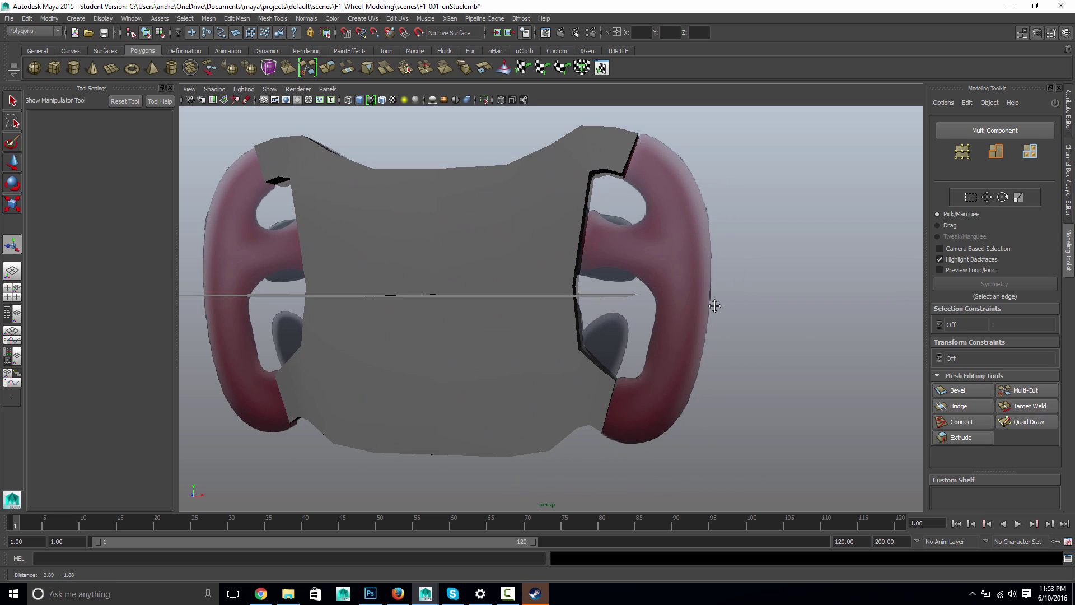
Step: Save the scene under its current file name and continue past the student version notice
left_click(10, 19)
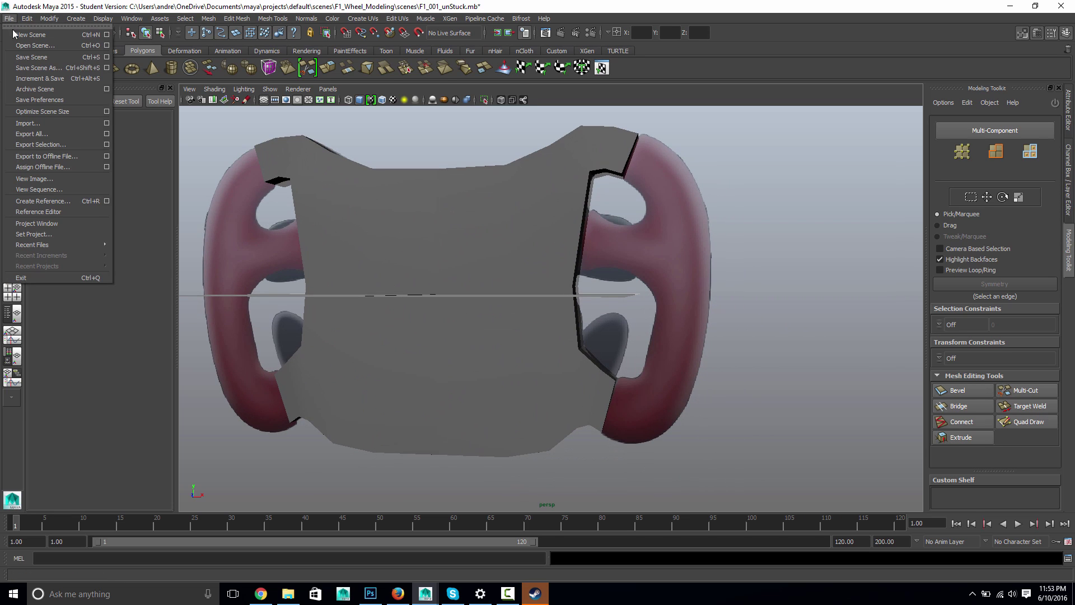
left_click(19, 57)
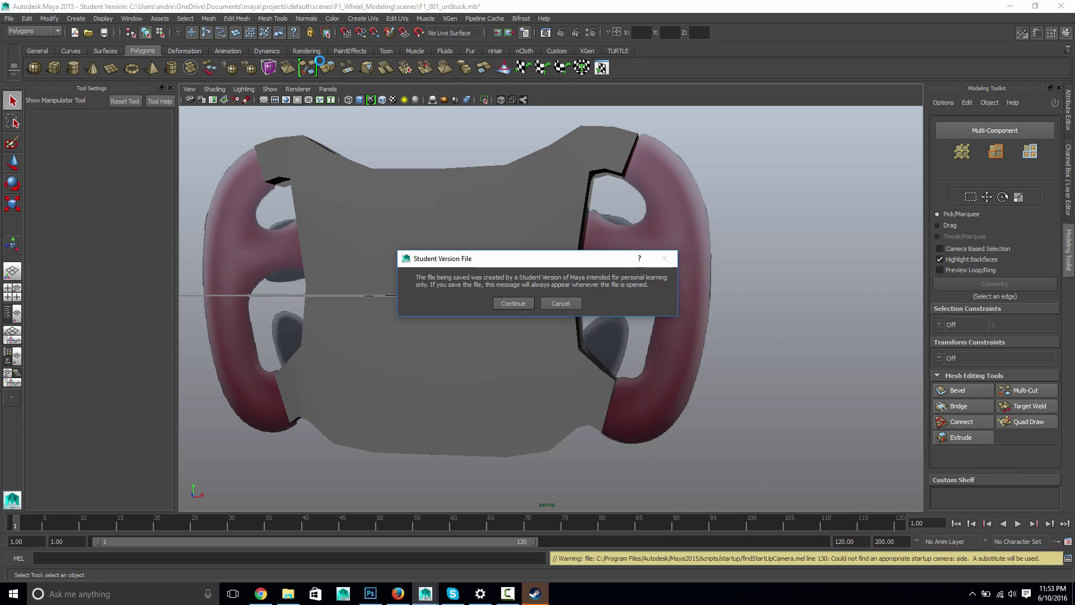
left_click(513, 302)
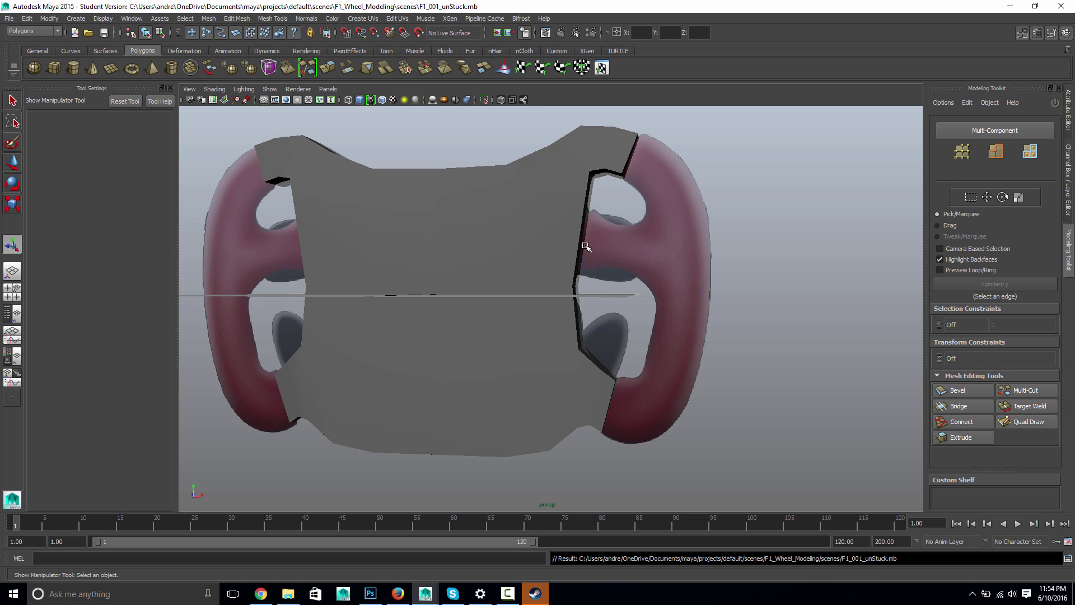
Step: Create a polygon cube and move it along X over the wheel's right grip, to a Translate X of about 14.92
left_click(57, 73)
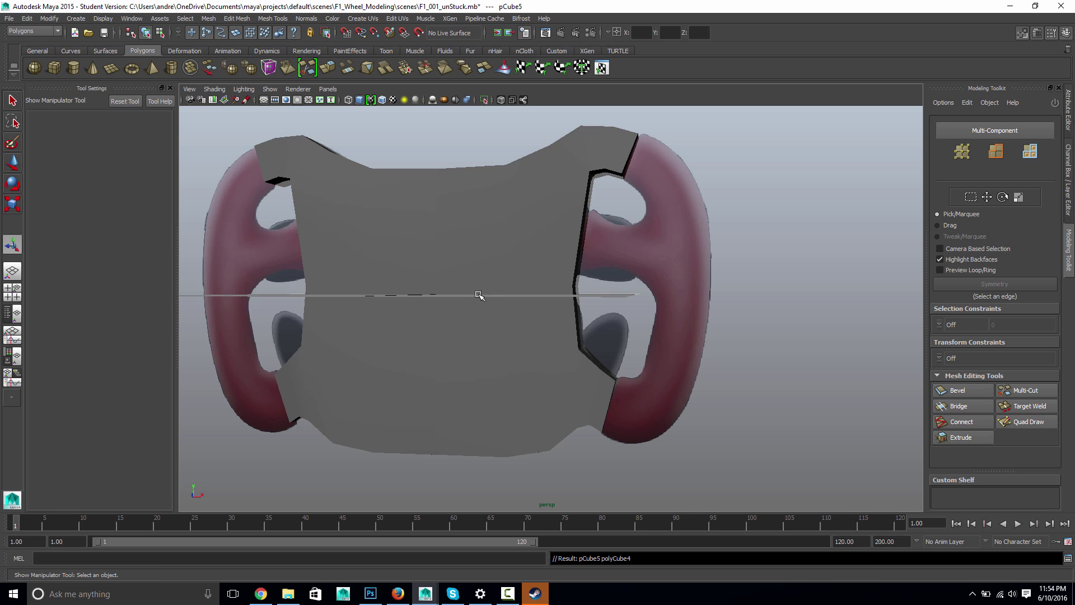
key("4")
key("w")
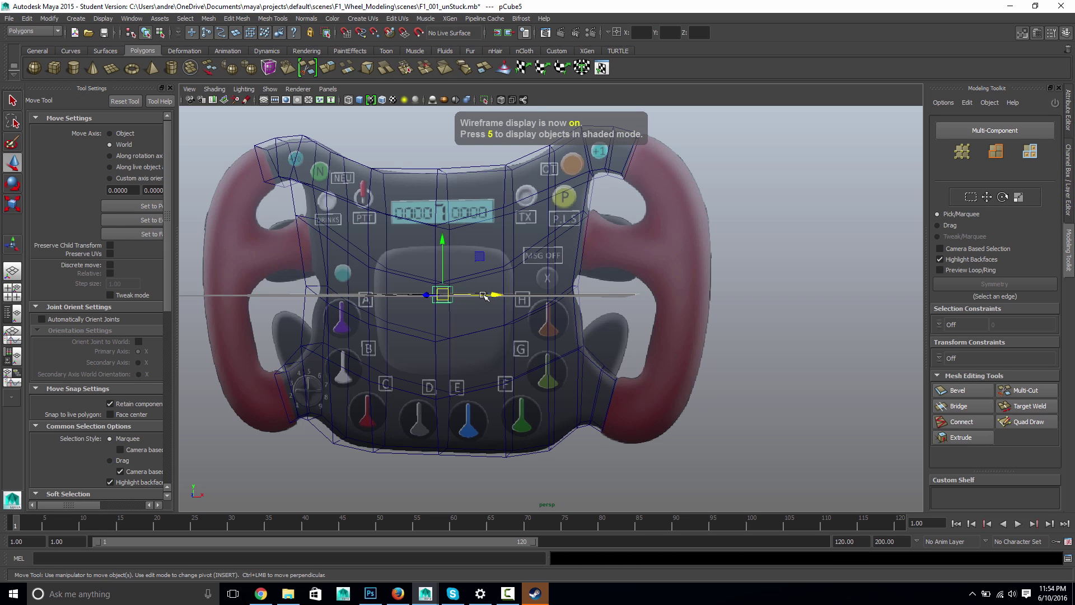
mouse_move(531, 296)
left_mouse_down()
mouse_move(733, 300)
mouse_move(662, 314)
mouse_move(657, 326)
mouse_move(678, 327)
left_mouse_up()
Step: Scale the new cube into a tall bar spanning the grip's height, about 2.39 in X and Z and 18.51 in Y
key("5")
key("r")
mouse_move(696, 370)
left_mouse_down("alt")
mouse_move(609, 382)
mouse_move(713, 369)
left_mouse_up("alt")
left_click_drag(682, 258, 666, 153)
left_click_drag(682, 255, 683, 242)
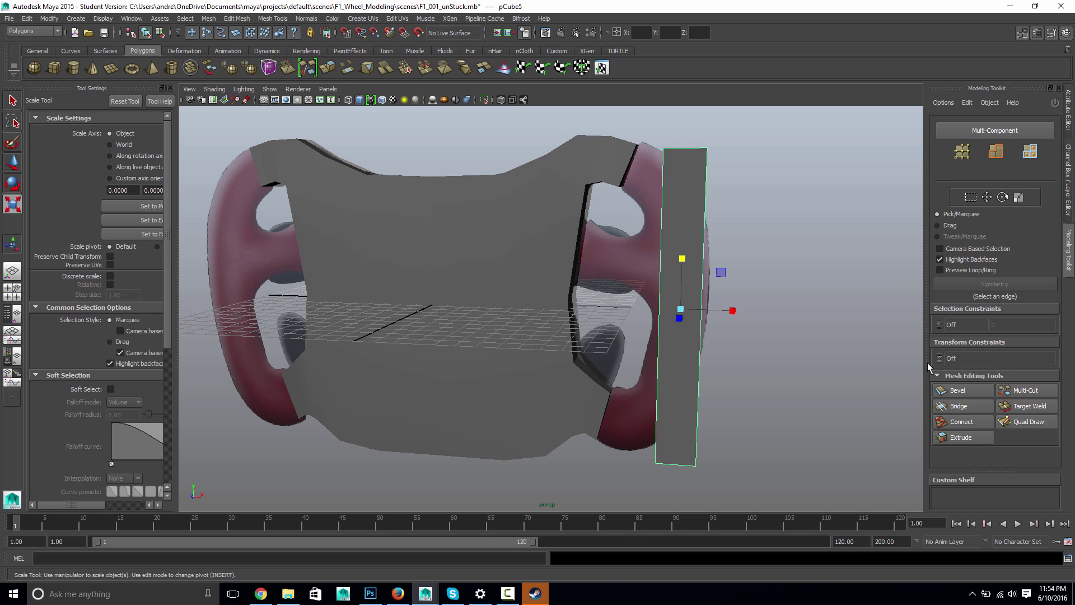
Step: Set the tall grip bar's Subdivisions Height to 10
left_click(1069, 188)
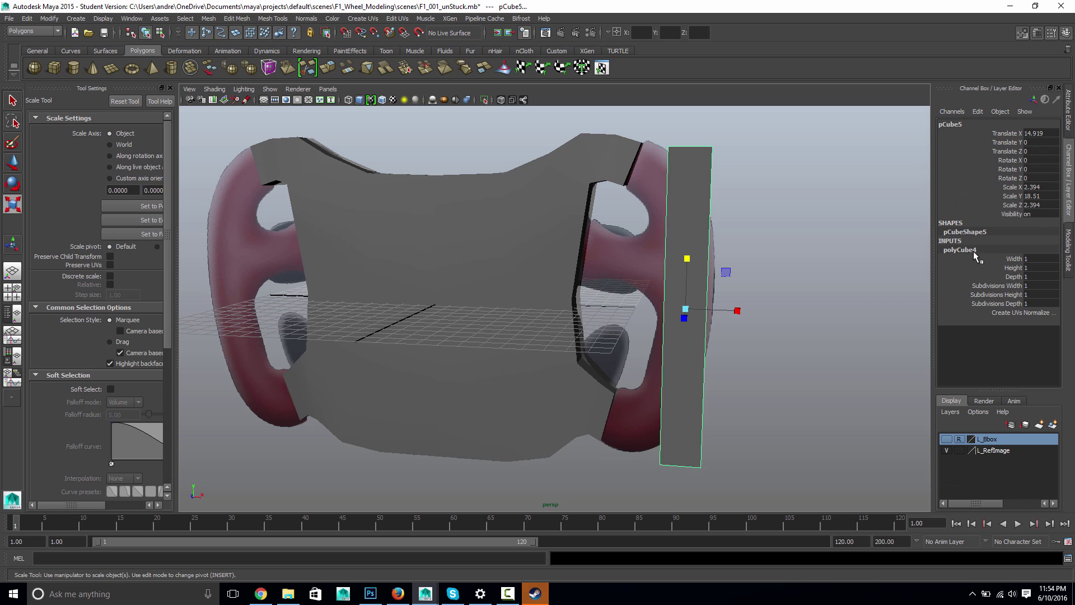
left_click(984, 294)
middle_click_drag(802, 284, 851, 283)
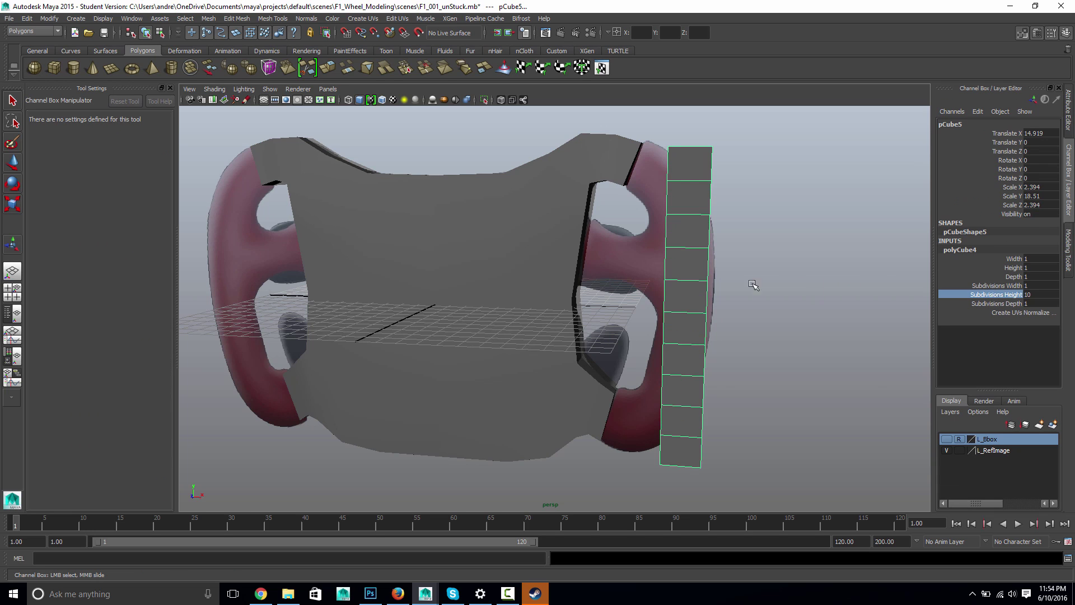
Step: Add a nonlinear Bend deformer to the subdivided grip bar from the Animation menu set
left_click_drag(726, 279, 700, 235, "alt")
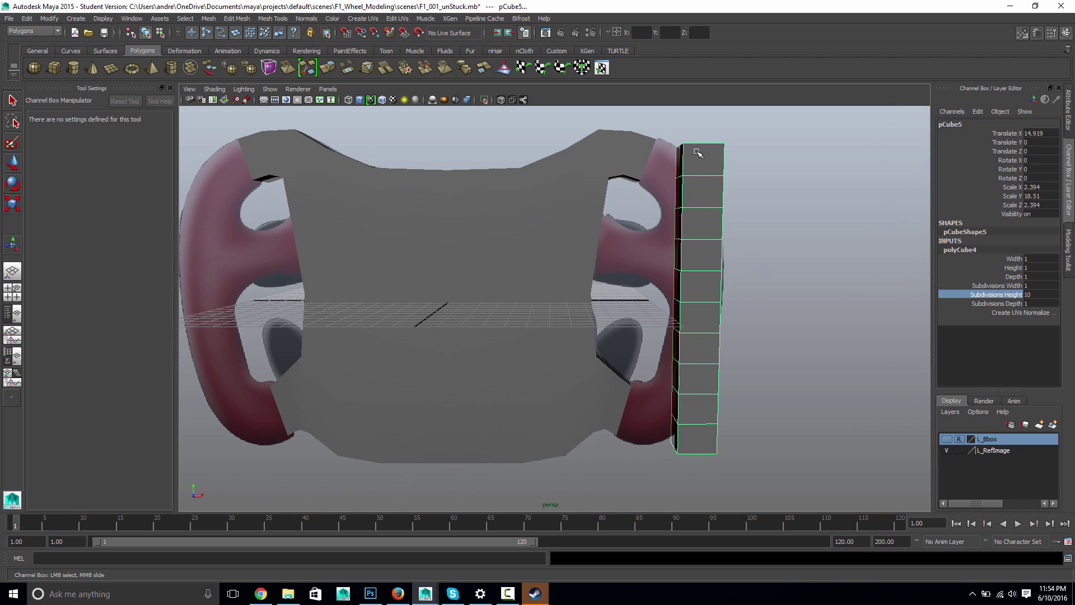
left_click_drag(767, 252, 758, 259, "alt")
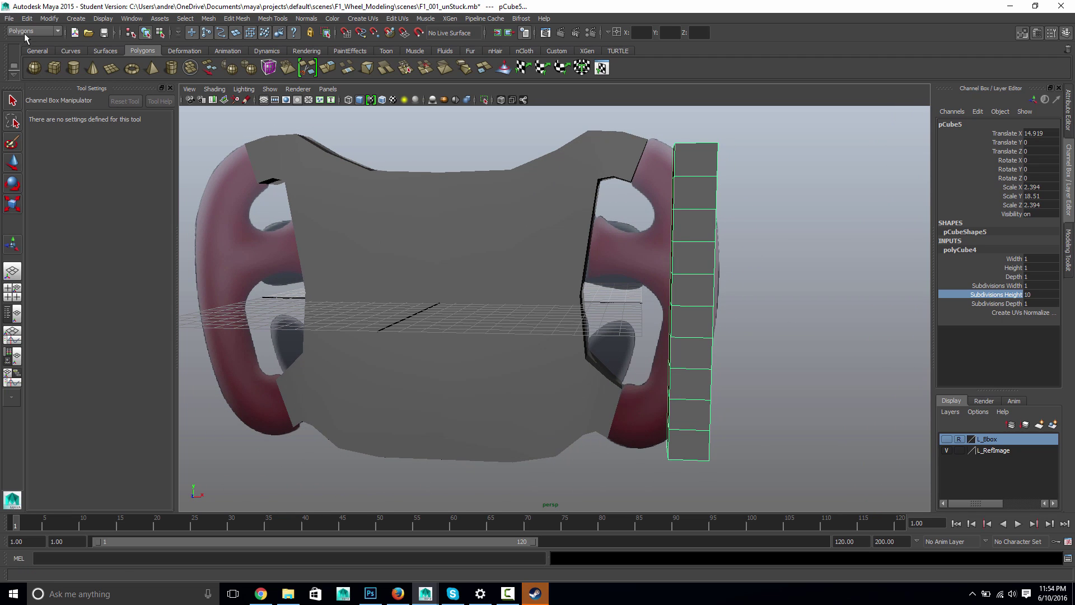
left_click(24, 32)
left_click(24, 41)
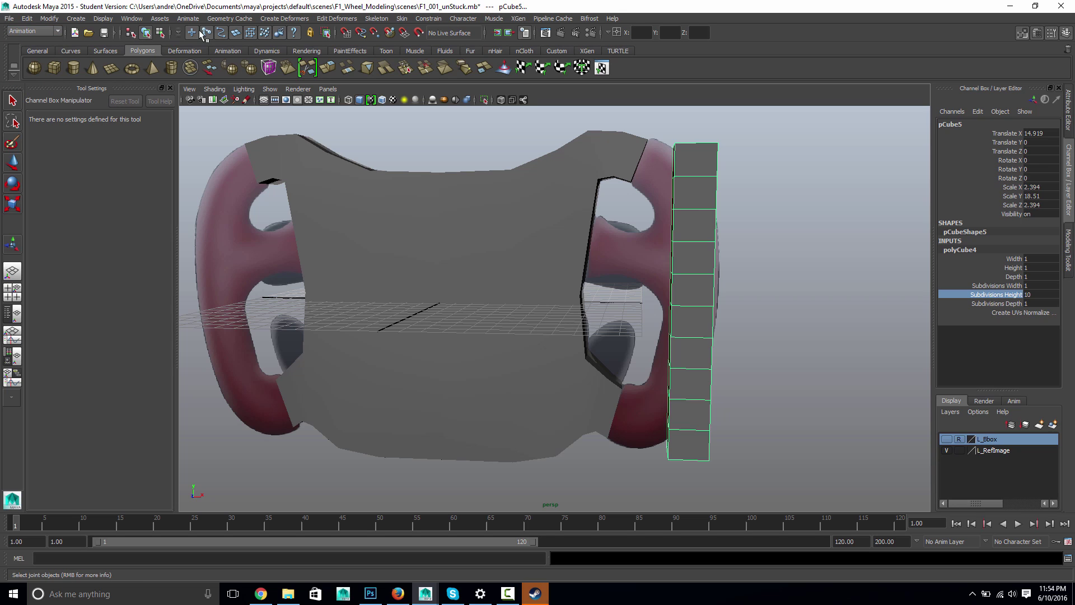
left_click(267, 20)
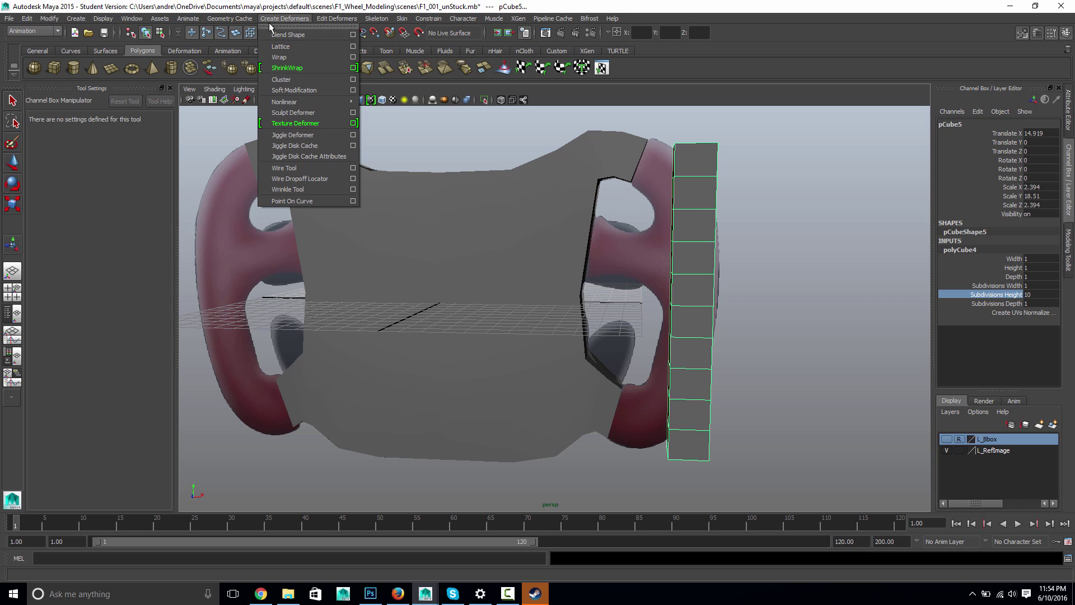
mouse_move(289, 102)
left_click(378, 106)
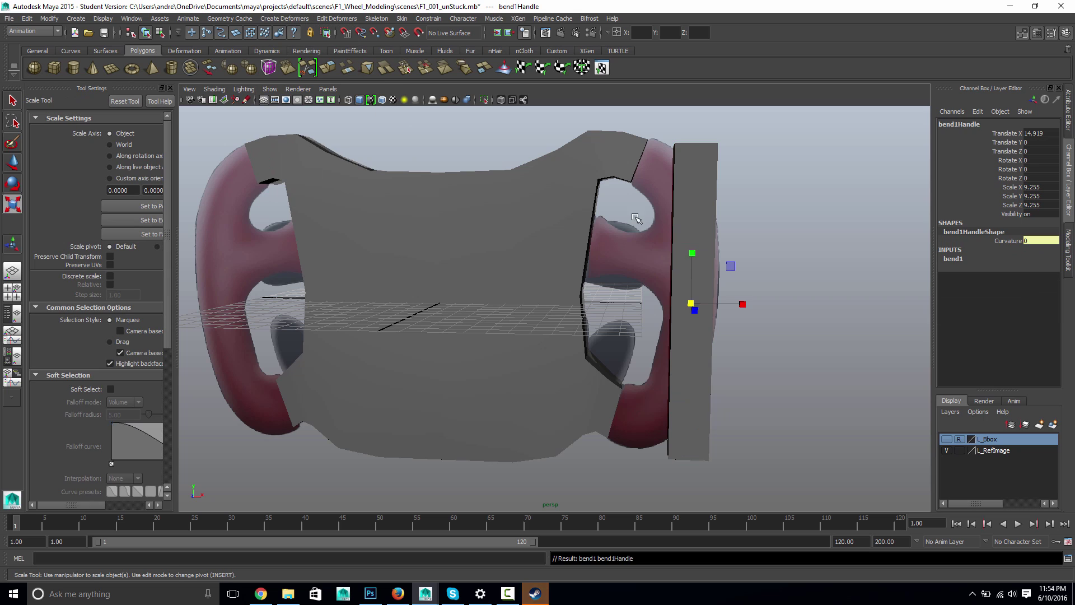
Step: Set the bend deformer's Curvature to -28.648 so the bar follows the right grip's curve in the reference image
key("4")
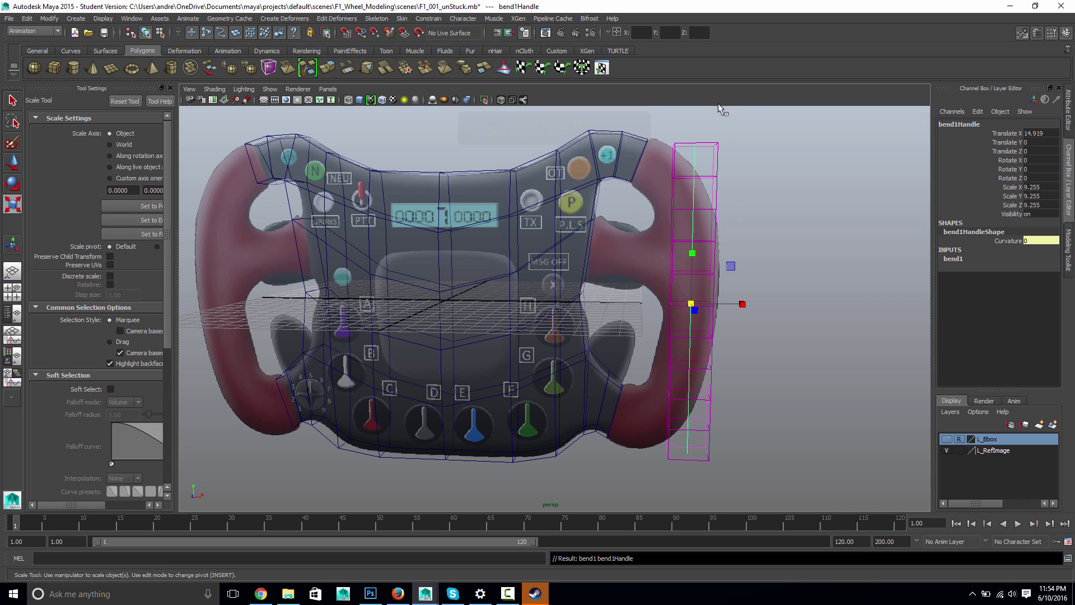
left_click_drag(757, 302, 908, 275, "alt")
key("5")
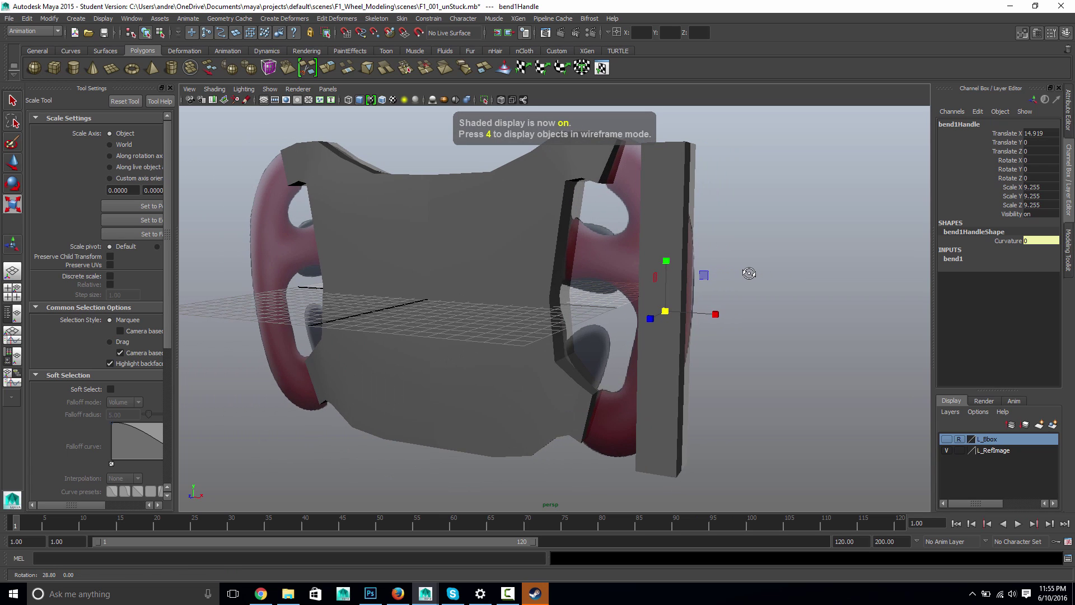
left_click(943, 257)
left_click(1014, 277)
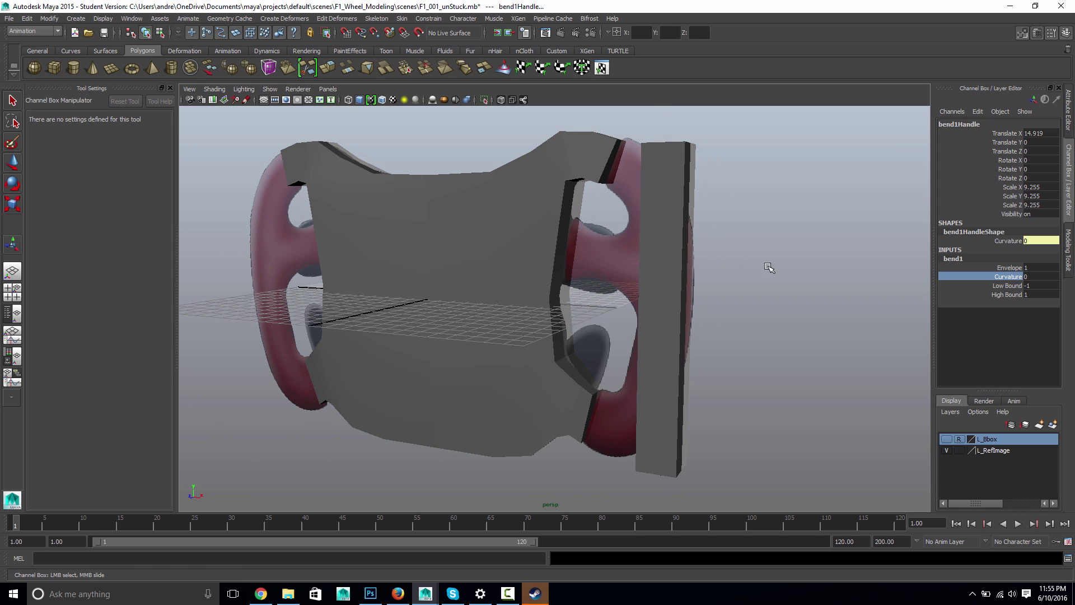
middle_click_drag(742, 264, 729, 266)
middle_click_drag(784, 290, 862, 293, "alt")
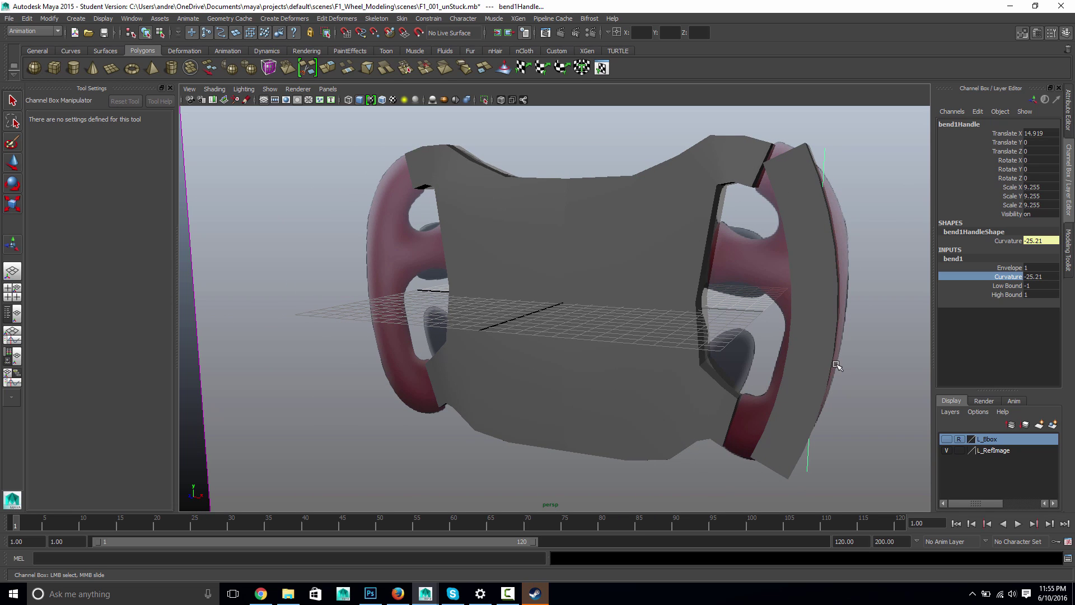
left_click_drag(837, 364, 798, 396, "alt")
key("4")
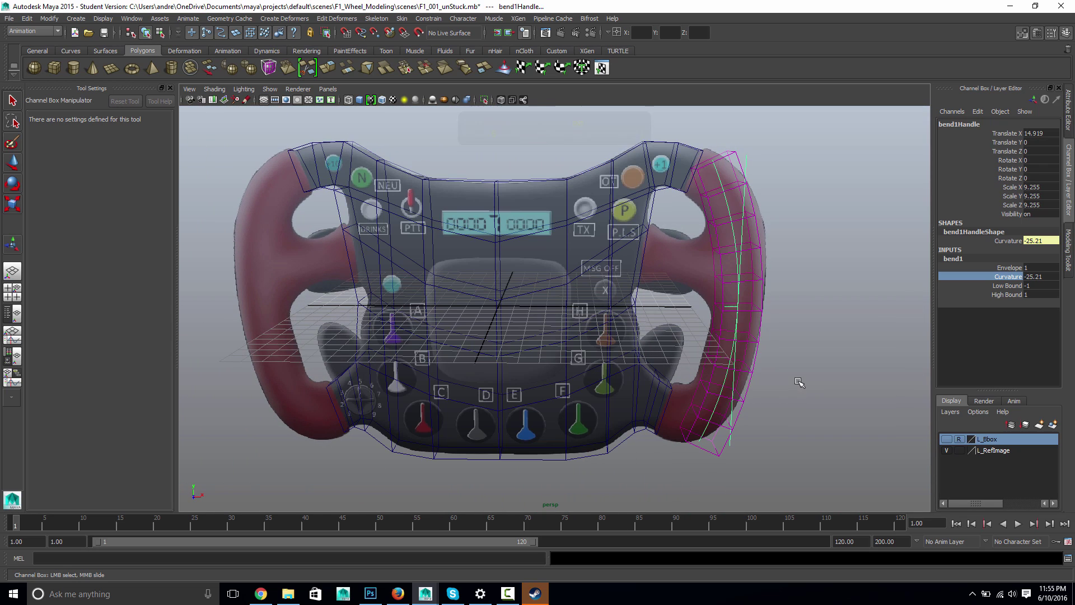
left_click_drag(790, 320, 774, 313, "alt")
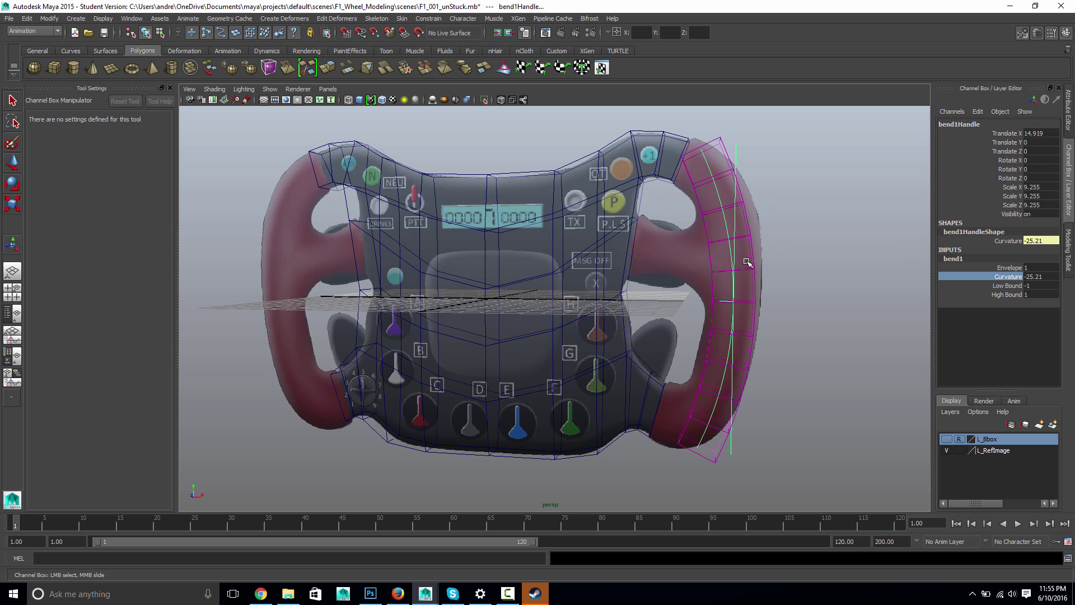
middle_click_drag(773, 275, 771, 276)
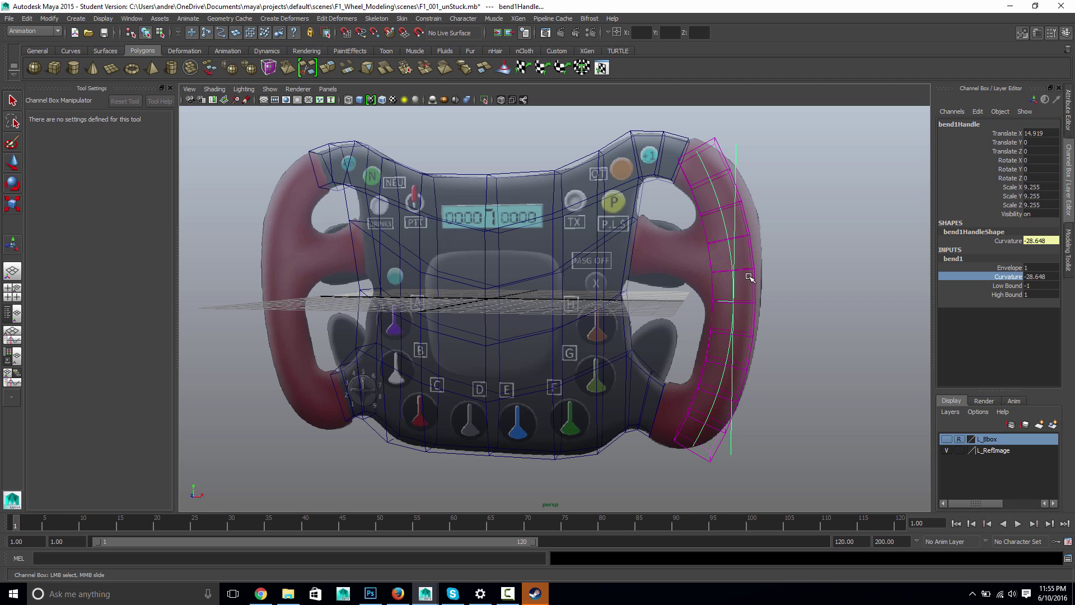
Step: Delete the construction history of the bent grip bar, baking in the bend deformation
left_click(747, 271)
key("r")
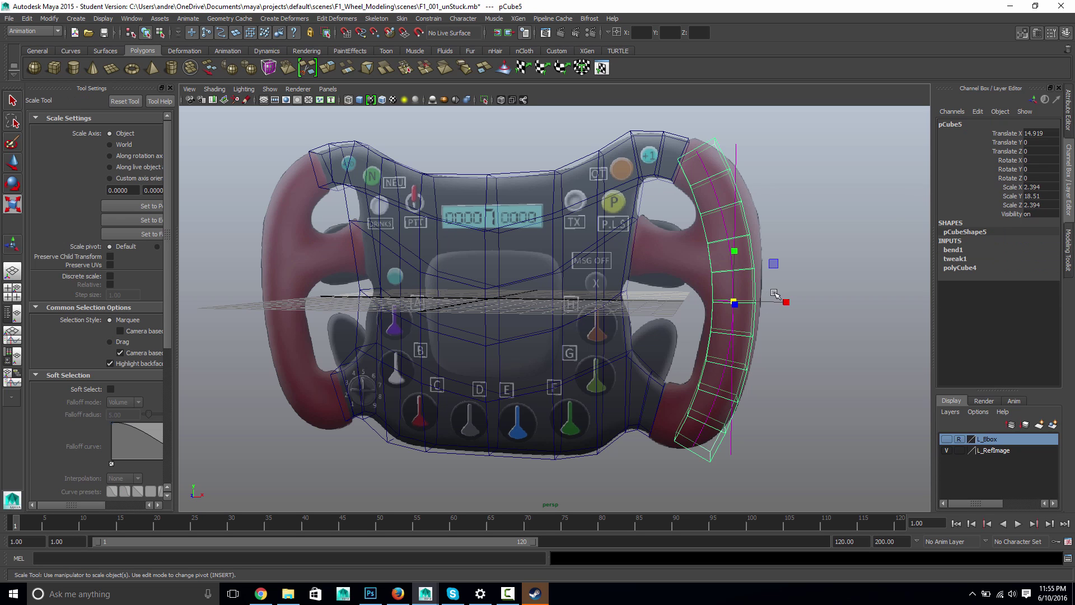
left_click(28, 19)
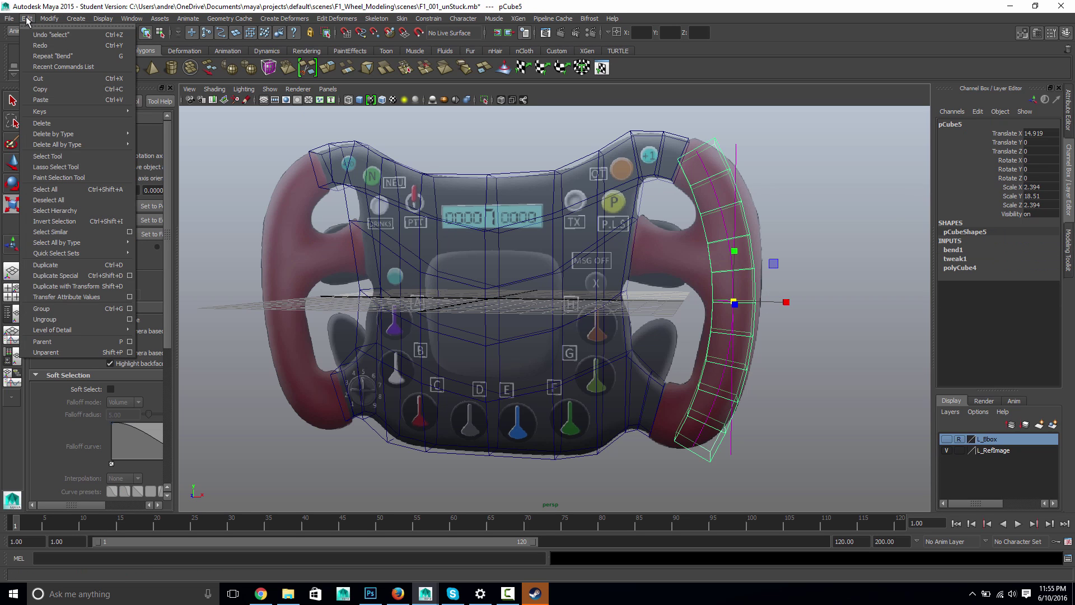
mouse_move(83, 135)
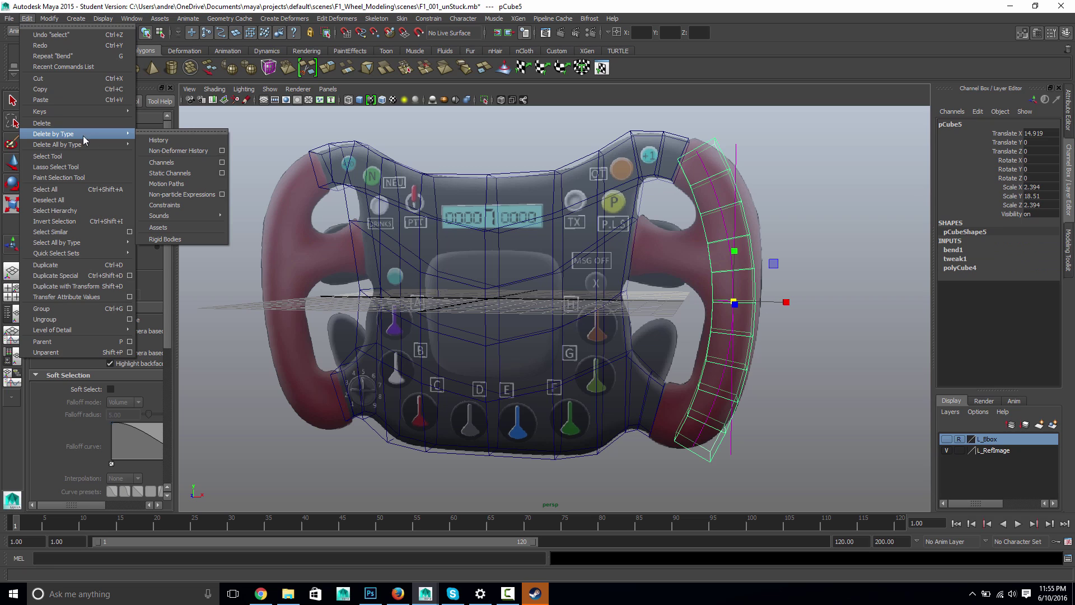
left_click(161, 140)
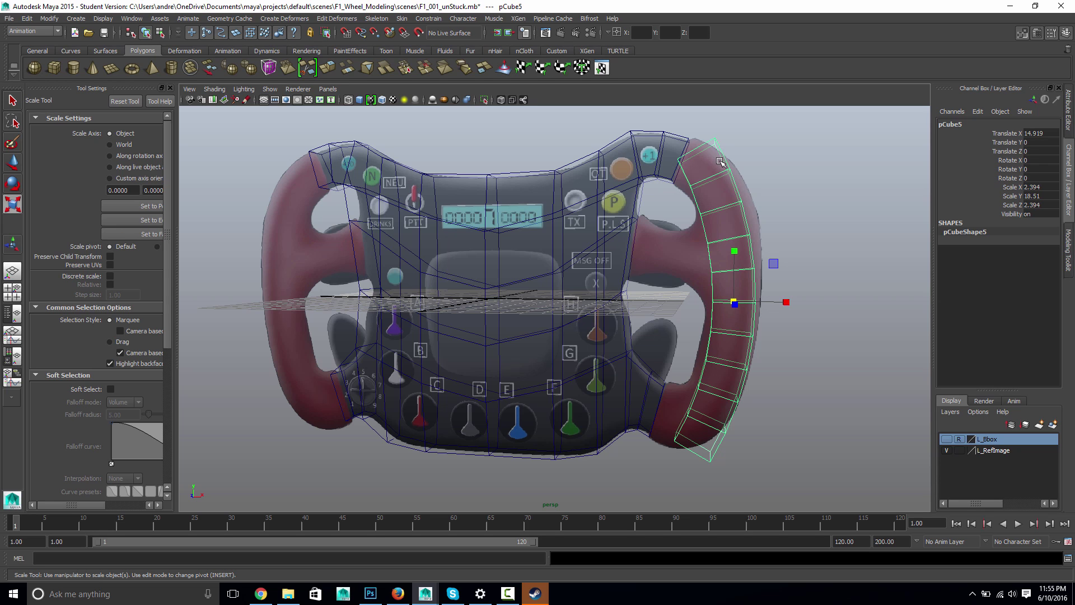
Step: In an orthographic view, move the lower outer-edge vertices of the grip onto the reference grip's silhouette
key("space")
left_click_drag(744, 193, 712, 191)
middle_click_drag(655, 160, 644, 275, "alt")
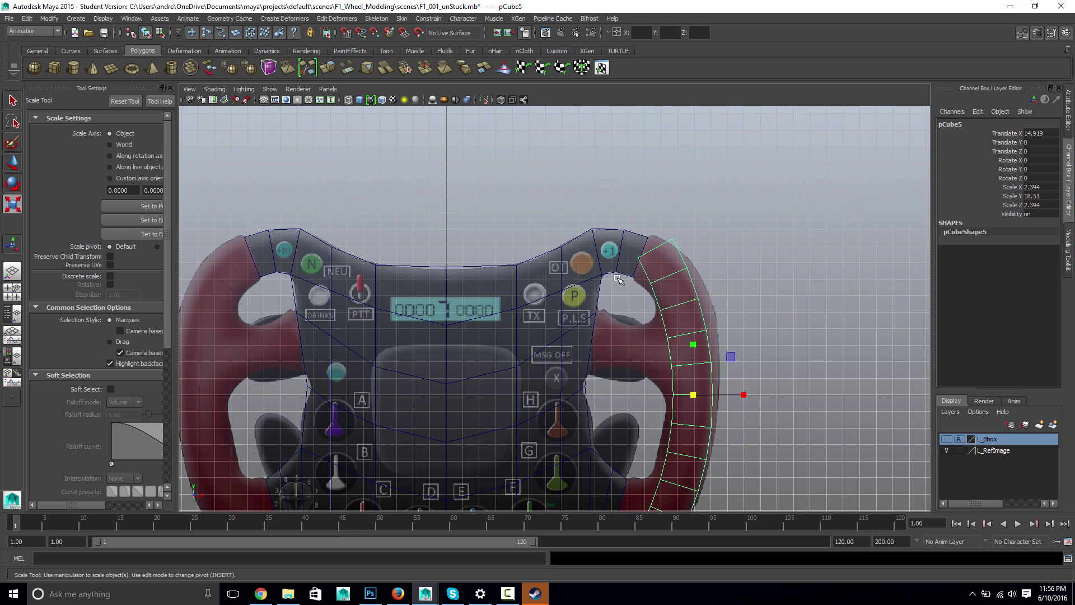
right_click_drag(634, 283, 851, 286, "alt")
middle_click_drag(664, 243, 526, 66, "alt")
middle_click_drag(604, 428, 605, 415, "alt")
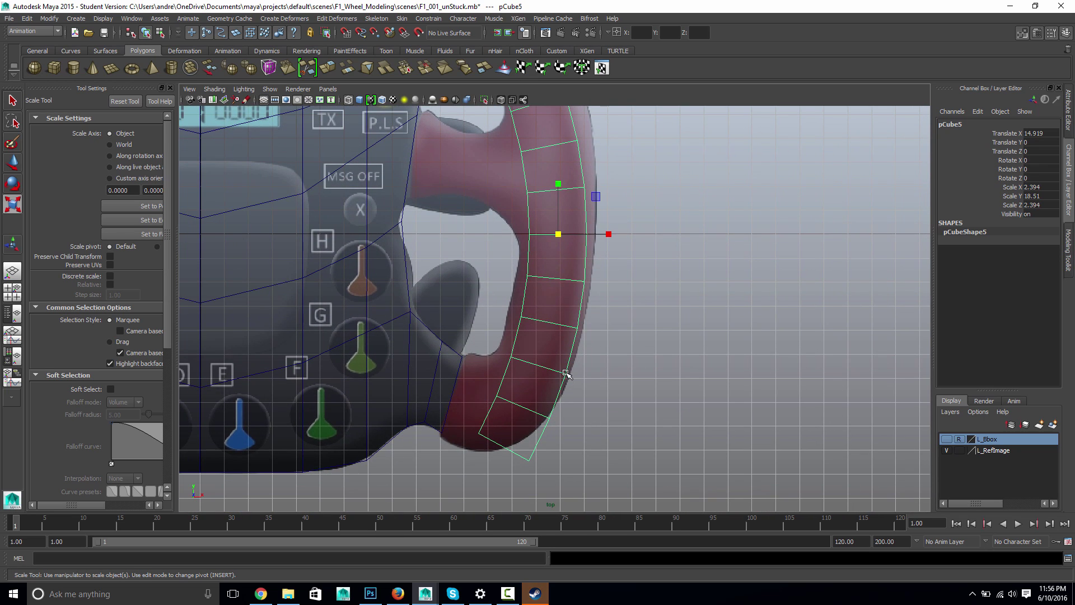
right_click_drag(566, 373, 518, 342)
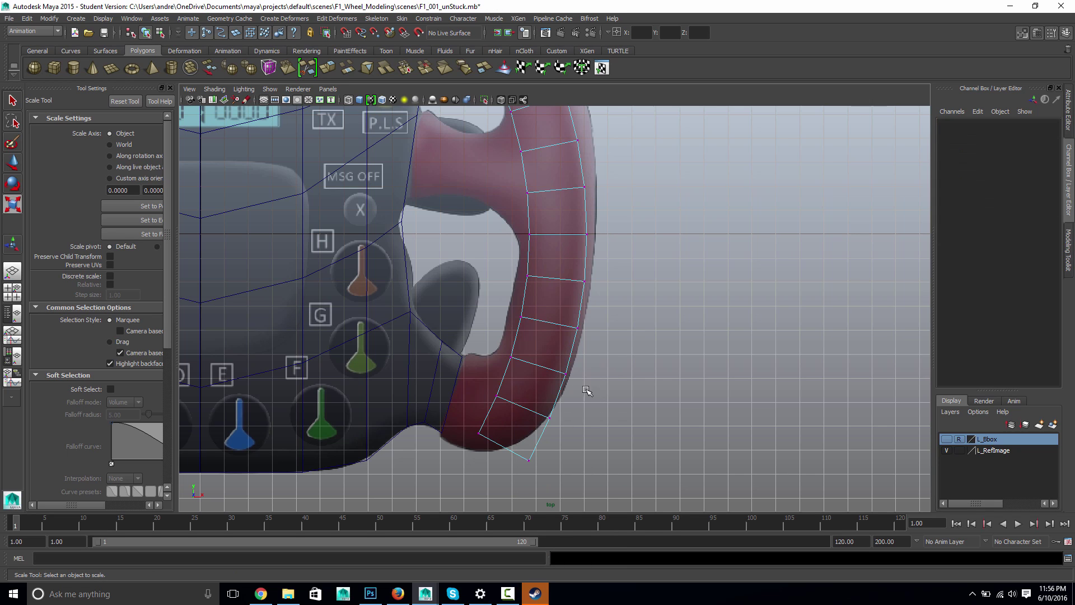
left_click(564, 369)
key("w")
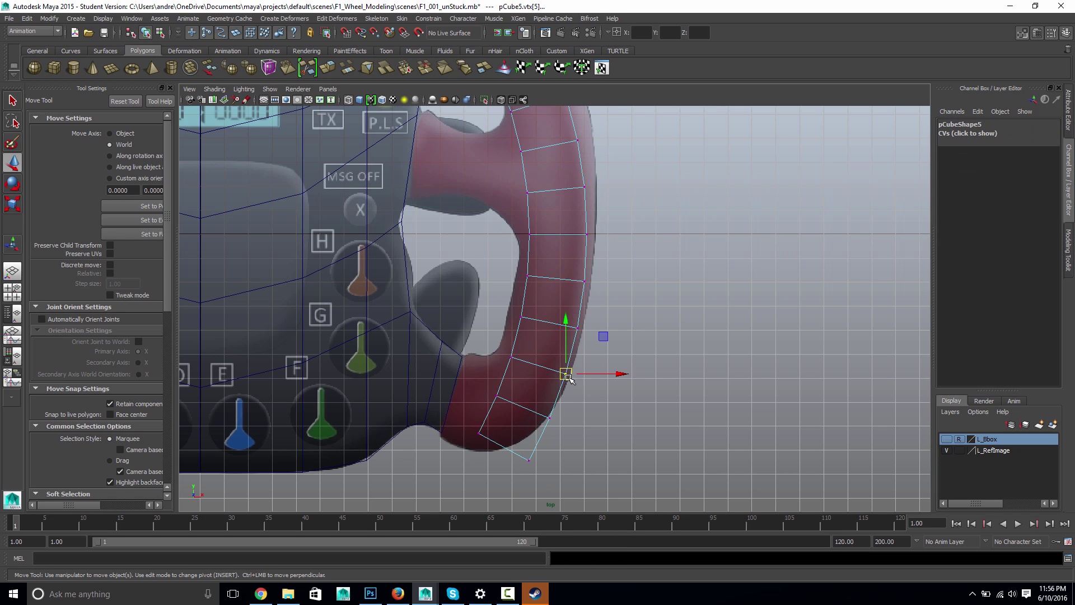
left_click_drag(565, 374, 568, 375)
left_click(577, 328)
left_click_drag(577, 327, 582, 329)
left_click(584, 281)
left_click_drag(583, 283, 591, 282)
Step: Move the outer-edge vertices from the grip's middle up to its upper end onto the reference outline
left_click(584, 234)
middle_click_drag(588, 248, 592, 375, "alt")
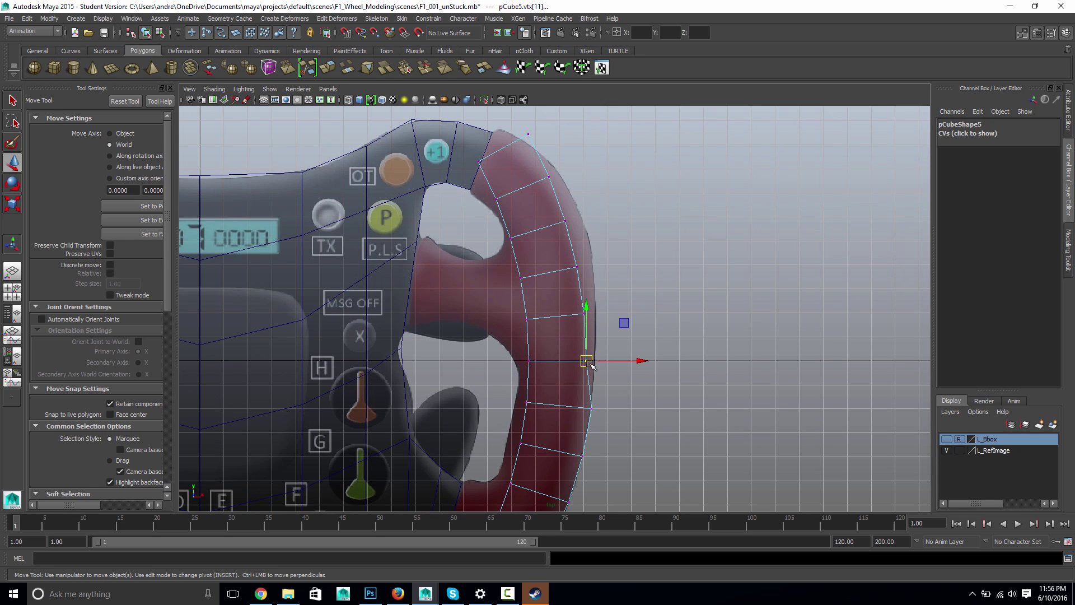
left_click_drag(588, 362, 598, 363)
left_click(584, 314)
left_click_drag(584, 314, 596, 312)
left_click_drag(561, 260, 578, 280)
left_click_drag(577, 267, 579, 206)
left_click_drag(526, 164, 516, 125)
mouse_move(527, 133)
middle_mouse_down()
mouse_move(503, 131)
mouse_move(519, 136)
middle_mouse_up()
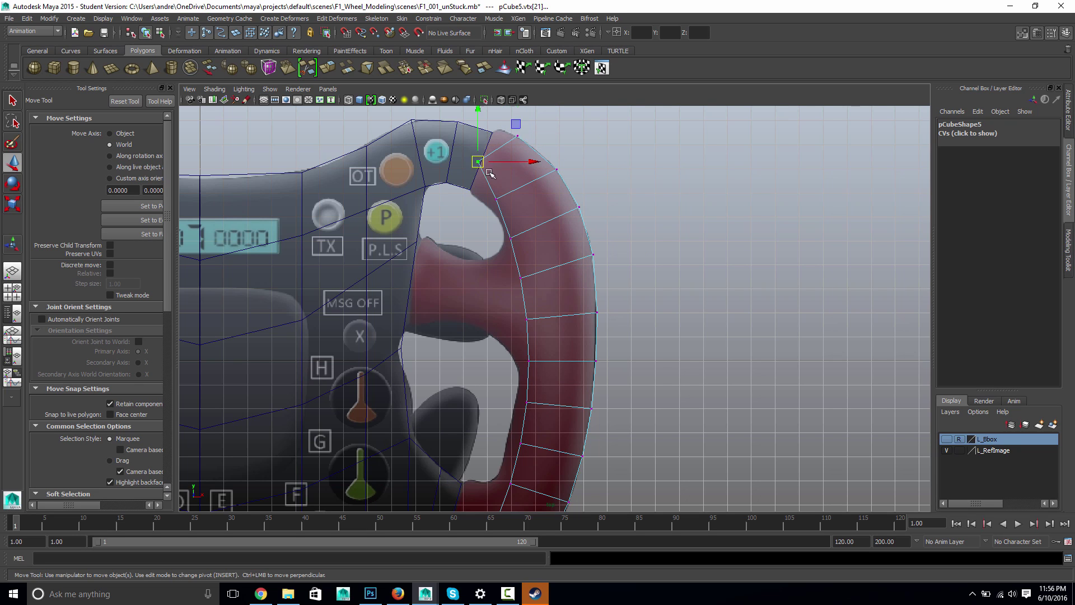
Step: Fit the grip's inner-edge vertices to the upper opening and the junction with the red spoke
left_click(475, 188)
middle_click_drag(482, 193, 490, 206)
left_click(496, 198)
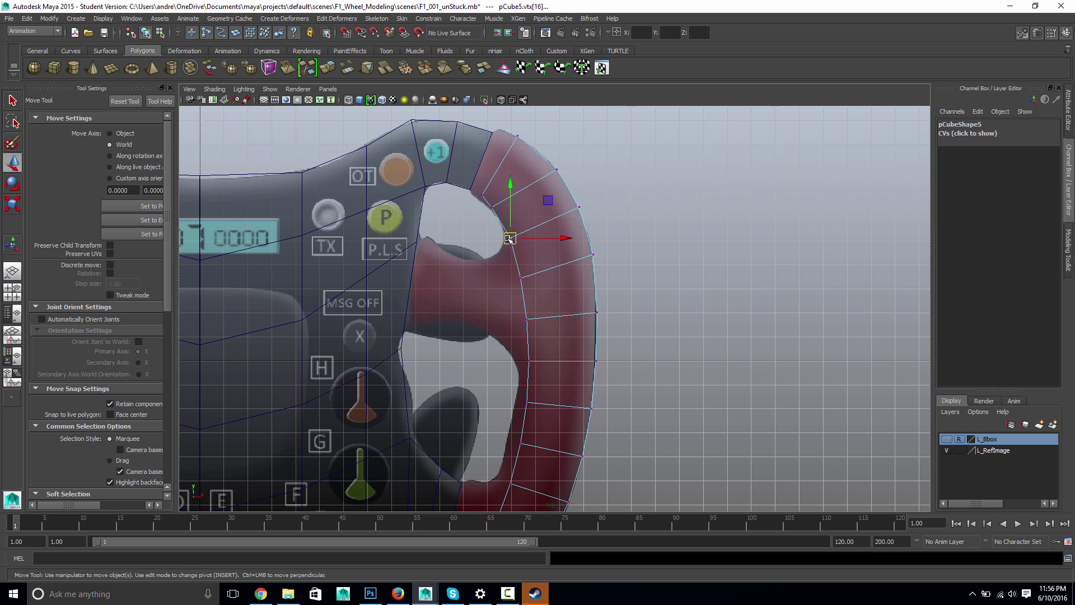
left_click(482, 195)
middle_click_drag(482, 194, 482, 201)
left_click(506, 235)
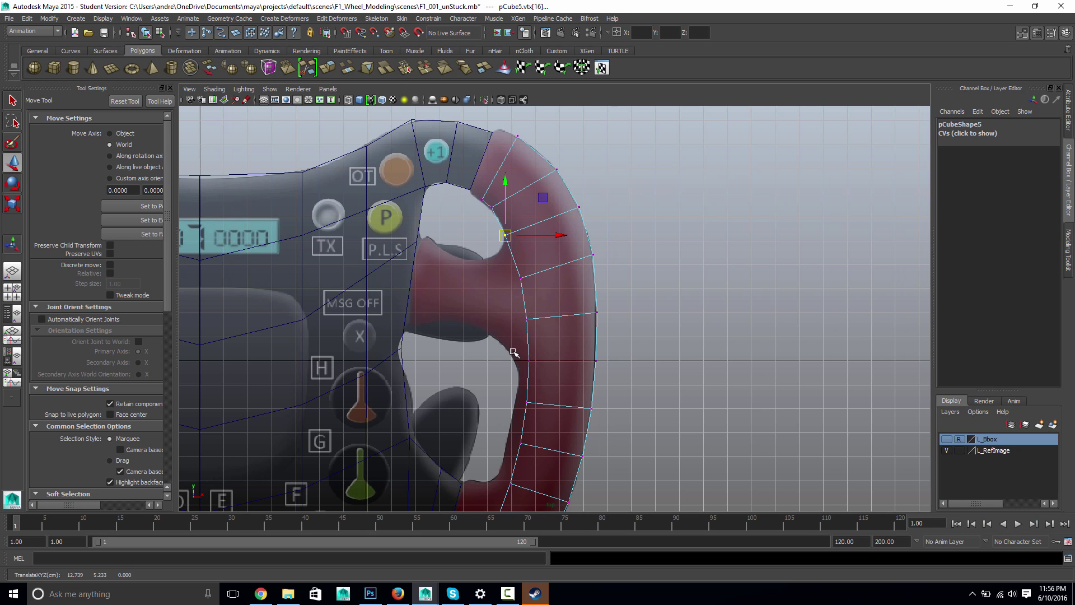
left_click(538, 370)
middle_click_drag(531, 364, 520, 364)
left_click_drag(542, 327, 520, 318)
Step: Move the grip's lower inner-edge vertices to follow the curve of the lower opening in the reference
middle_click_drag(502, 330, 496, 202, "alt")
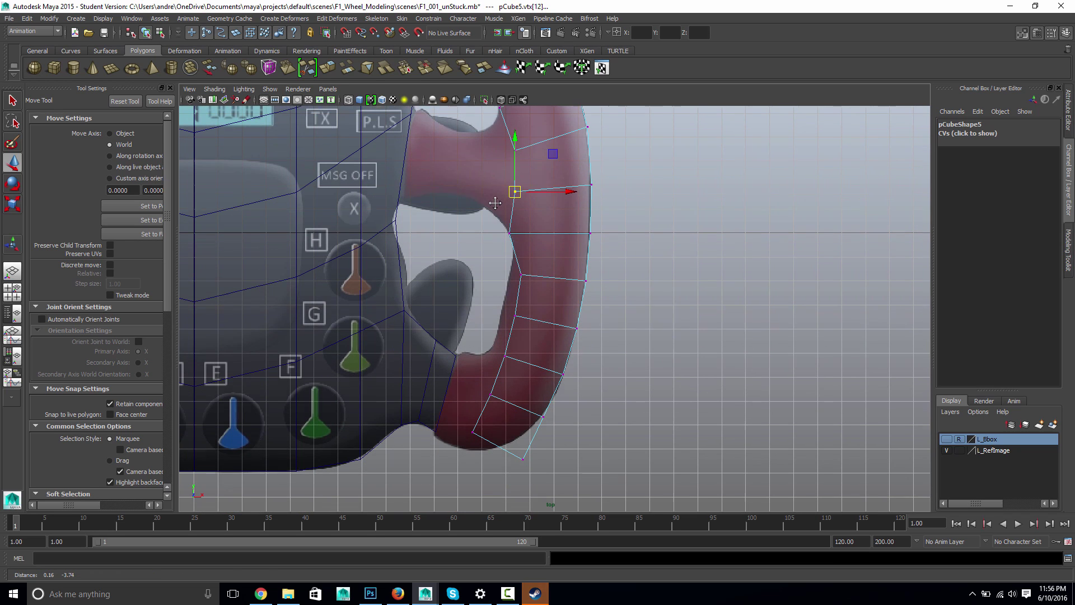
left_click(521, 273)
middle_click_drag(521, 274, 512, 274)
left_click_drag(510, 273, 506, 273)
left_click_drag(524, 332, 508, 302)
left_click_drag(517, 316, 505, 313)
left_click(504, 353)
left_click_drag(503, 356, 493, 345)
left_click_drag(498, 399, 485, 384)
left_click_drag(491, 391, 492, 387)
middle_click_drag(493, 389, 488, 354)
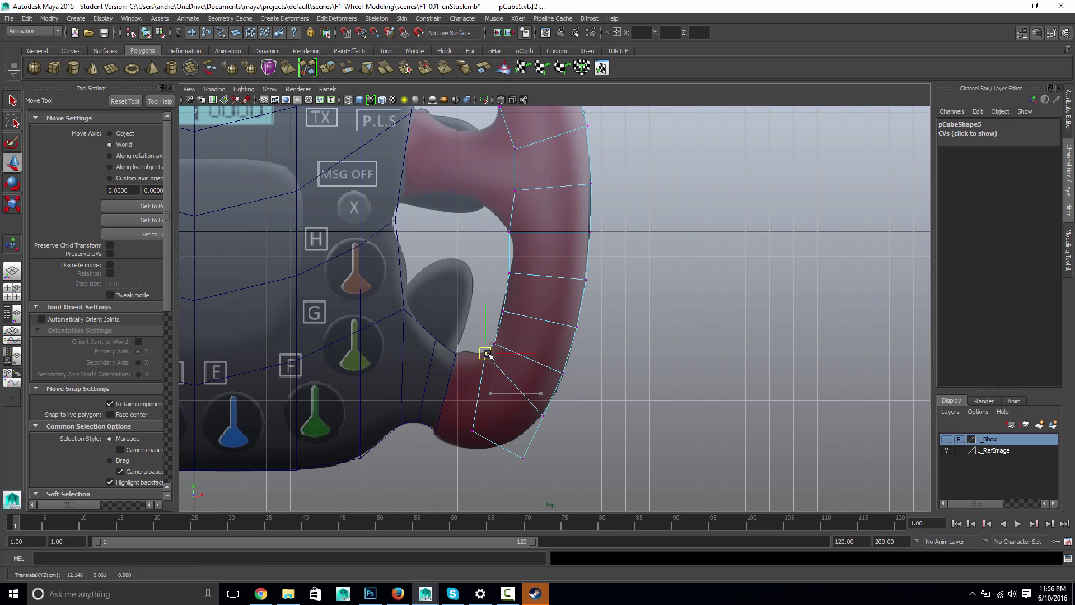
Step: Reposition the grip's bottom end vertices to match the rounded lower corner of the reference grip
left_click(473, 430)
middle_click_drag(474, 430, 475, 353)
left_click_drag(525, 473, 492, 446)
mouse_move(557, 427)
left_mouse_down()
mouse_move(526, 401)
mouse_move(540, 422)
left_mouse_up()
middle_click_drag(541, 423, 537, 424)
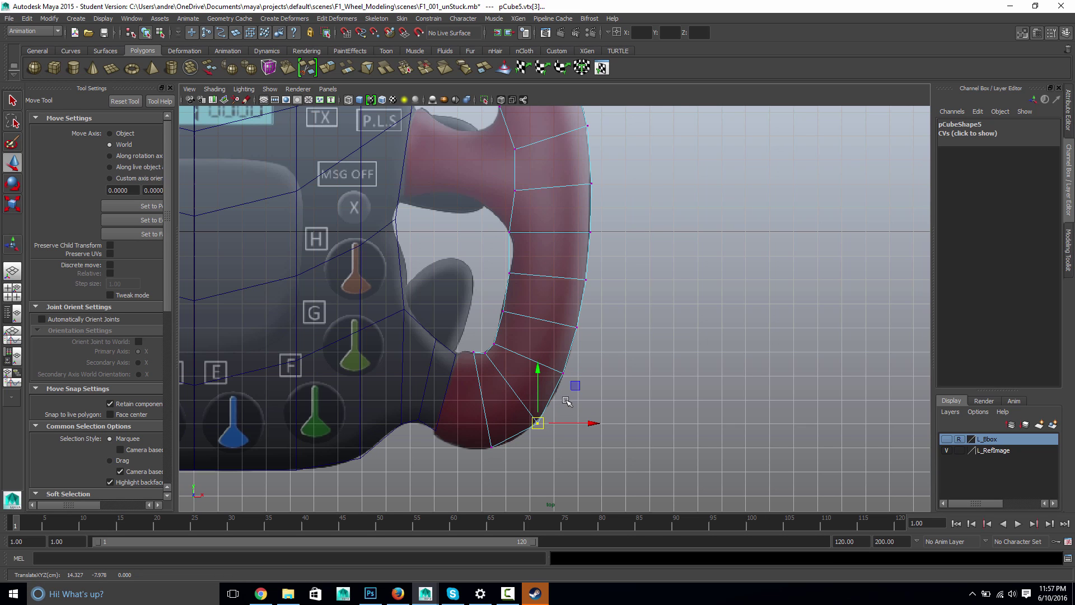
Step: In the shaded perspective view, extrude the grip's upper end face about 0.574 toward the central body
middle_click_drag(606, 269, 728, 438, "alt")
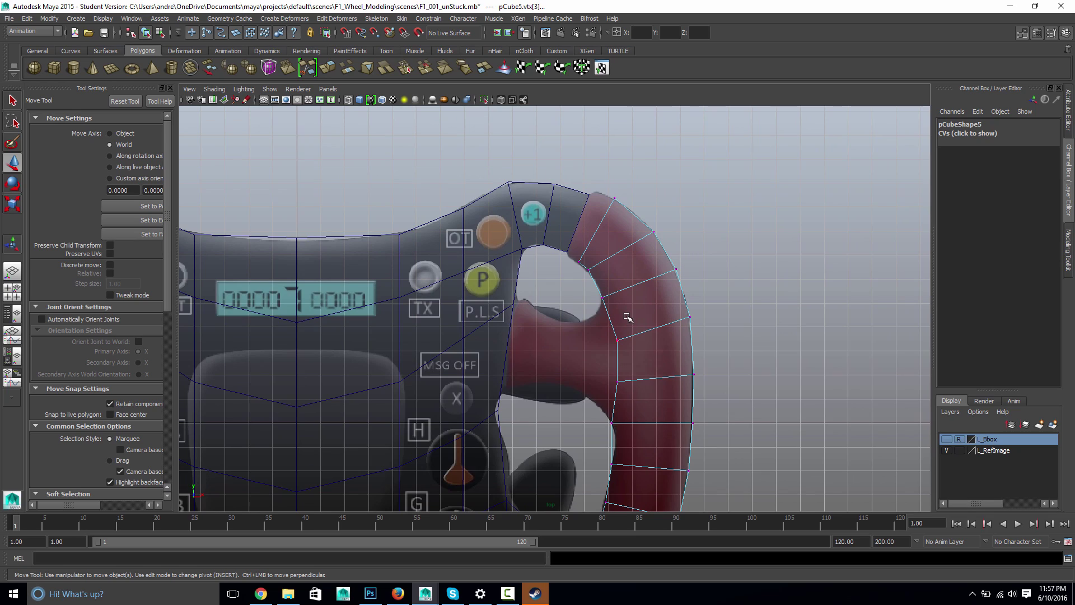
key("space")
left_click_drag(627, 317, 666, 306)
middle_click_drag(666, 306, 613, 343, "alt")
key("5")
mouse_move(650, 283)
left_mouse_down("alt")
mouse_move(611, 261)
mouse_move(571, 261)
left_mouse_up("alt")
right_click_drag(646, 262, 644, 283)
left_click(613, 246)
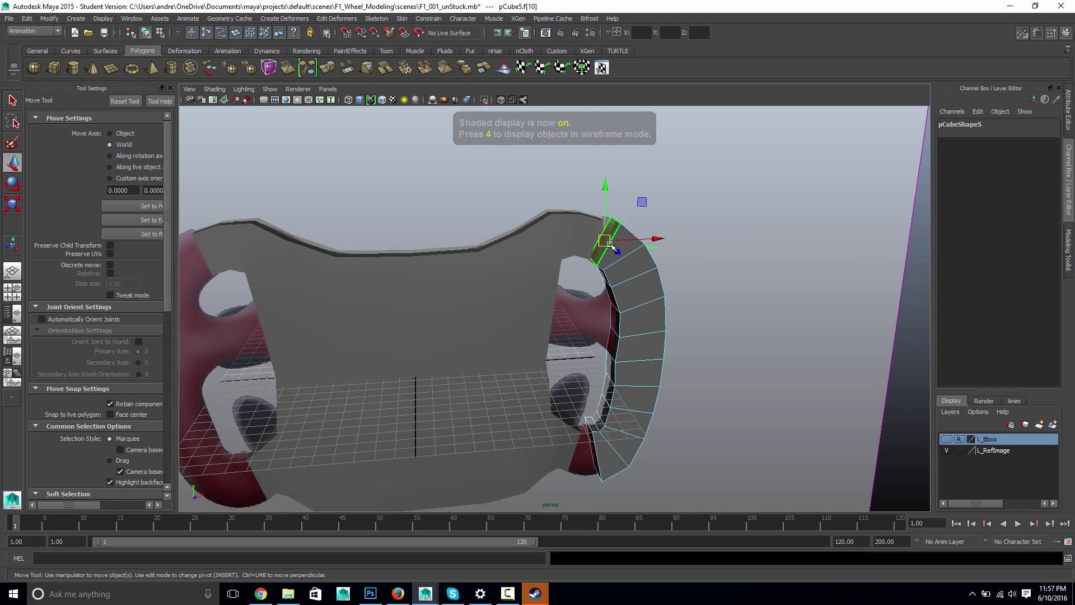
mouse_move(616, 251)
left_mouse_down("alt")
mouse_move(622, 263)
mouse_move(549, 235)
left_mouse_up("alt")
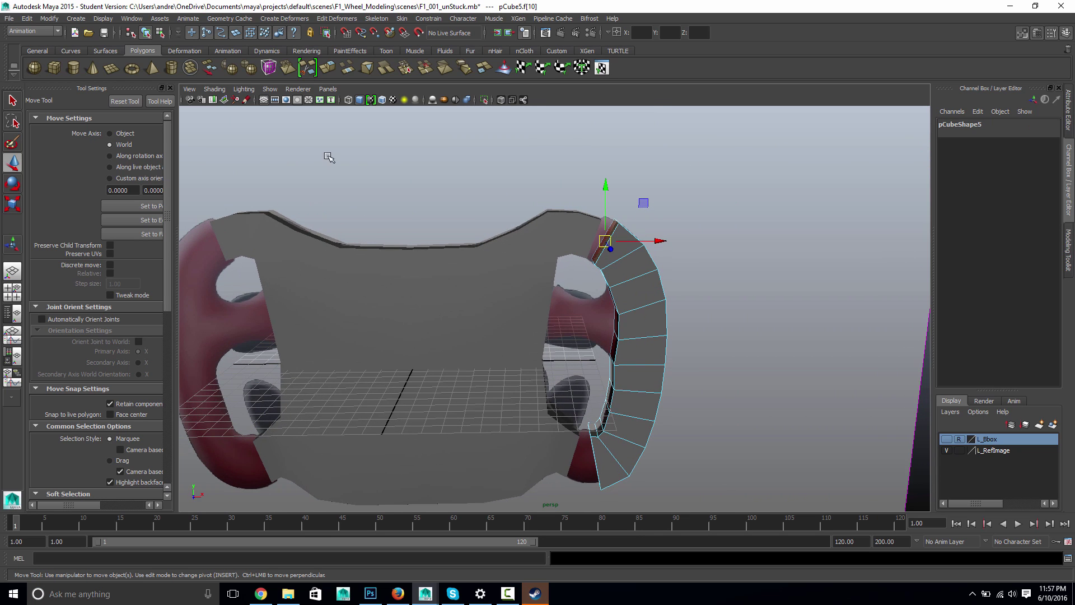
key("ctrl+e")
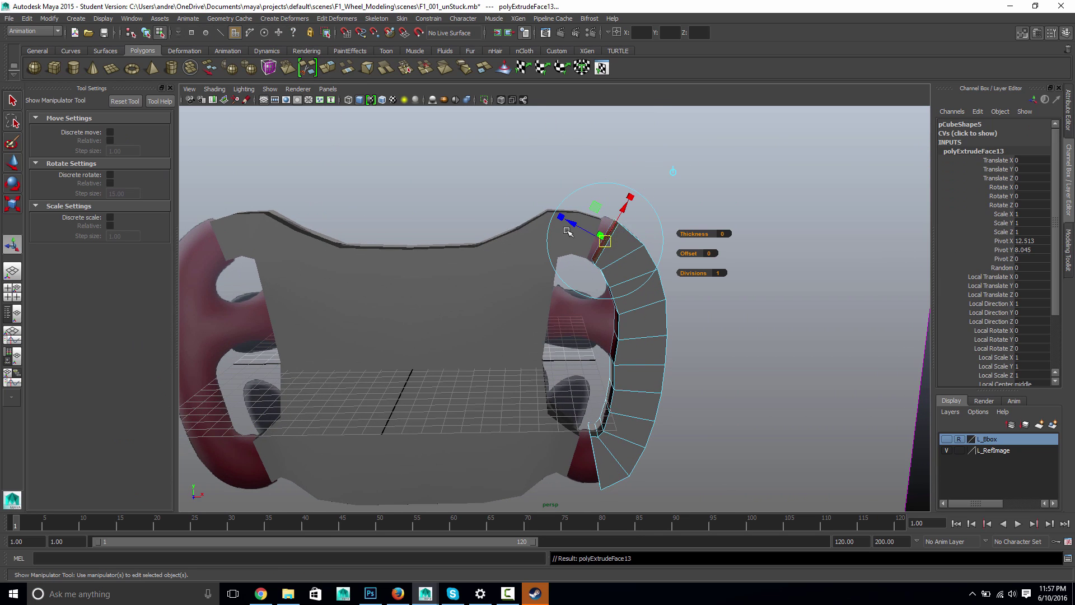
left_click_drag(573, 223, 566, 221)
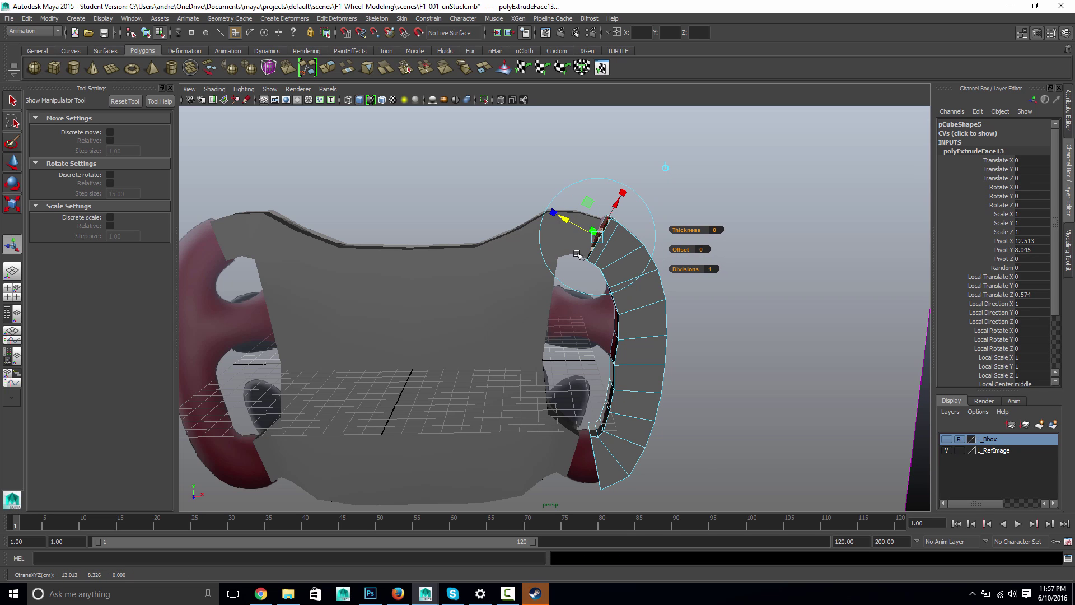
Step: Rotate the extruded upper end face about -7.463 in local Y and push it out to a local Z translation of about 0.677
left_click_drag(561, 283, 559, 286, "alt")
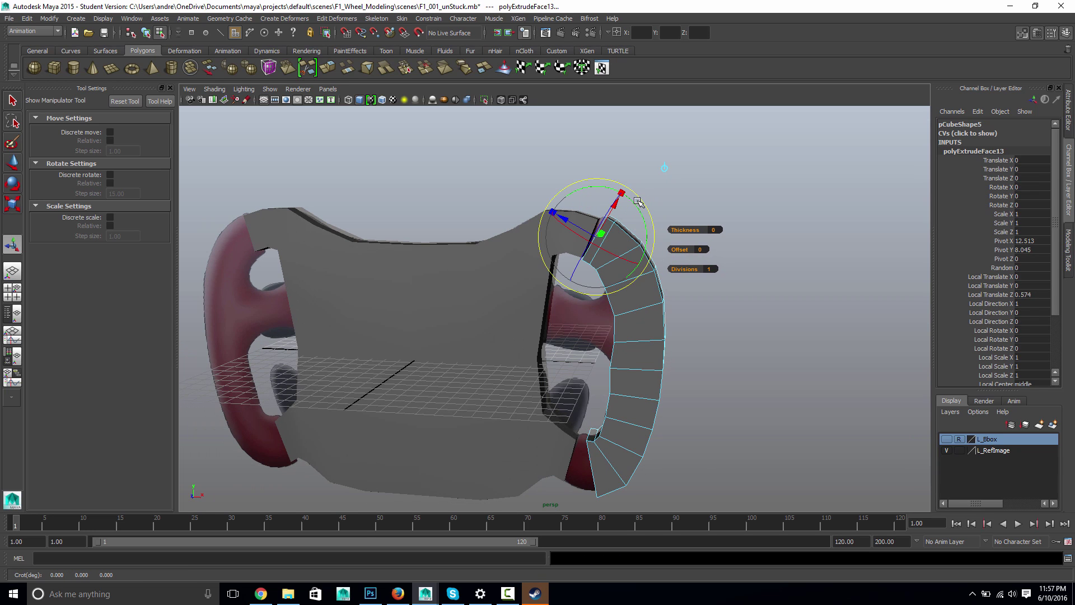
left_click(643, 201)
left_click_drag(637, 201, 631, 199)
mouse_move(634, 241)
left_mouse_down("alt")
mouse_move(613, 241)
mouse_move(635, 241)
mouse_move(624, 247)
left_mouse_up("alt")
right_click_drag(590, 250, 641, 250, "alt")
middle_click_drag(635, 241, 554, 311, "alt")
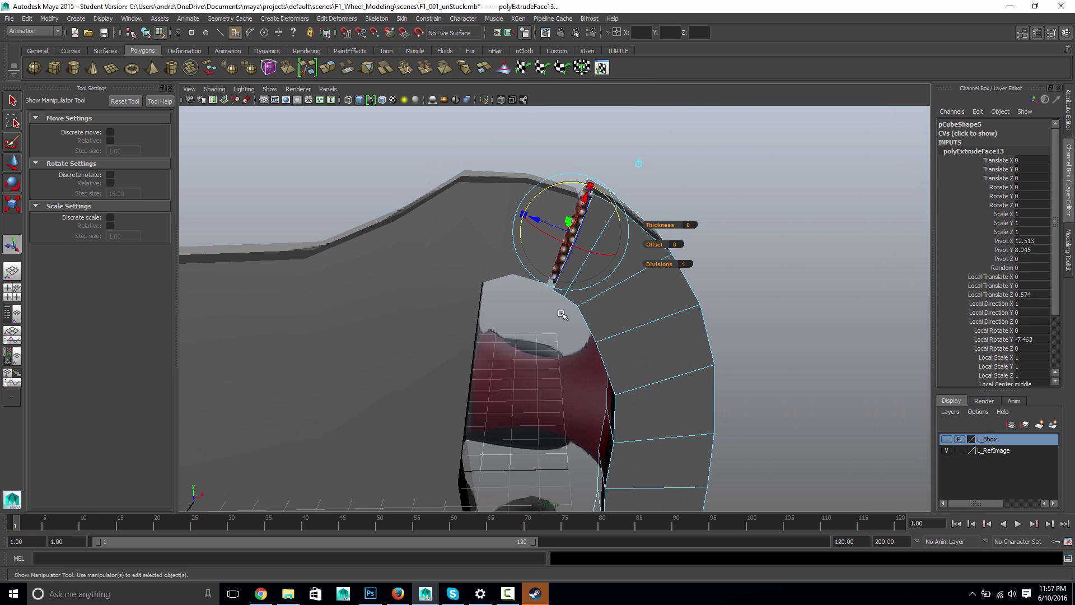
left_click_drag(477, 268, 480, 258, "alt")
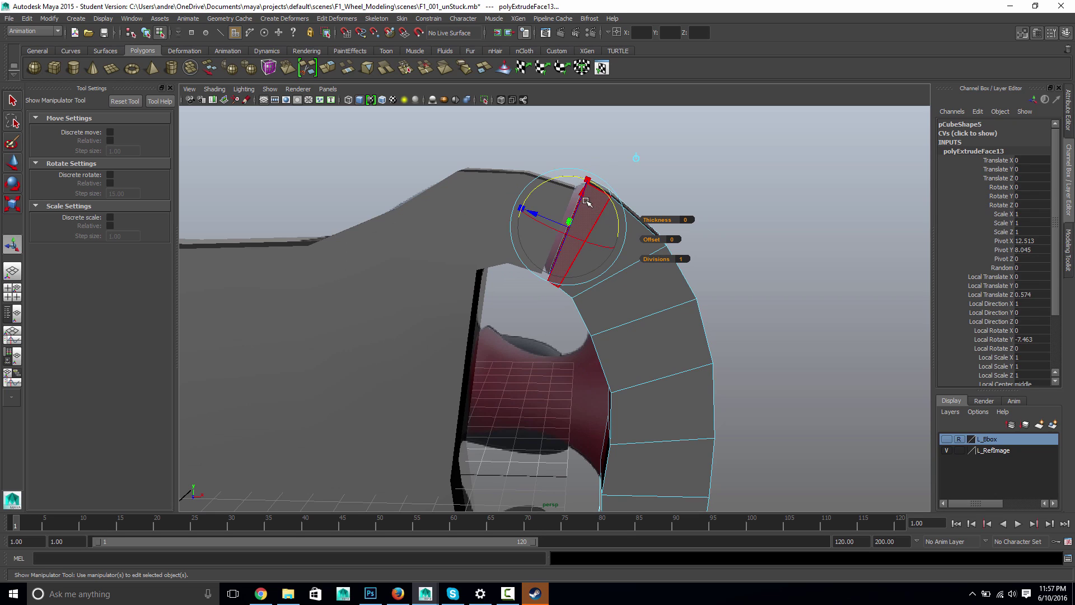
left_click_drag(545, 212, 537, 215)
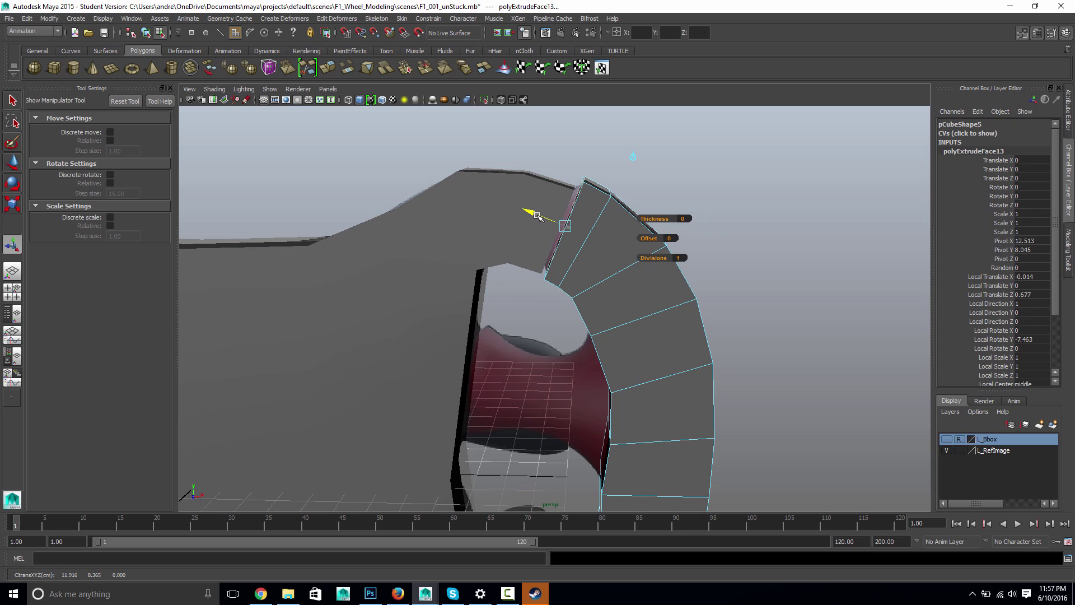
Step: Extrude the grip's upper end face again by about 0.441 and scale it uniformly to about 0.733
left_click(327, 70)
left_click_drag(531, 212, 511, 209)
left_click(570, 172)
Step: Inspect the grip in smooth mesh preview and return it to the unsmoothed display
mouse_move(566, 247)
left_mouse_down("alt")
mouse_move(596, 258)
mouse_move(555, 234)
left_mouse_up("alt")
mouse_move(665, 222)
left_mouse_down("alt")
mouse_move(562, 161)
mouse_move(663, 218)
left_mouse_up("alt")
key("3")
left_click_drag(770, 252, 734, 250, "alt")
key("super")
type("1")
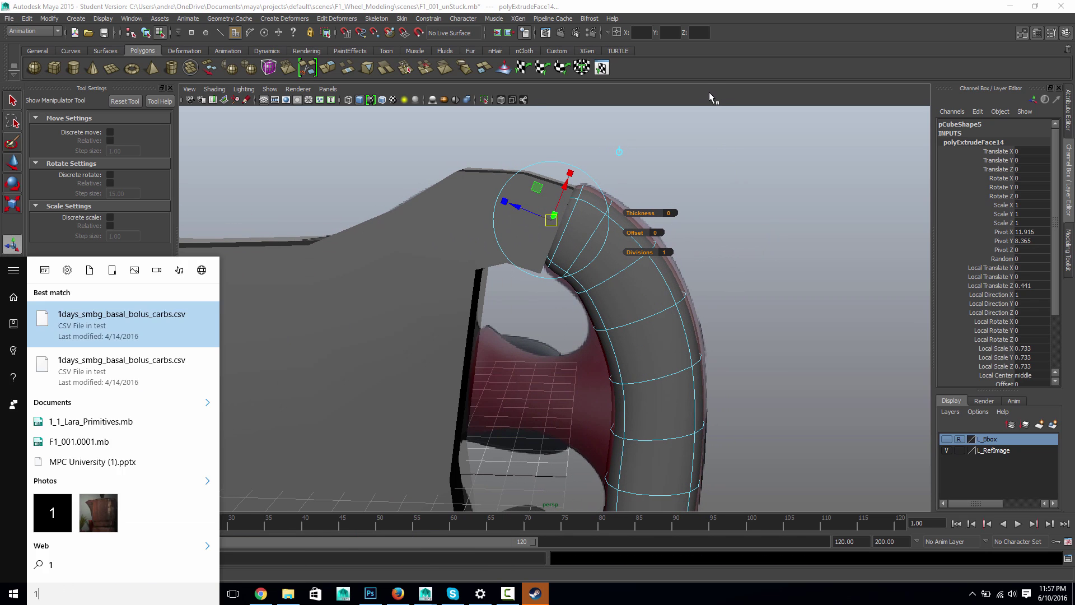
key("Escape")
key("1")
Step: Extrude the three inner grip faces facing the red spoke about 1.916 toward the central body
middle_click_drag(721, 297, 645, 115, "alt")
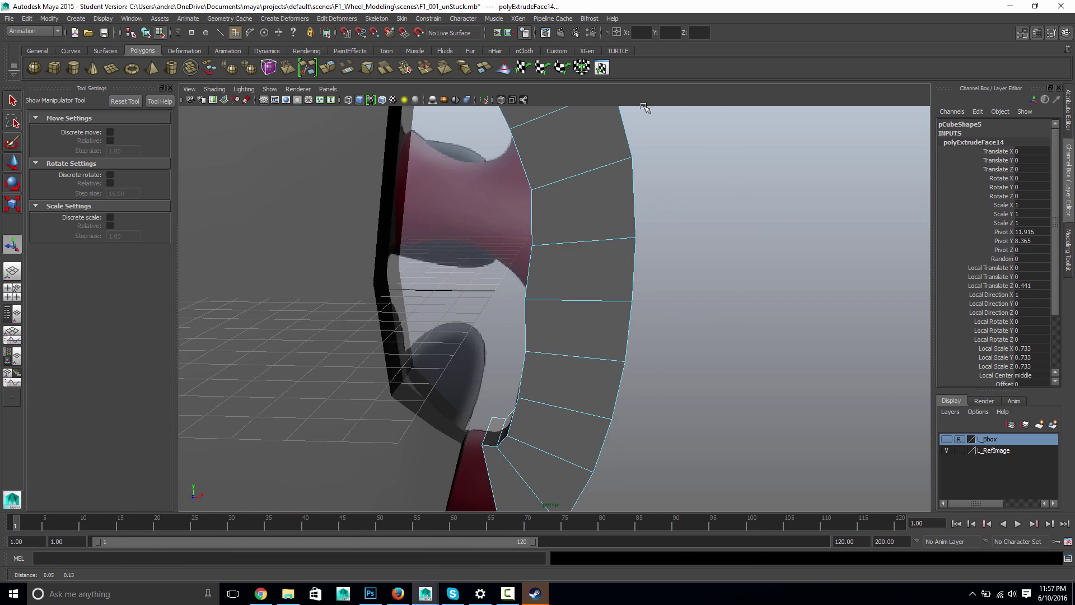
left_click_drag(608, 284, 587, 264, "alt")
key("super")
right_click_drag(517, 161, 517, 182)
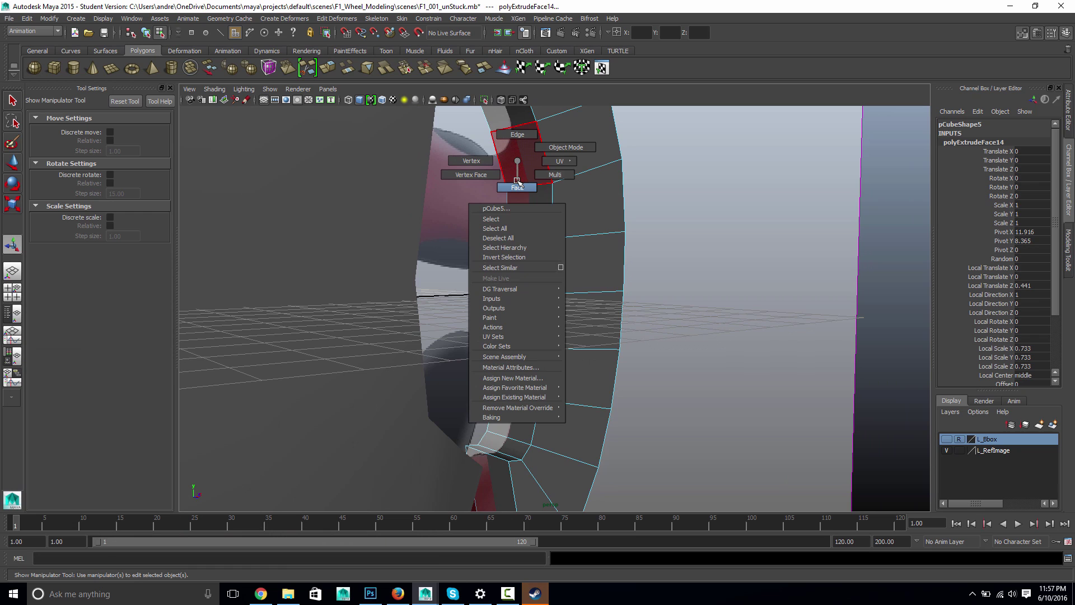
left_click_drag(523, 168, 524, 265)
mouse_move(693, 301)
left_mouse_down("alt")
mouse_move(763, 293)
mouse_move(737, 297)
left_mouse_up("alt")
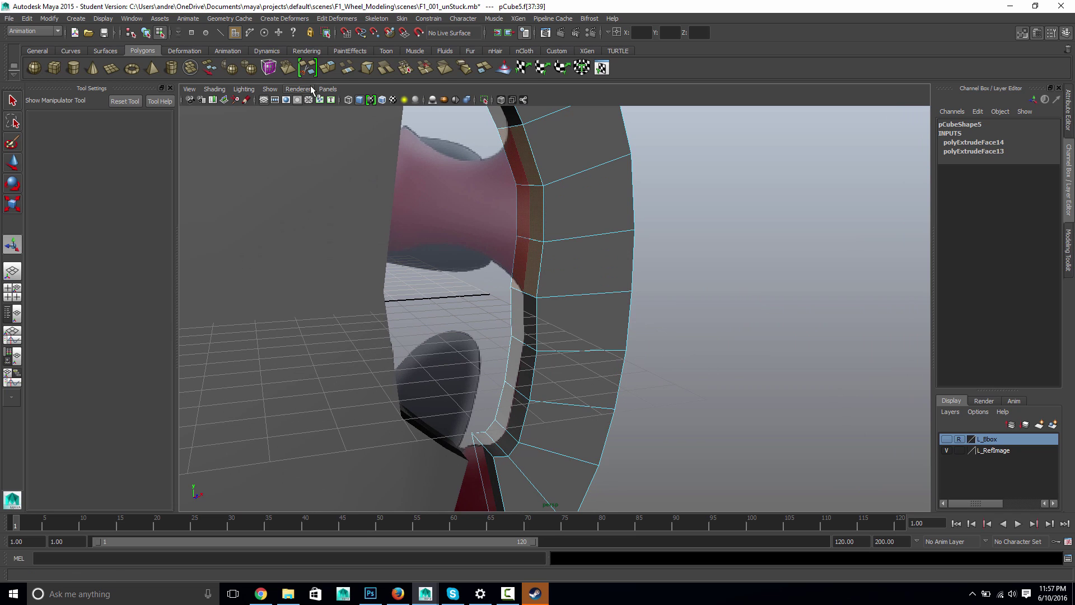
key("ctrl+e")
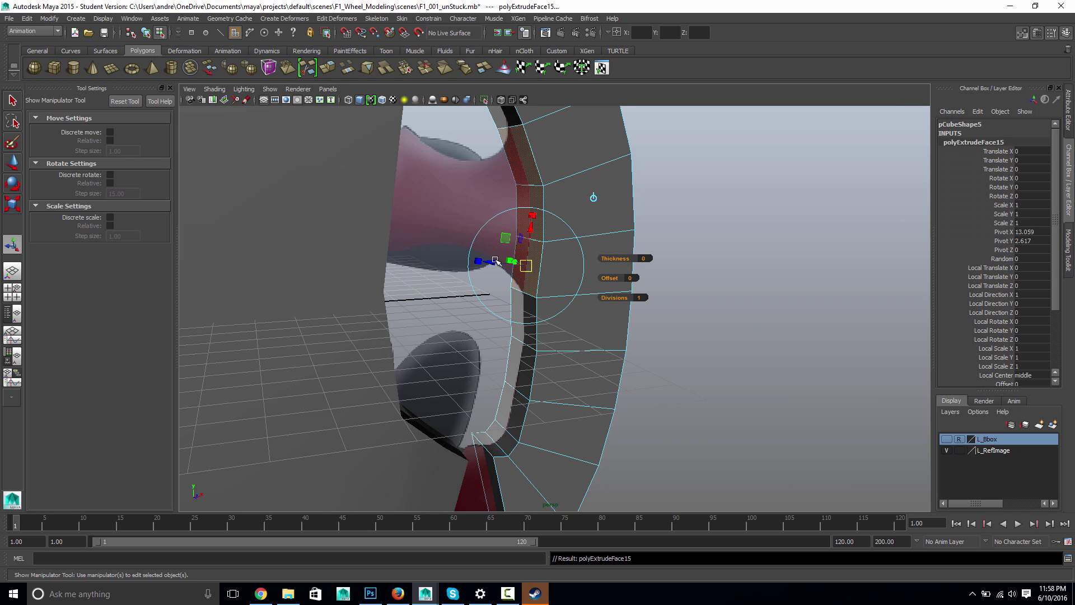
left_click_drag(493, 261, 426, 260)
Step: Scale the extruded spoke faces to about 0.629 in local X and -0.157 in local Z
middle_click_drag(528, 277, 514, 315, "alt")
left_click_drag(518, 316, 499, 321, "alt")
left_click_drag(463, 252, 460, 264)
mouse_move(568, 308)
left_mouse_down("alt")
mouse_move(602, 297)
mouse_move(564, 295)
mouse_move(578, 293)
left_mouse_up("alt")
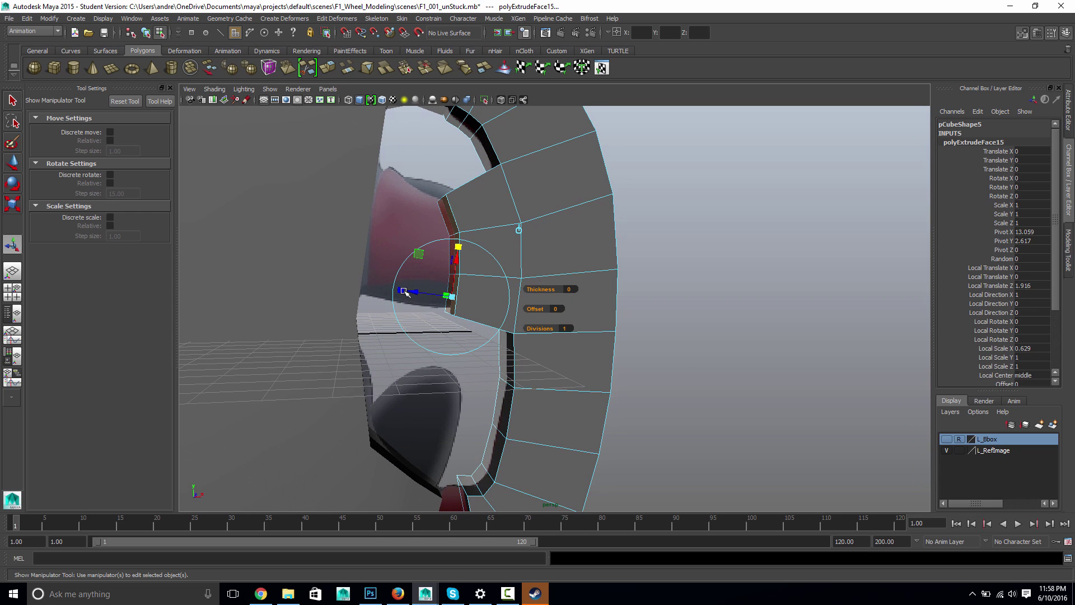
left_click_drag(403, 291, 463, 297)
left_click_drag(642, 287, 610, 291, "alt")
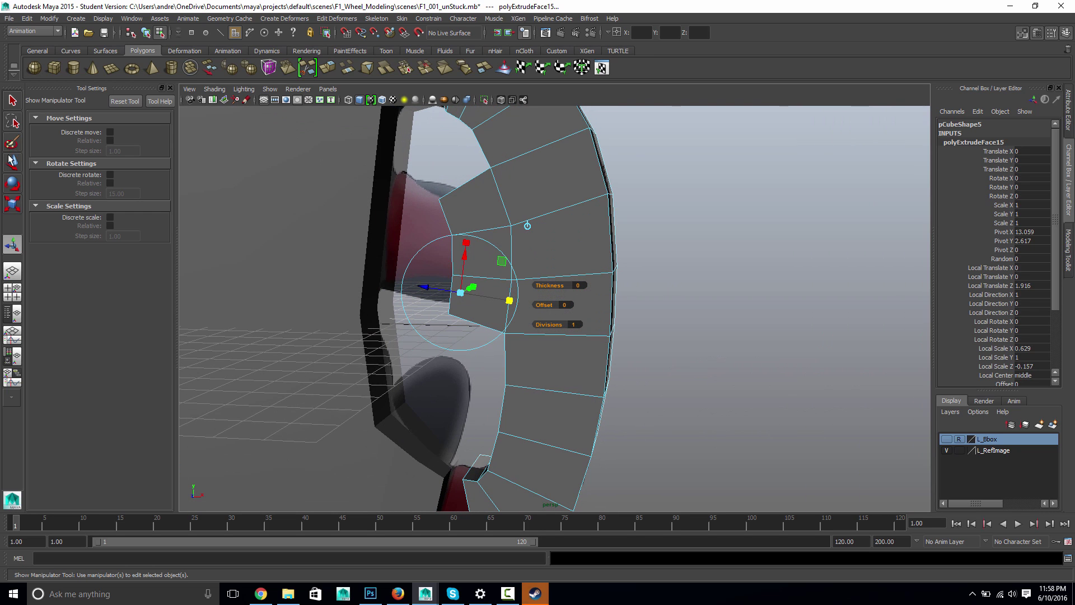
Step: Flatten the spoke's end faces along X with the Scale tool and extrude them about 1.454 further toward the central body
left_click(12, 205)
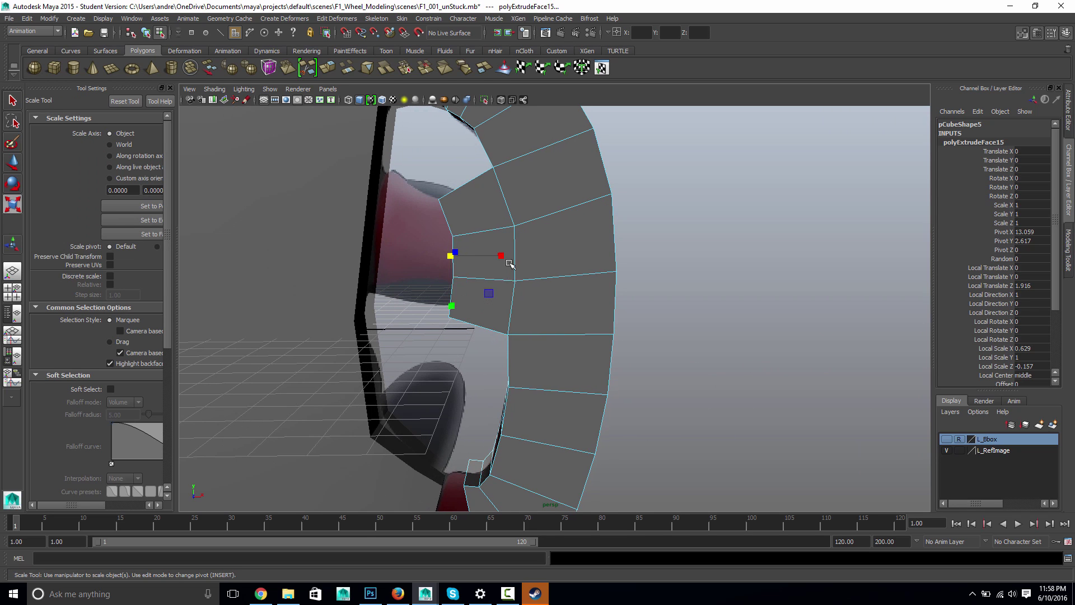
left_click_drag(503, 255, 487, 274)
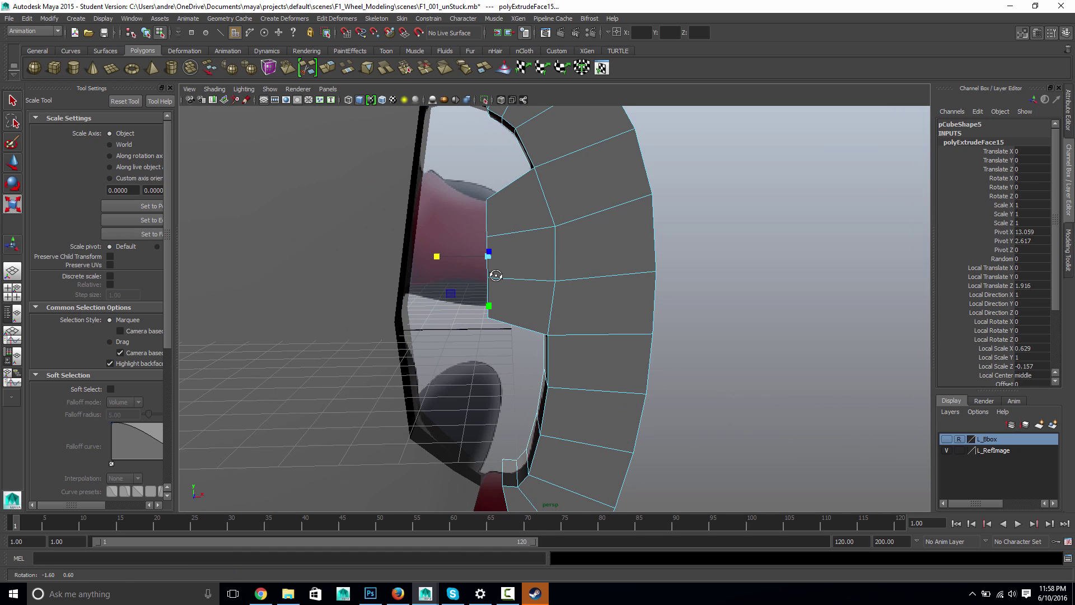
left_click(328, 68)
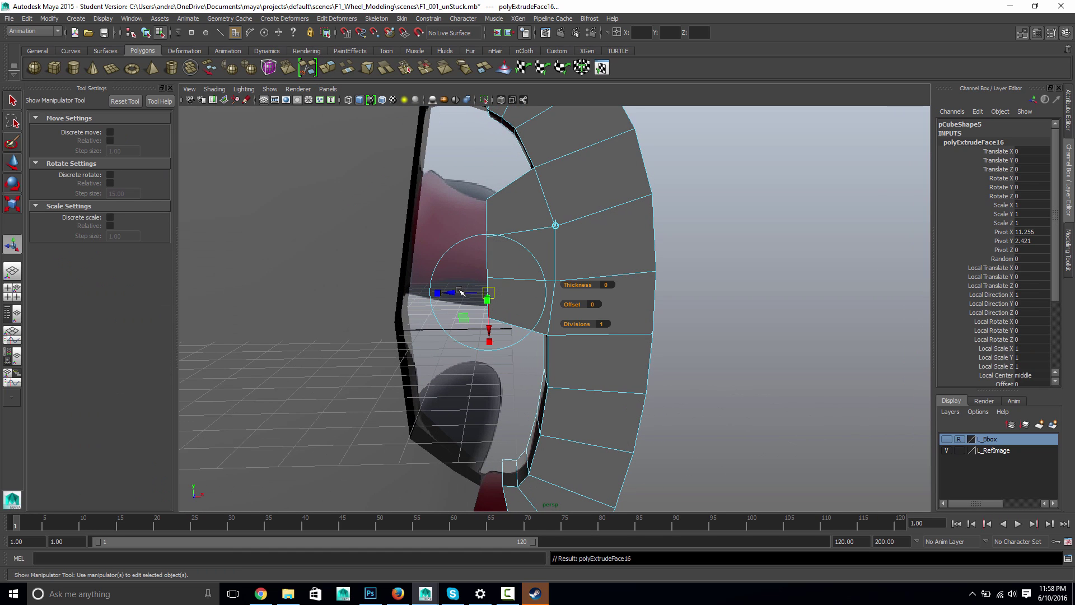
left_click_drag(458, 291, 412, 292)
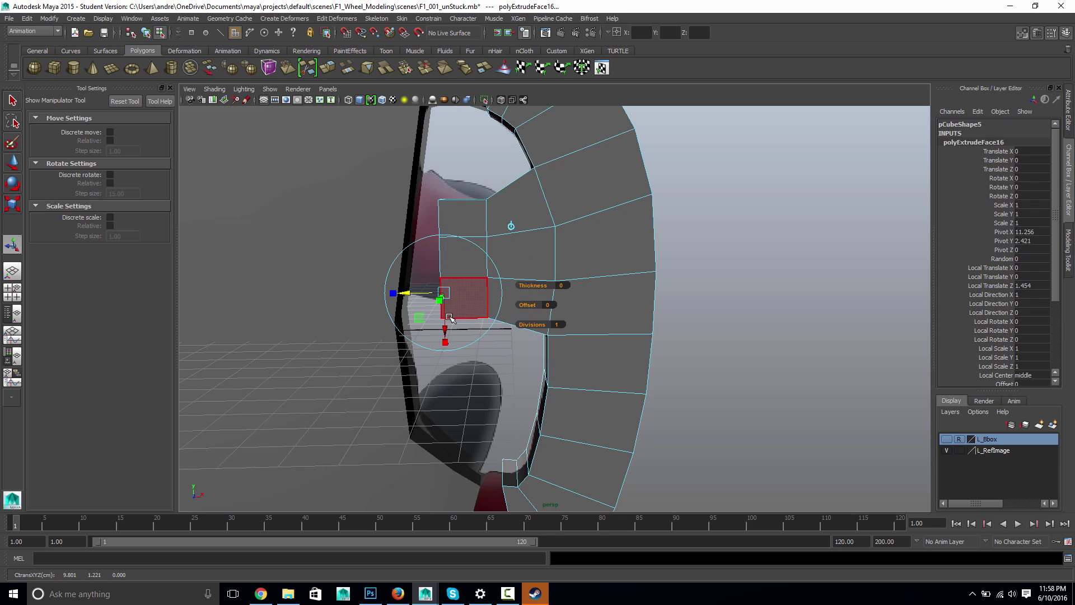
left_click_drag(447, 324, 447, 306)
key("ctrl+z")
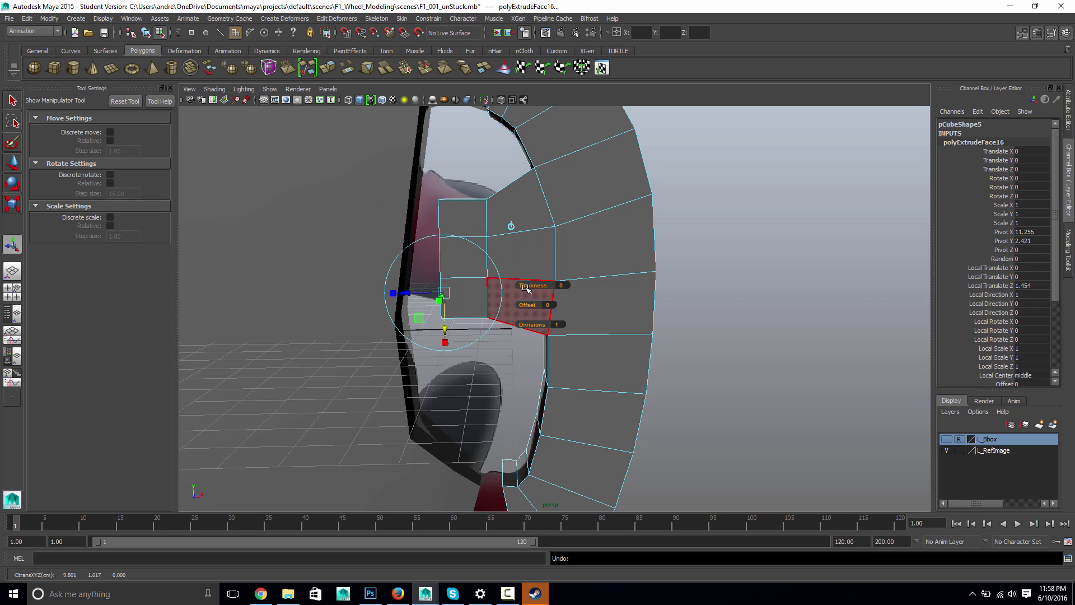
middle_click_drag(520, 335, 534, 367, "alt")
left_click_drag(470, 350, 487, 334, "alt")
key("super")
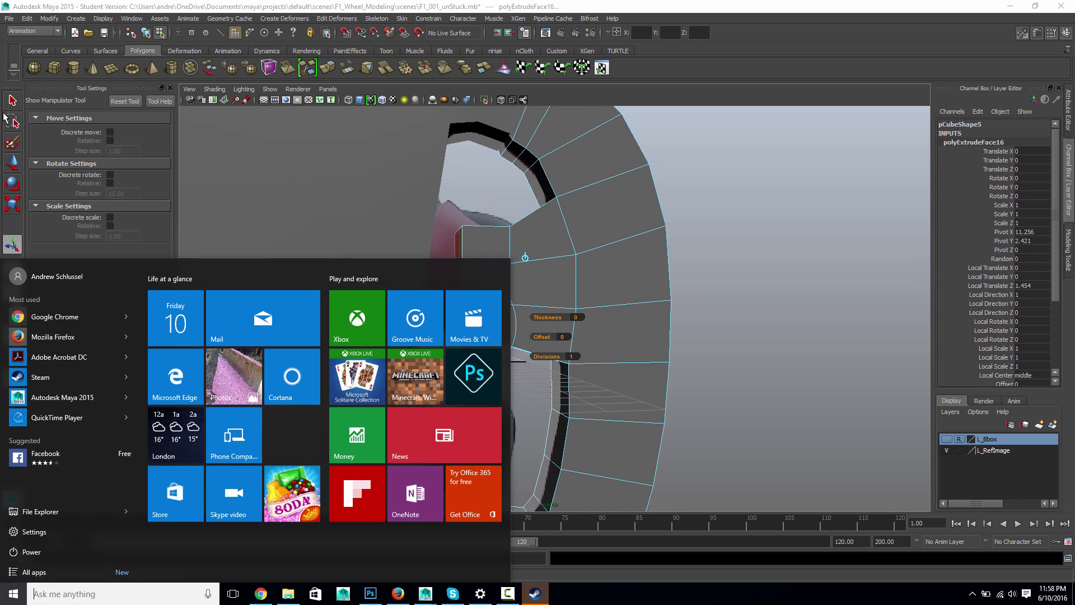
Step: Raise the spoke's end faces in world Y to about 2.871 and show the top view in wireframe
left_click(12, 163)
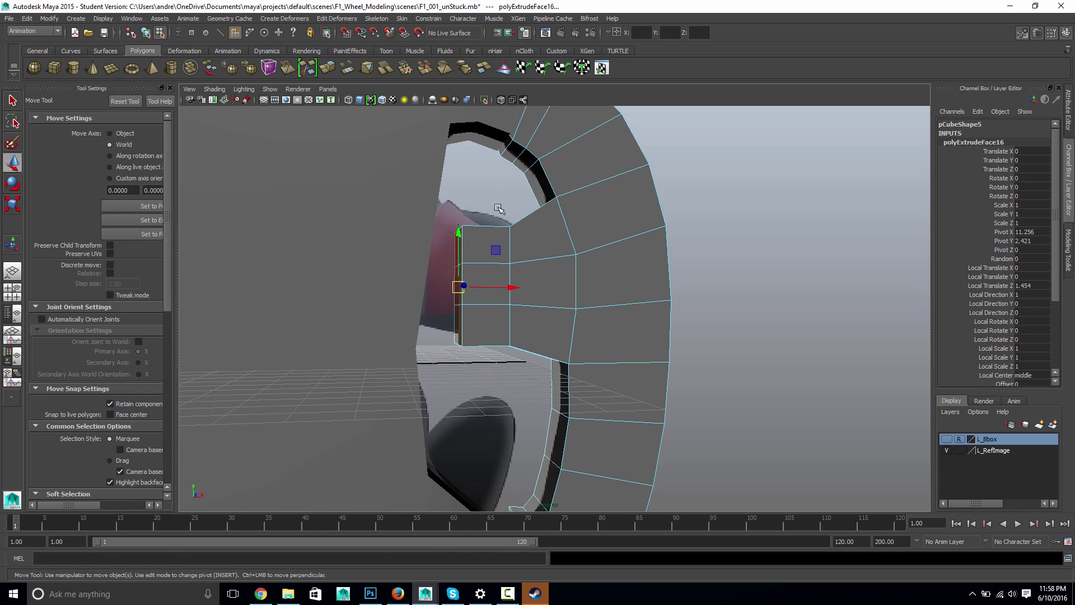
left_click_drag(462, 231, 462, 219)
key("space")
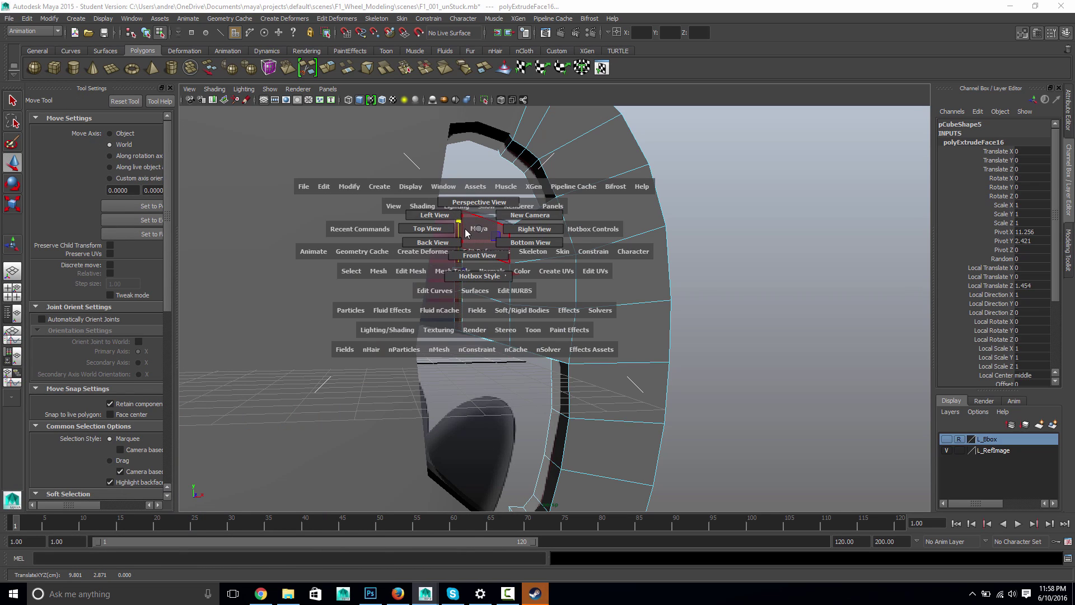
left_click(456, 230)
key("4")
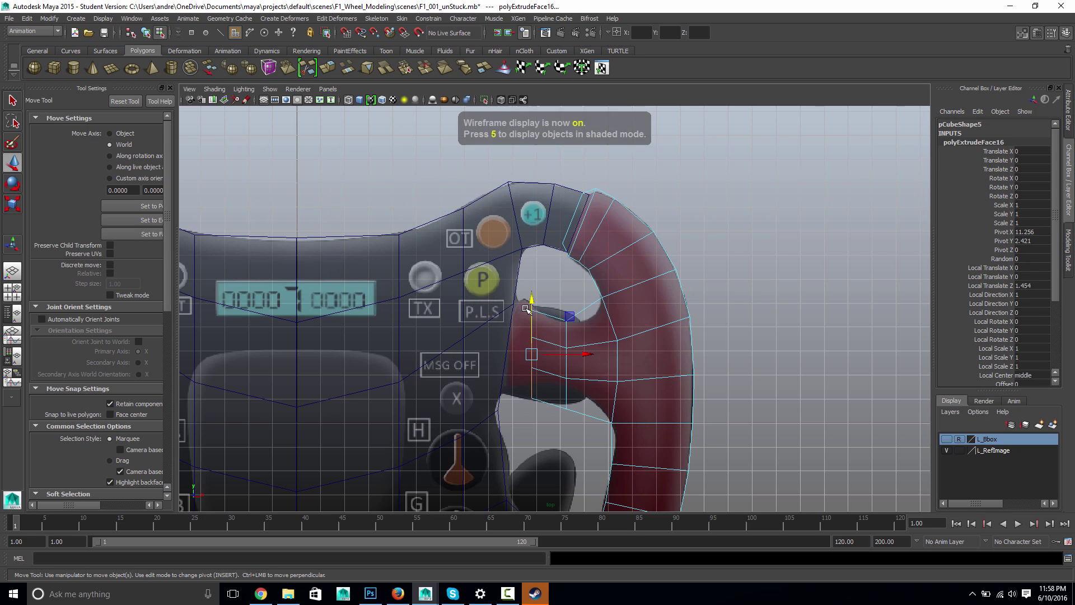
Step: Extrude the spoke's end faces about 0.499 toward the central body
scroll(532, 312, "up", 3)
scroll(554, 312, "up", 1)
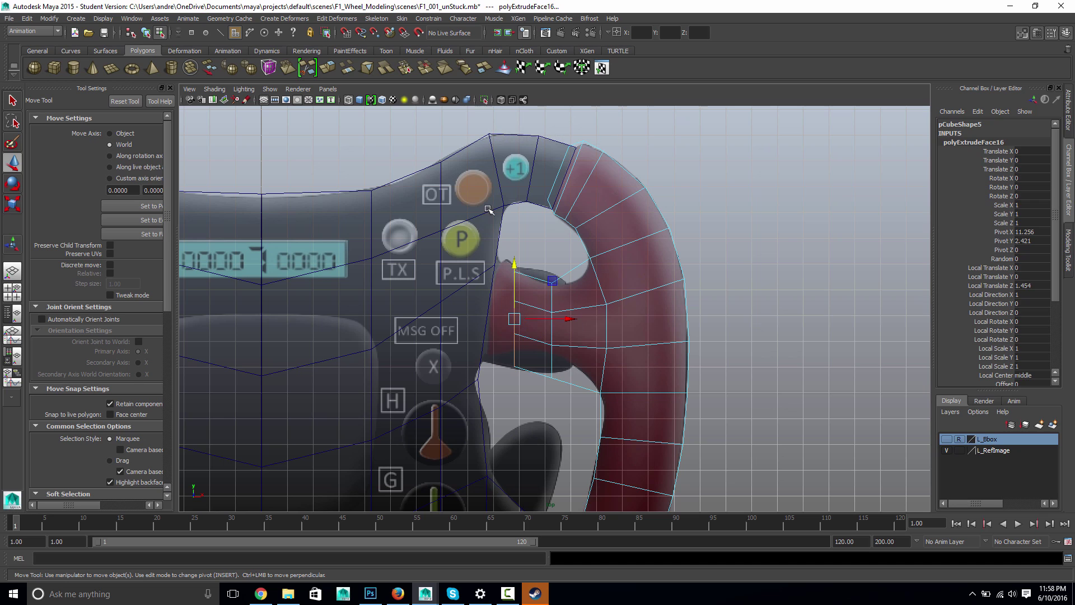
left_click_drag(466, 242, 617, 410, "ctrl+alt")
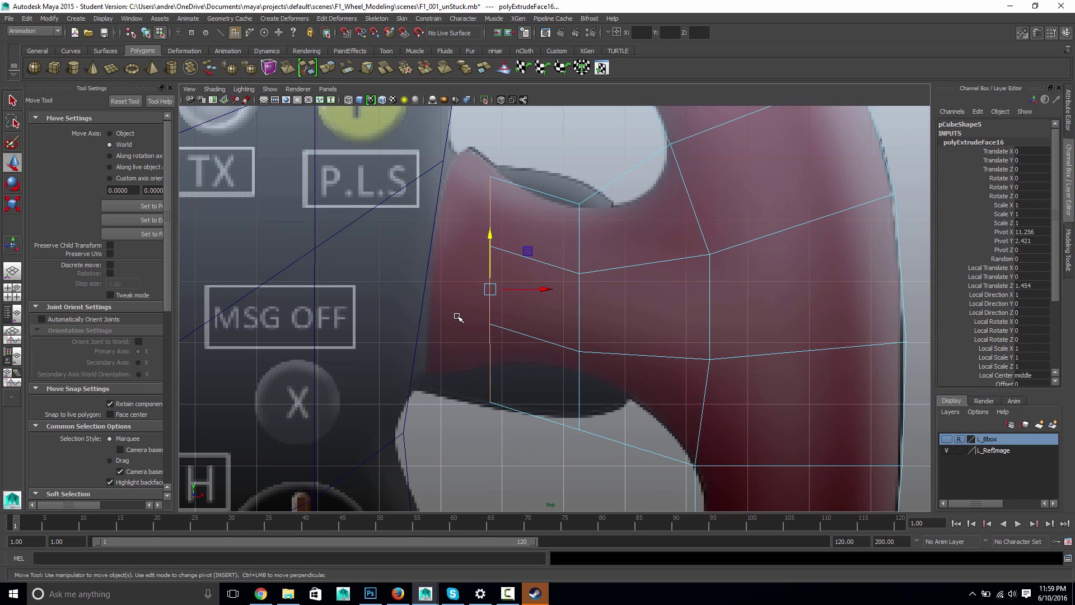
left_click(328, 67)
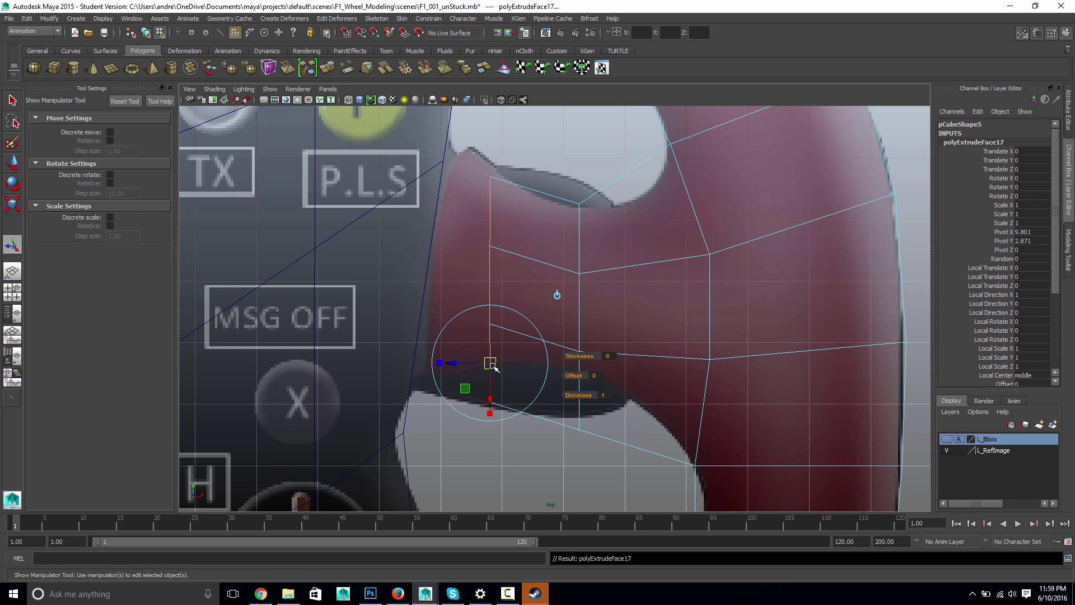
left_click_drag(490, 363, 508, 254)
key("ctrl+z")
key("space")
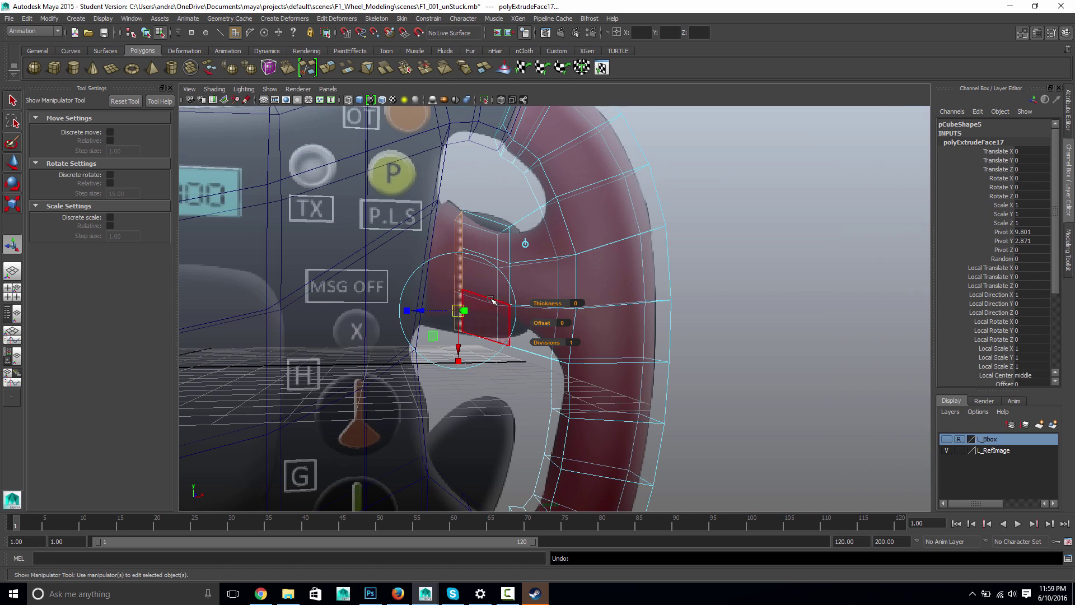
mouse_move(492, 300)
left_mouse_down("alt")
mouse_move(511, 307)
mouse_move(497, 321)
left_mouse_up("alt")
left_click_drag(426, 317, 410, 316)
left_click_drag(486, 381, 446, 342, "alt")
key("ctrl+z")
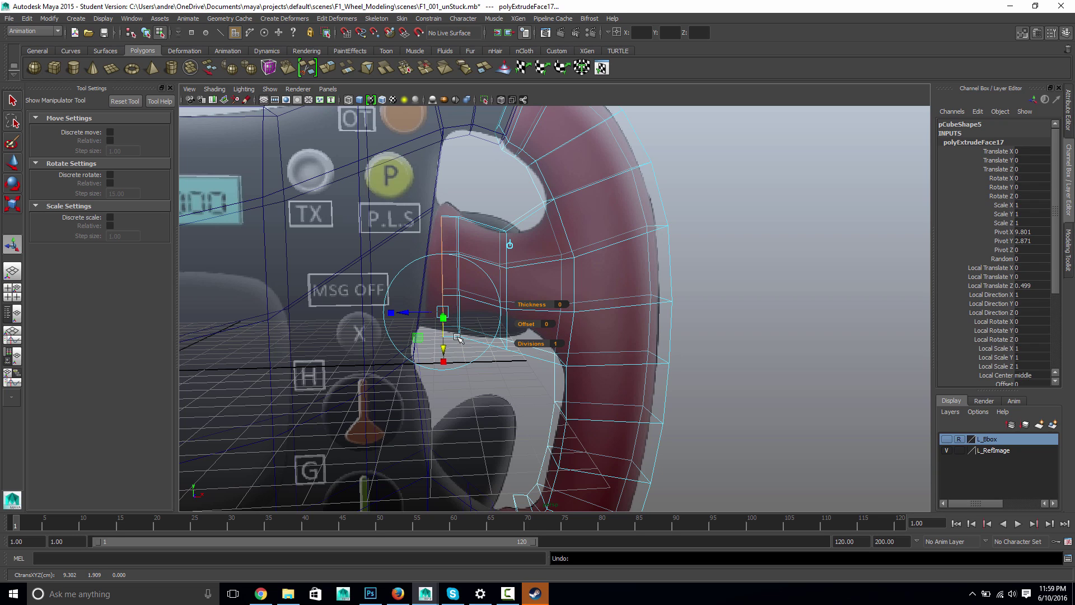
Step: Raise the new end faces to about 3.241 in Y and rotate them to follow the central body's slanted edge
key("w")
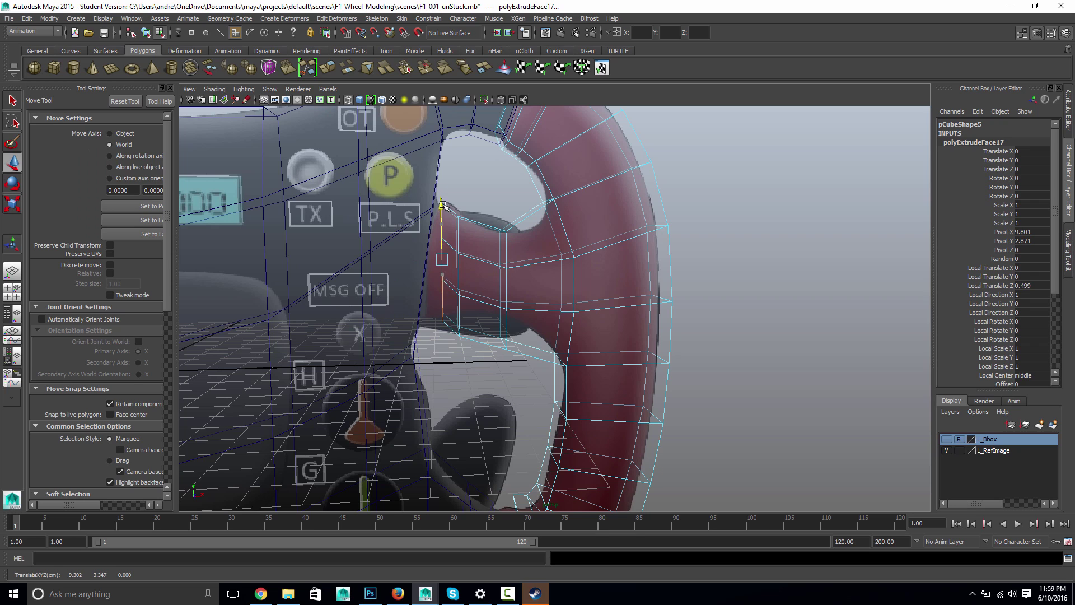
key("e")
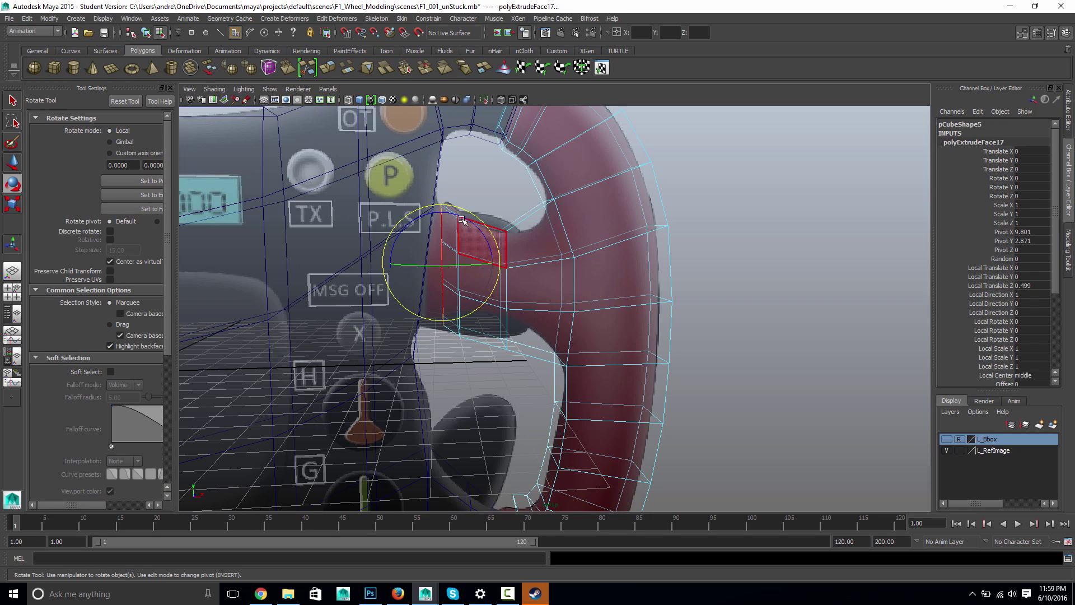
left_click_drag(422, 216, 427, 214)
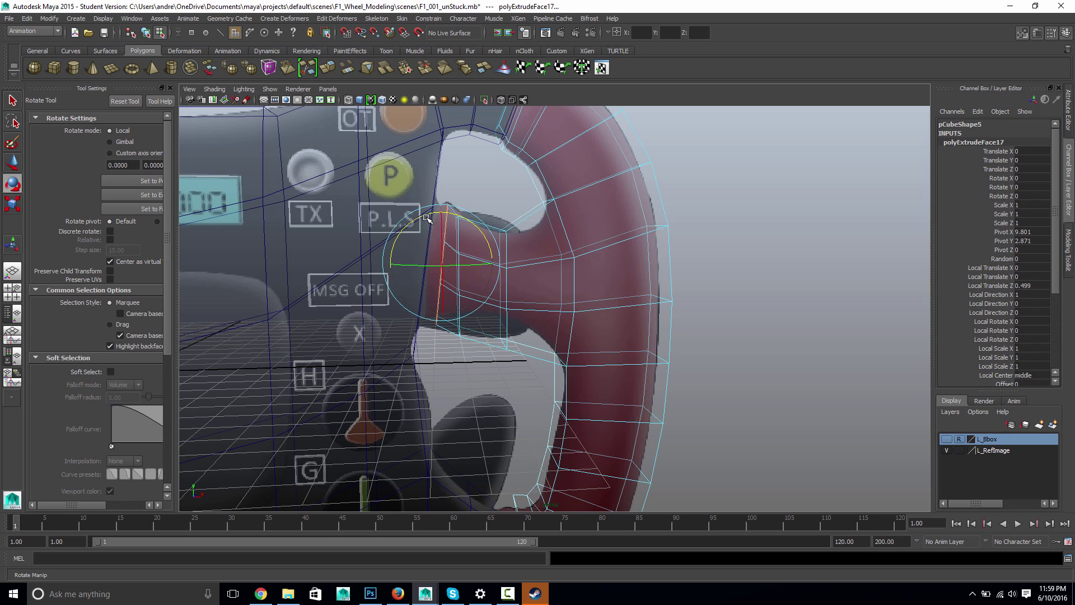
Step: Extrude the rotated end faces about 0.804 into the central body and scale them to about -0.117 on all local axes
left_click(328, 68)
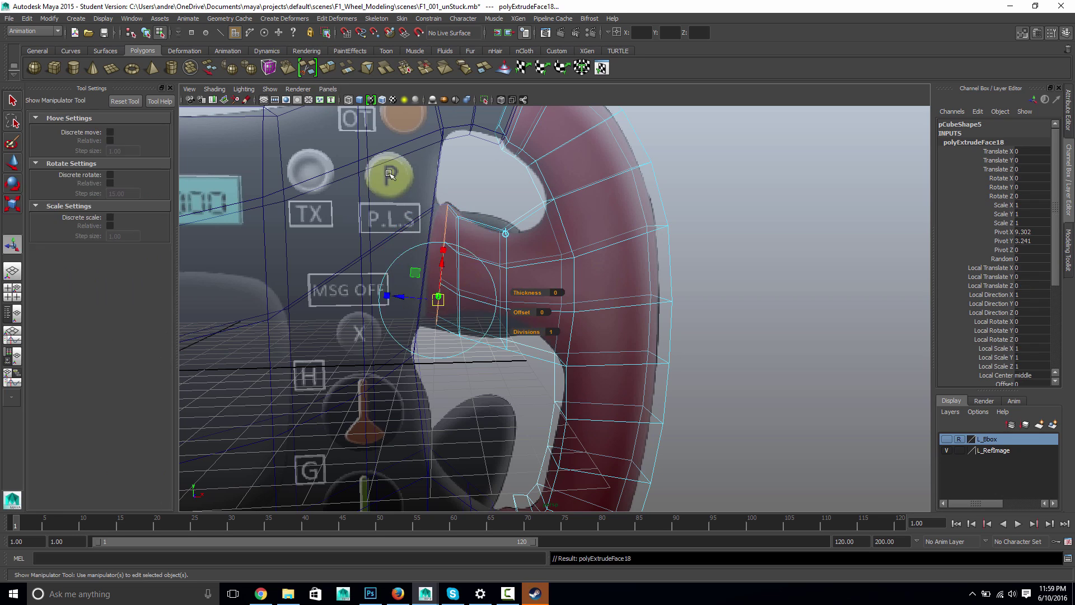
left_click_drag(407, 297, 473, 299)
left_click(418, 248)
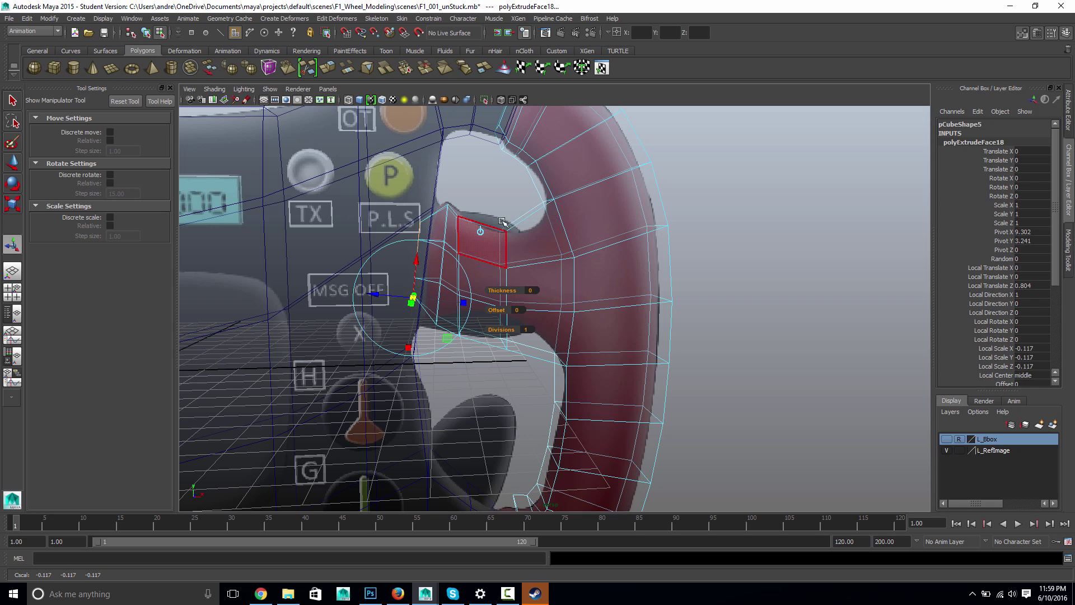
Step: In the top view, move the spoke's upper-edge vertices onto the upper outline of the red spoke in the reference
key("space")
left_click_drag(526, 259, 495, 255)
right_click_drag(591, 293, 609, 281)
mouse_move(567, 205)
left_mouse_down()
mouse_move(586, 222)
mouse_move(582, 213)
left_mouse_up()
key("w")
left_click_drag(503, 196, 475, 147)
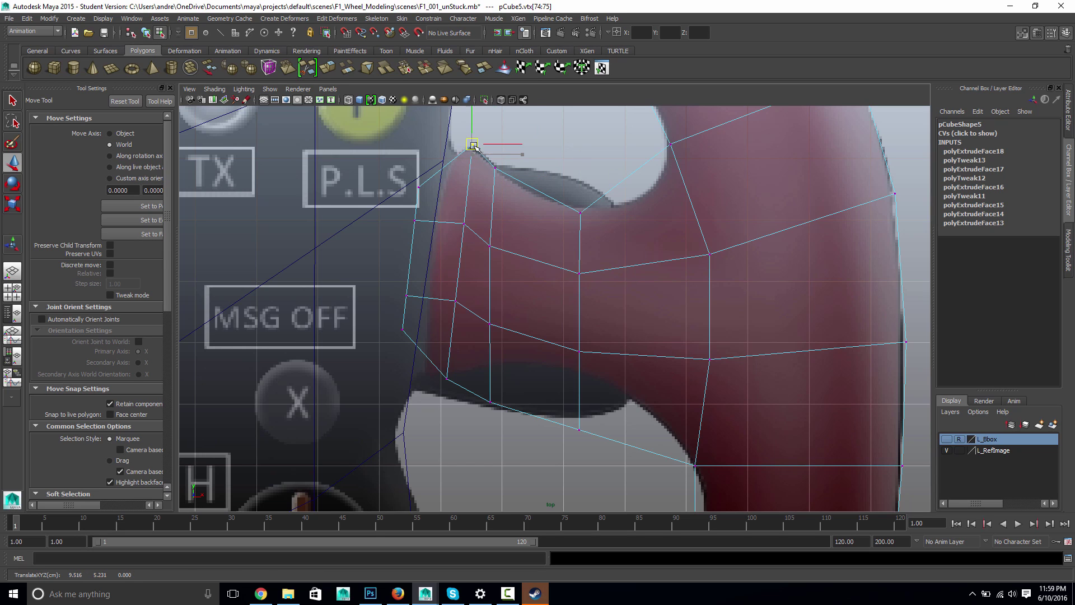
left_click(419, 187)
left_click_drag(419, 187, 444, 176)
Step: Align the remaining vertices at the spoke's inner end with the slanted edge of the central body
left_click(415, 221)
left_click_drag(415, 221, 433, 227)
left_click_drag(388, 291, 432, 300)
left_click(404, 330)
left_click_drag(425, 359, 425, 359)
left_click_drag(395, 319, 424, 369)
Step: Raise the spoke's lower-edge vertices to follow the lower boundary of the red spoke in the reference
left_click(447, 377)
middle_click_drag(448, 379, 449, 374)
left_click_drag(502, 421, 489, 359)
left_click_drag(596, 452, 573, 424)
middle_click_drag(581, 426, 581, 372)
Step: Reposition the spoke's interior vertices to even out its two lengthwise edge rows, placing the last pair at about X 10.020, Y 3.675
left_click_drag(543, 330, 585, 357)
middle_click_drag(584, 356, 584, 323)
left_click(489, 324)
middle_click_drag(489, 323, 496, 310)
left_click(489, 245)
middle_click_drag(490, 246, 503, 239)
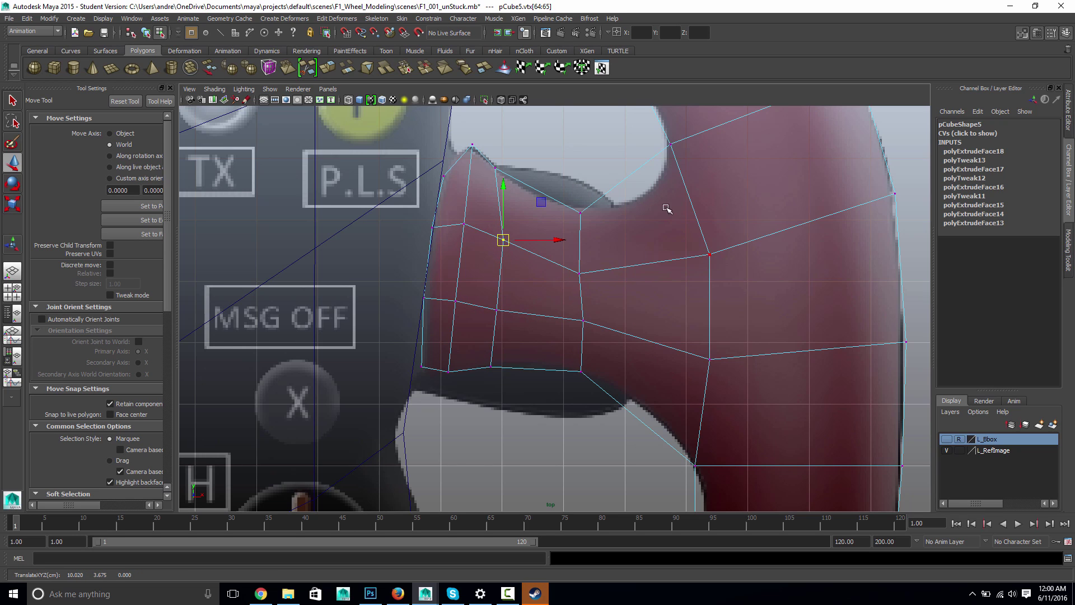
Step: Select the whole grip mesh in object mode and activate Multi-Cut from the Modeling Toolkit
middle_click_drag(689, 250, 563, 260, "alt")
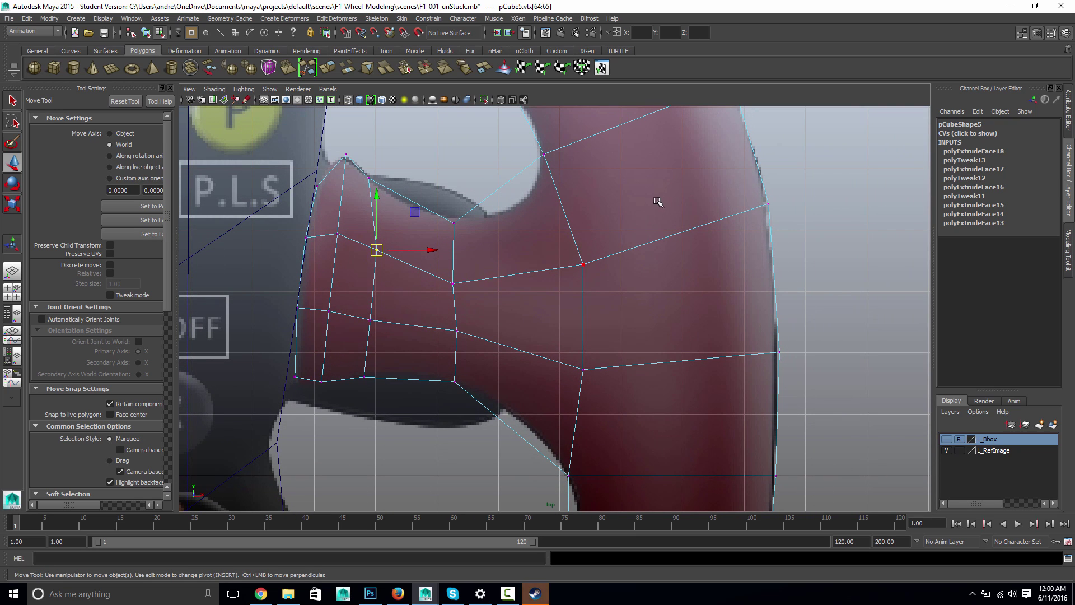
right_click_drag(681, 233, 681, 207)
left_click(681, 208)
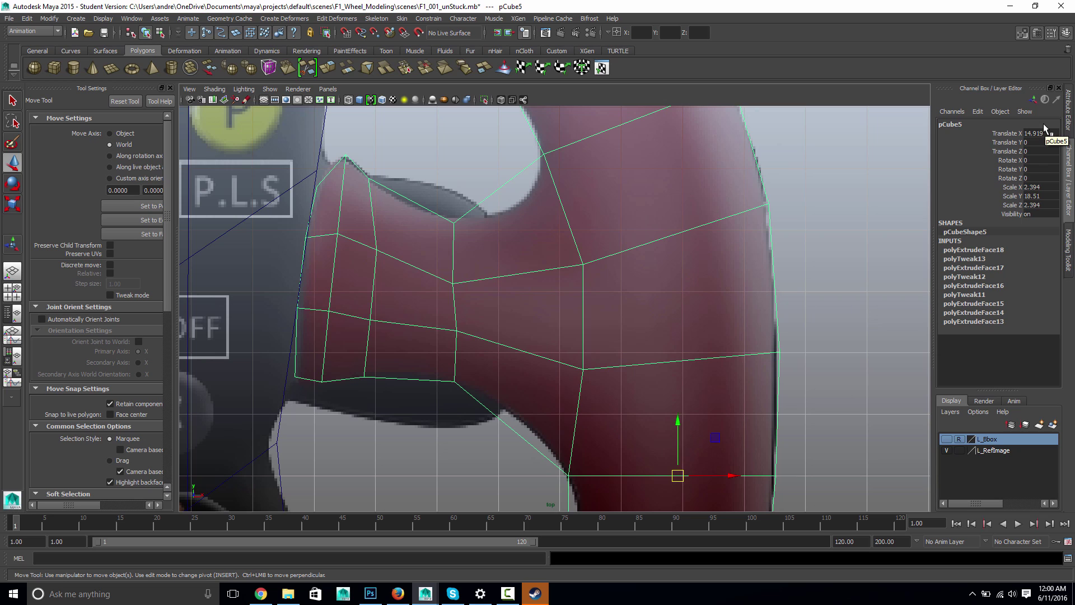
left_click(1024, 34)
left_click(1021, 33)
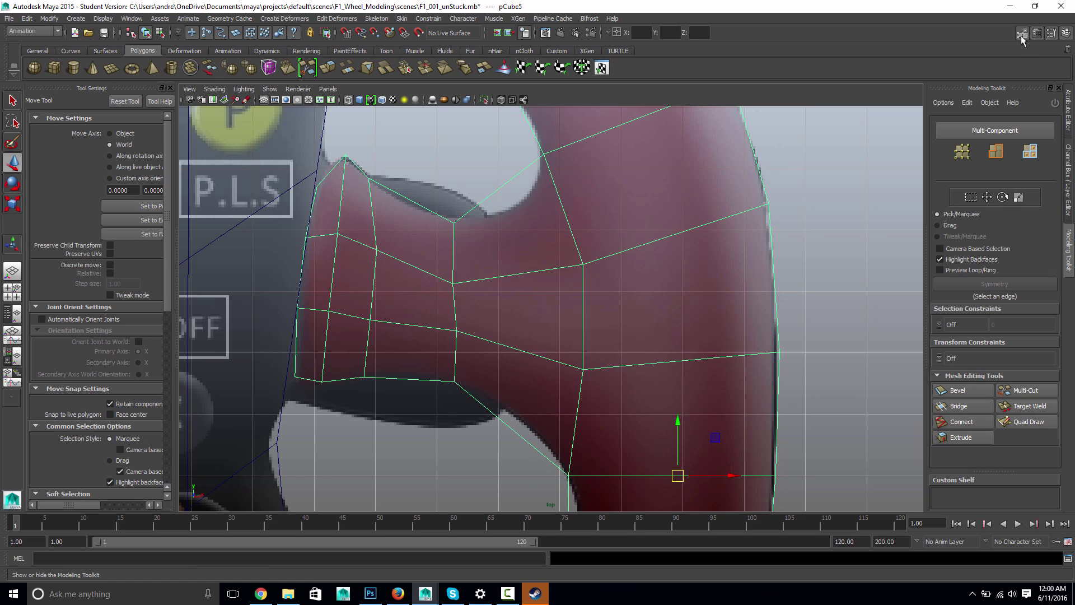
left_click(1025, 392)
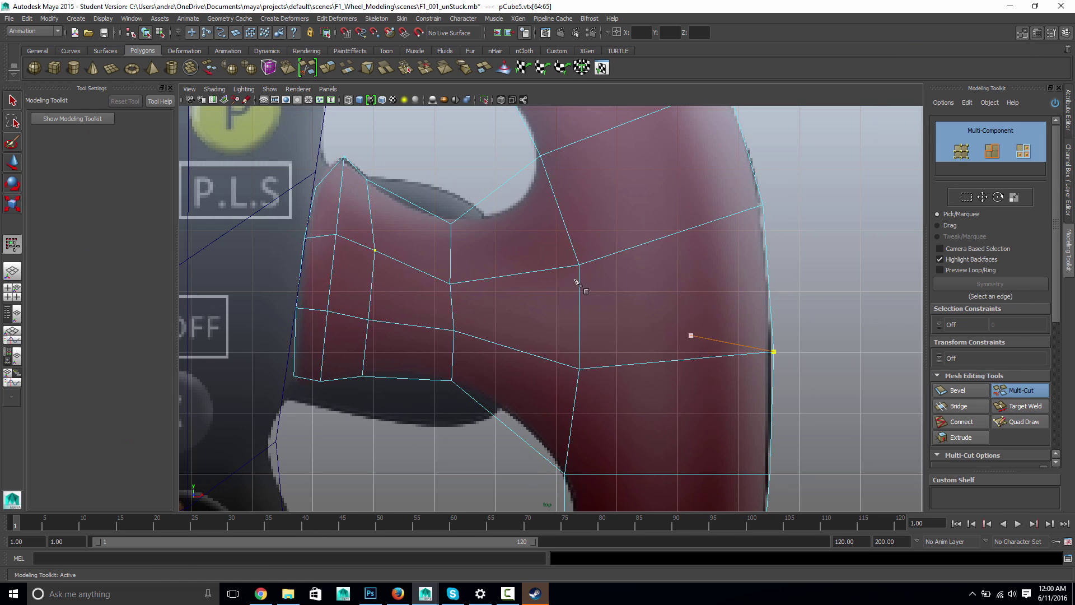
Step: Try to slice vertically across the spoke near its junction with the grip using Multi-Cut
left_click(499, 165)
left_click_drag(525, 476, 516, 471, "shift")
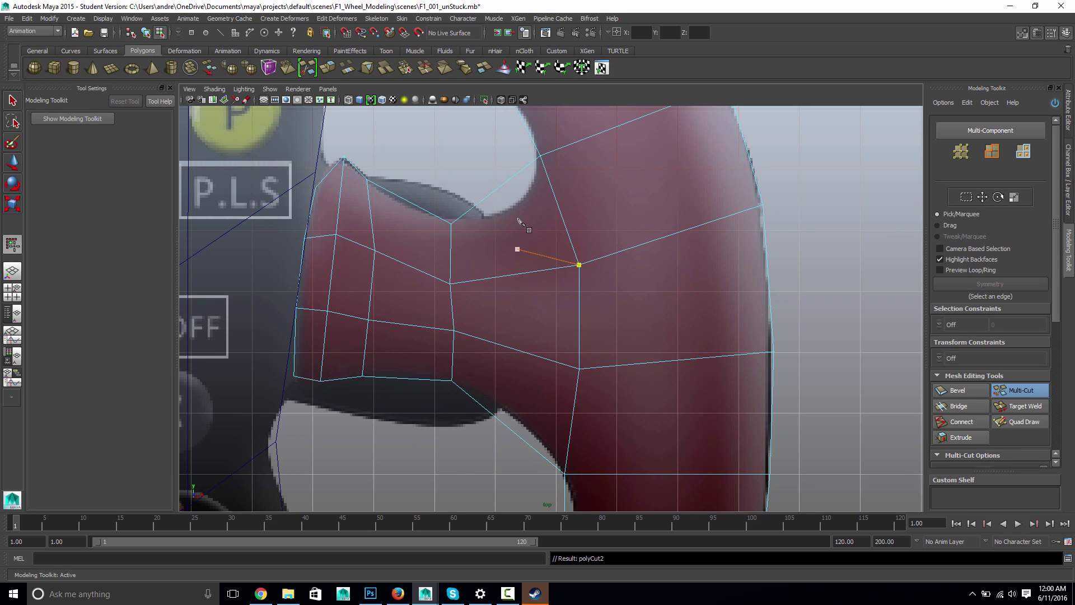
right_click(509, 179)
key("q")
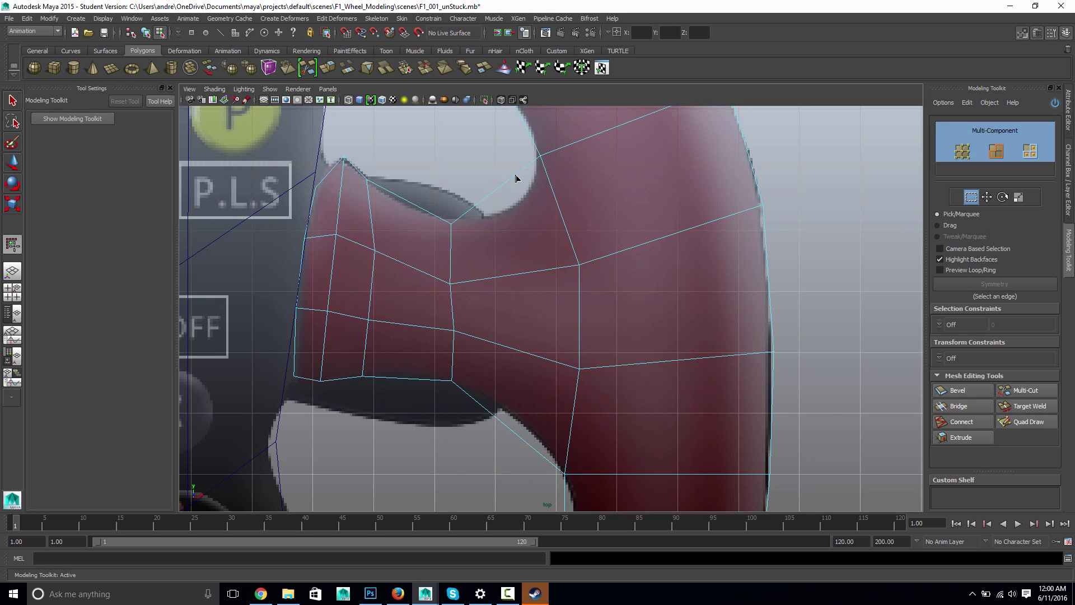
Step: Reselect the grip mesh as an object and slice it vertically across the spoke near the grip junction with Multi-Cut
right_click(517, 175)
right_click_drag(516, 175, 562, 162)
key("w")
left_click(523, 188)
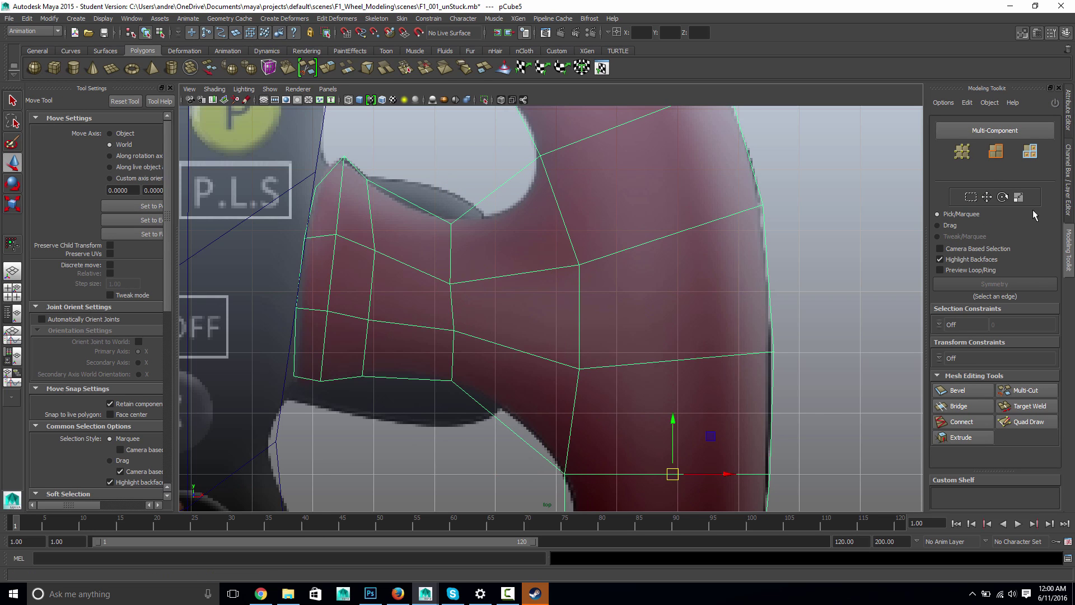
left_click(1020, 390)
left_click(539, 155)
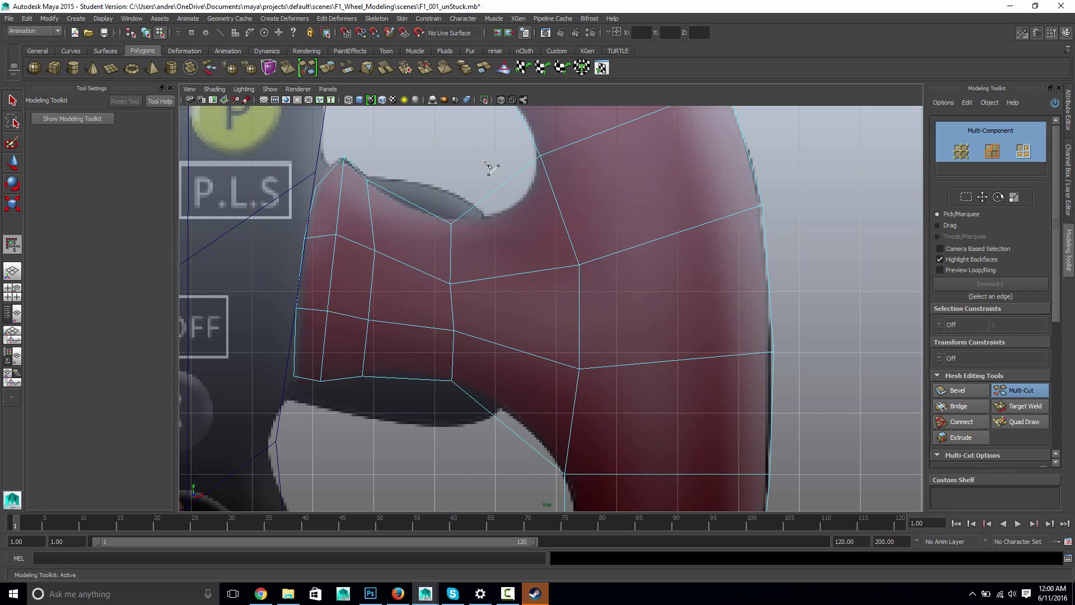
left_click(506, 158)
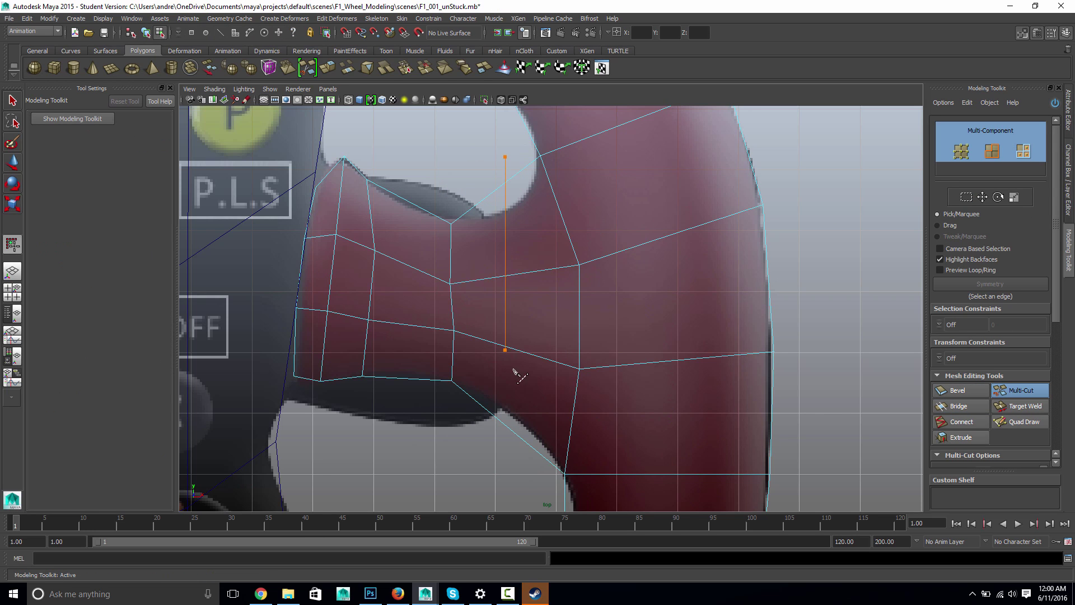
left_click(520, 464, "shift")
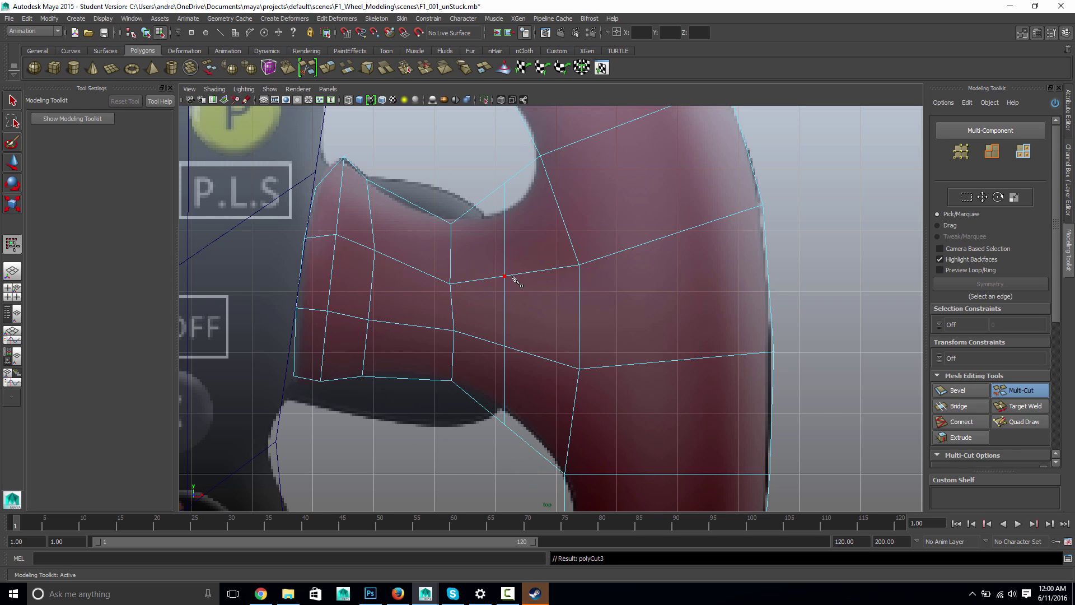
Step: Fit the new cut to the reference outline by moving its upper vertices to about Y 4.319 and its lower vertices to about Y 1.092
key("q")
left_click(12, 101)
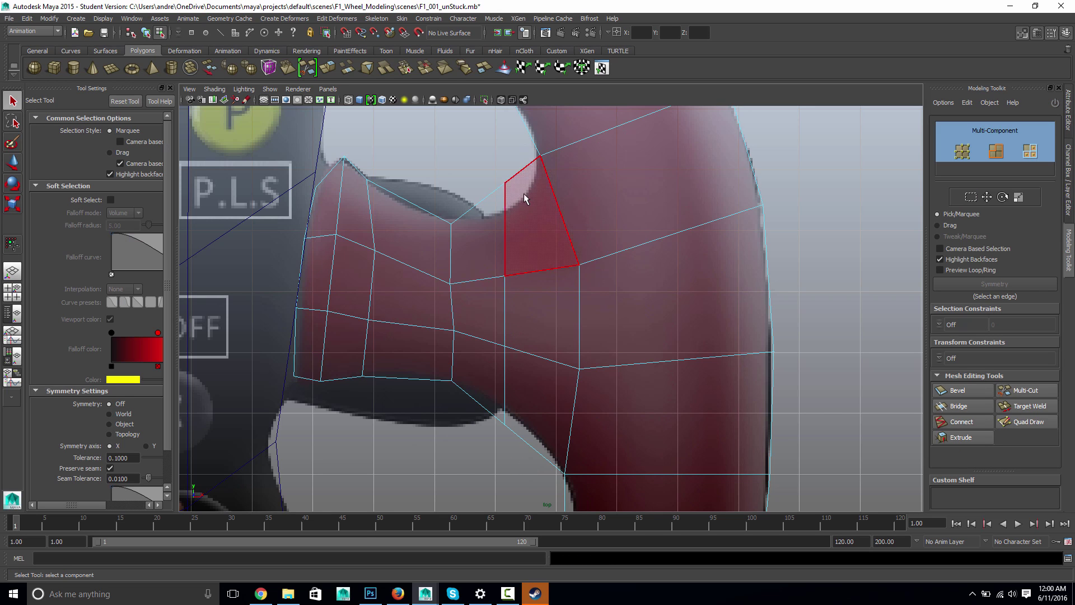
right_click_drag(514, 197, 486, 187)
key("w")
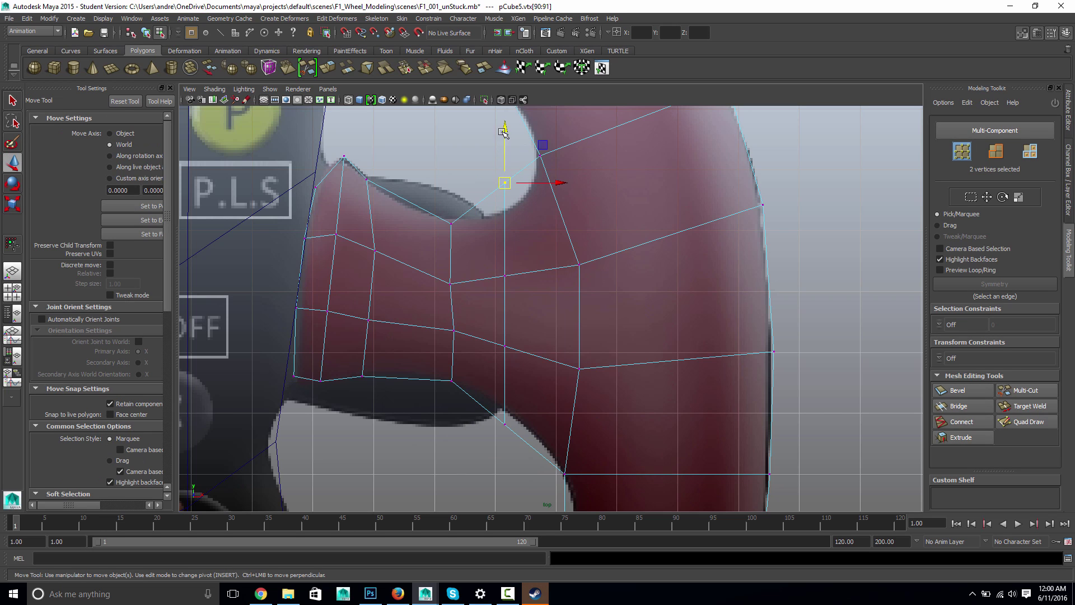
left_click_drag(503, 130, 513, 160)
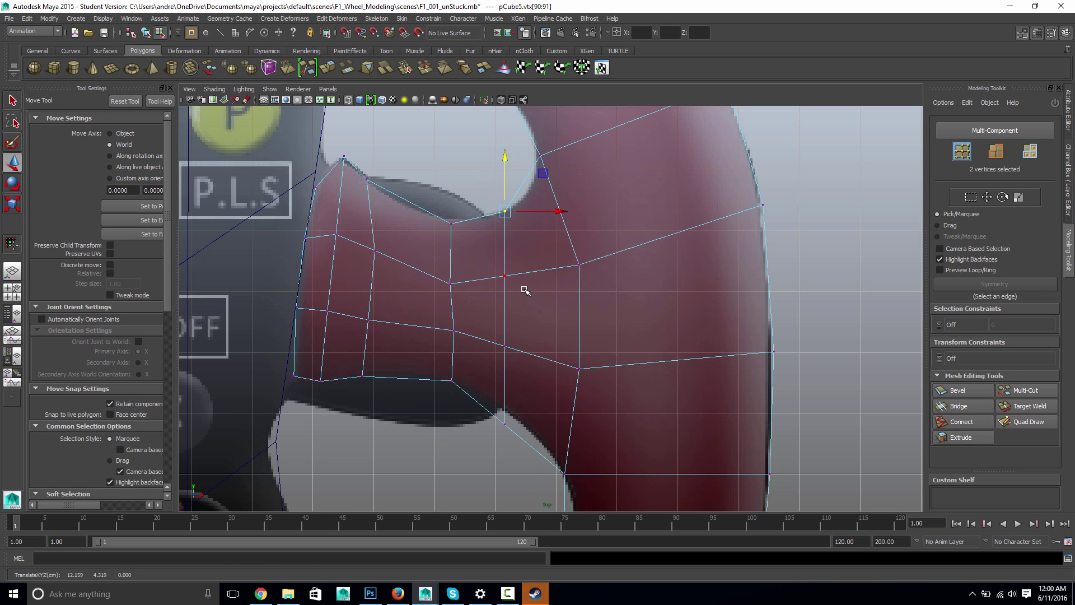
left_click_drag(524, 451, 505, 361)
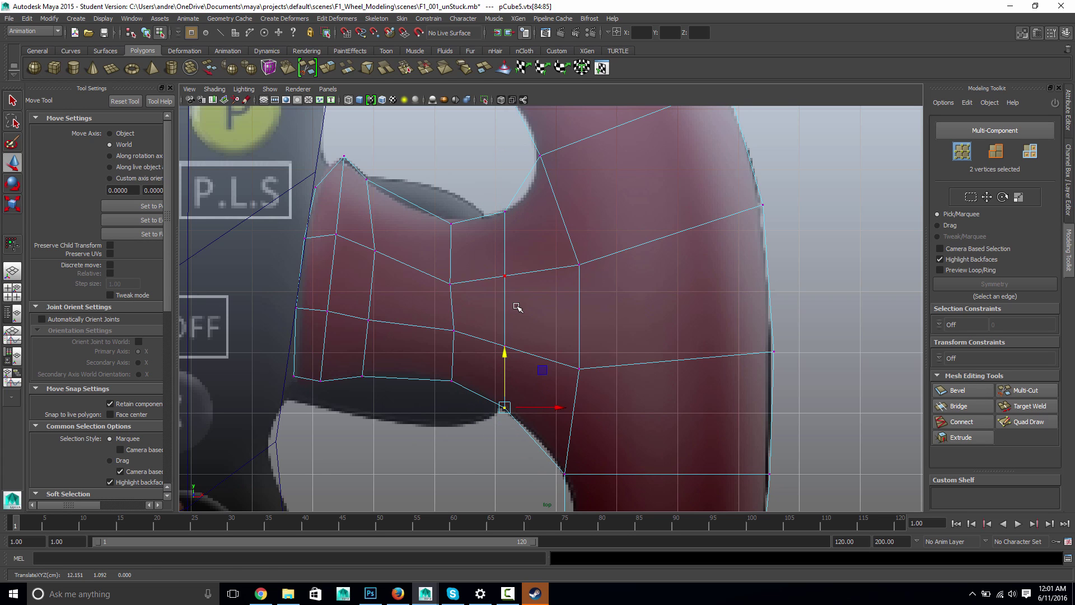
Step: Inspect the grip and spoke in shaded smooth preview, then return to the unsmoothed wireframe at the grip's lower end
scroll(517, 306, "down", 5)
key("5")
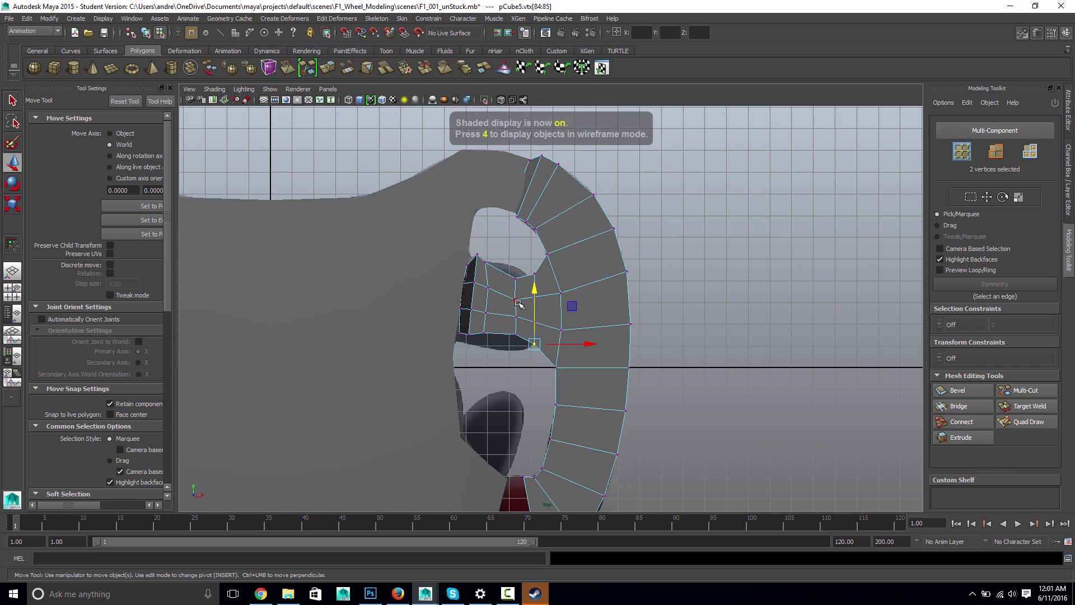
key("3")
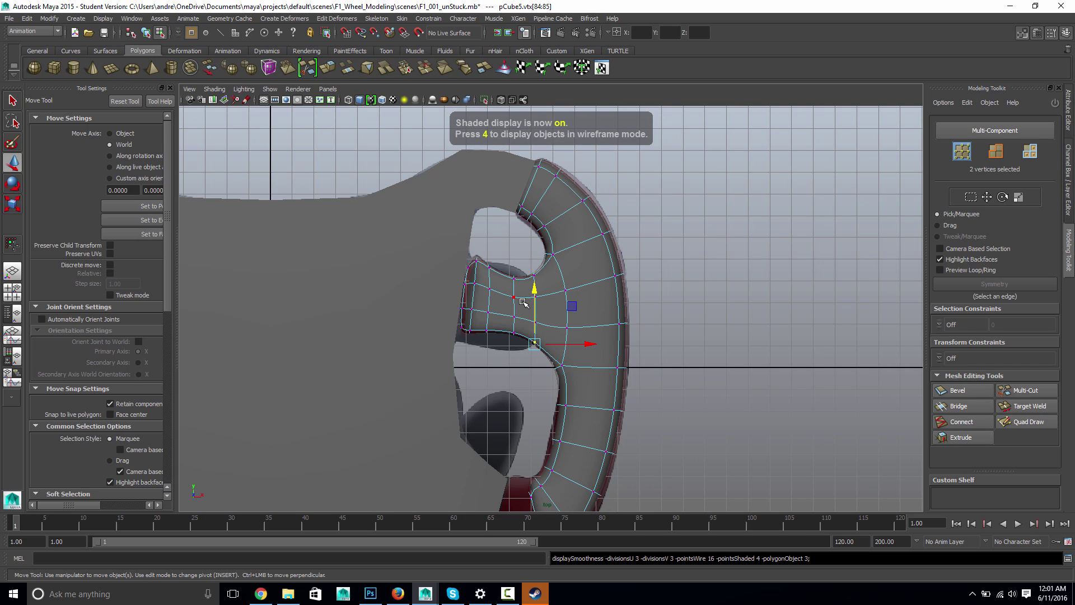
middle_click_drag(640, 372, 637, 254, "alt")
key("1")
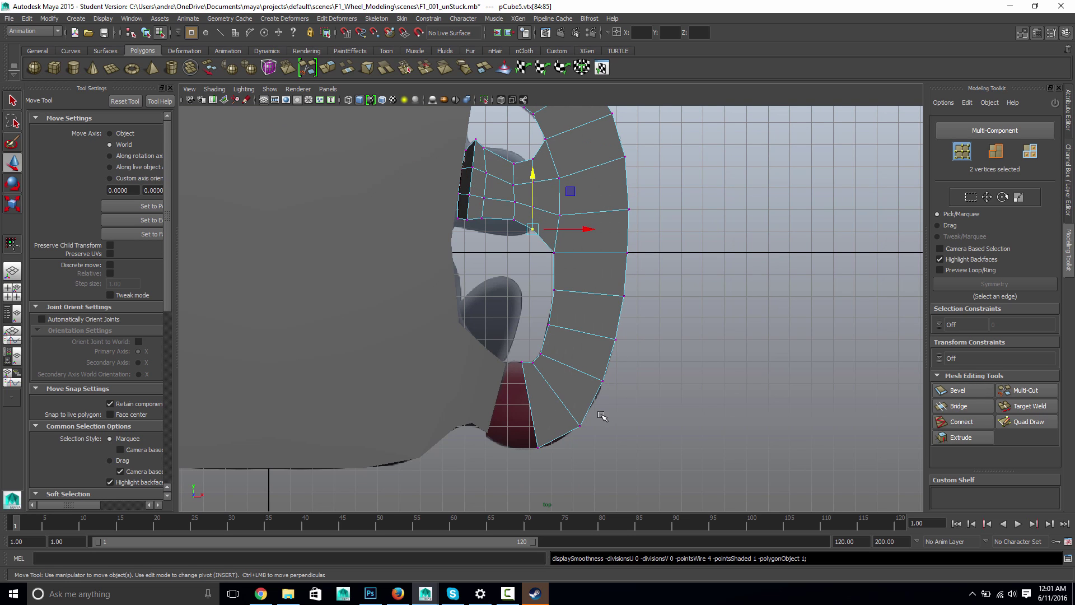
key("4")
scroll(557, 428, "down", 3)
scroll(595, 338, "up", 6)
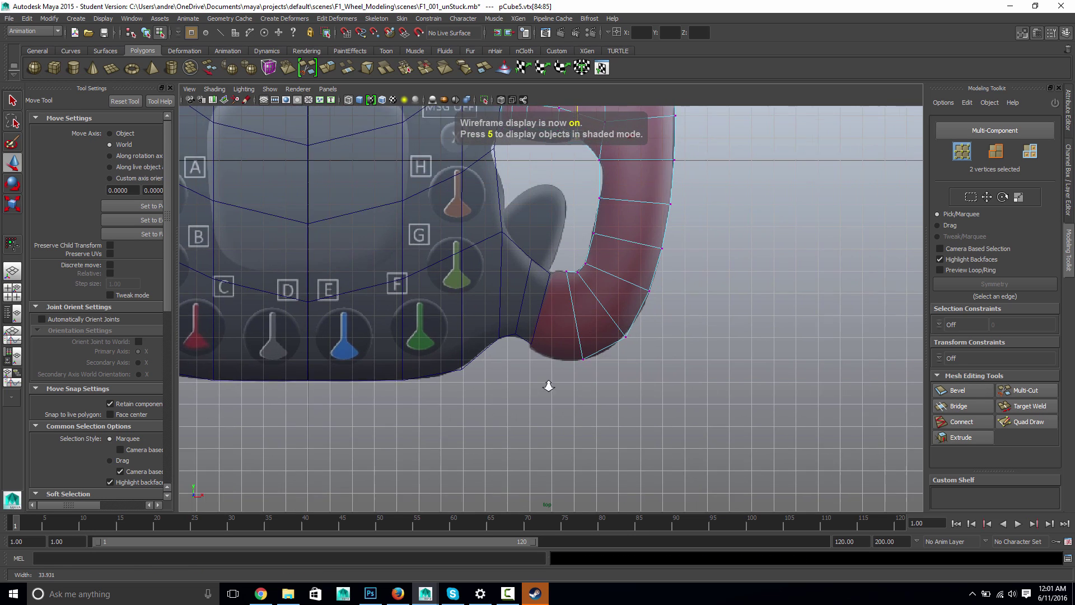
Step: Switch to a shaded perspective view and select the end face at the right grip's lower tip
key("space")
left_click_drag(632, 328, 632, 290)
left_click_drag(533, 369, 583, 384, "alt")
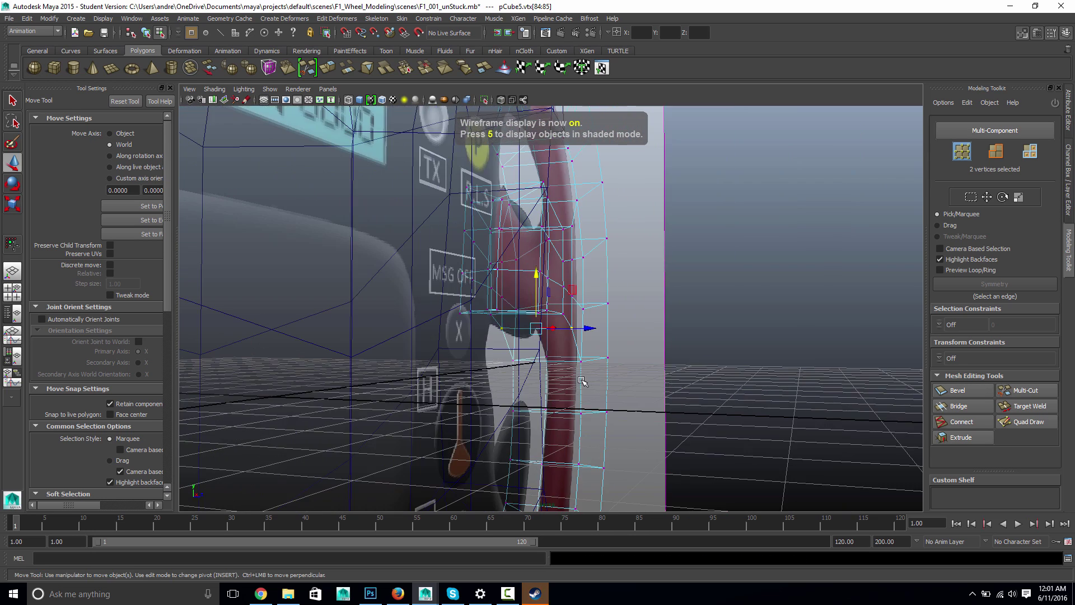
middle_click_drag(582, 429, 542, 344, "alt")
key("5")
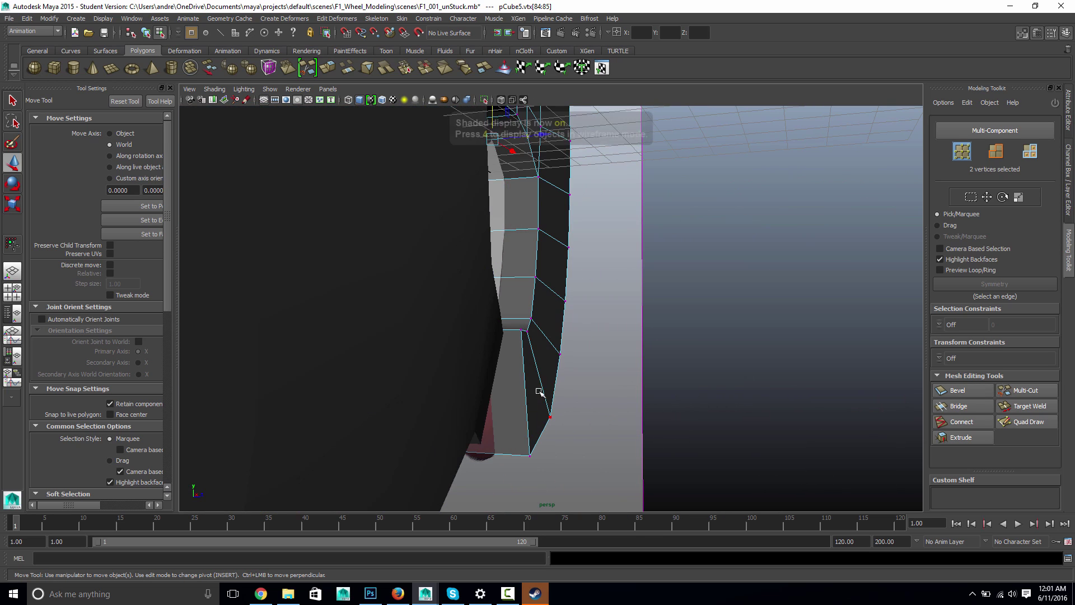
mouse_move(531, 392)
left_mouse_down("alt")
mouse_move(601, 392)
mouse_move(495, 389)
left_mouse_up("alt")
right_click_drag(495, 359, 505, 386)
left_click(505, 386)
left_click_drag(665, 408, 811, 353, "alt")
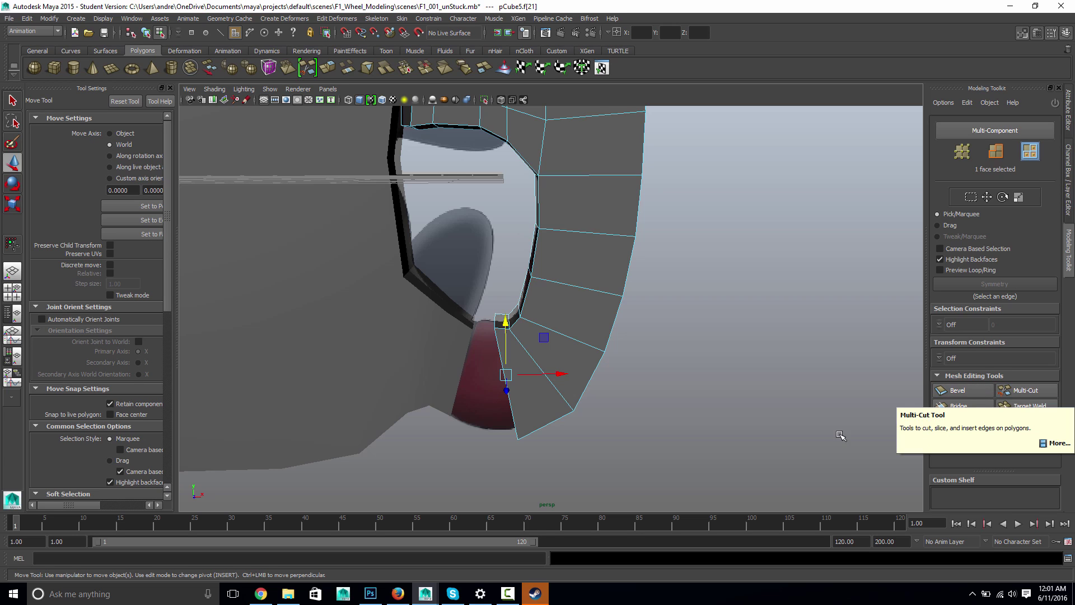
left_click(329, 72)
left_click(331, 70)
left_click_drag(694, 409, 748, 382, "alt")
key("ctrl+z")
key("ctrl+z")
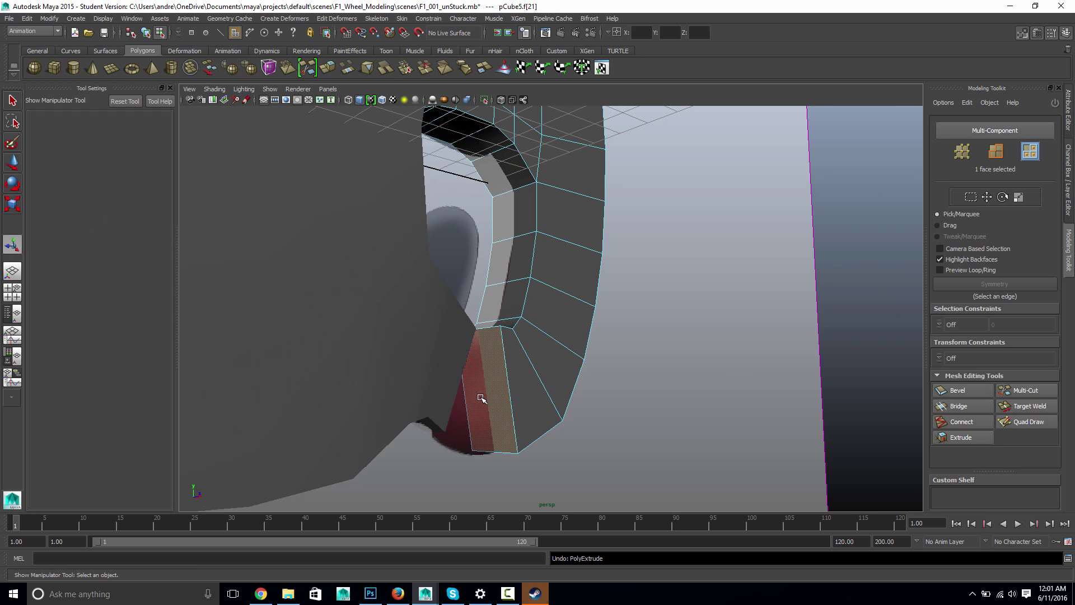
Step: Extrude the grip's lower end face towards the central body and rotate the new end to stand roughly vertical
left_click(329, 65)
left_click_drag(646, 396, 735, 388, "alt")
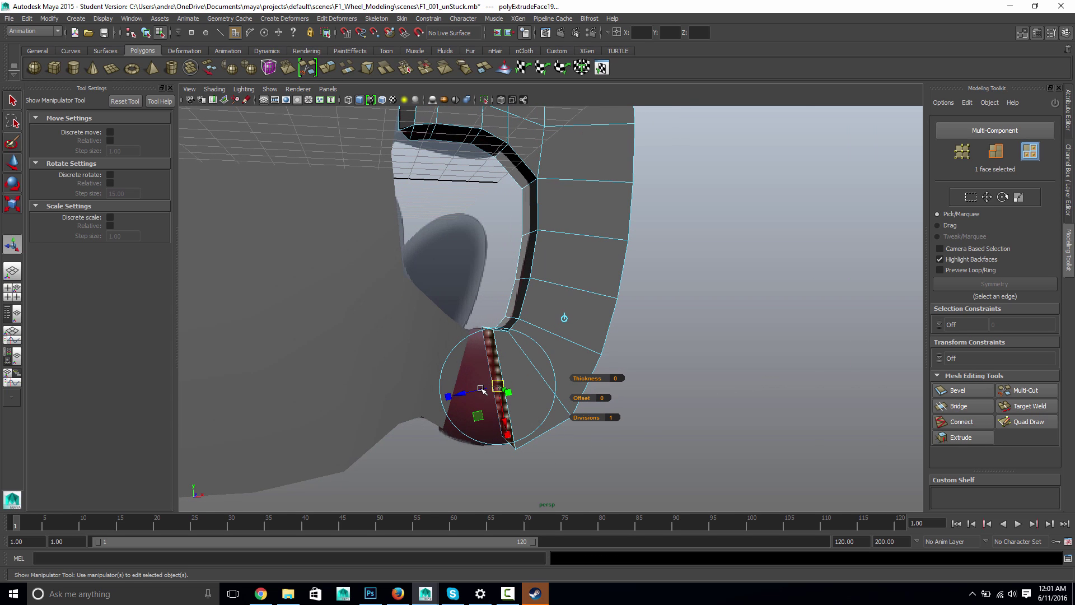
left_click_drag(463, 392, 441, 393)
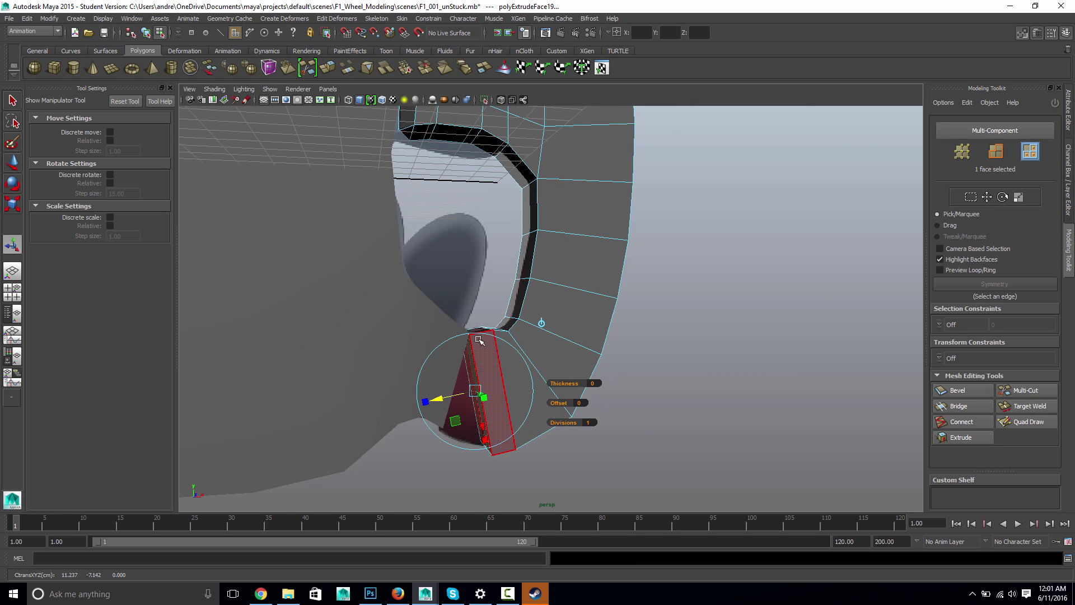
left_click(448, 342)
left_click_drag(475, 342, 484, 340)
mouse_move(651, 442)
left_mouse_down("alt")
mouse_move(645, 432)
mouse_move(656, 433)
left_mouse_up("alt")
left_click_drag(451, 391, 449, 392)
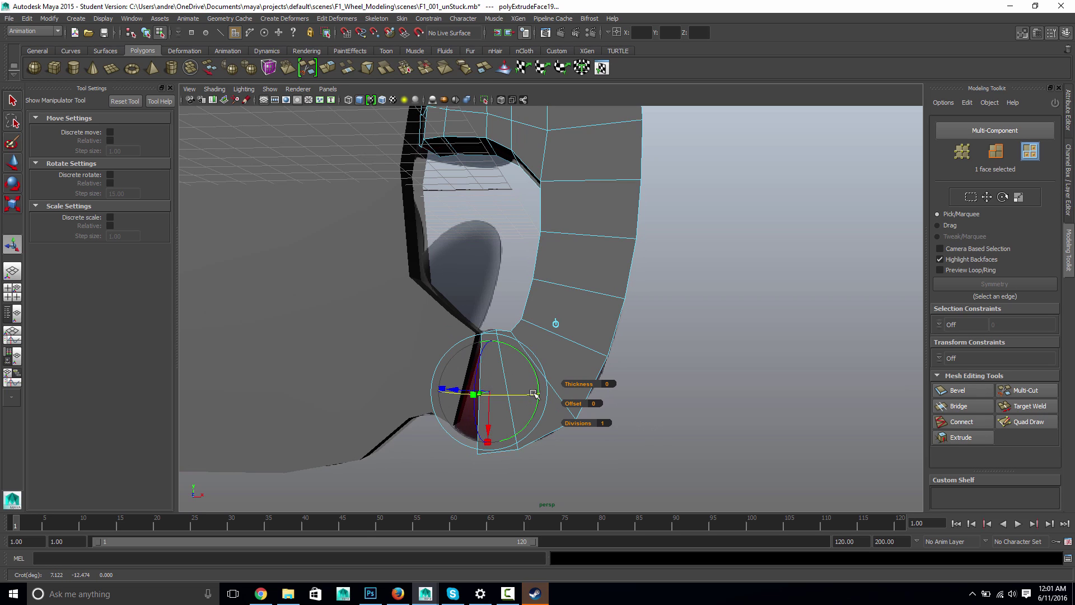
Step: Try to extrude a second segment from the grip's lower end and rotate its end face
left_click(329, 70)
left_click_drag(455, 336, 409, 386, "alt")
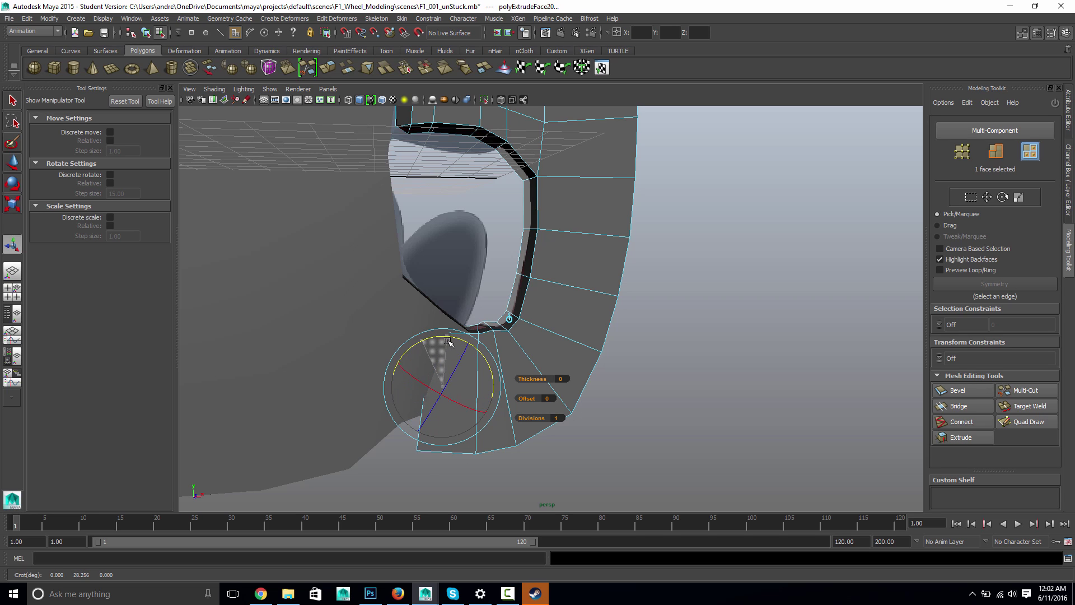
left_click(610, 419)
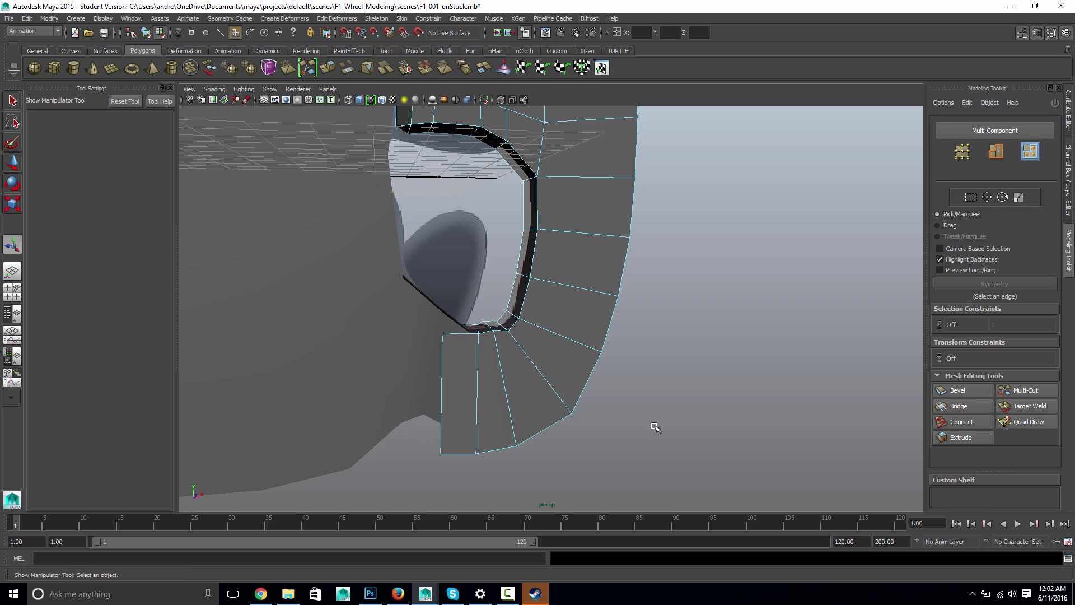
Step: Try to rotate, shift and scale down the second segment's end face to meet the central body's edge
key("space")
left_click_drag(650, 388, 650, 359)
left_click_drag(624, 374, 576, 403, "alt")
left_click(418, 446)
left_click_drag(501, 446, 407, 448, "alt")
key("e")
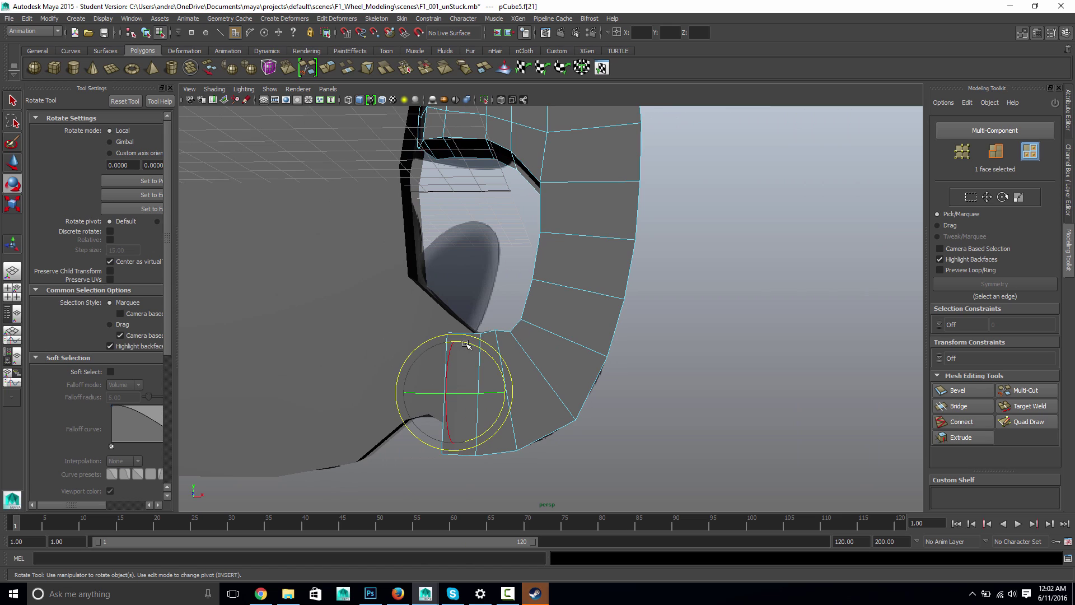
mouse_move(465, 343)
left_mouse_down()
mouse_move(476, 346)
mouse_move(454, 320)
mouse_move(454, 329)
left_mouse_up()
key("w")
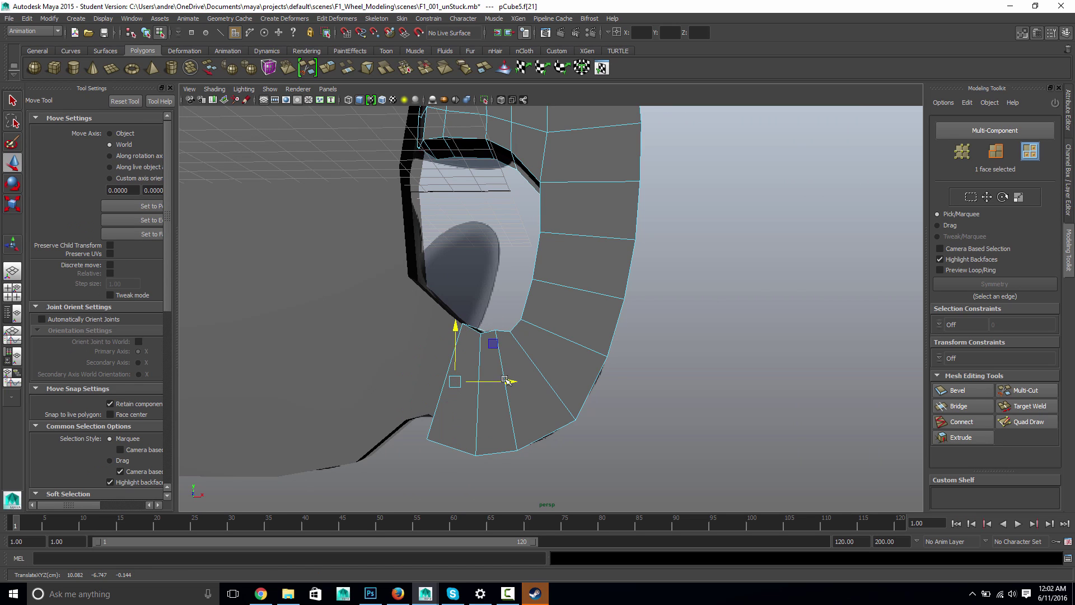
left_click_drag(505, 381, 456, 380)
key("r")
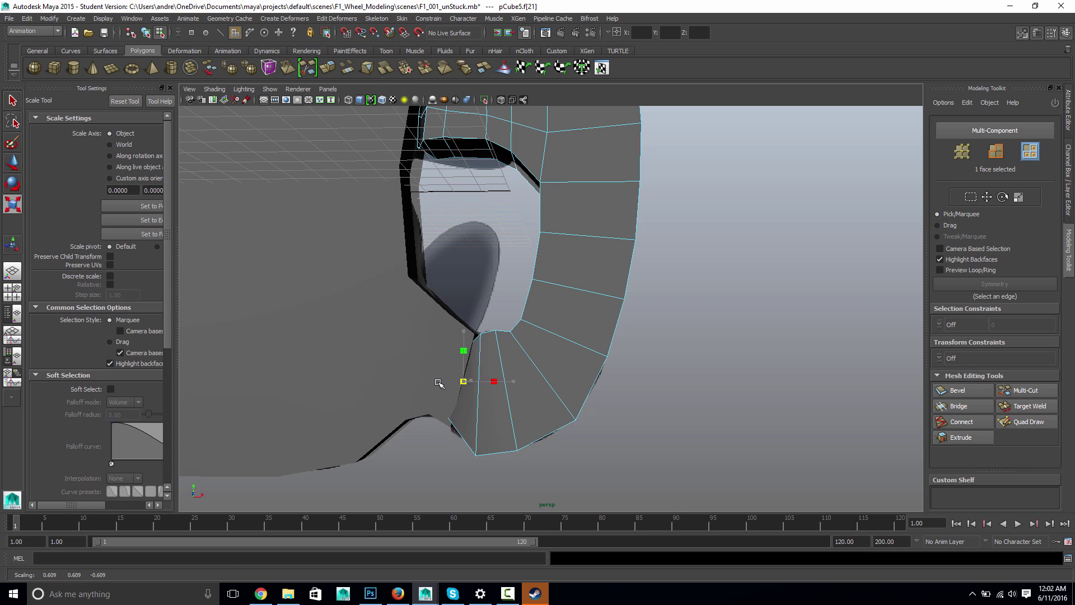
Step: Try to fit the upper vertices of the segment's inner edge to the reference outline in the wireframe top view
key("space")
left_click(455, 384)
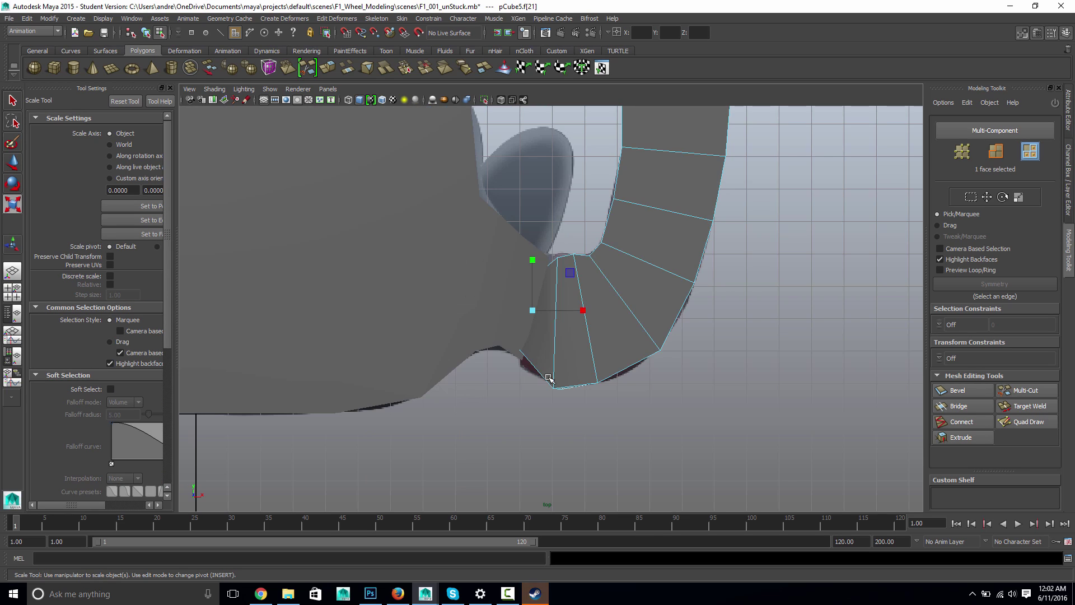
key("4")
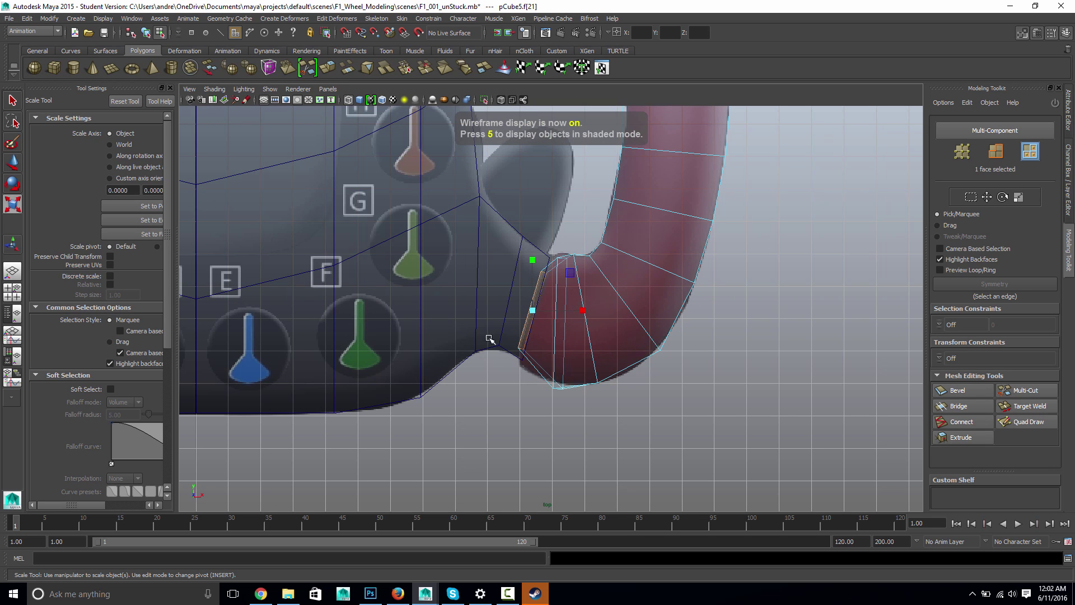
middle_click_drag(516, 343, 523, 384, "alt")
right_click_drag(725, 354, 845, 353, "alt")
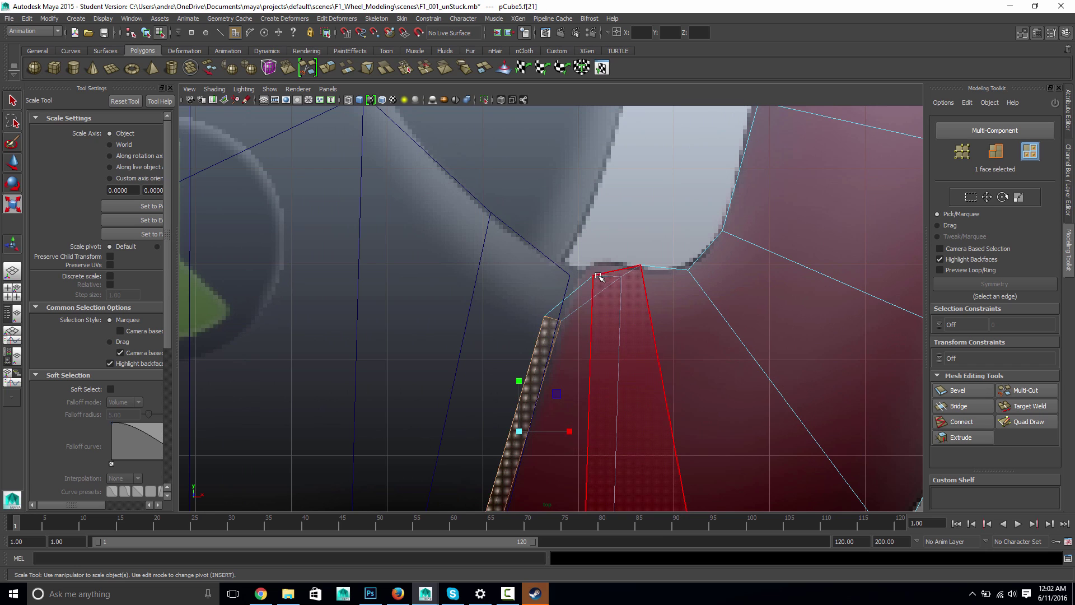
right_click_drag(594, 275, 593, 285)
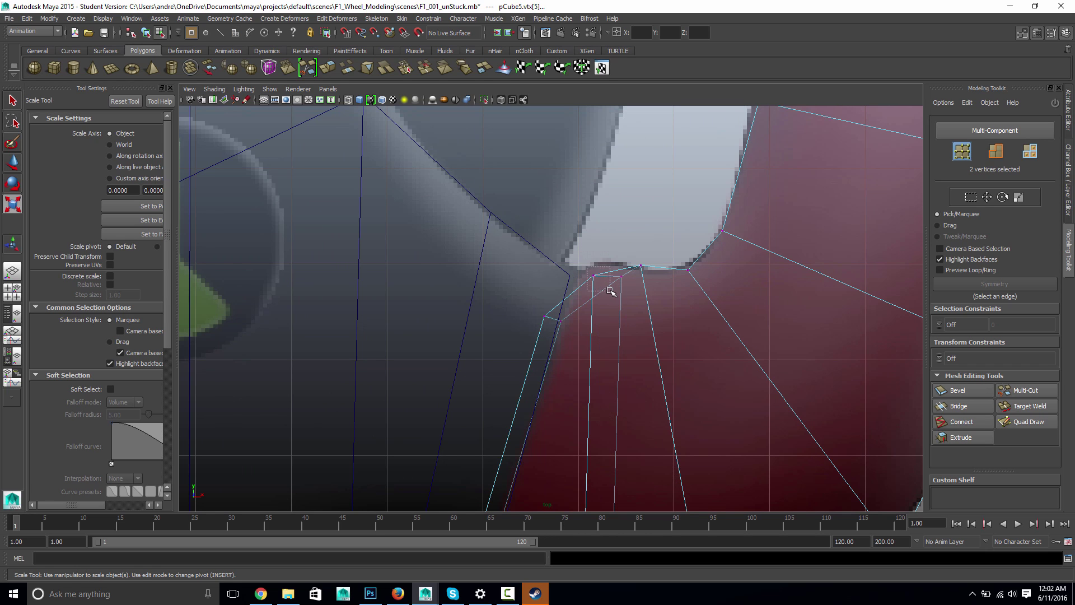
left_click_drag(610, 290, 644, 314)
key("space")
Step: Undo the vertex moves and the second extrusion, back to the first extruded segment of the grip's lower end
key("ctrl+z")
key("ctrl+z")
key("ctrl+z")
key("ctrl+z")
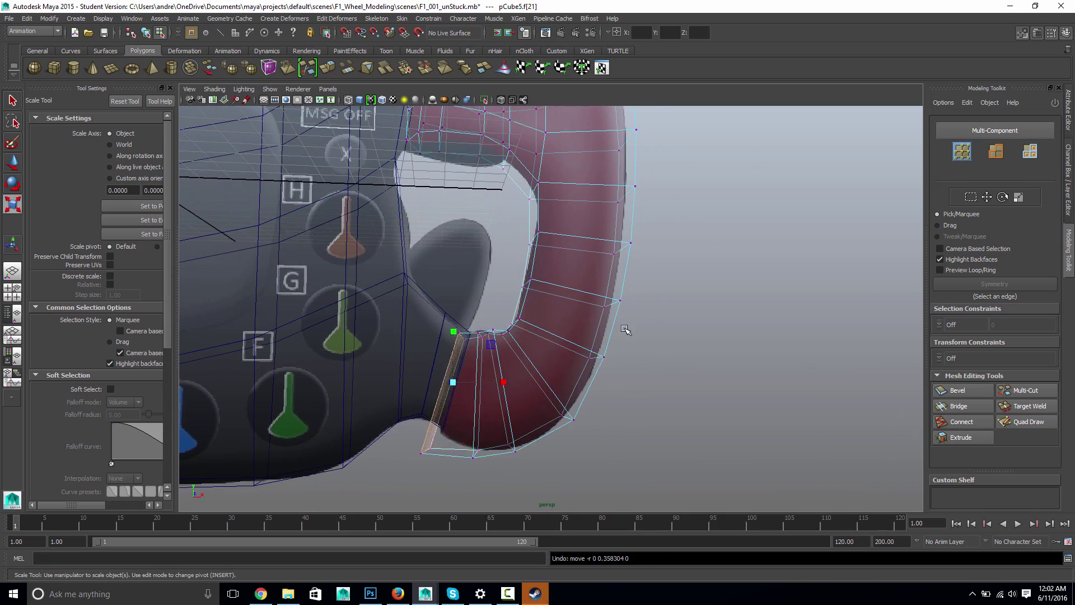
key("ctrl+z")
key("ctrl+z")
key("ctrl+z")
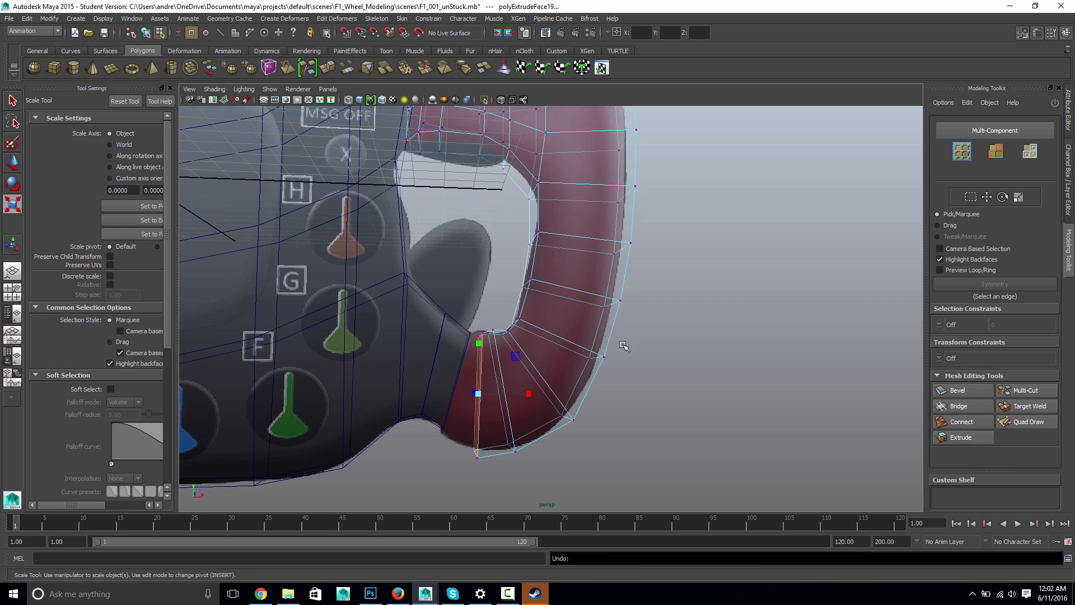
Step: In the top view, fit the upper and lower vertices of the first segment's end to the reference outline
mouse_move(619, 348)
left_mouse_down("alt")
mouse_move(628, 370)
mouse_move(629, 354)
mouse_move(607, 351)
left_mouse_up("alt")
key("space")
middle_click_drag(694, 380, 651, 344, "alt")
left_click_drag(528, 194, 580, 173)
key("w")
middle_click_drag(647, 272, 623, 405, "alt")
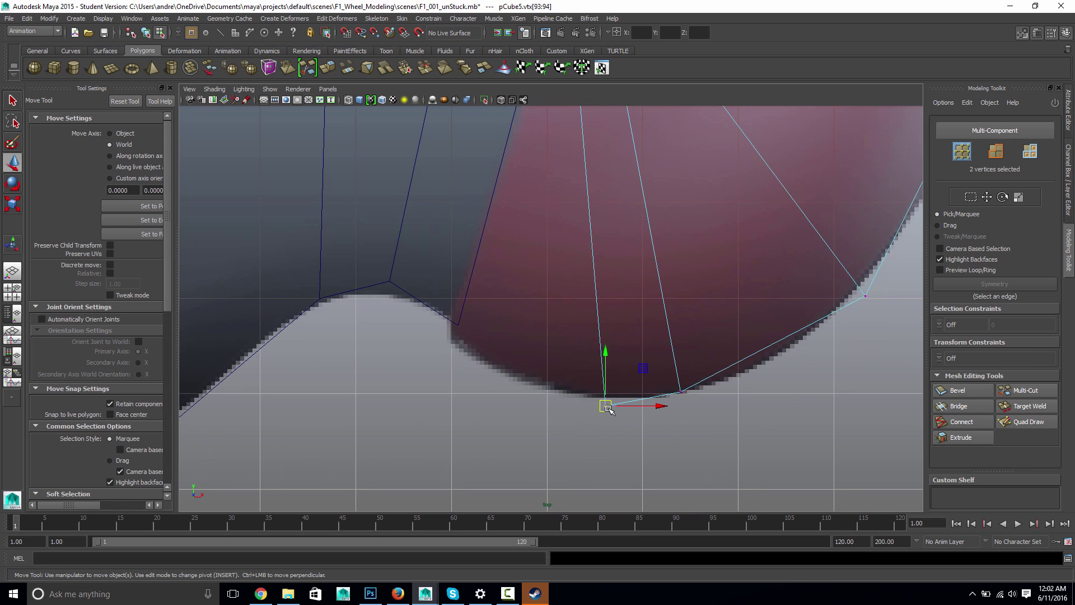
left_click_drag(607, 409, 555, 394)
middle_click_drag(631, 269, 633, 403, "alt")
Step: Extrude the grip's lower end face towards the central body again and rotate it about 13° to match the body's slanted edge
key("space")
left_click_drag(576, 276, 576, 250)
left_click_drag(548, 304, 587, 302, "alt")
right_click_drag(498, 361, 504, 370)
left_click(473, 383)
left_click_drag(474, 383, 428, 381, "alt")
left_click(328, 70)
left_click(439, 327)
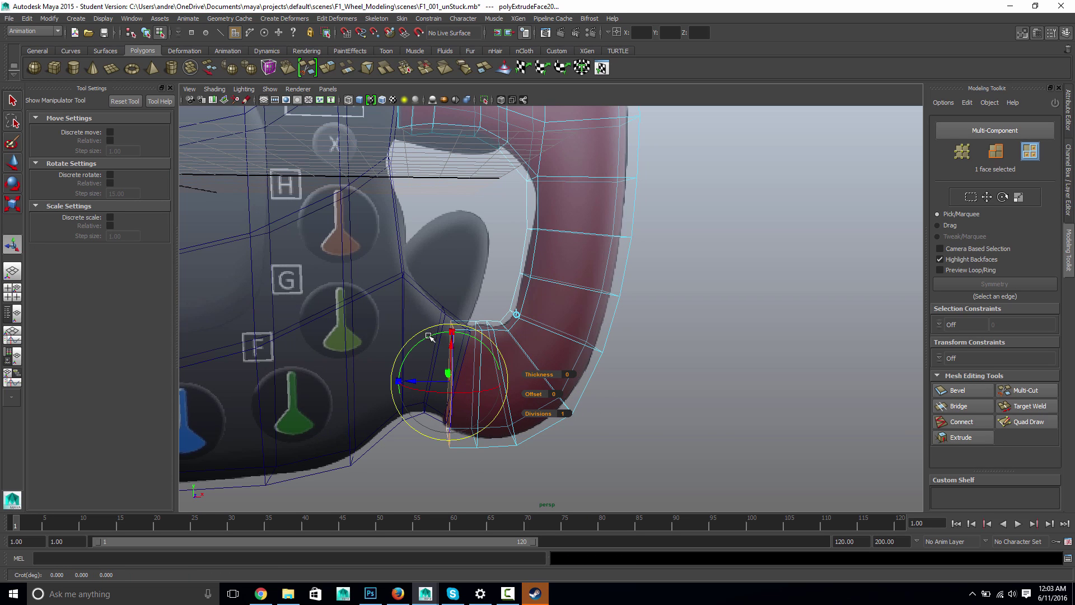
left_click_drag(429, 336, 440, 337)
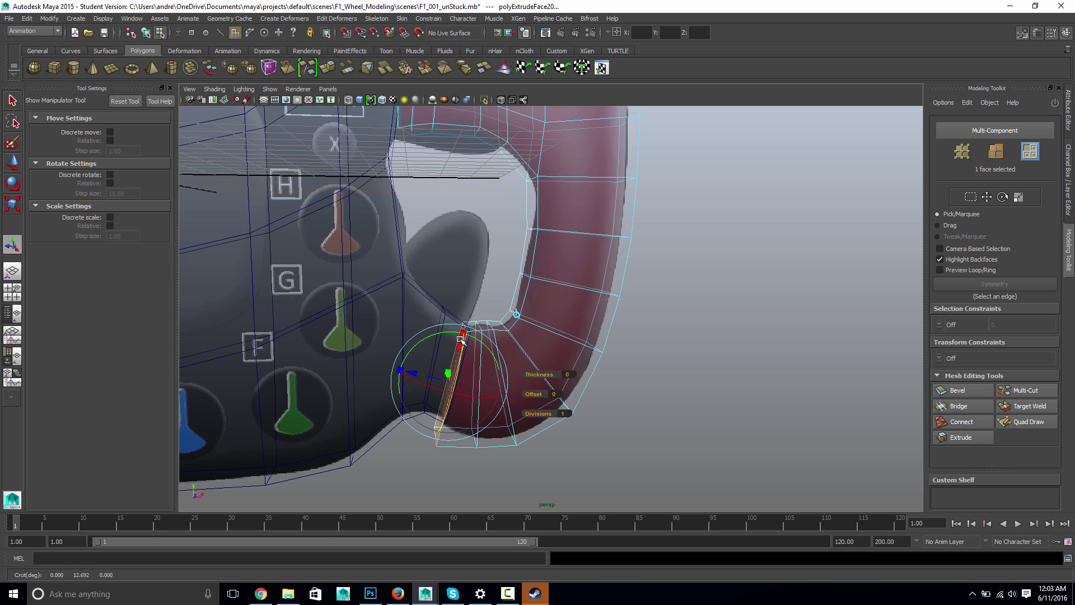
left_click(400, 368)
Step: In the top view, move the new end's upper vertices onto the upper corner of the central body's lower arm
left_click_drag(443, 388, 499, 391, "alt")
key("space")
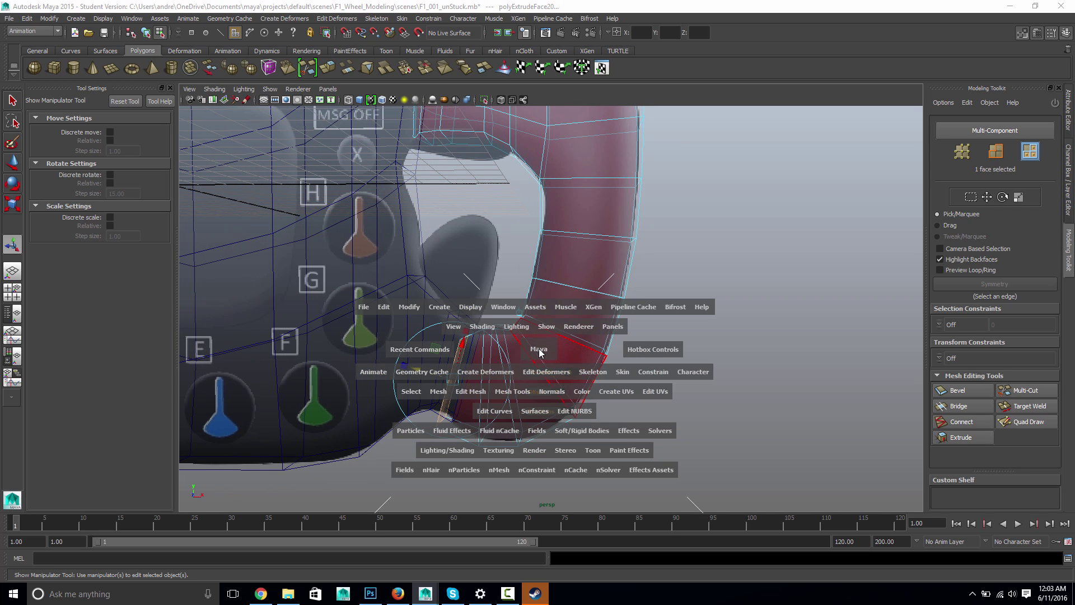
left_click(510, 349)
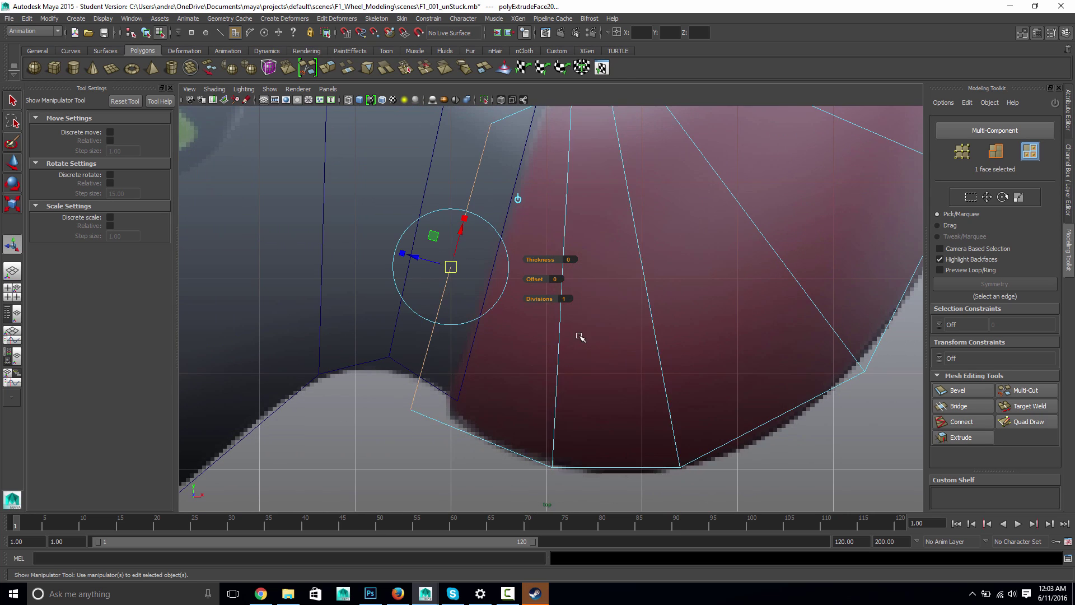
right_click_drag(544, 379, 498, 340)
scroll(627, 375, "down", 7)
scroll(627, 384, "up", 5)
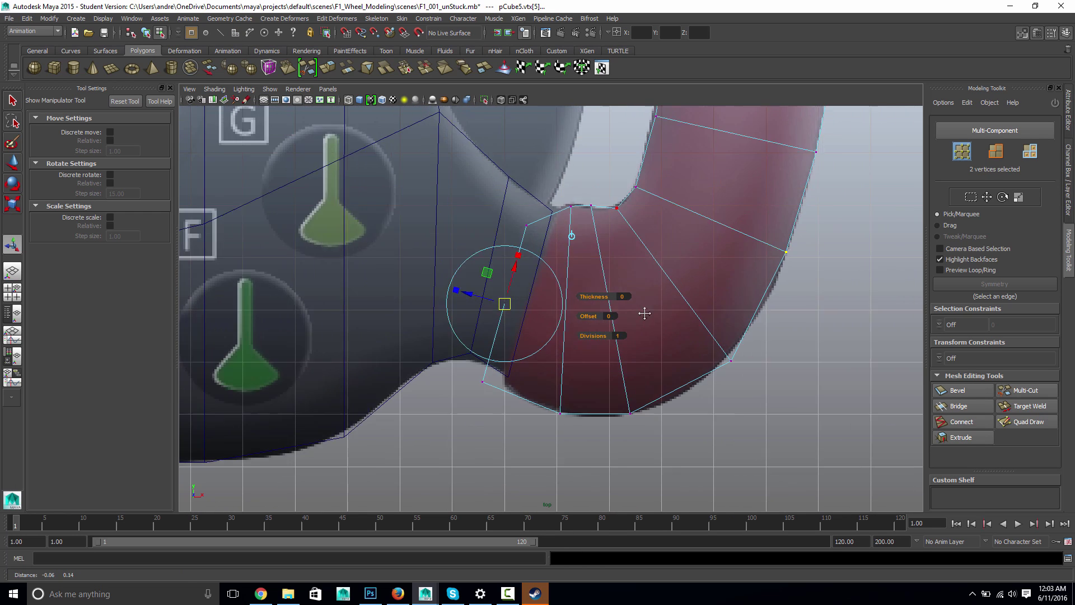
left_click(557, 328)
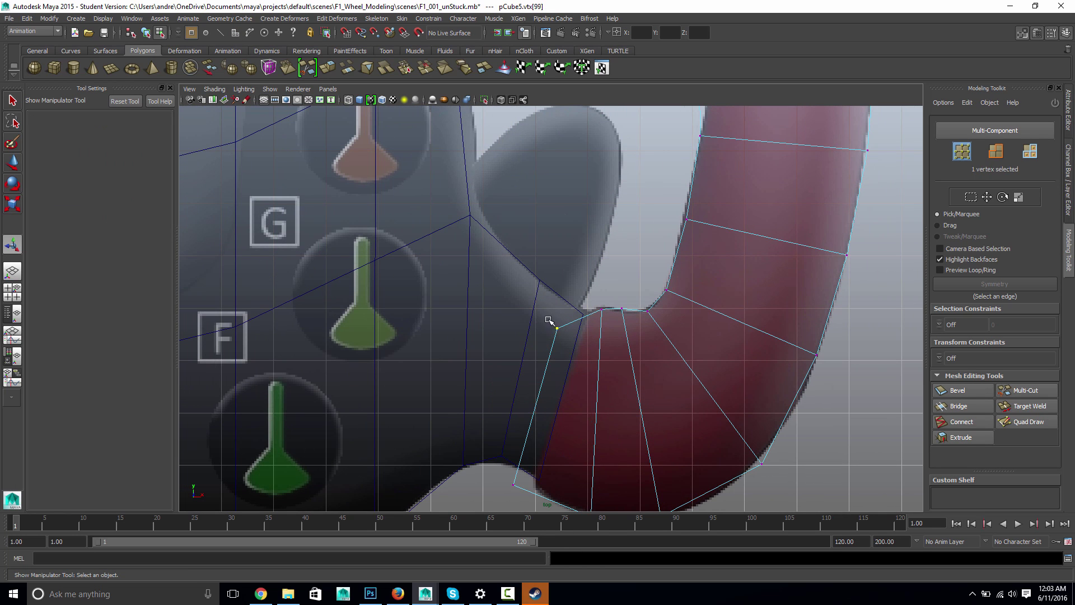
key("w")
left_click_drag(558, 329, 586, 313)
Step: Move the new end's lower vertices onto the body arm's lower corner and adjust the neighbouring vertices on the inner outline
left_click_drag(548, 450, 536, 485)
middle_click_drag(562, 460, 529, 390, "alt")
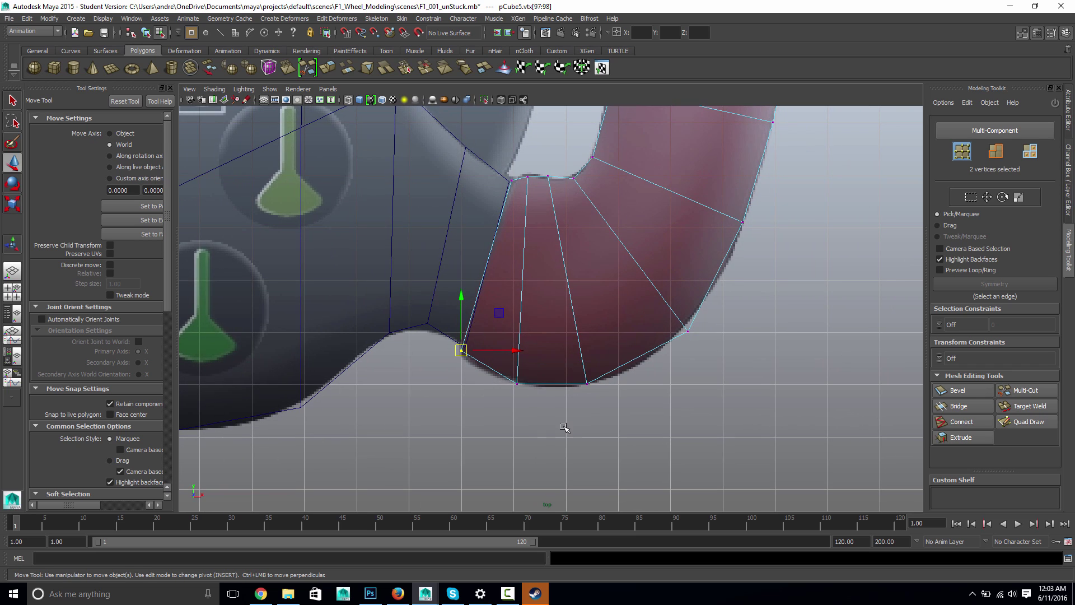
left_click_drag(543, 163, 559, 183)
scroll(585, 244, "down", 5)
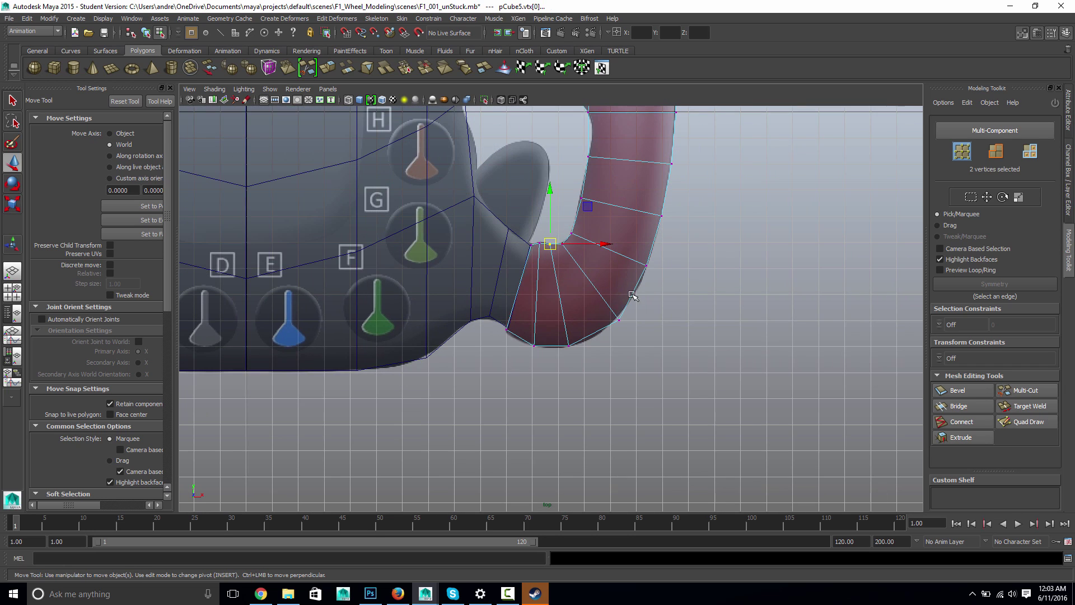
Step: Save the scene
middle_click_drag(633, 283, 731, 567, "alt")
middle_click_drag(678, 476, 638, 406, "alt")
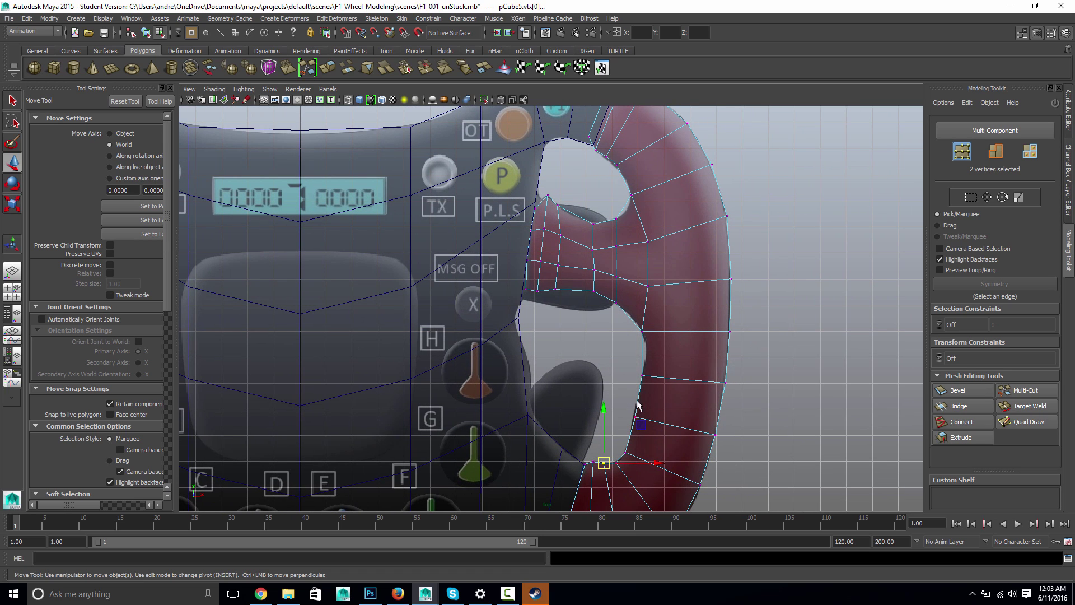
key("ctrl+s")
left_click(514, 303)
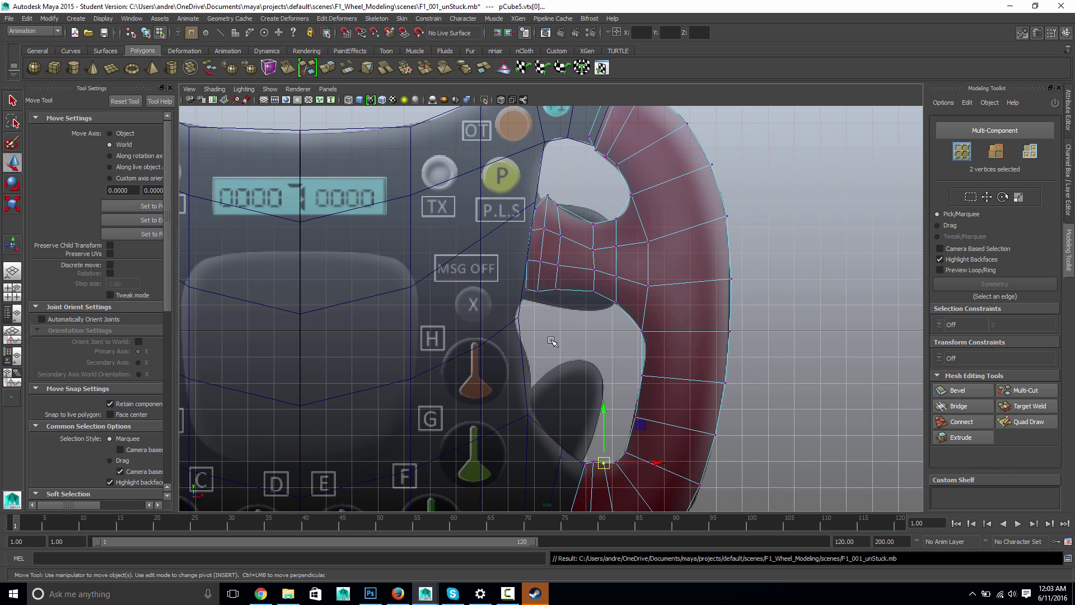
Step: Return to object selection in shaded display and select the whole right grip mesh
scroll(554, 339, "down", 3)
key("5")
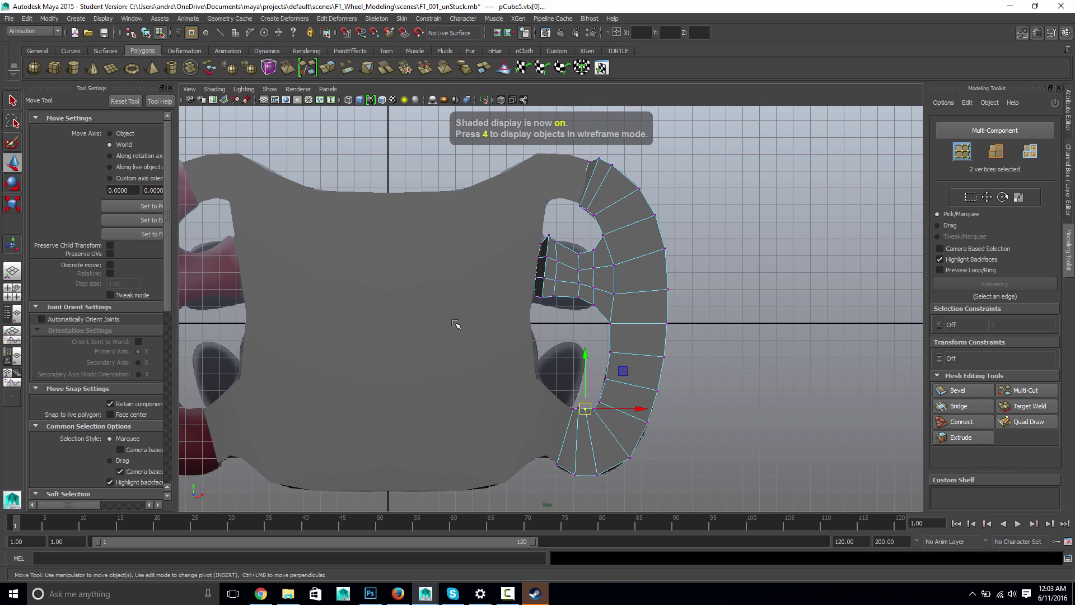
left_click(438, 326)
right_click_drag(460, 351, 494, 320)
left_click(545, 268)
left_click(488, 315)
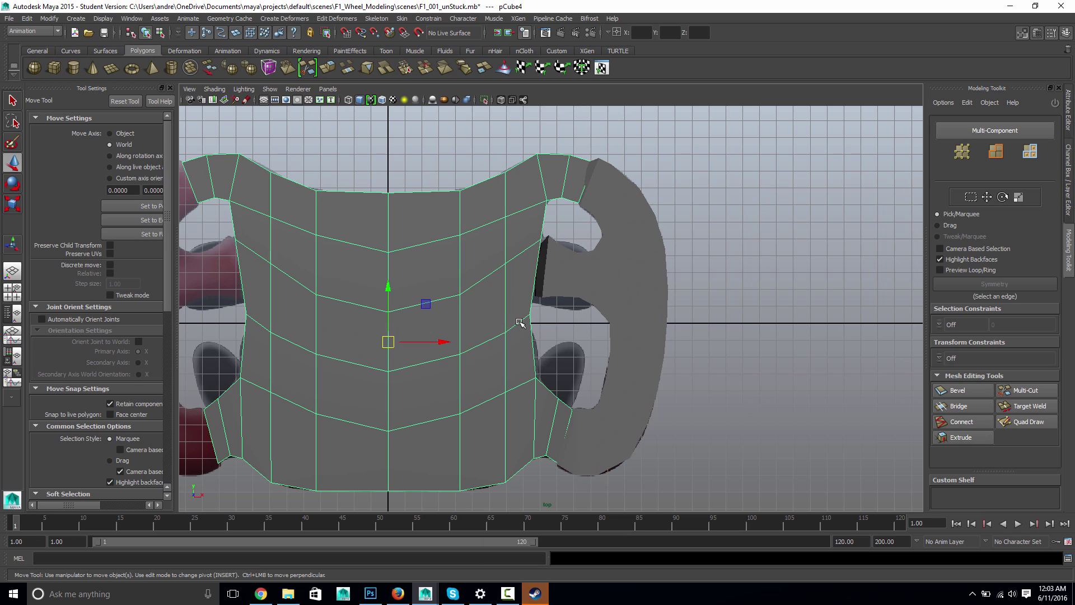
left_click(625, 437)
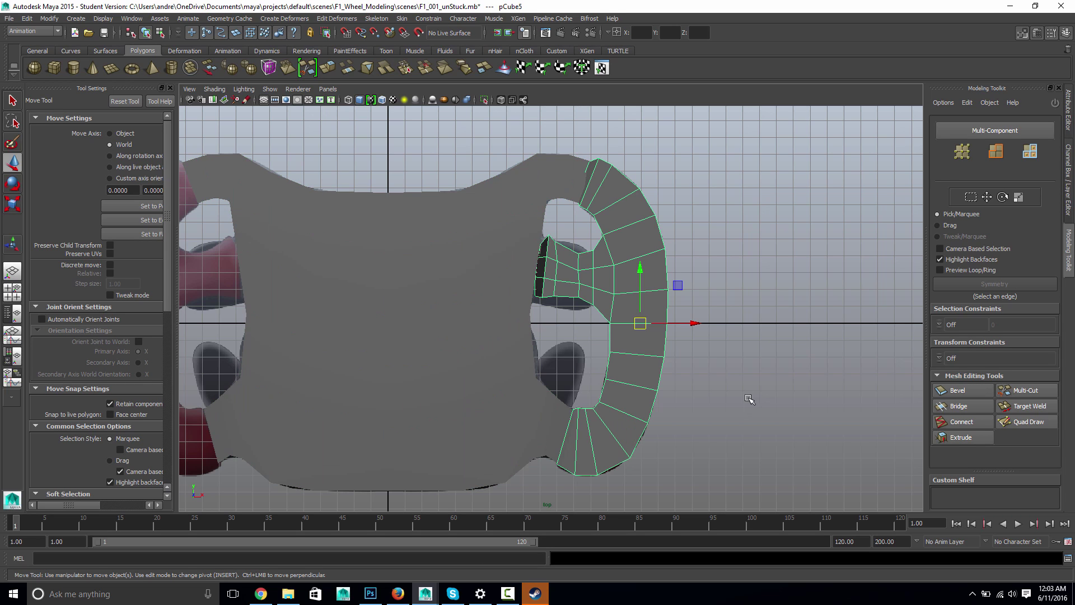
Step: Examine the right grip and central body with smooth preview in the perspective view
left_click_drag(765, 392, 671, 360, "alt")
key("space")
key("3")
left_click(367, 312)
key("3")
scroll(399, 325, "down", 4)
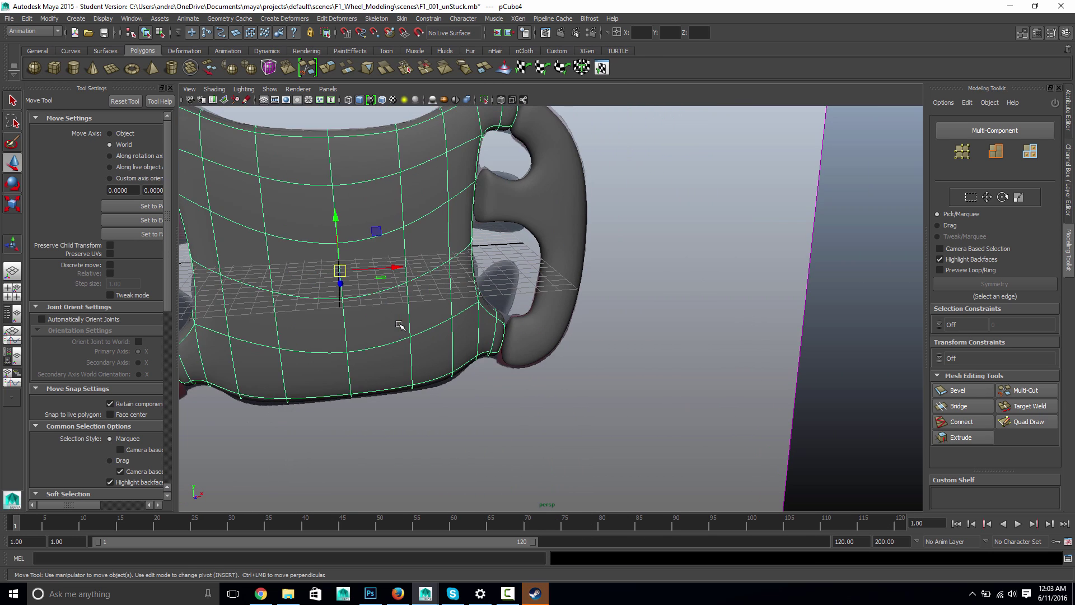
Step: Turn off smooth preview on the central body and right grip, and select the central body mesh
key("1")
left_click(561, 326)
key("1")
scroll(560, 338, "down", 3)
scroll(501, 328, "up", 1)
left_click_drag(501, 330, 478, 335, "alt")
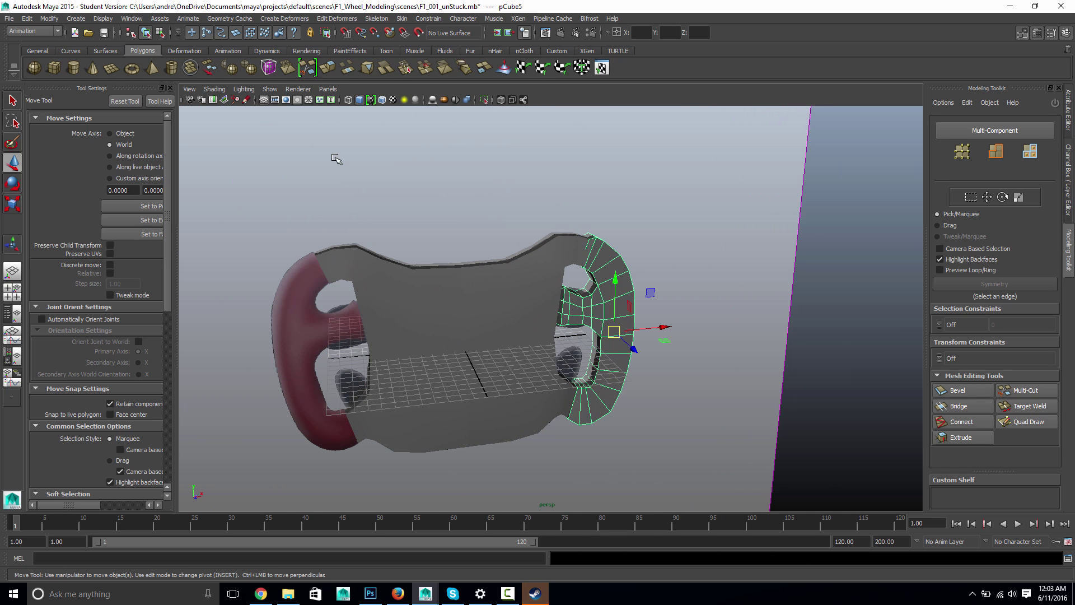
left_click(427, 356)
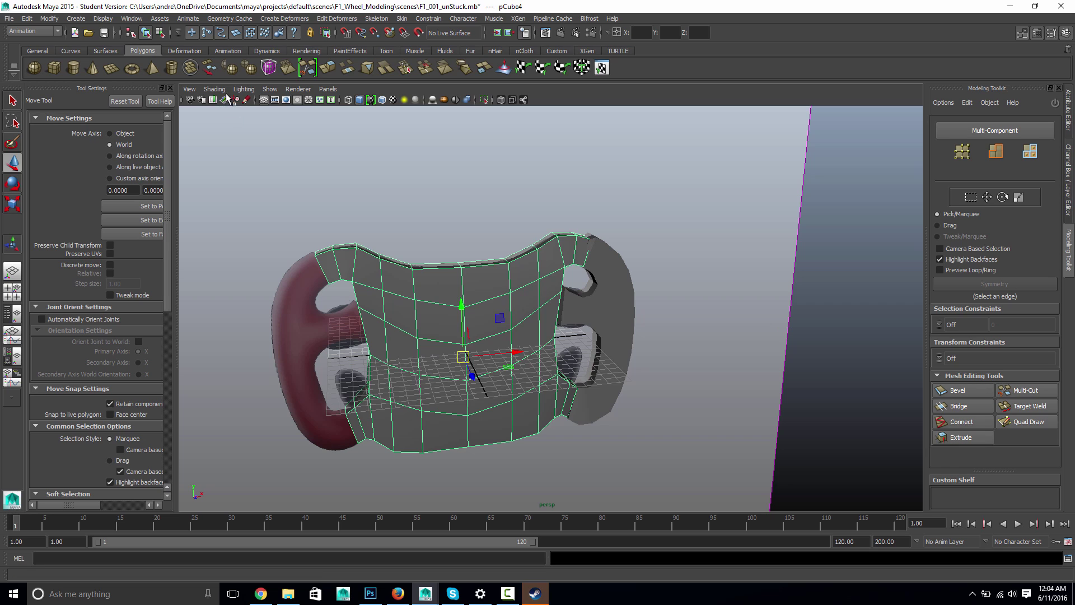
Step: Apply Smooth to the central body mesh and the right grip mesh, and clear the selection
left_click(249, 69)
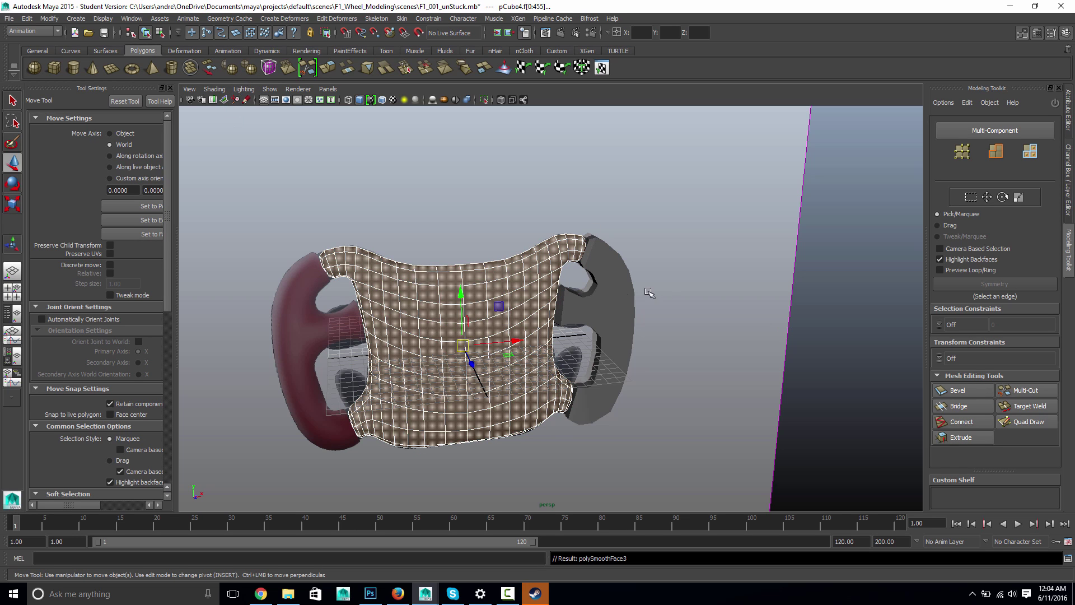
left_click(618, 292)
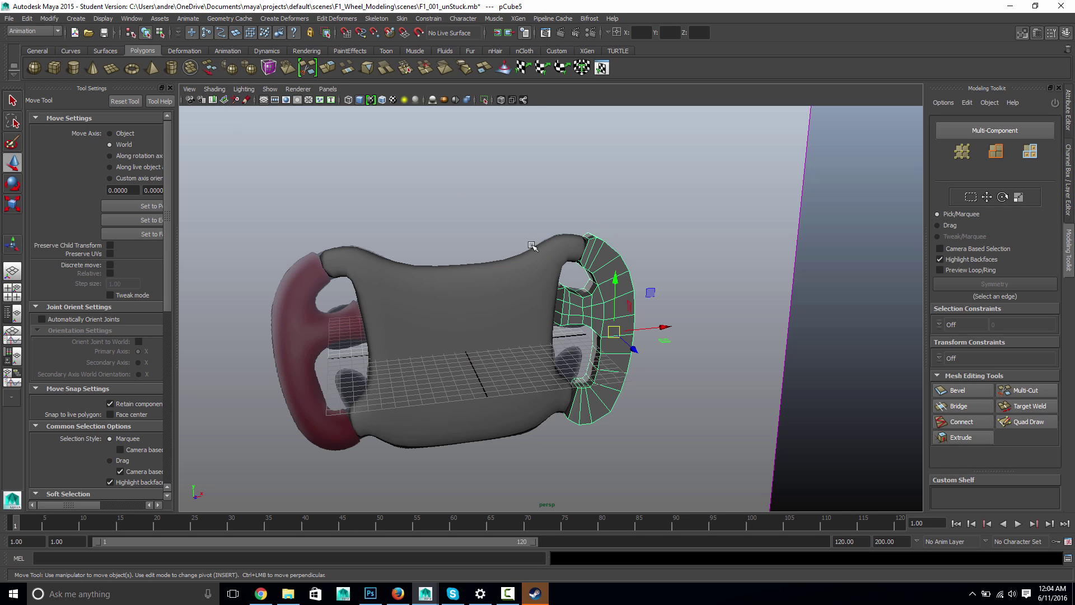
left_click(249, 68)
left_click(444, 210)
Step: Examine the smoothed body and right grip in the perspective view and compare them with the reference image in wireframe
left_click_drag(443, 210, 510, 301, "alt")
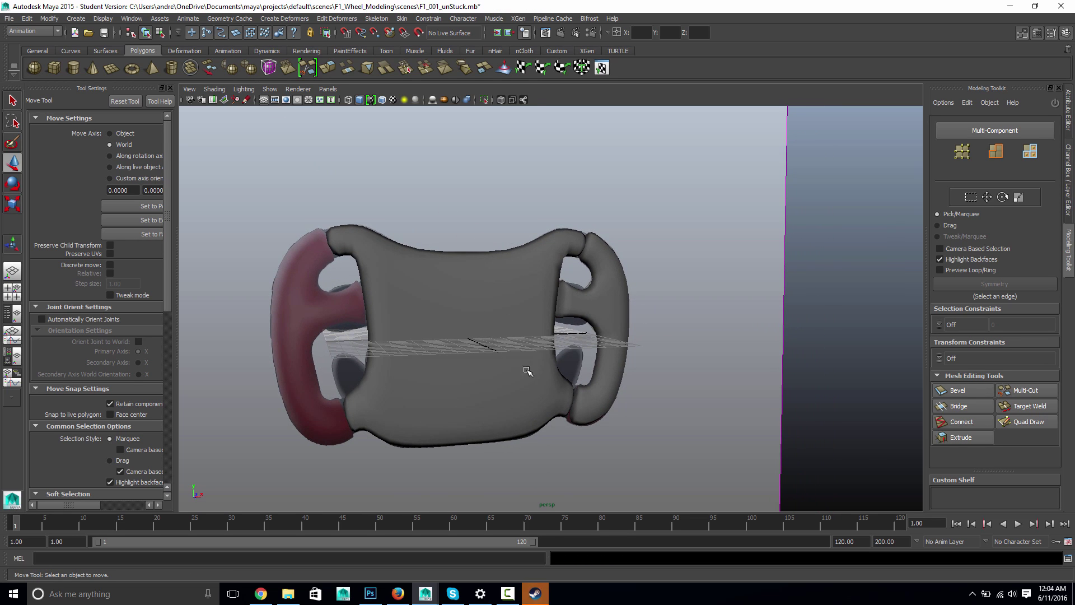
left_click_drag(520, 375, 476, 376, "alt")
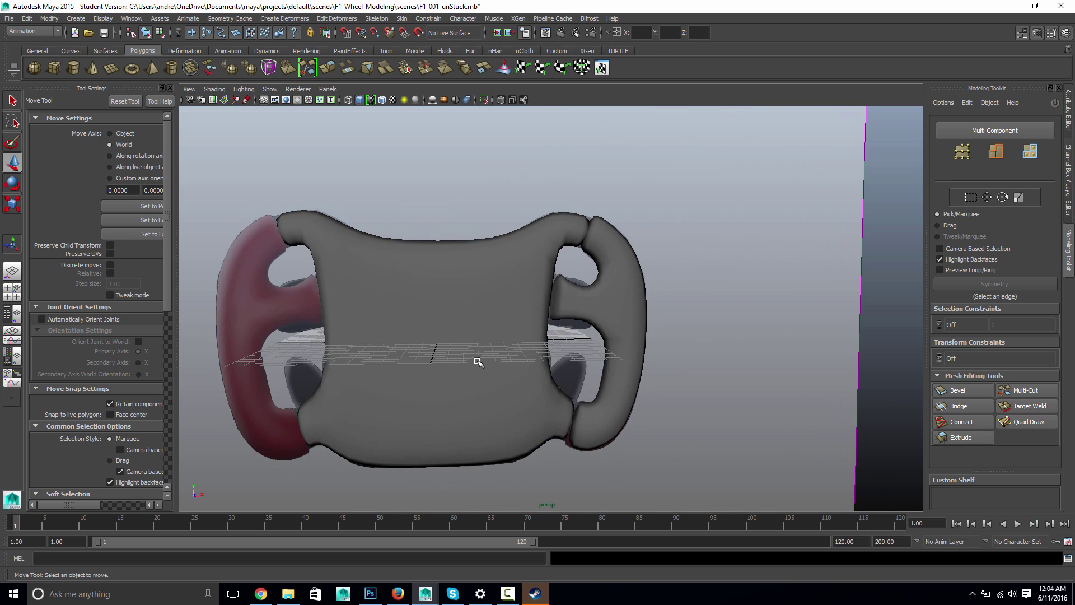
key("4")
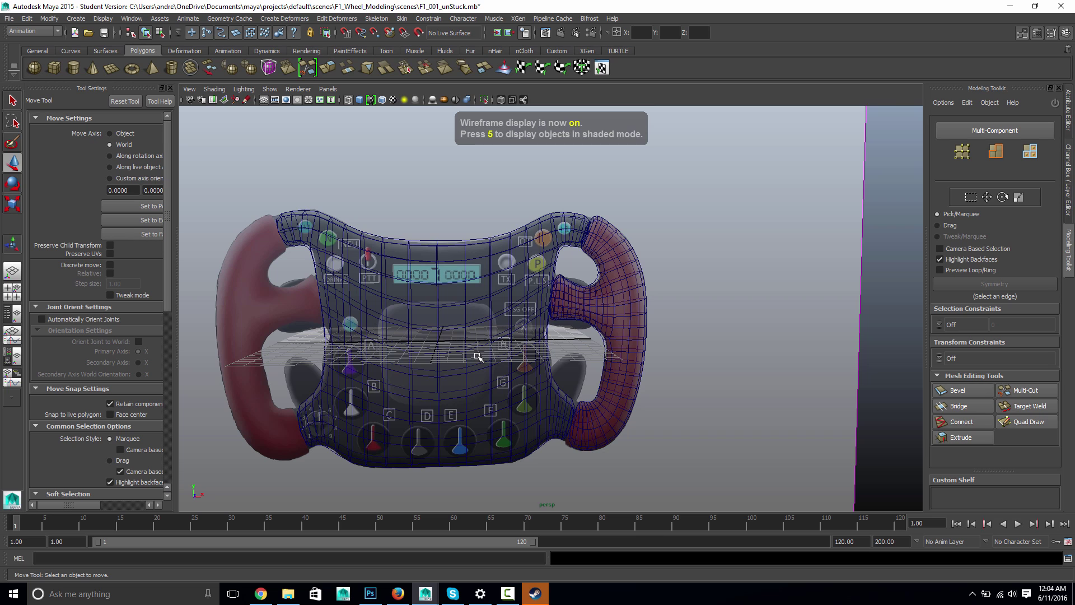
key("5")
left_click_drag(520, 336, 554, 305, "alt")
Step: Select a vertex at the inner end of the right grip's middle arm in wireframe display
left_click(560, 299)
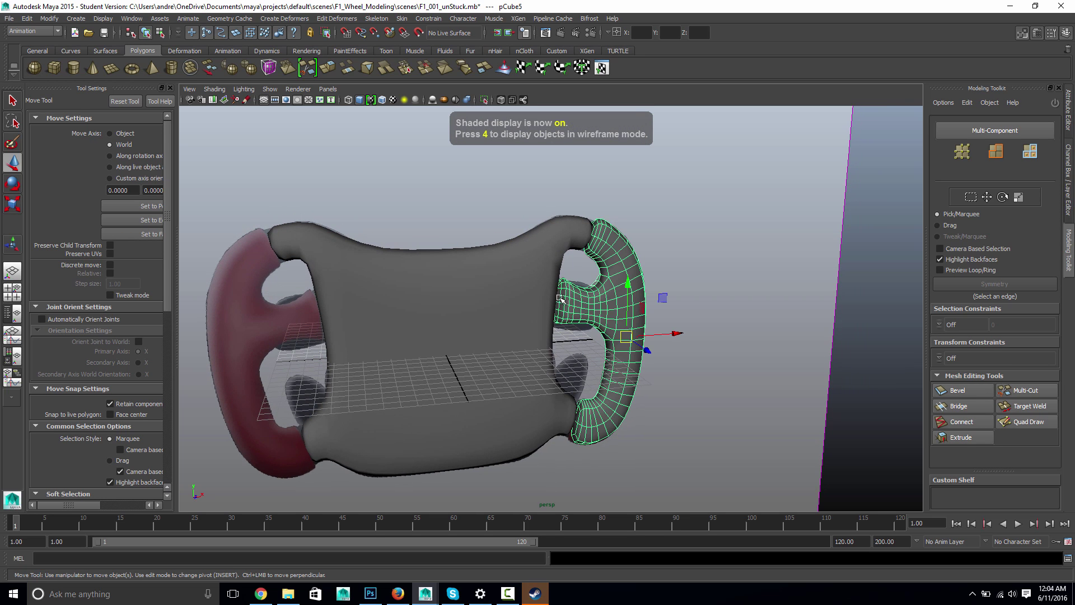
right_click_drag(443, 332, 662, 330, "alt")
left_click_drag(568, 320, 585, 291, "alt")
key("4")
right_click(583, 290)
right_click_drag(584, 291, 585, 287)
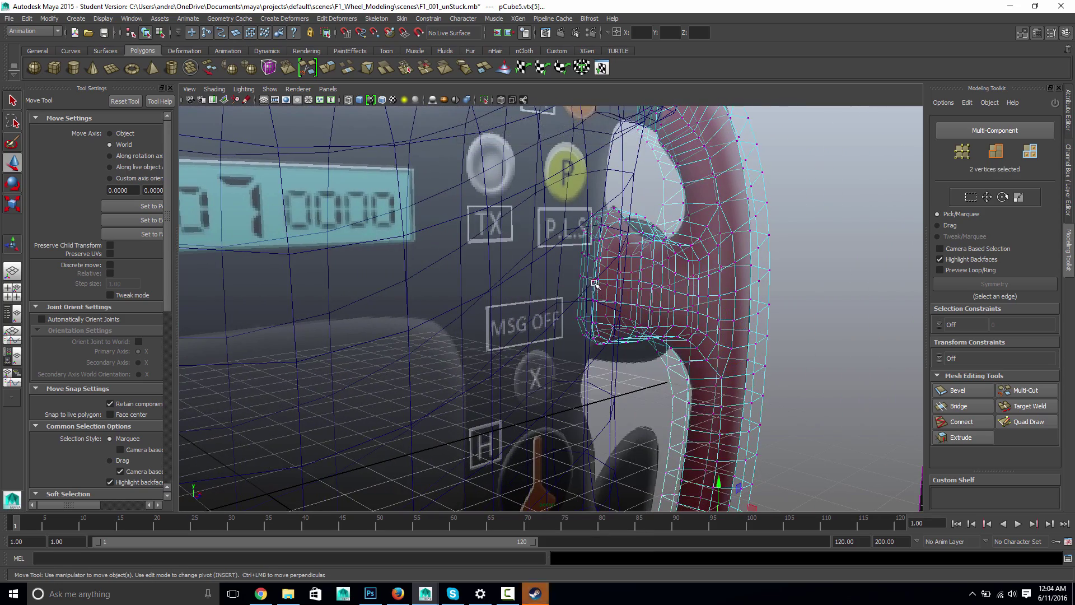
left_click_drag(614, 329, 497, 329, "alt")
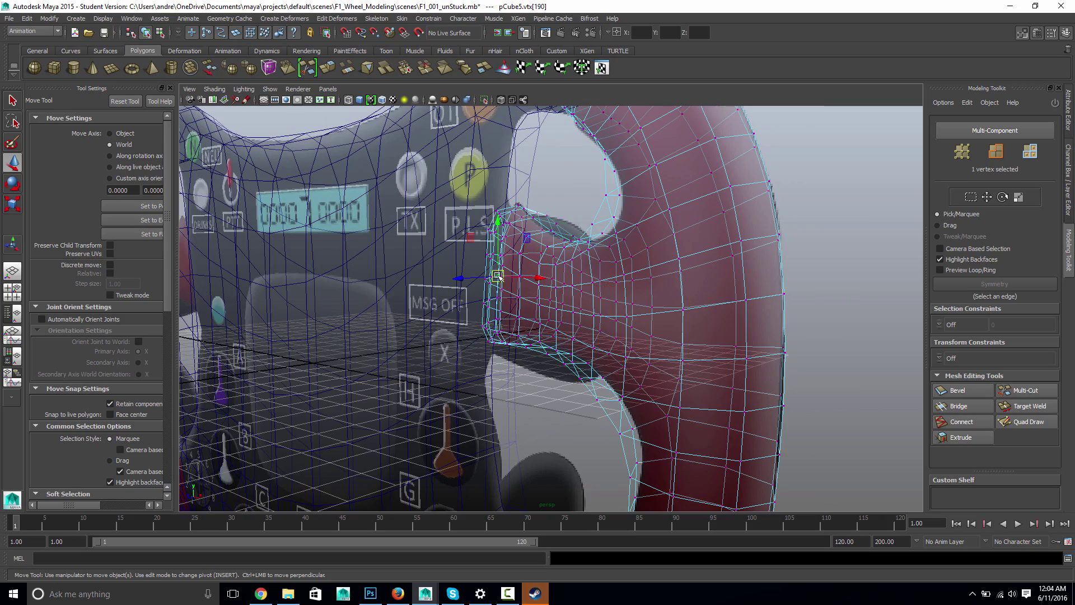
left_click_drag(497, 274, 619, 318, "alt")
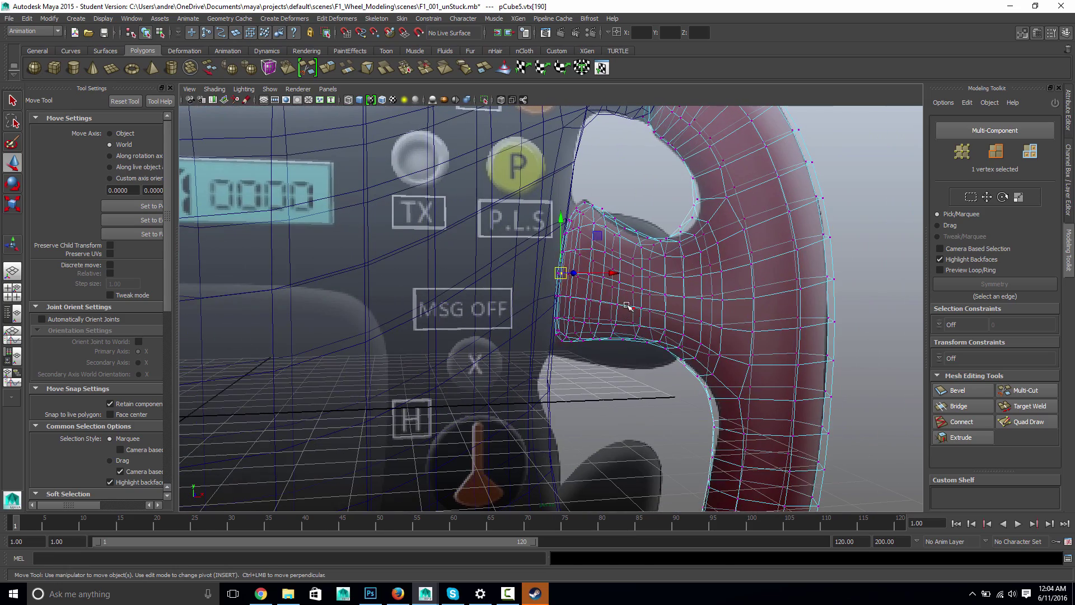
Step: Return the right grip to object selection and isolate it in shaded display to examine its middle arm's inner end
right_click(711, 307)
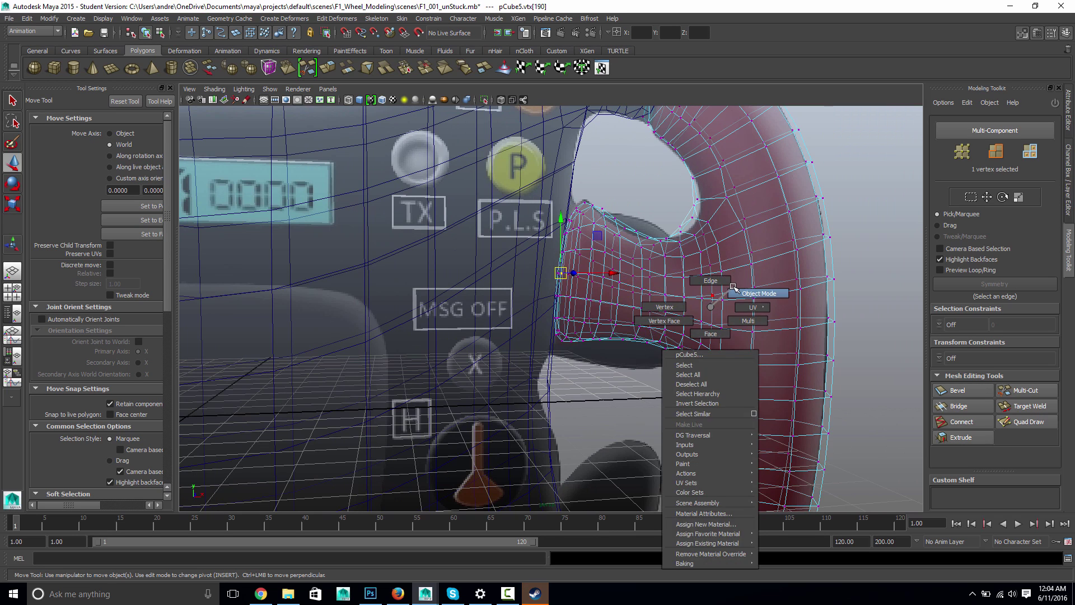
left_click(732, 287)
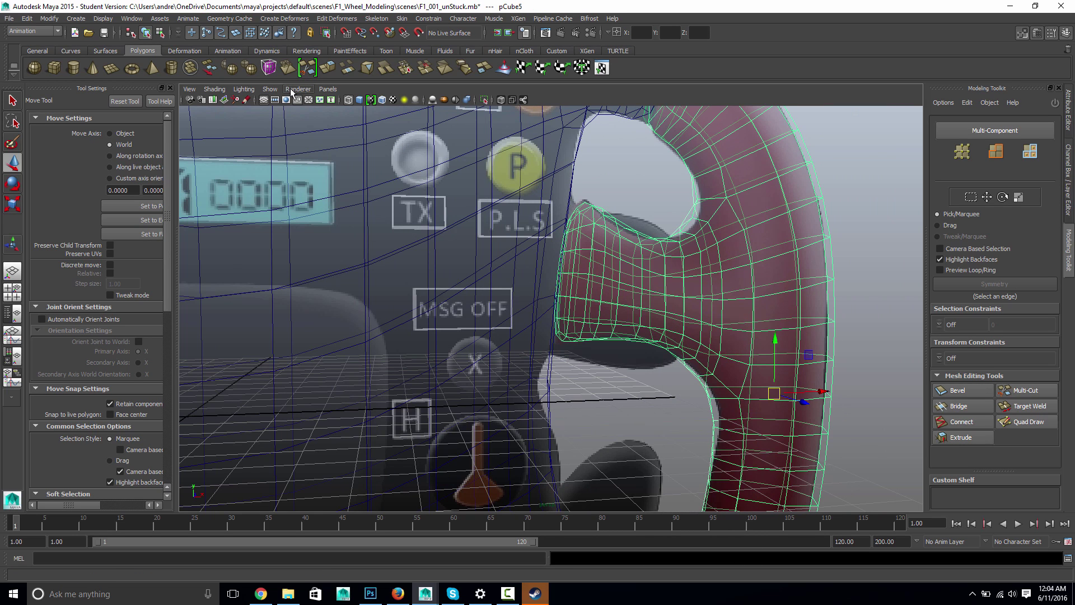
left_click(272, 89)
mouse_move(280, 105)
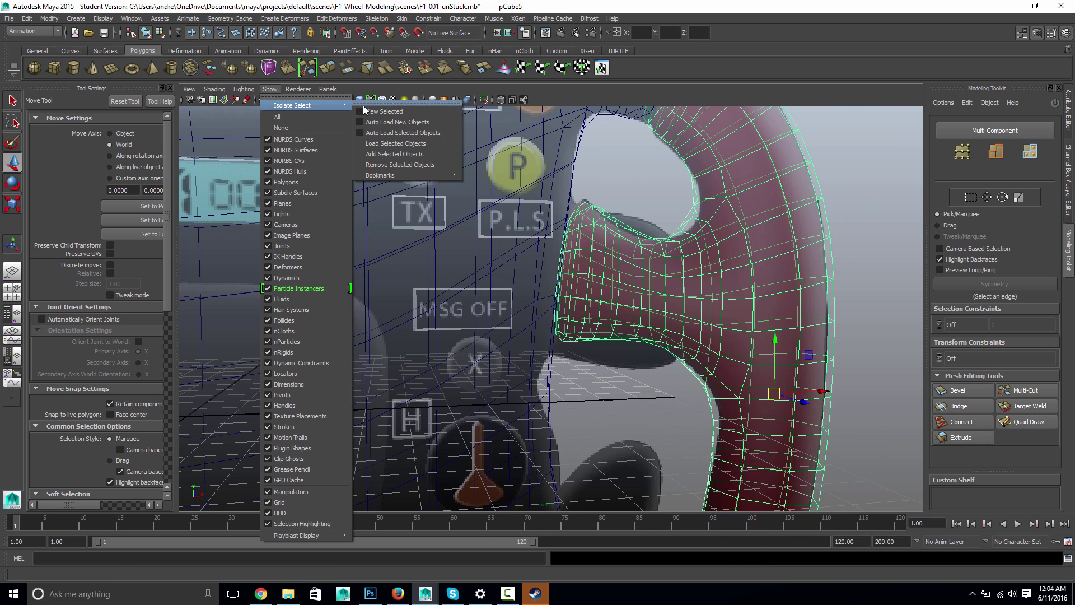
left_click(386, 110)
left_click_drag(464, 253, 553, 284, "alt")
key("5")
left_click_drag(628, 319, 627, 293, "alt")
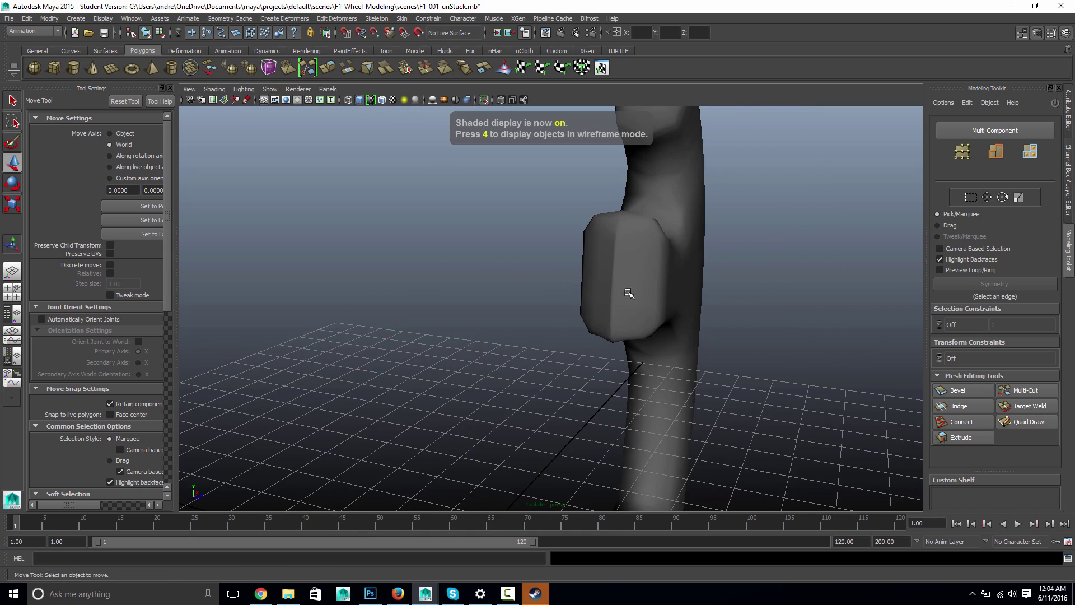
left_click(648, 333)
mouse_move(579, 338)
left_mouse_down("alt")
mouse_move(585, 300)
mouse_move(556, 348)
mouse_move(581, 352)
left_mouse_up("alt")
scroll(579, 353, "down", 5)
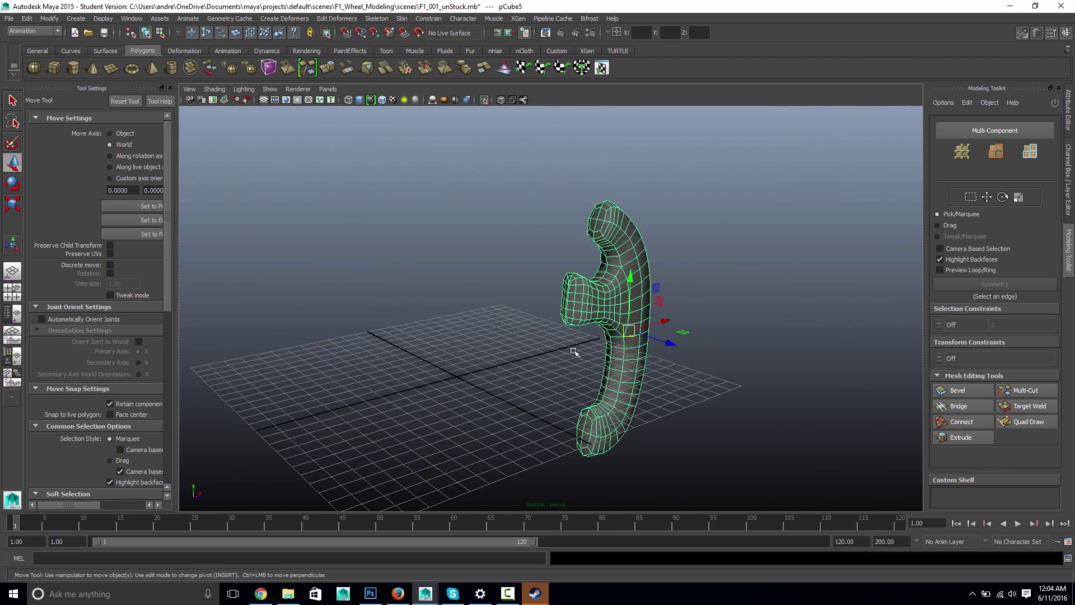
scroll(574, 351, "up", 2)
Step: Undo the isolation, the vertex selection and the smoothing of the right grip
key("ctrl+z")
key("ctrl+z")
key("ctrl+z")
key("ctrl+z")
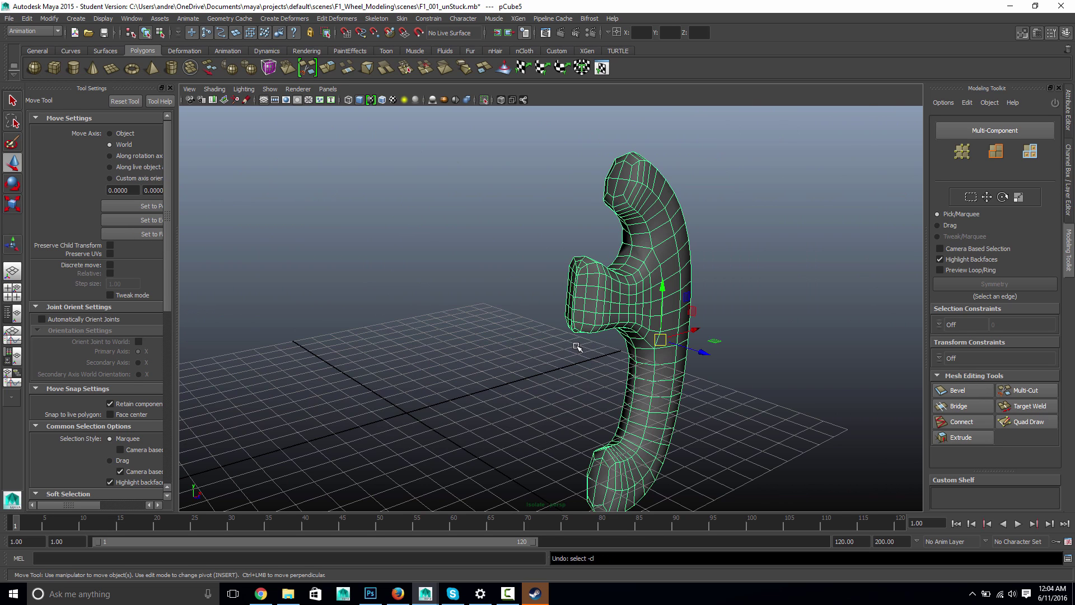
key("ctrl+z")
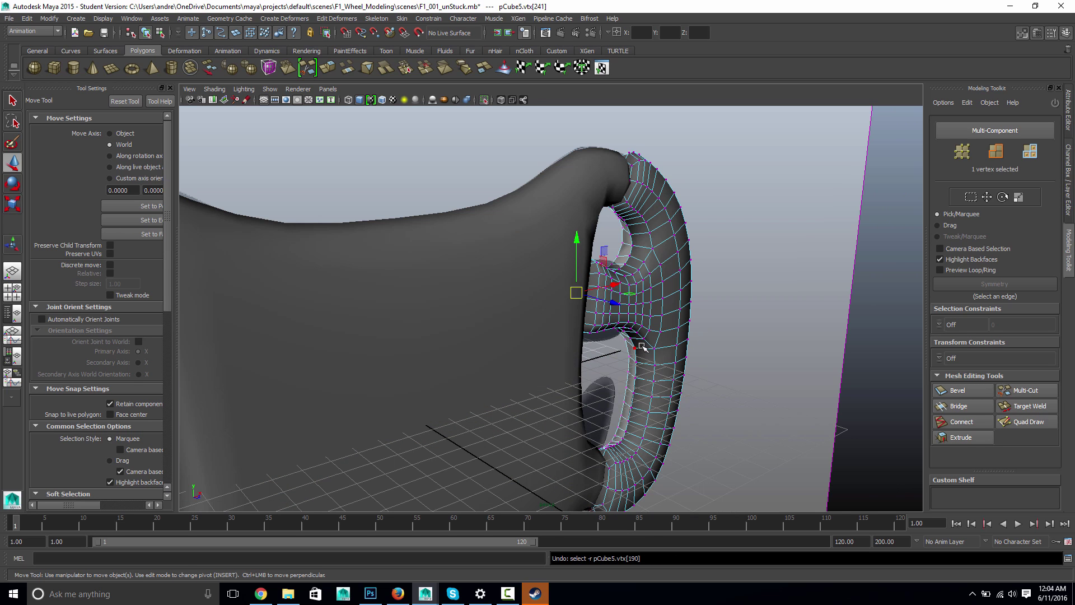
key("ctrl+z")
key("ctrl+z")
key("ctrl+z")
key("ctrl+z")
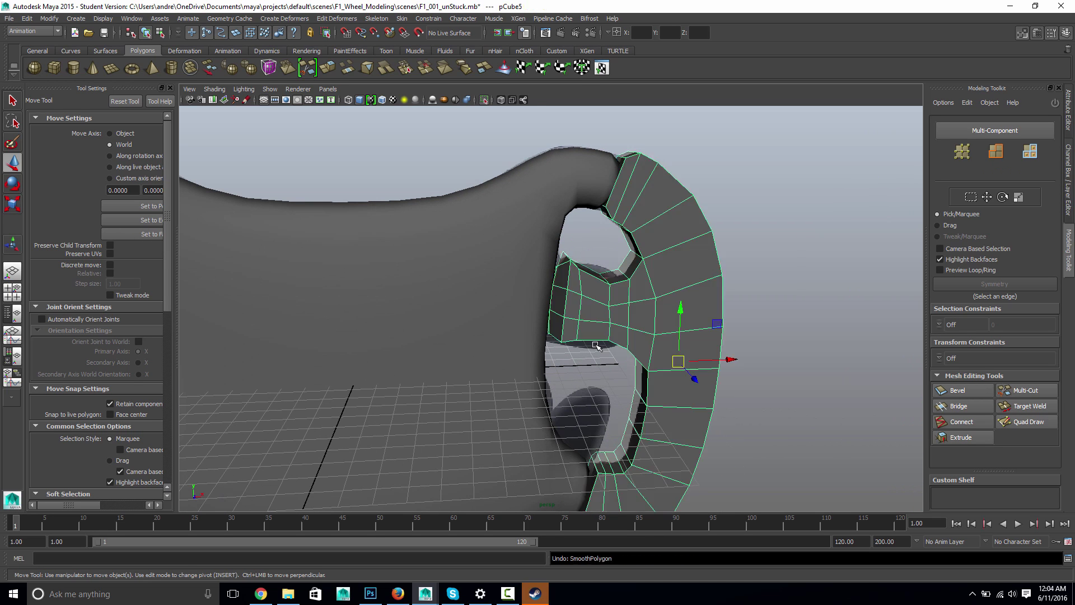
key("ctrl+z")
key("ctrl+z")
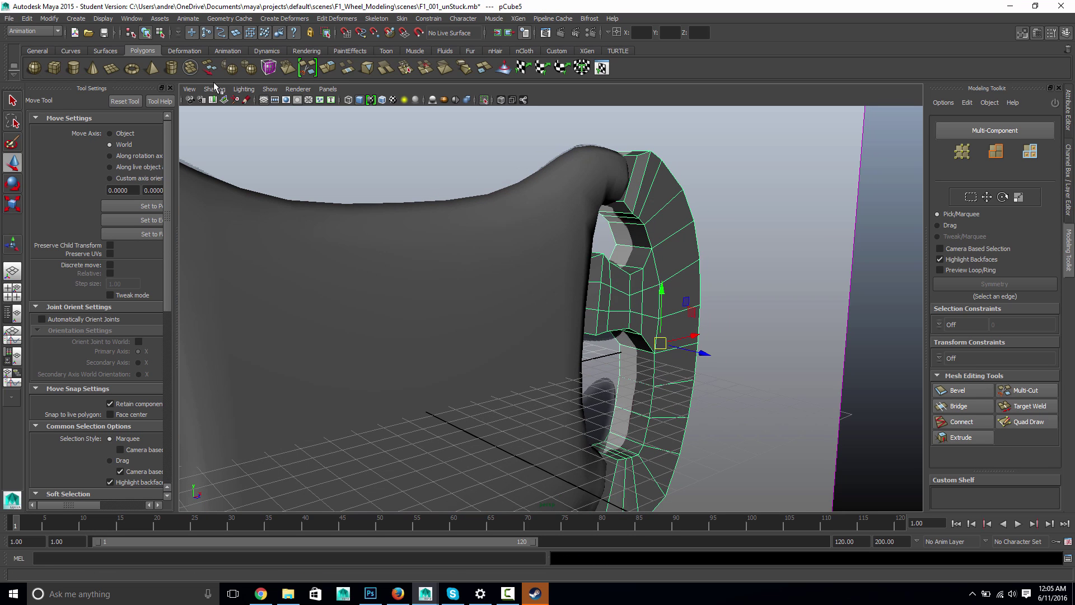
Step: Isolate the unsmoothed right grip and bring the inner end of its middle arm into close view
left_click(278, 93)
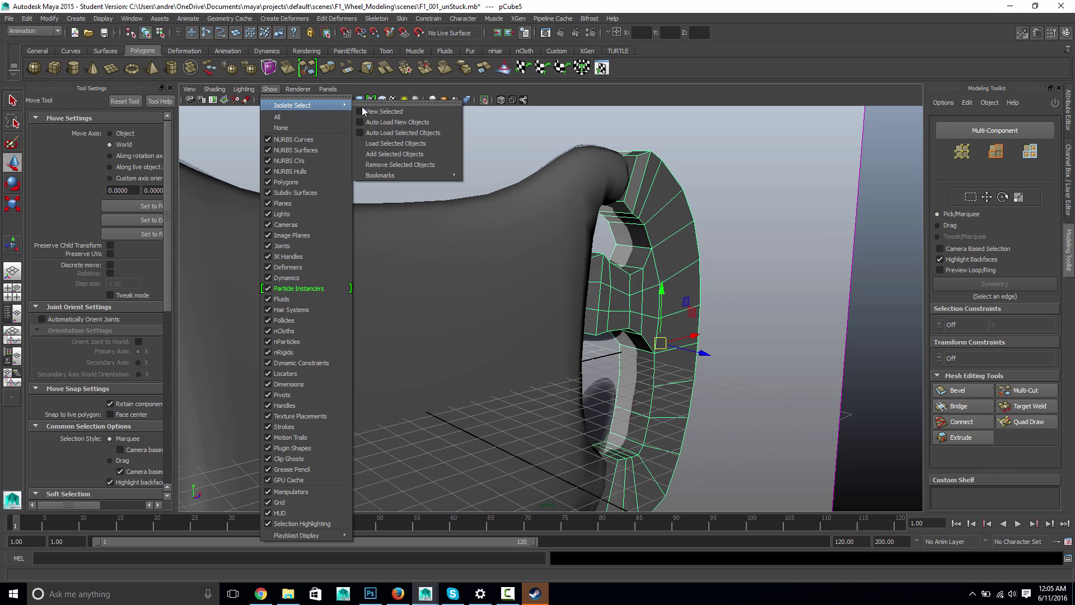
left_click(378, 112)
left_click_drag(490, 232, 497, 254, "alt")
right_click_drag(498, 257, 765, 307, "alt")
left_click_drag(765, 307, 583, 280, "alt")
Step: Scale the six edges bordering the narrow strip on the middle arm's end face, uncrossing and widening the strip and shortening it vertically
right_click(637, 225)
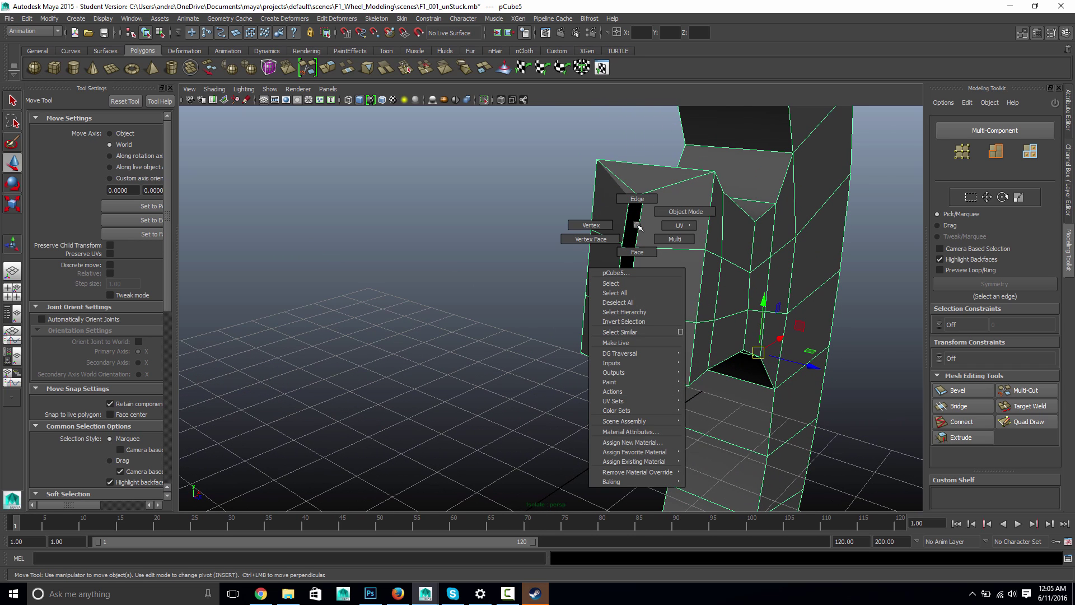
left_click(638, 210)
left_click(640, 220)
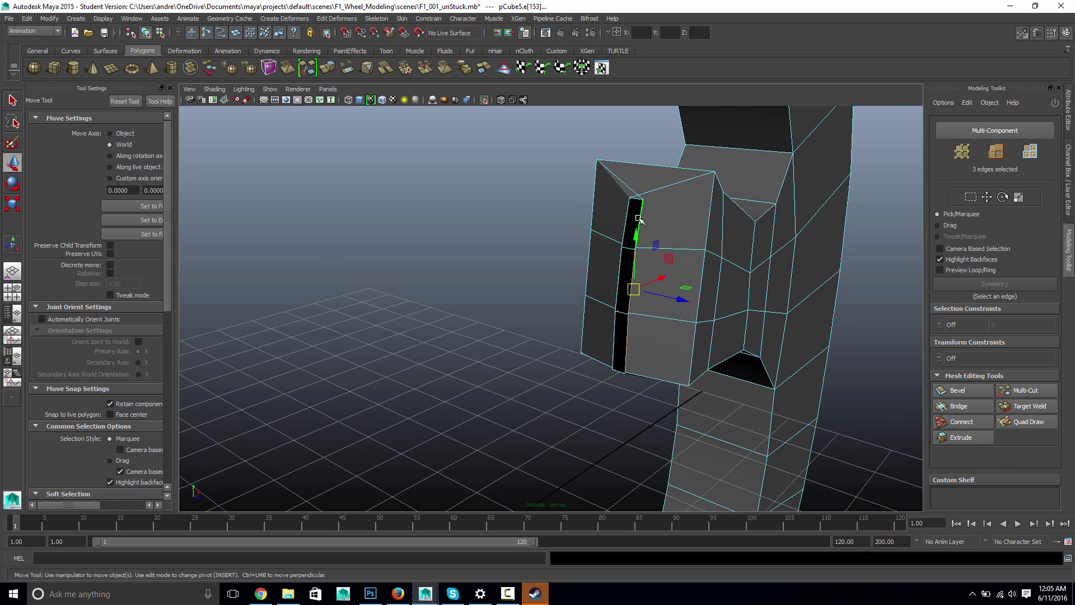
left_click_drag(635, 301, 619, 355, "alt")
key("r")
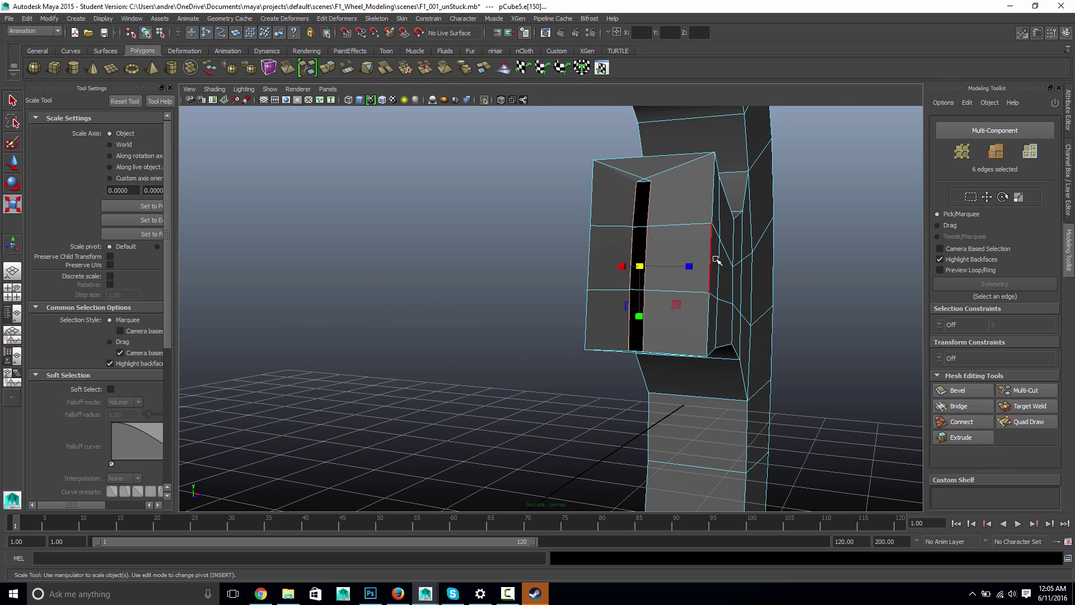
left_click_drag(689, 266, 514, 266)
mouse_move(596, 368)
left_mouse_down("alt")
mouse_move(595, 332)
mouse_move(583, 375)
mouse_move(587, 357)
left_mouse_up("alt")
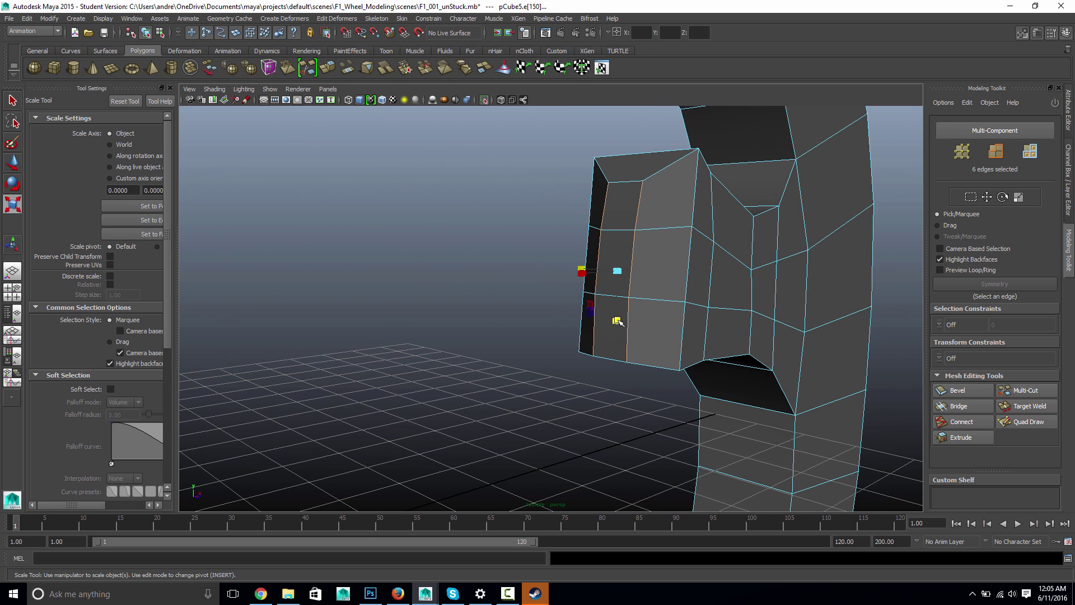
left_click_drag(616, 321, 617, 314, "alt")
Step: Raise the selected end-face edges slightly and rotate them to tilt the middle arm's inner end
key("w")
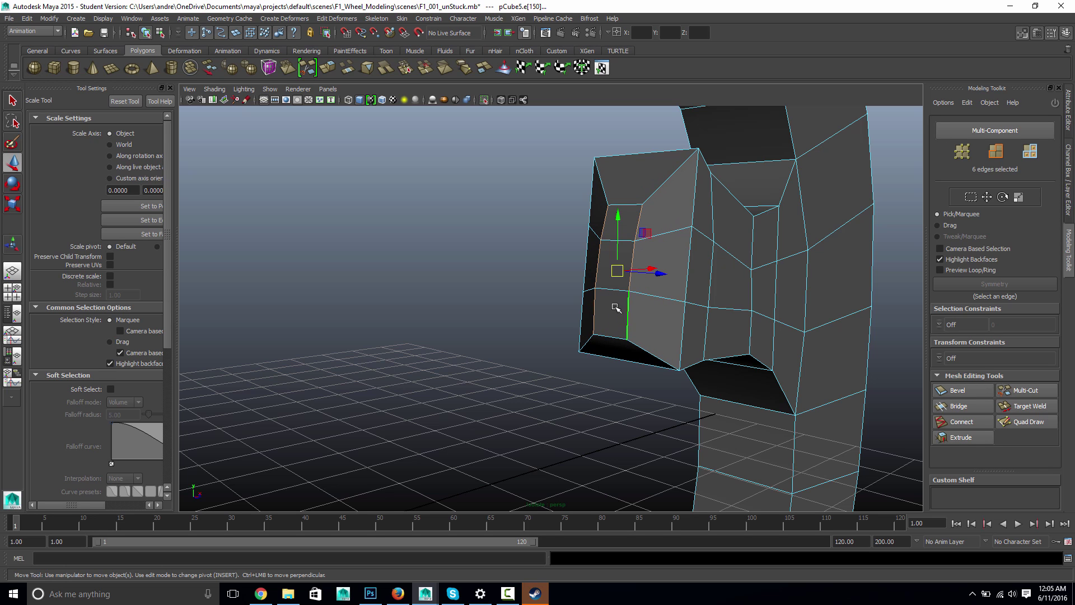
left_click_drag(618, 216, 618, 199)
left_click_drag(596, 254, 536, 268, "alt")
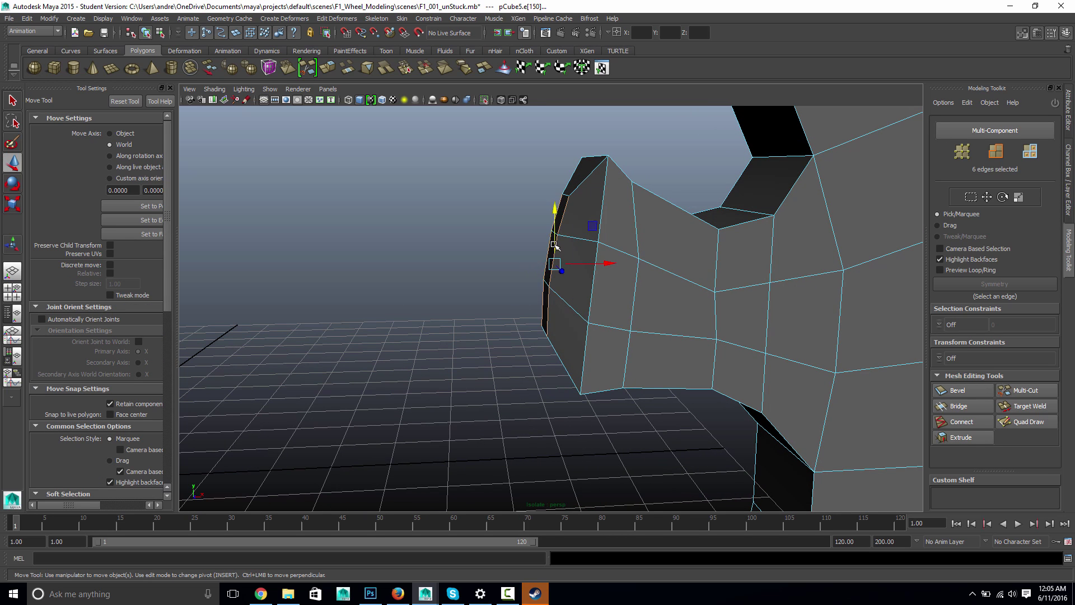
key("e")
left_click_drag(551, 239, 538, 219)
left_click_drag(512, 295, 700, 308, "alt")
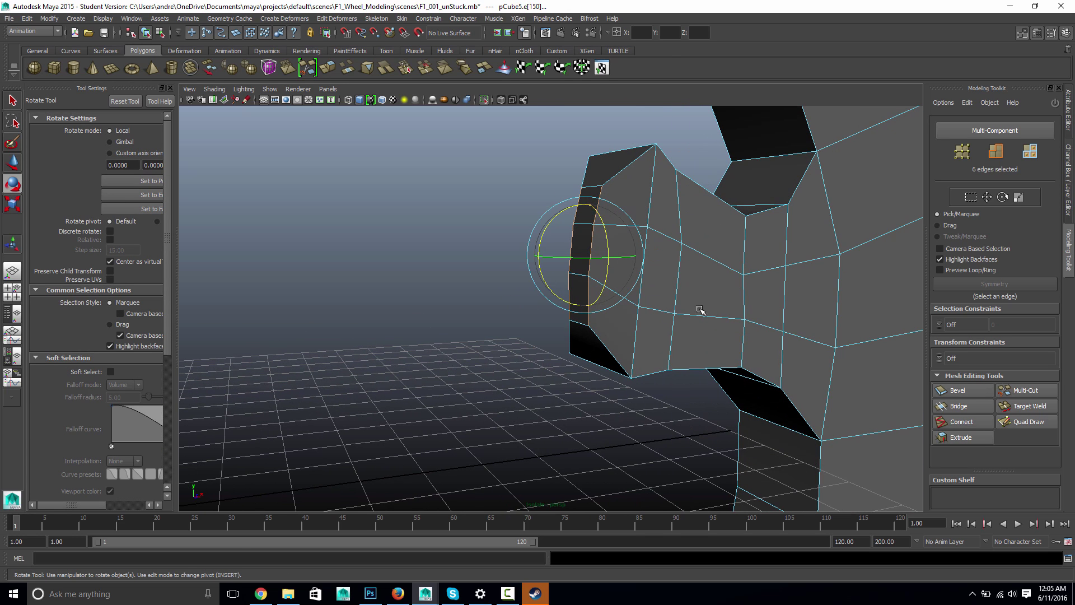
Step: Show all objects again and return the right grip to object selection
left_click(270, 90)
mouse_move(273, 105)
left_click(383, 110)
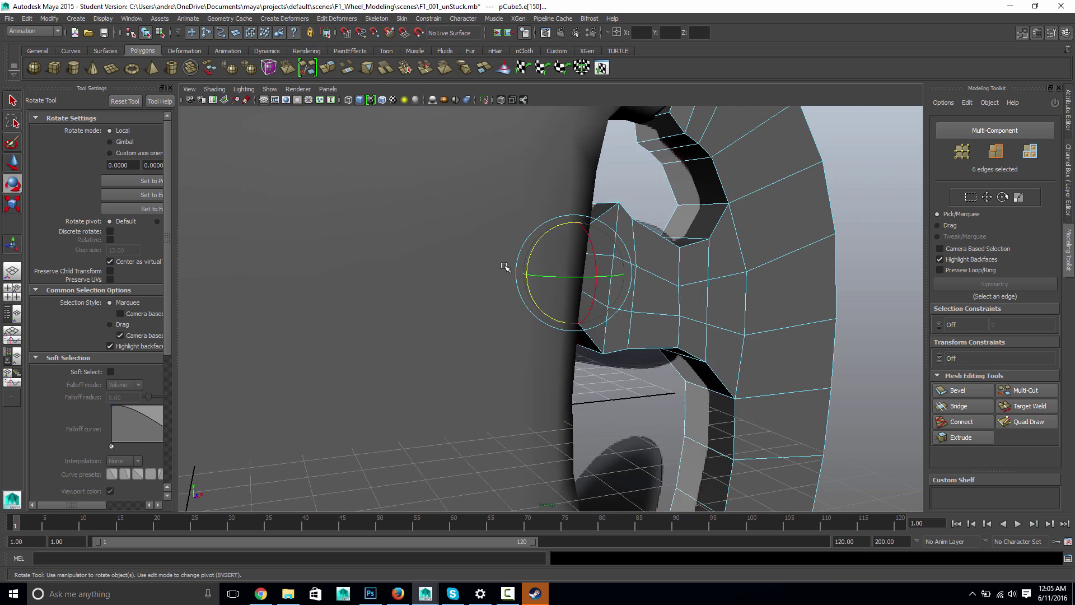
right_click_drag(669, 320, 714, 288)
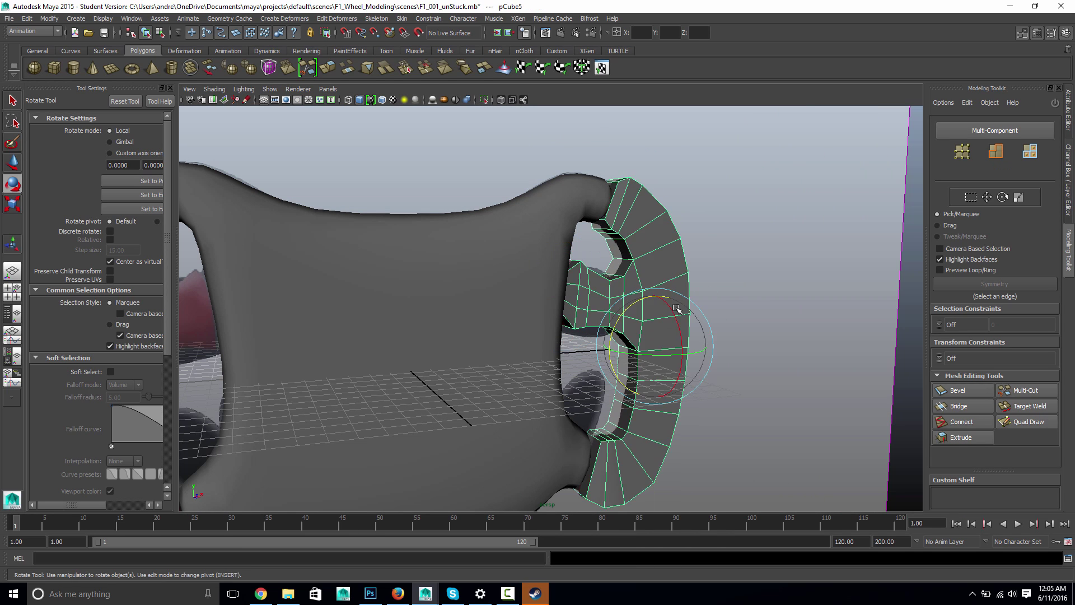
Step: Apply Smooth to the reshaped right grip and compare it with the reference image in wireframe
left_click(250, 67)
left_click(783, 263)
left_click_drag(690, 314, 579, 307, "alt")
left_click(591, 311)
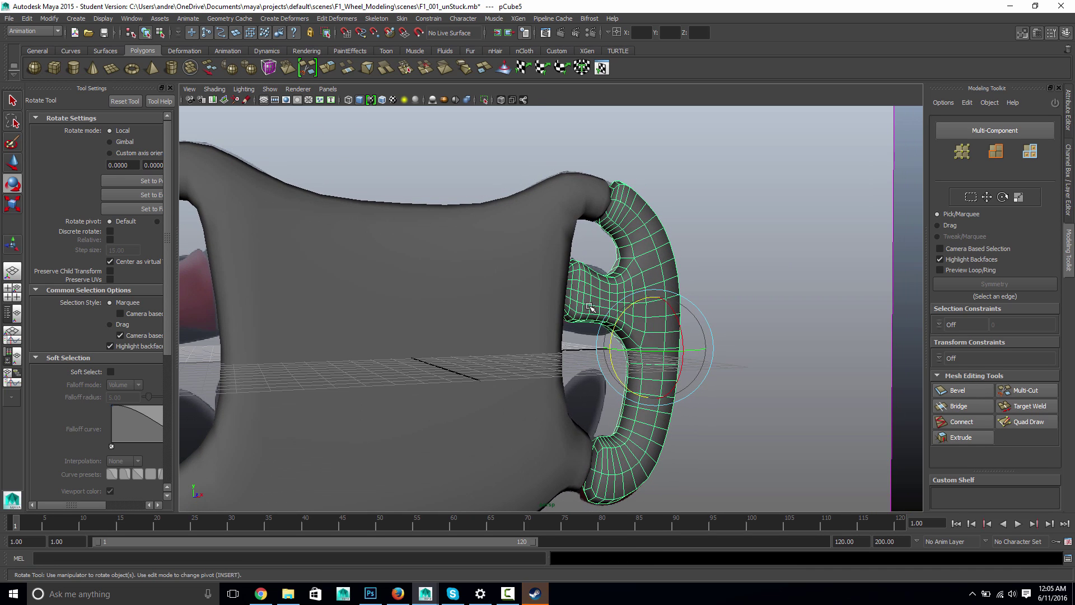
key("4")
mouse_move(515, 298)
left_mouse_down("alt")
mouse_move(542, 298)
mouse_move(523, 298)
left_mouse_up("alt")
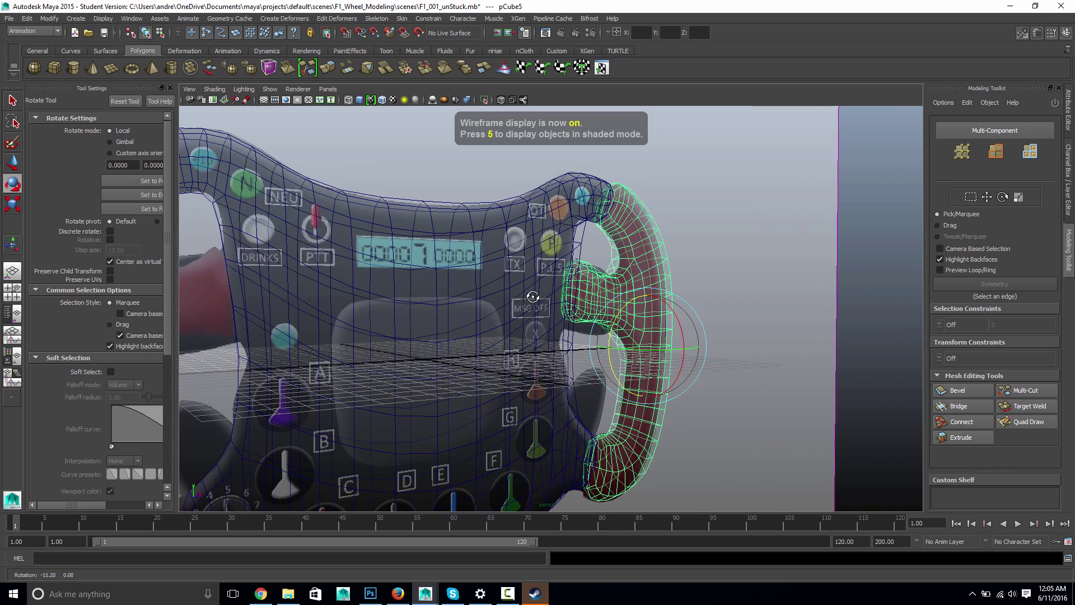
Step: Isolate the smoothed right grip in shaded display, close on its middle arm
left_click(270, 89)
mouse_move(273, 108)
left_click(372, 111)
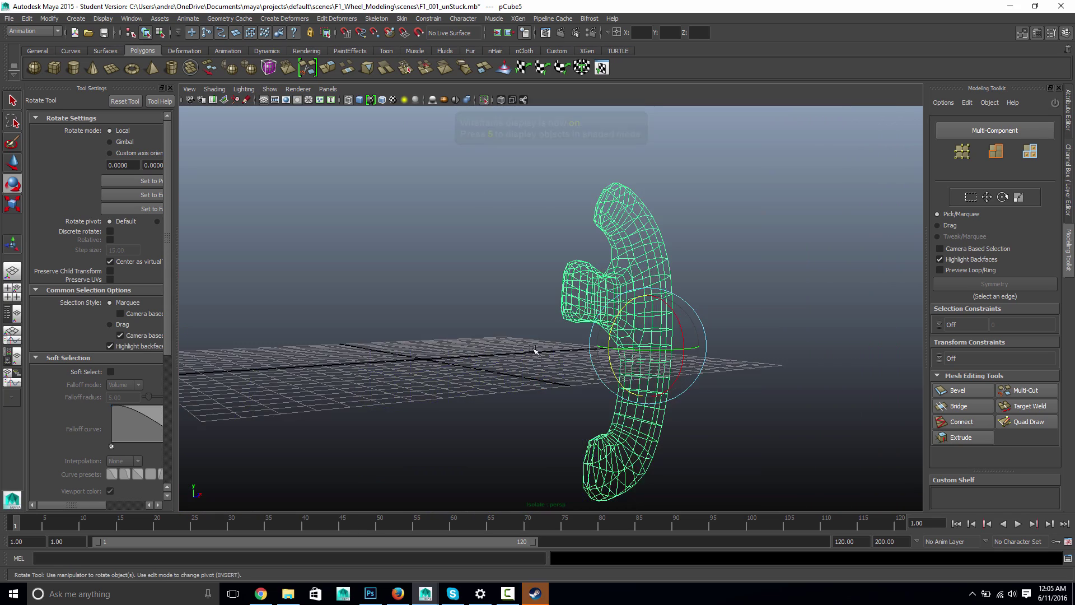
left_click_drag(546, 350, 585, 334, "alt")
key("5")
scroll(595, 312, "up", 5)
Step: Select a vertex in the centre of the middle arm's end face and enable soft selection with a falloff radius of 2.58
left_click(792, 292)
left_click(623, 276)
right_click_drag(622, 275, 566, 272)
left_click_drag(781, 307, 750, 312, "alt")
key("b")
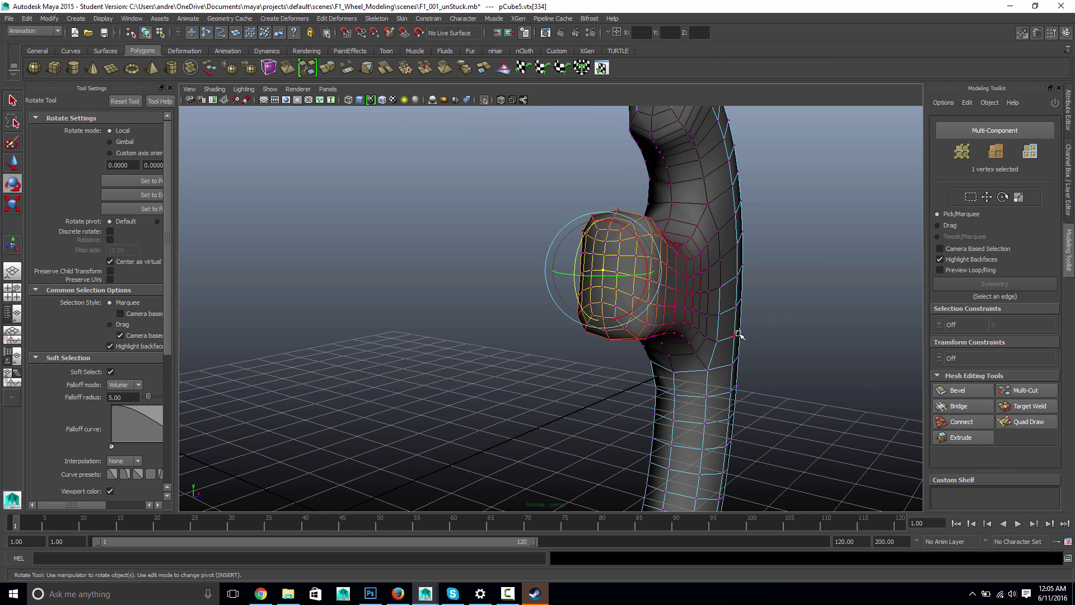
left_click_drag(785, 349, 765, 347, "alt")
left_click_drag(718, 321, 625, 320)
left_click_drag(519, 328, 492, 314, "alt")
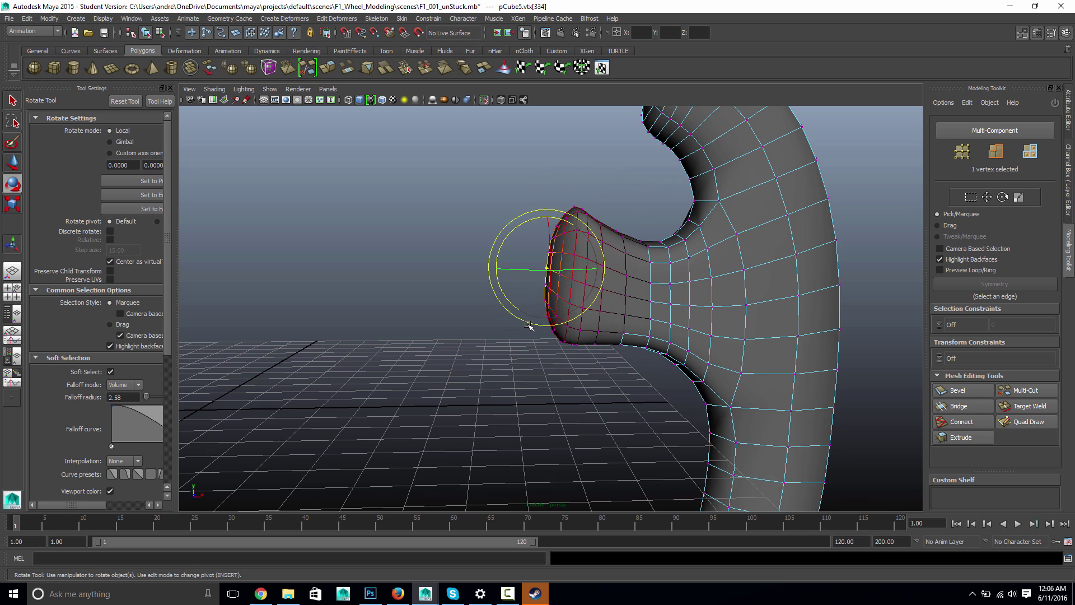
Step: Activate the Move tool, switch to the orthographic top view and bring the hidden objects back
key("w")
key("space")
left_click_drag(502, 268, 475, 268)
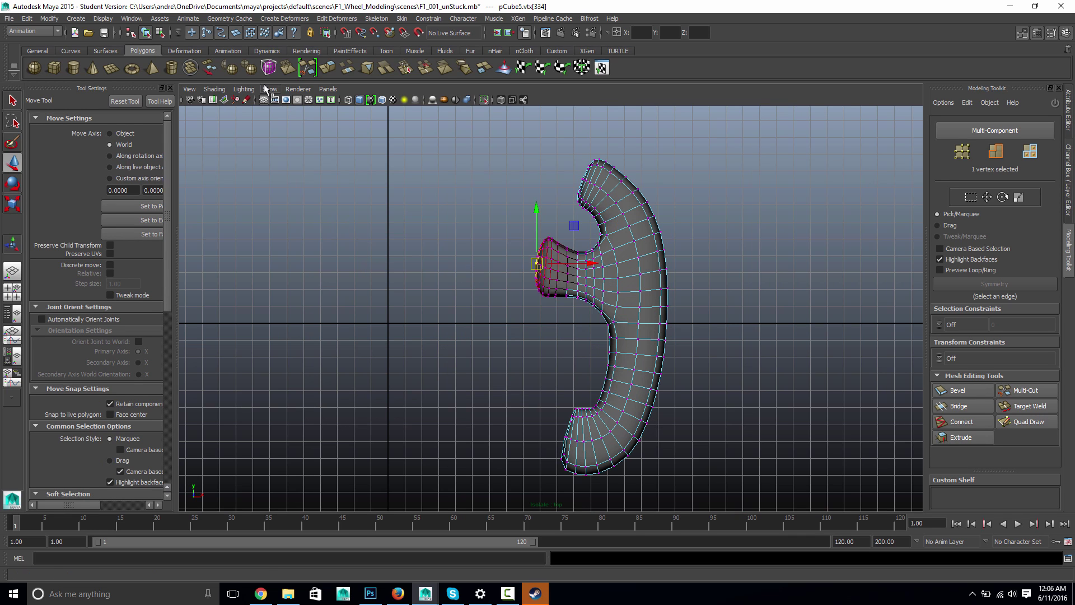
left_click(266, 89)
mouse_move(271, 101)
left_click(425, 103)
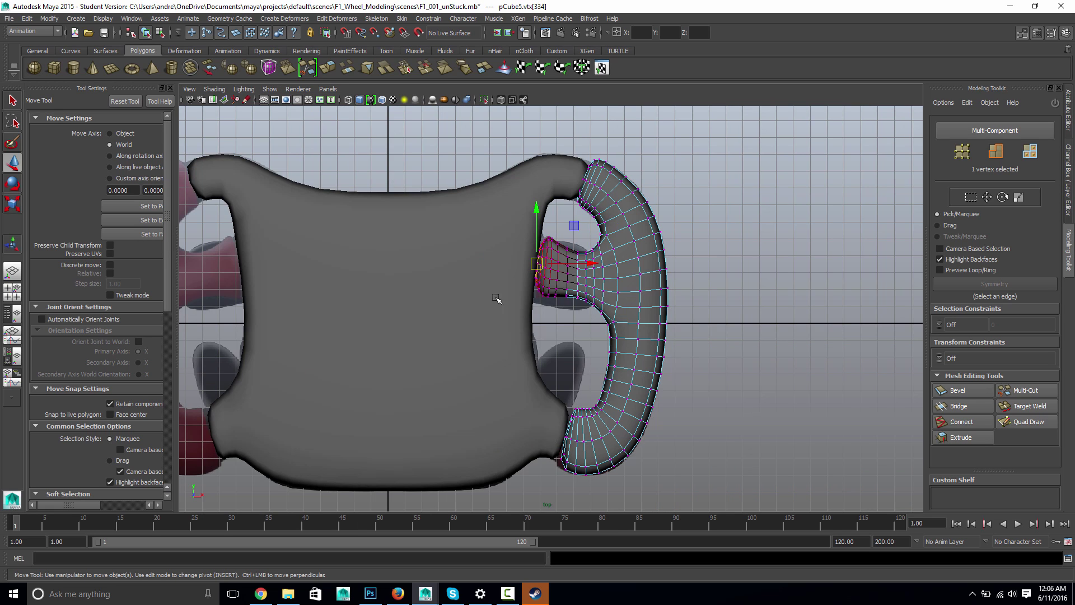
Step: Move the end of the right grip's middle arm slightly towards the body with soft selection and check it in perspective wireframe
scroll(500, 305, "up", 5)
left_click_drag(525, 231, 520, 228)
scroll(565, 313, "down", 2)
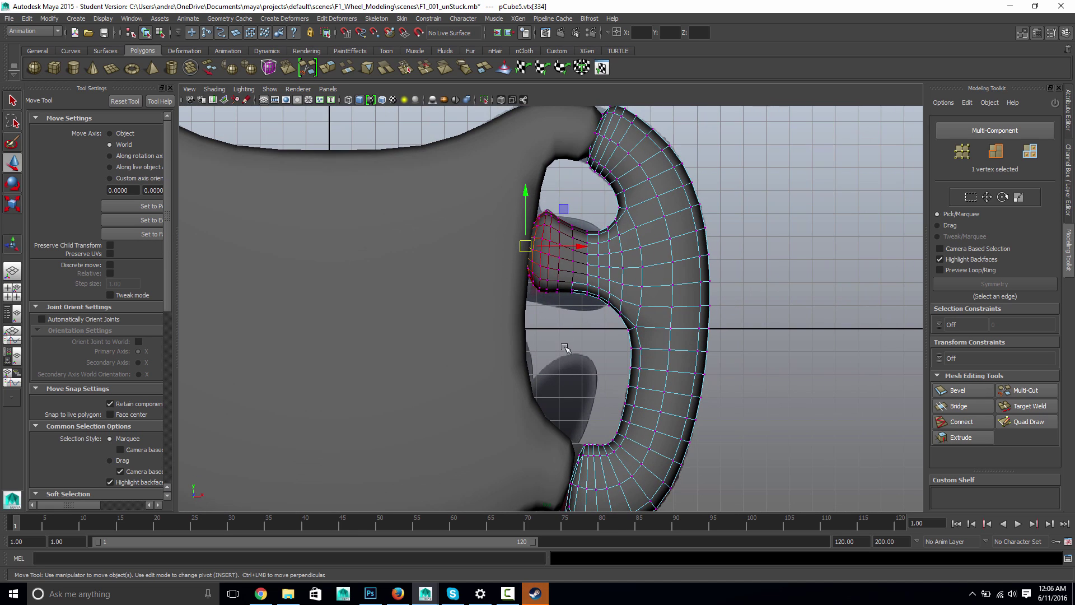
middle_click_drag(573, 411, 582, 295, "alt")
key("space")
mouse_move(568, 363)
left_mouse_down()
mouse_move(564, 336)
mouse_move(571, 356)
left_mouse_up()
key("4")
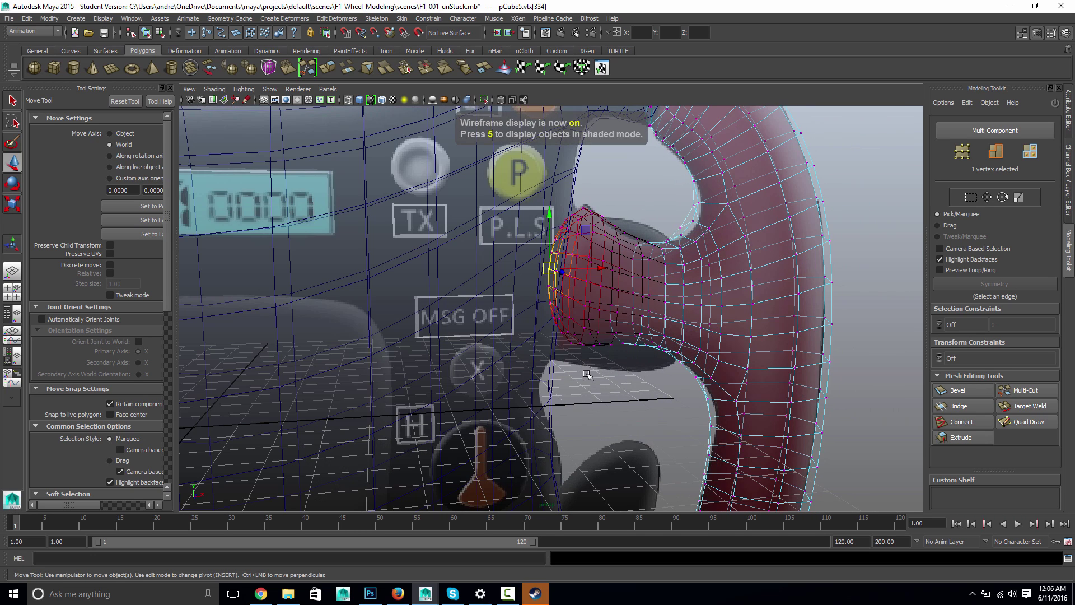
Step: Select a vertex on the end face of the right grip's lower arm and move it with soft selection against the body
middle_click_drag(592, 377, 592, 0, "alt")
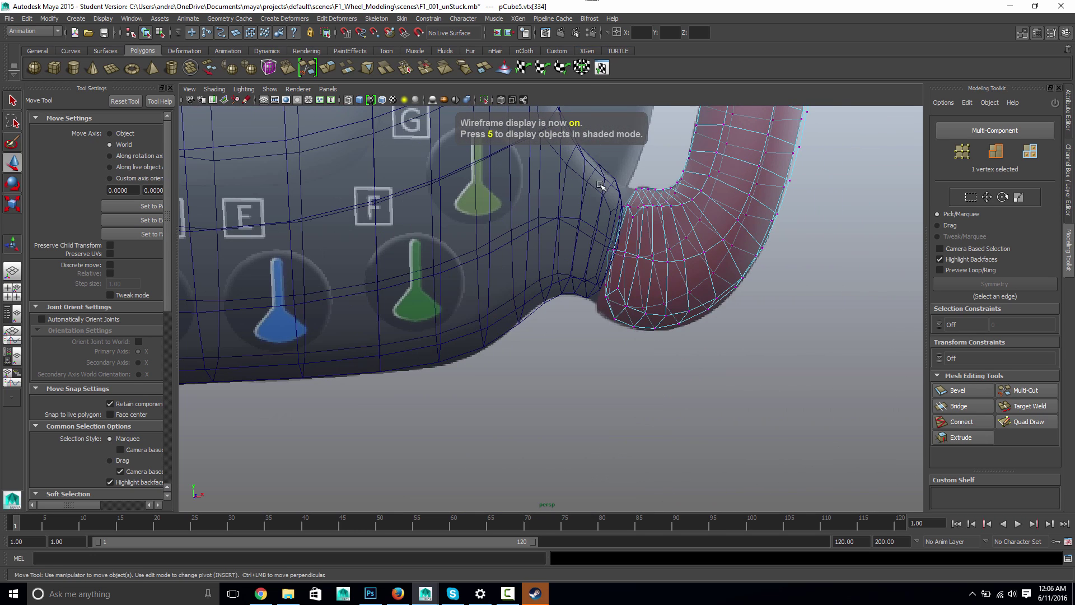
left_click(616, 249)
left_click_drag(616, 250, 530, 227, "alt")
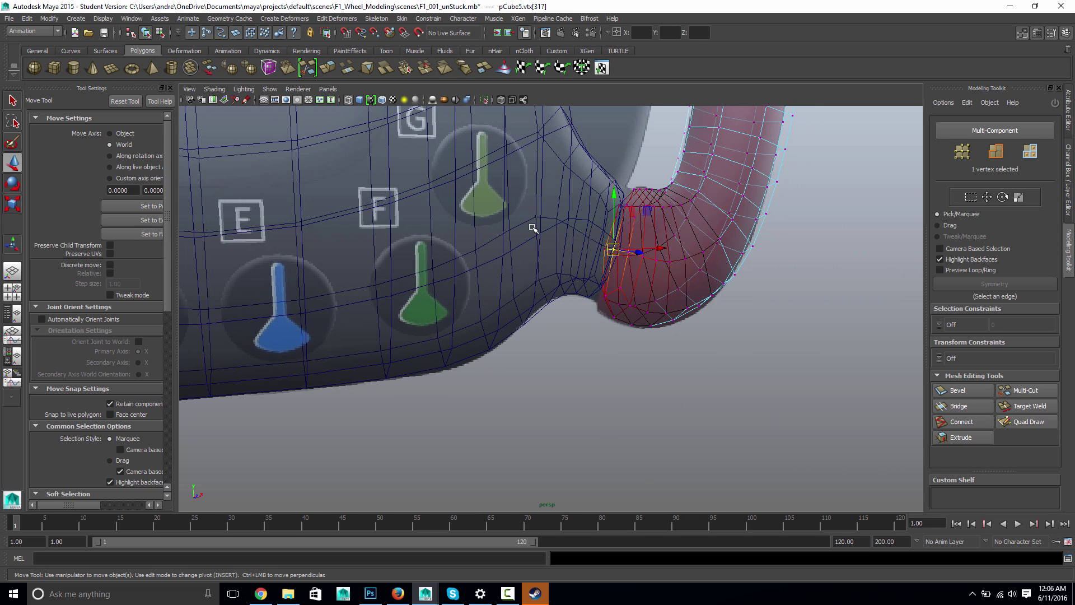
key("5")
key("3")
key("4")
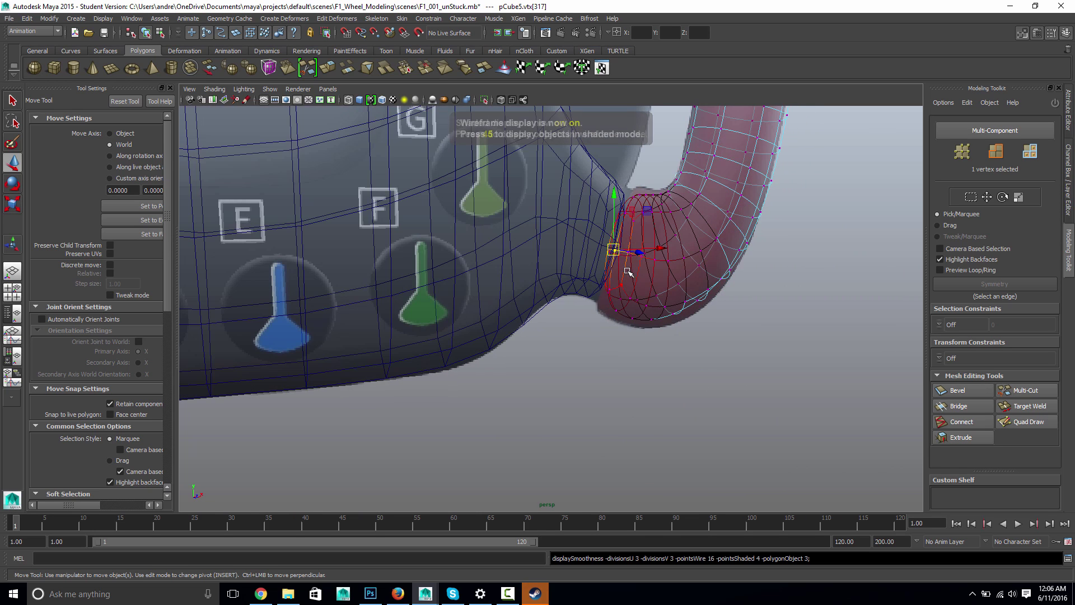
key("1")
left_click_drag(689, 276, 628, 288, "alt")
key("space")
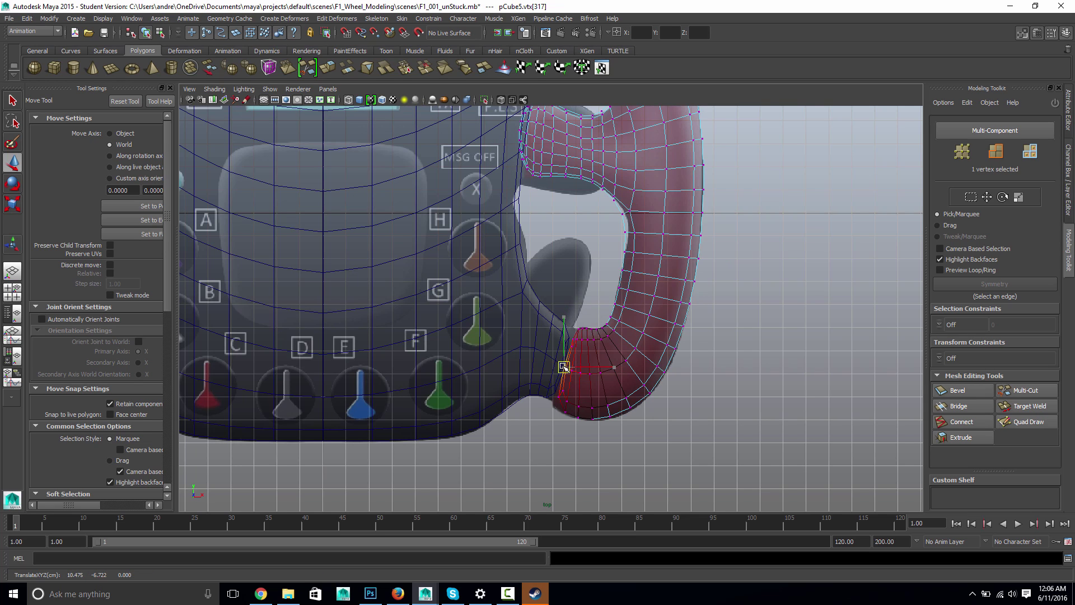
left_click_drag(564, 366, 555, 363)
scroll(619, 328, "down", 5)
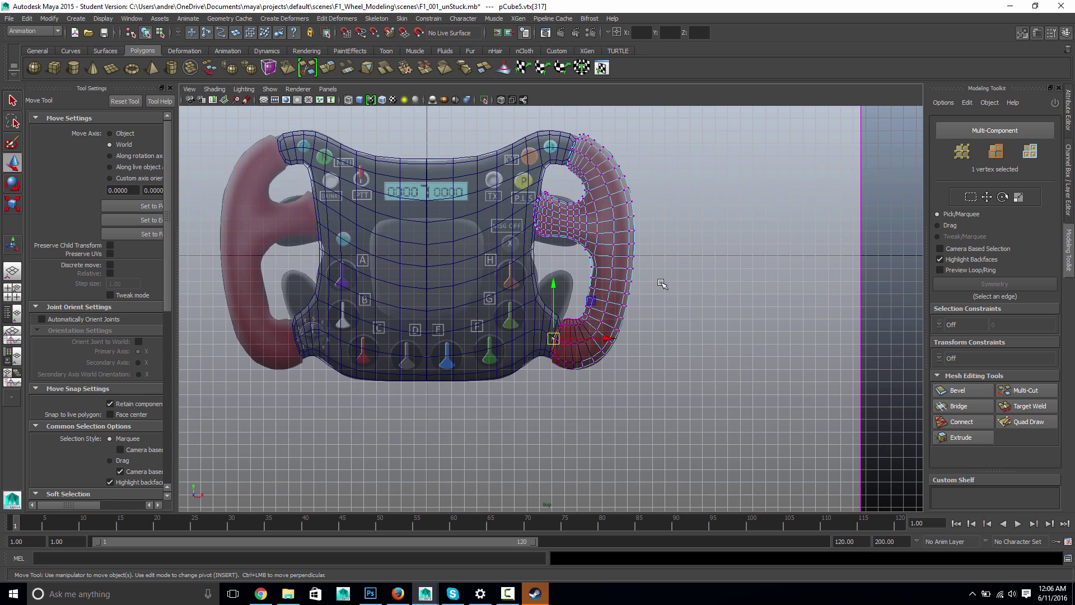
Step: Return the right grip to object mode in shaded display and deselect it
left_click(661, 284)
key("5")
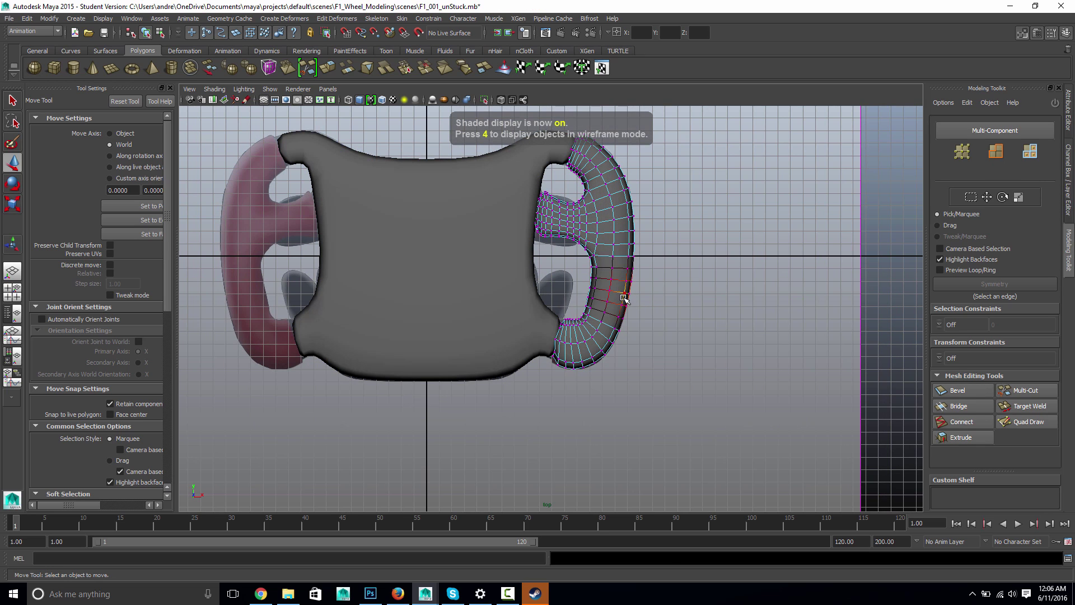
right_click_drag(625, 296, 656, 282)
left_click(583, 312)
left_click(583, 312)
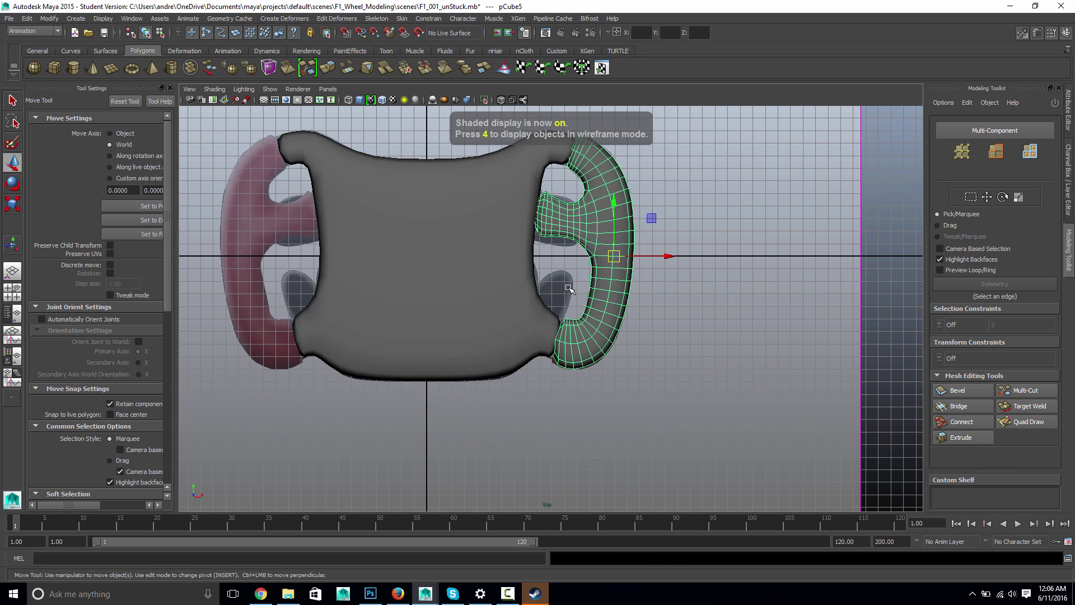
middle_click_drag(567, 280, 613, 344, "alt")
left_click(562, 203)
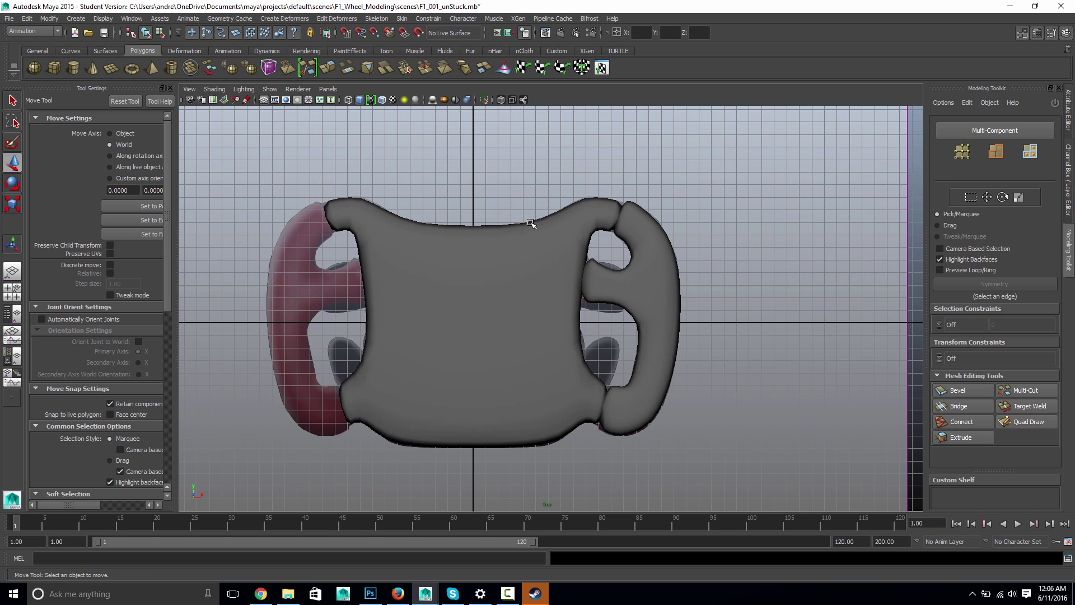
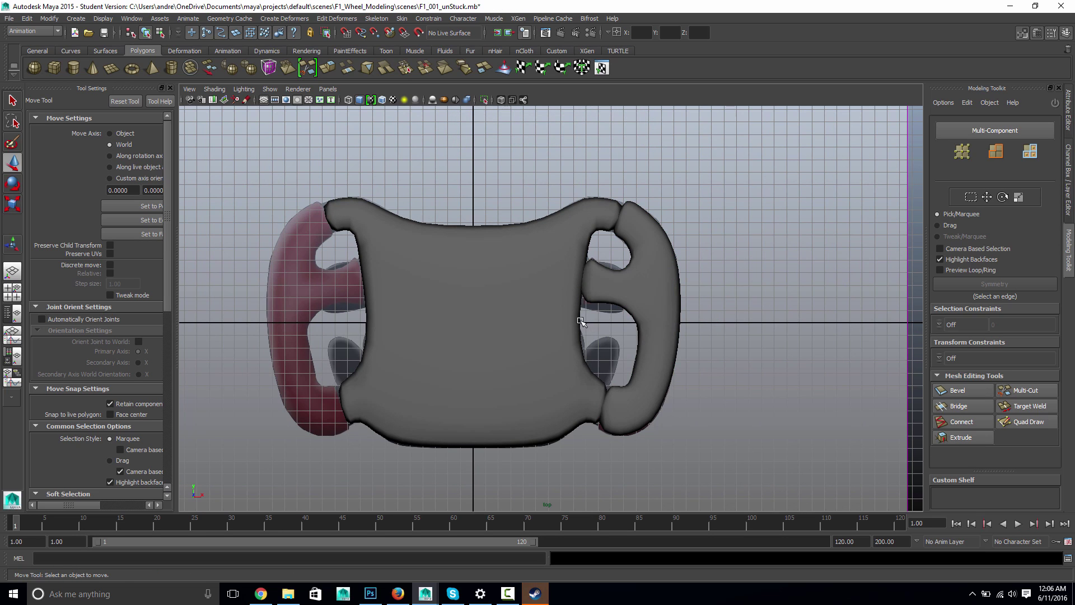
Step: Hide polygon objects in the top view and examine the paddles in the steering wheel reference image
scroll(595, 348, "up", 5)
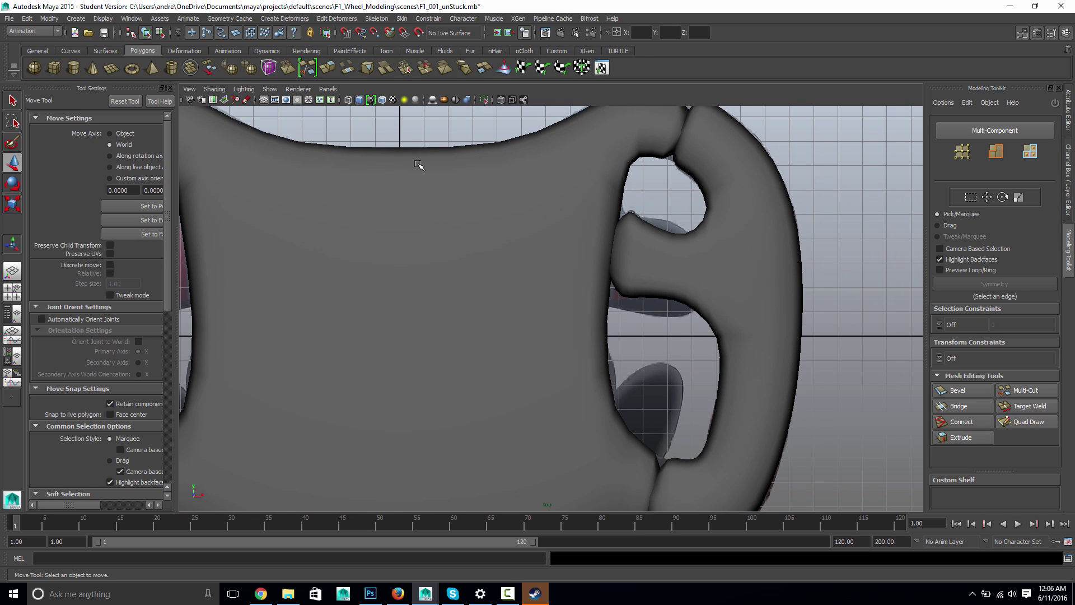
left_click(267, 89)
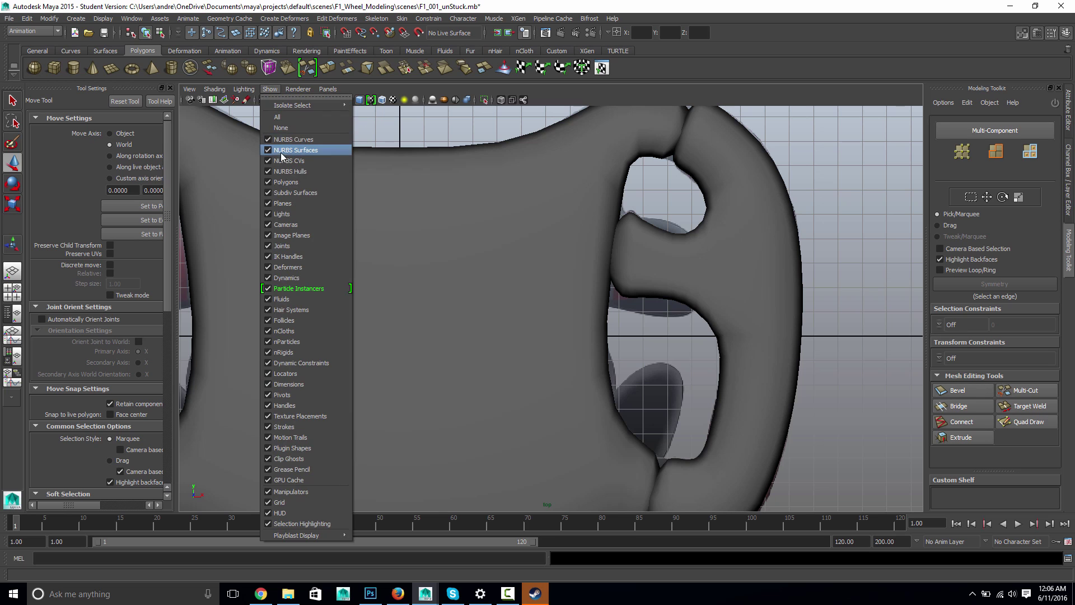
left_click(293, 182)
scroll(336, 213, "down", 5)
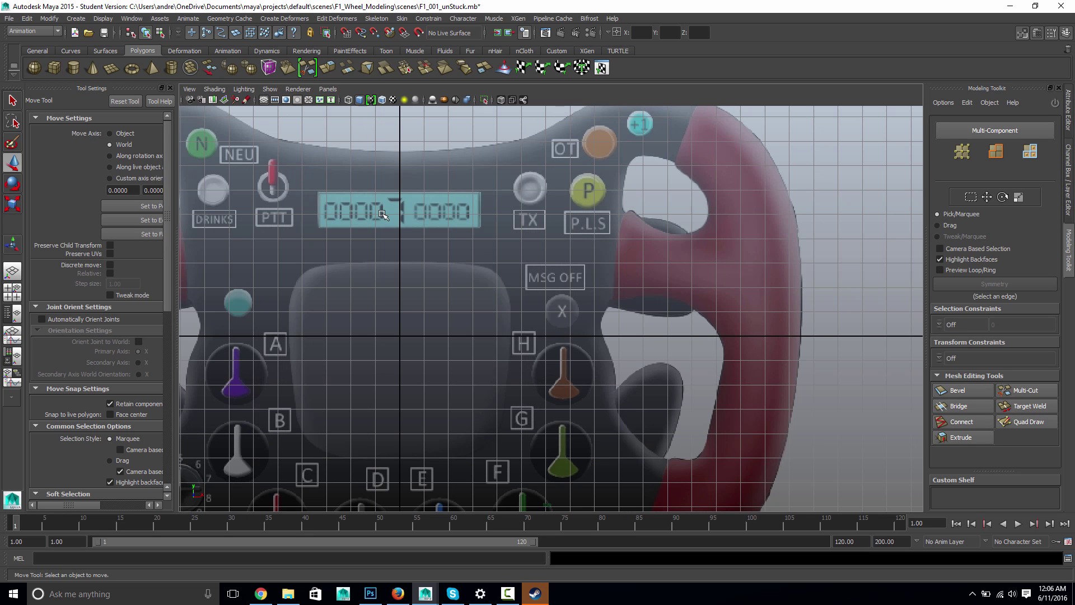
scroll(384, 218, "down", 2)
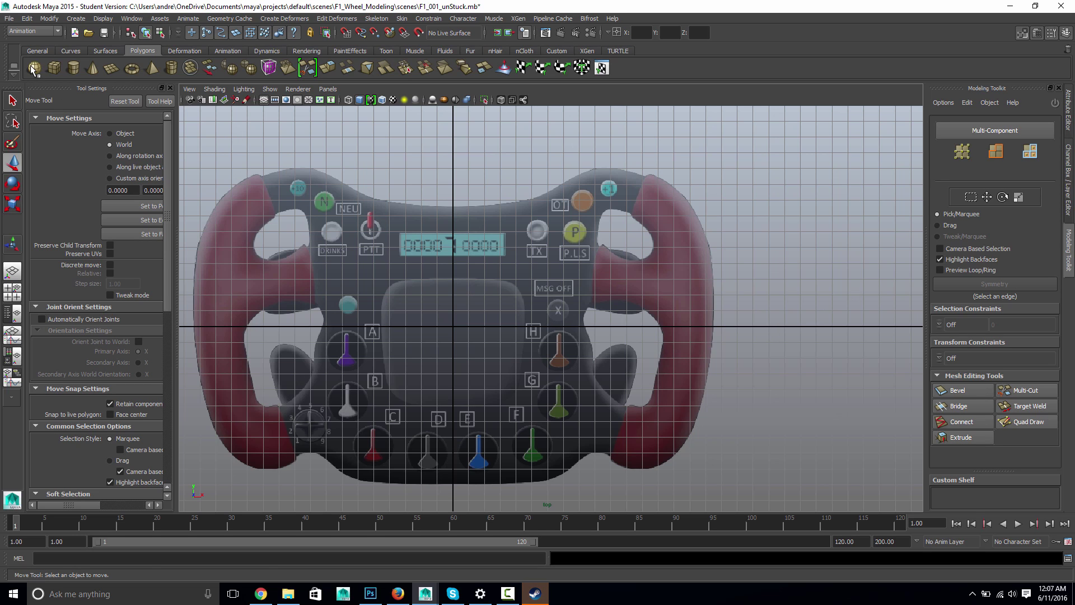
Step: Create a polygon sphere, show polygon objects again and place the sphere over the lower right paddle
left_click(34, 68)
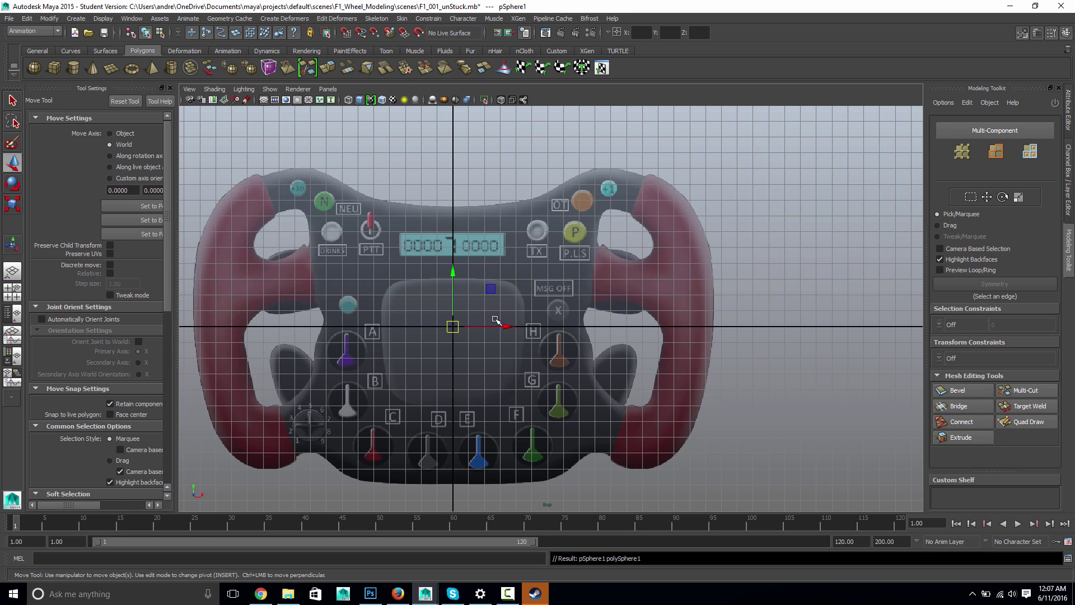
left_click_drag(504, 327, 660, 338)
left_click(270, 89)
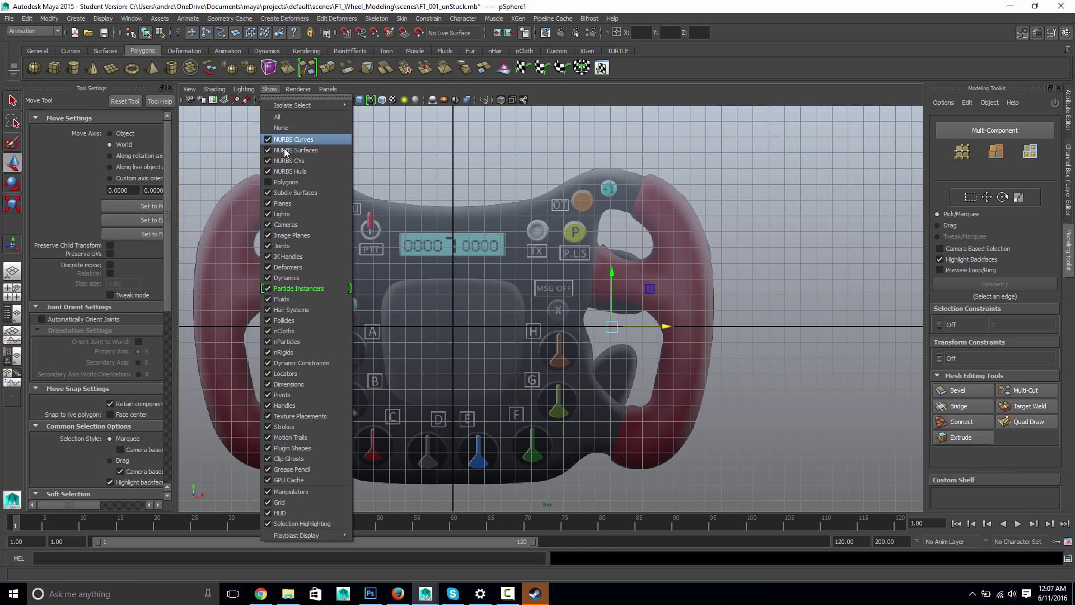
left_click(297, 176)
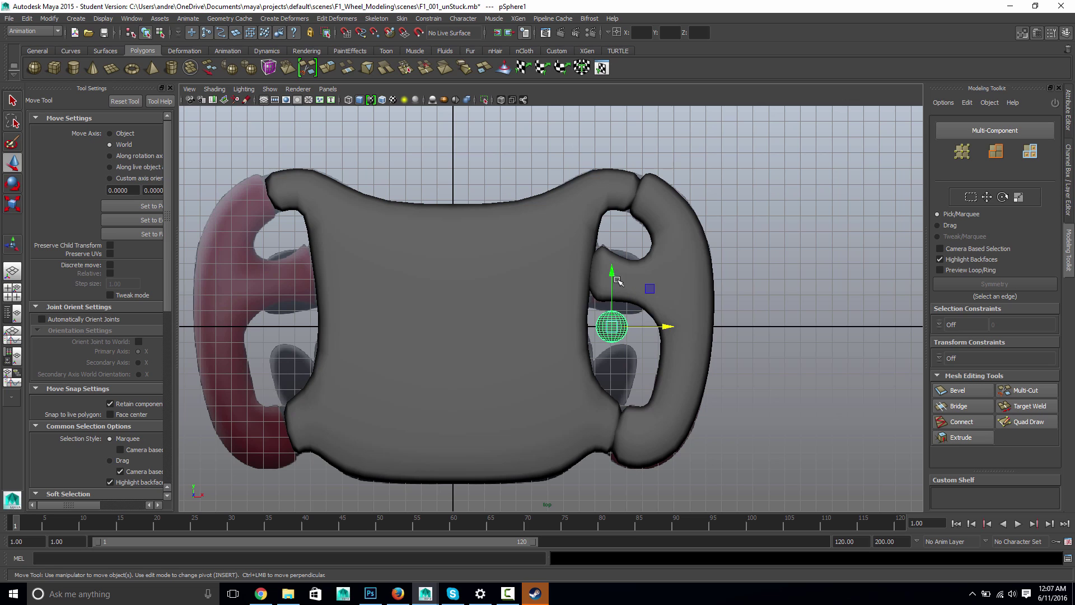
left_click_drag(616, 280, 615, 329)
Step: Rotate the sphere about -19° around Z and scale it to about 1.38 by 2.21 to match the lower right paddle
key("e")
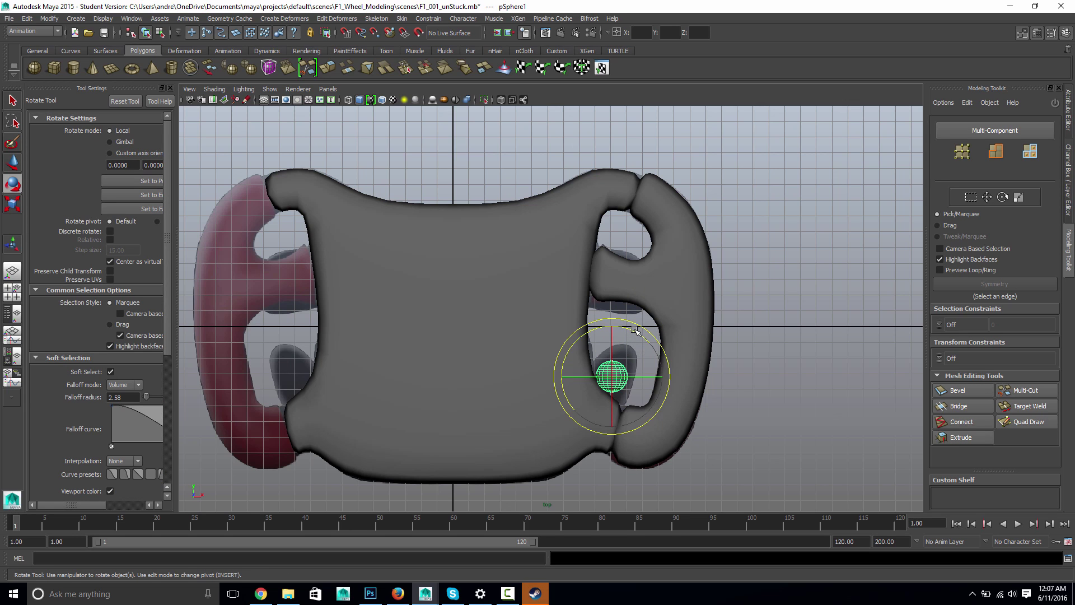
left_click_drag(635, 335, 647, 342)
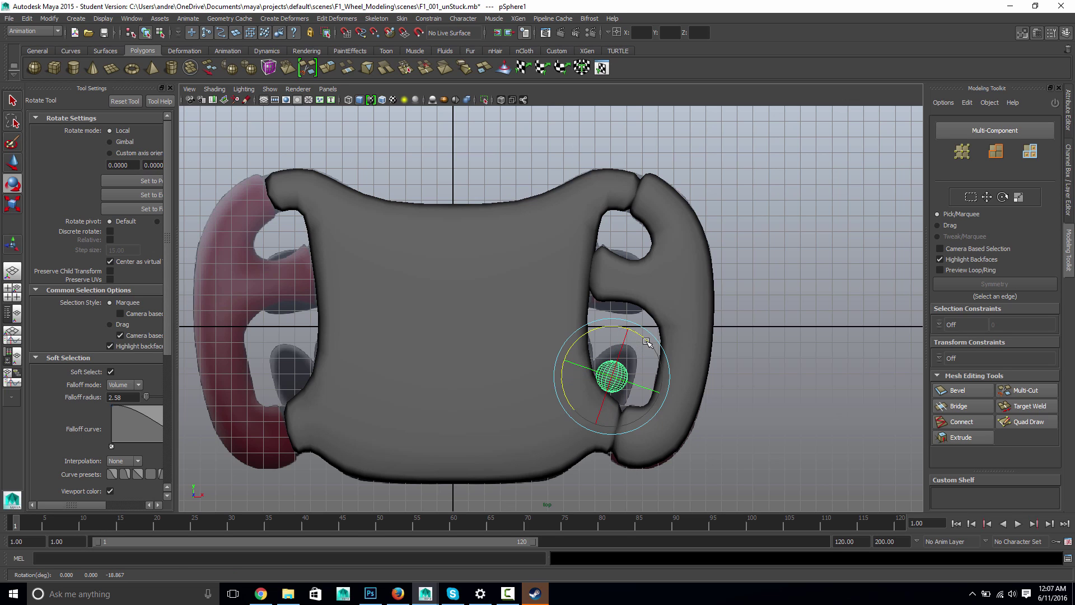
key("r")
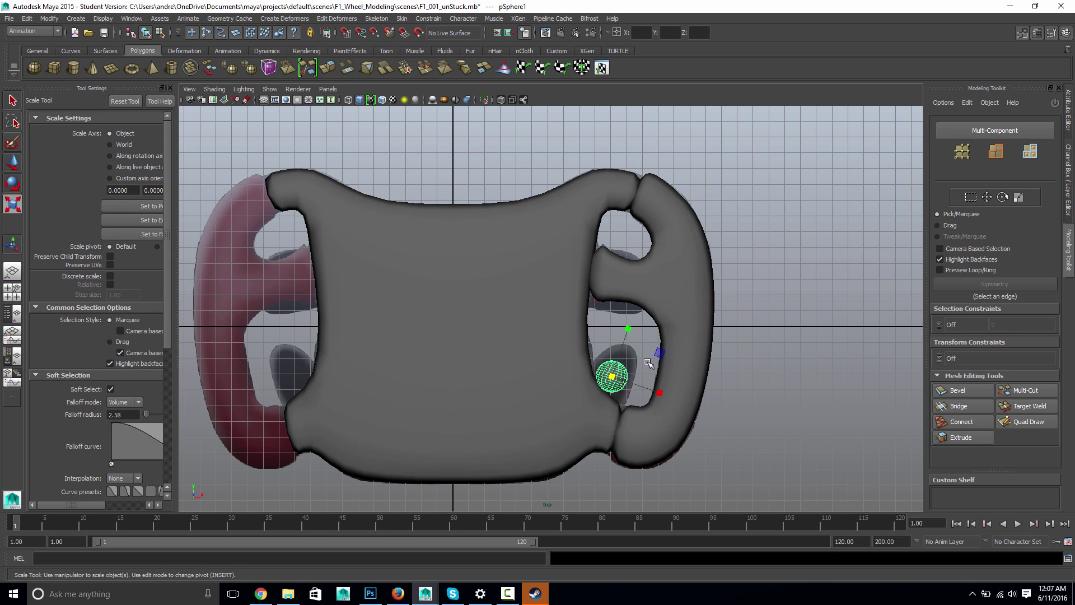
left_click_drag(660, 354, 649, 391)
key("4")
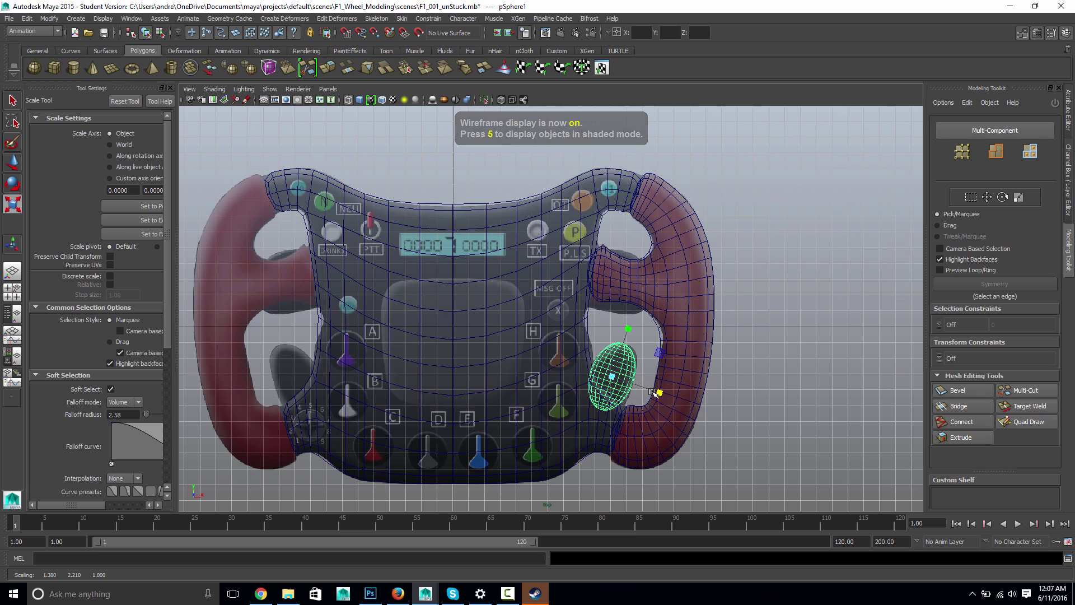
Step: Move the ellipsoid to about X 10.16, Y -3.11 over the lower right paddle and inspect its fit in perspective
scroll(646, 392, "up", 3)
key("5")
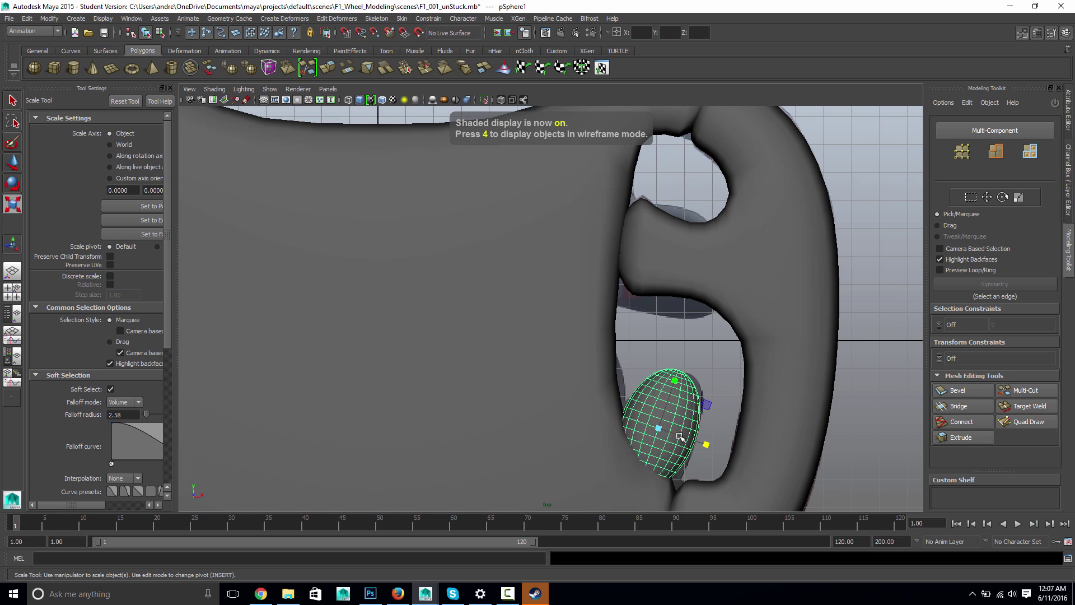
middle_click_drag(679, 437, 616, 363, "alt")
key("w")
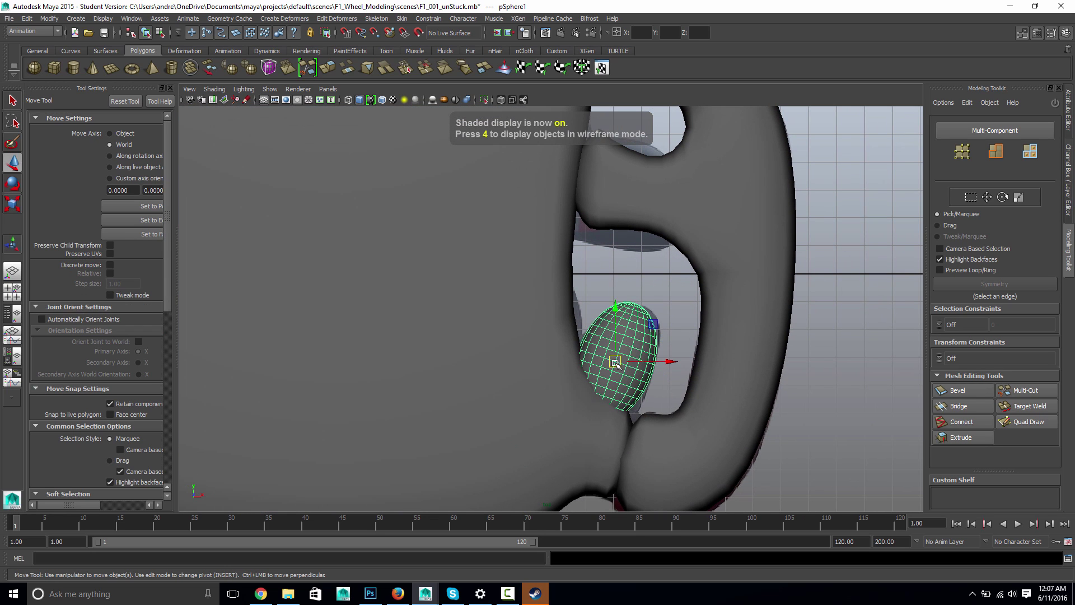
left_click_drag(614, 363, 547, 312)
key("space")
key("e")
key("r")
key("w")
left_click_drag(544, 258, 541, 245)
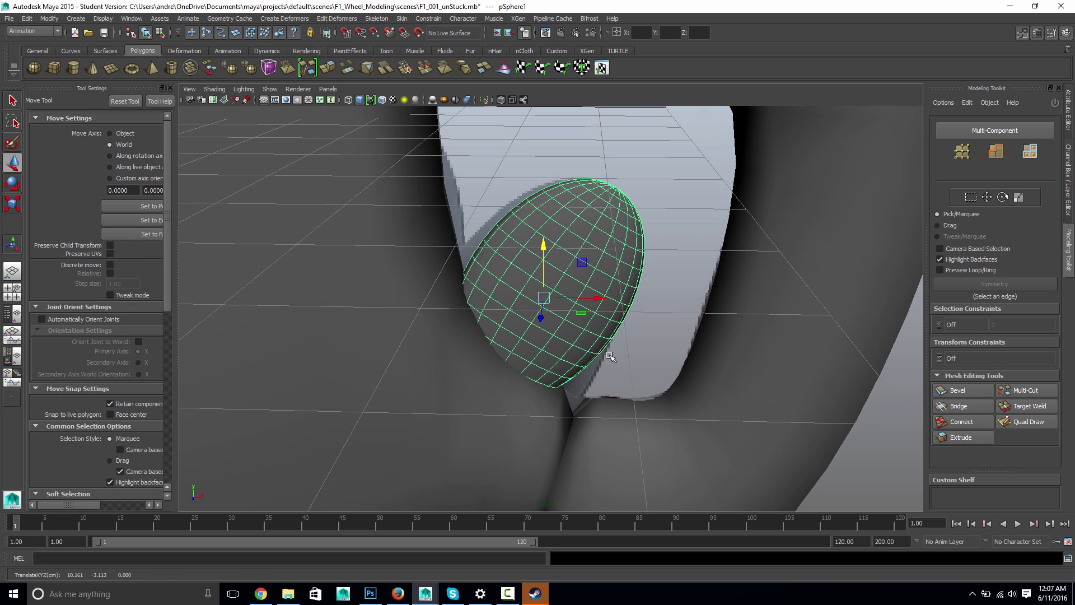
Step: Delete the ellipsoid over the lower right paddle
scroll(609, 356, "down", 5)
scroll(609, 360, "down", 6)
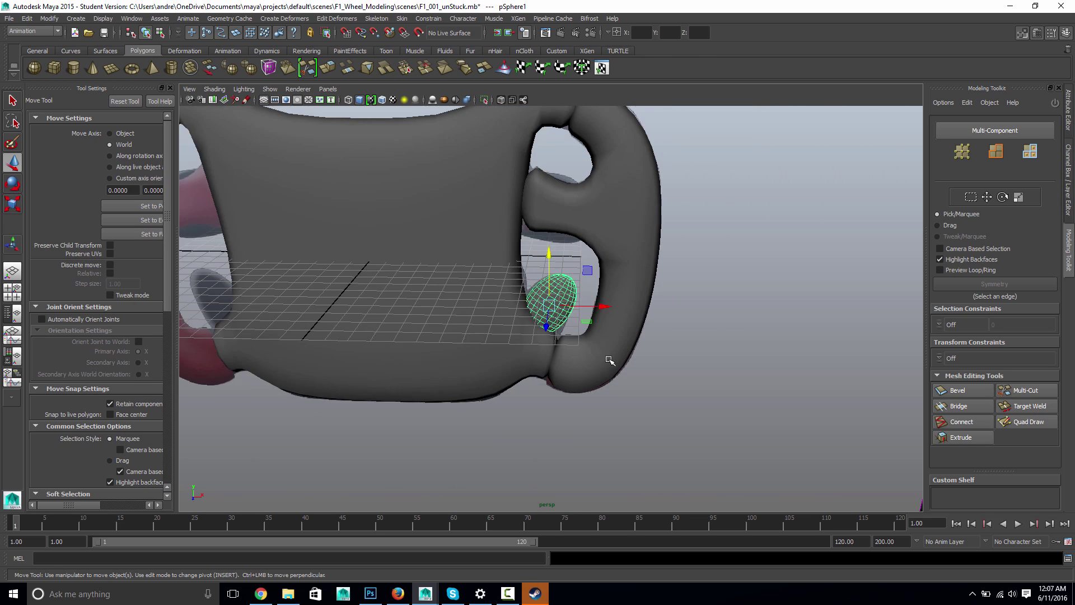
scroll(609, 360, "up", 3)
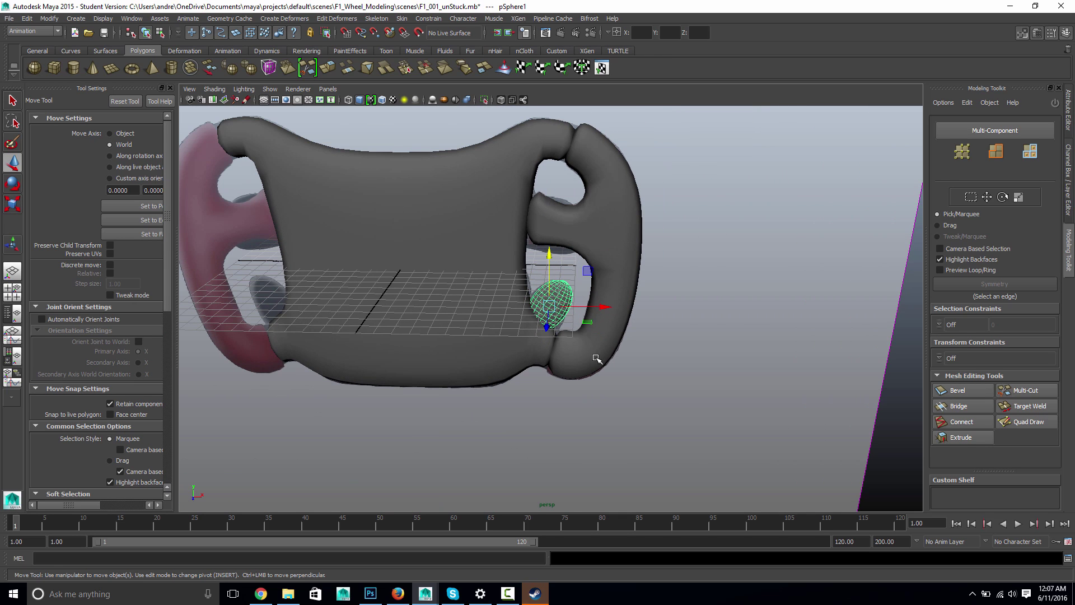
left_click(573, 359)
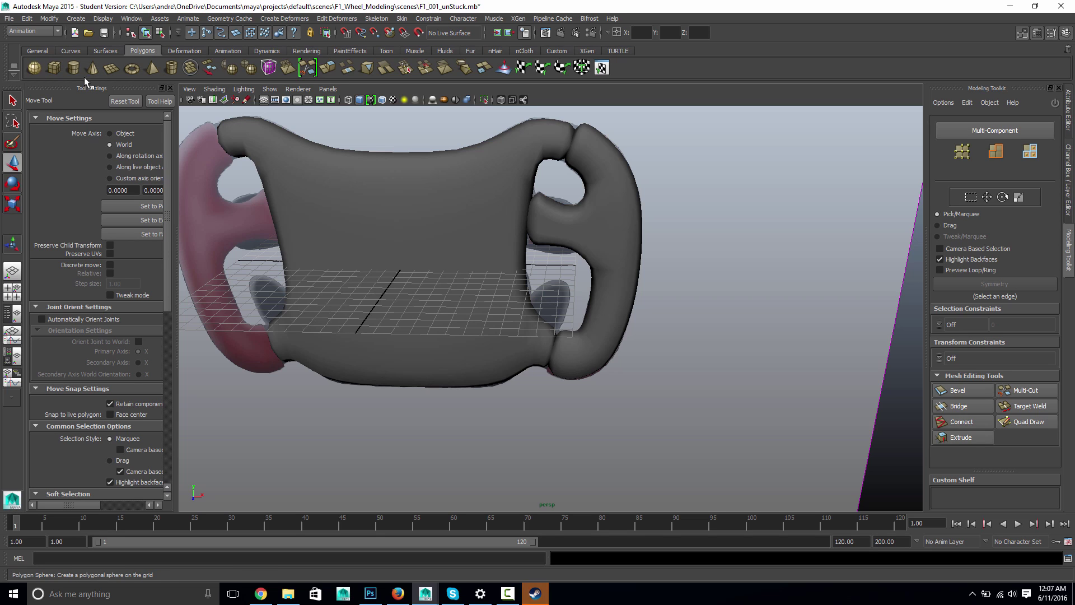
Step: Create a polygon sphere just outside the right grip and scale it into an upright ellipsoid, about 1.72 in X
left_click_drag(464, 260, 723, 273)
key("r")
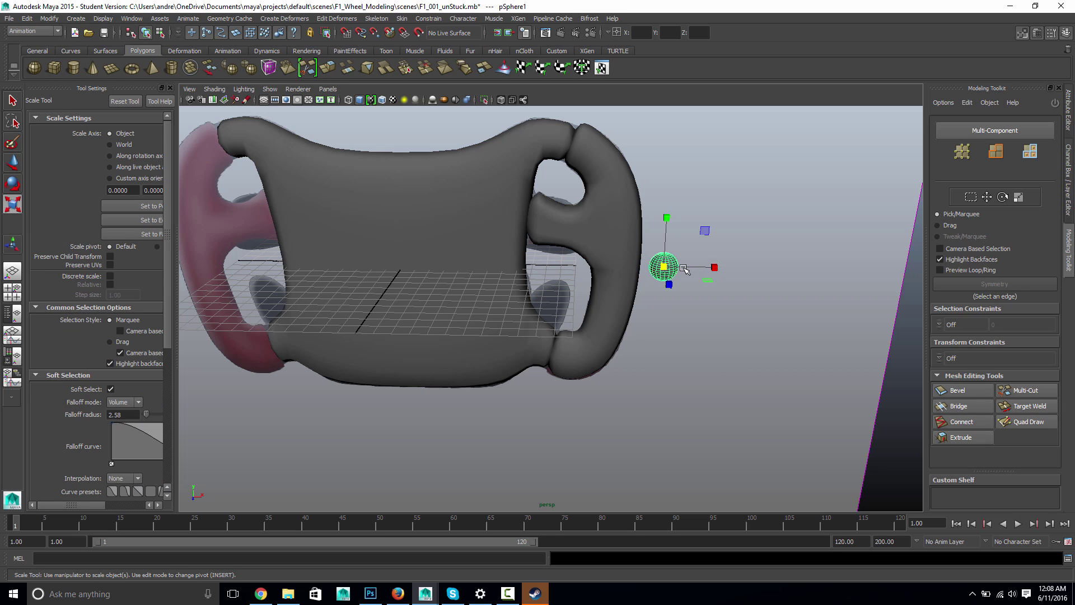
left_click_drag(666, 216, 685, 174)
left_click_drag(715, 267, 749, 266)
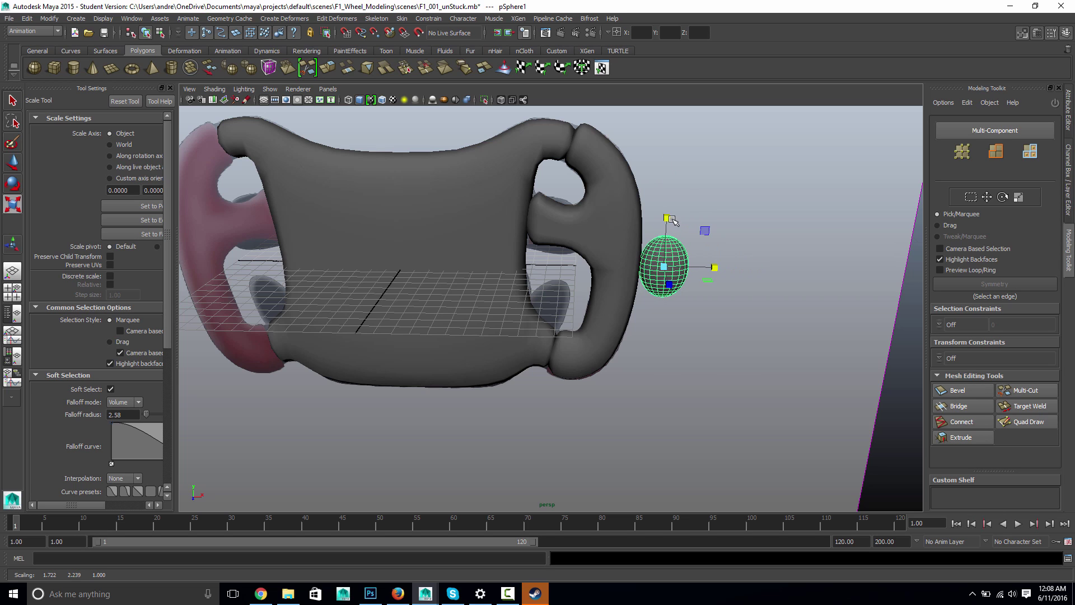
left_click_drag(666, 219, 670, 211)
left_click_drag(684, 259, 578, 315, "alt")
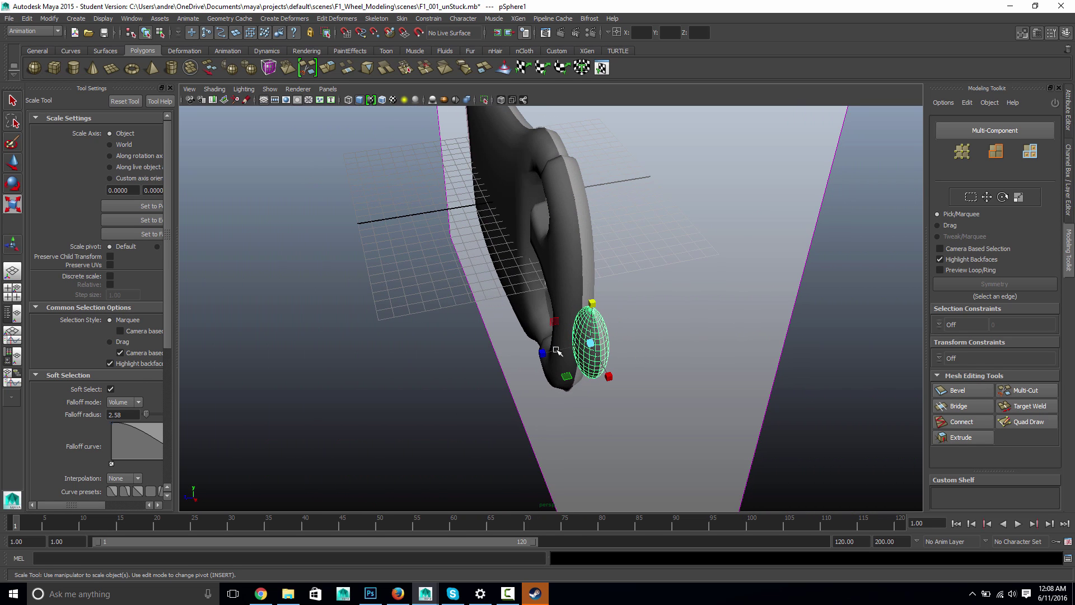
left_click_drag(547, 354, 533, 197, "alt")
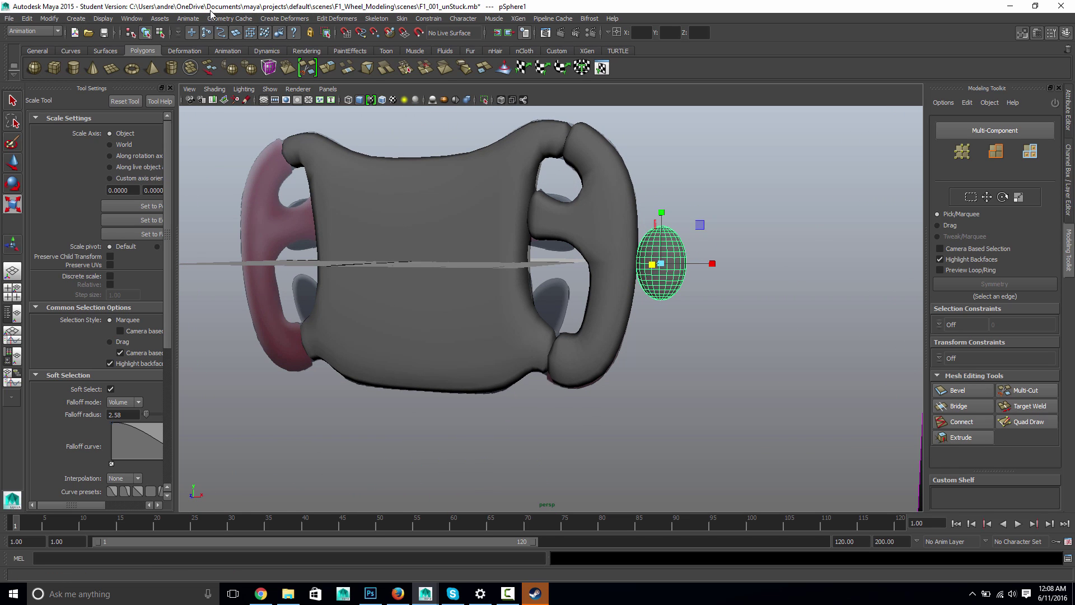
Step: Apply a nonlinear Flare deformer to the ellipsoid and show the deformer handle's channels
left_click(274, 19)
mouse_move(295, 103)
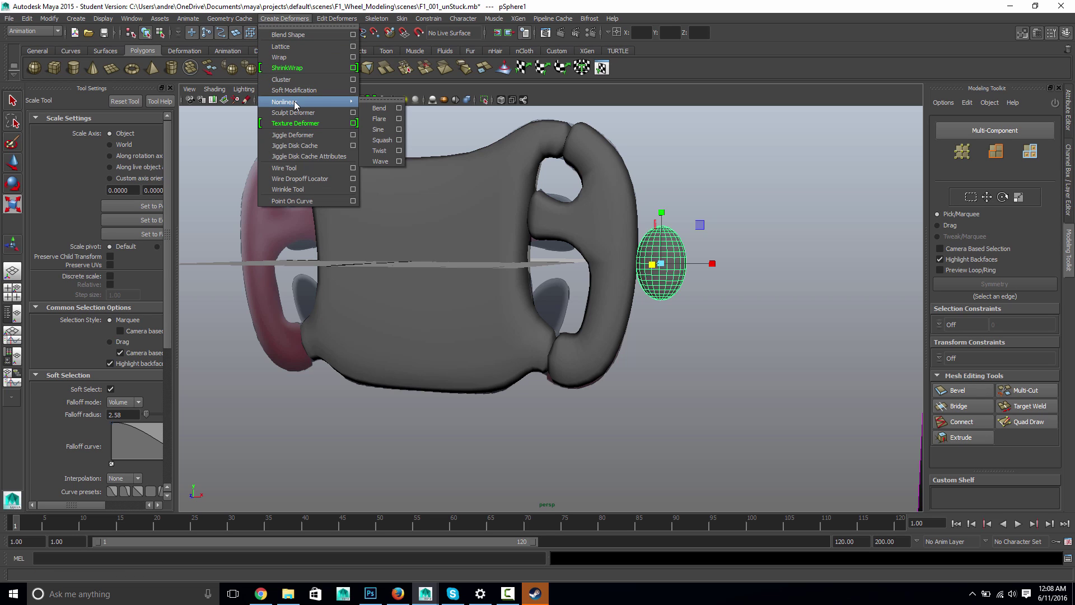
left_click(374, 119)
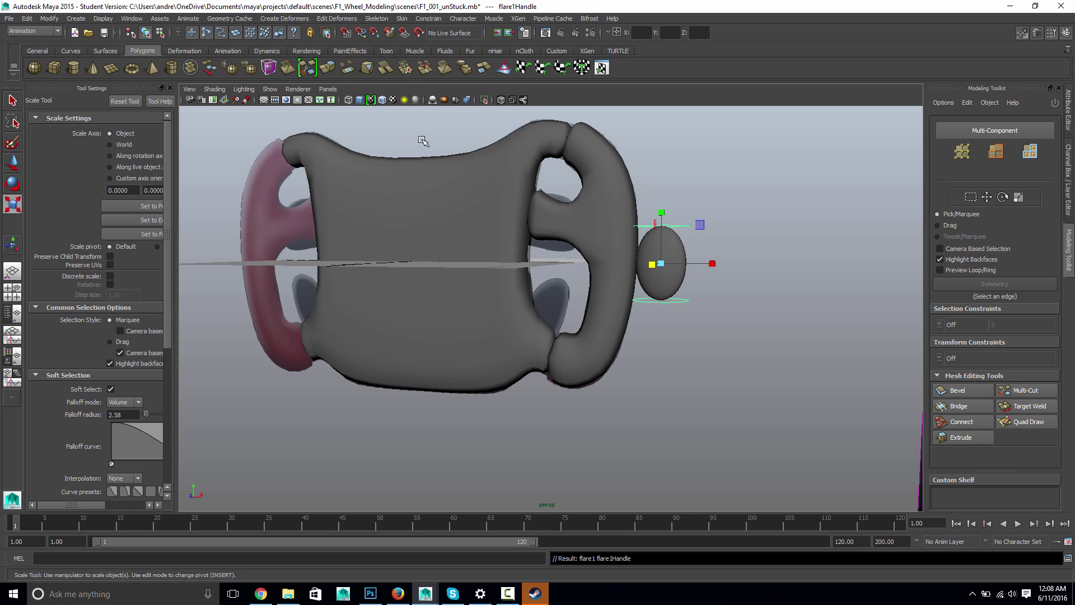
left_click(1066, 167)
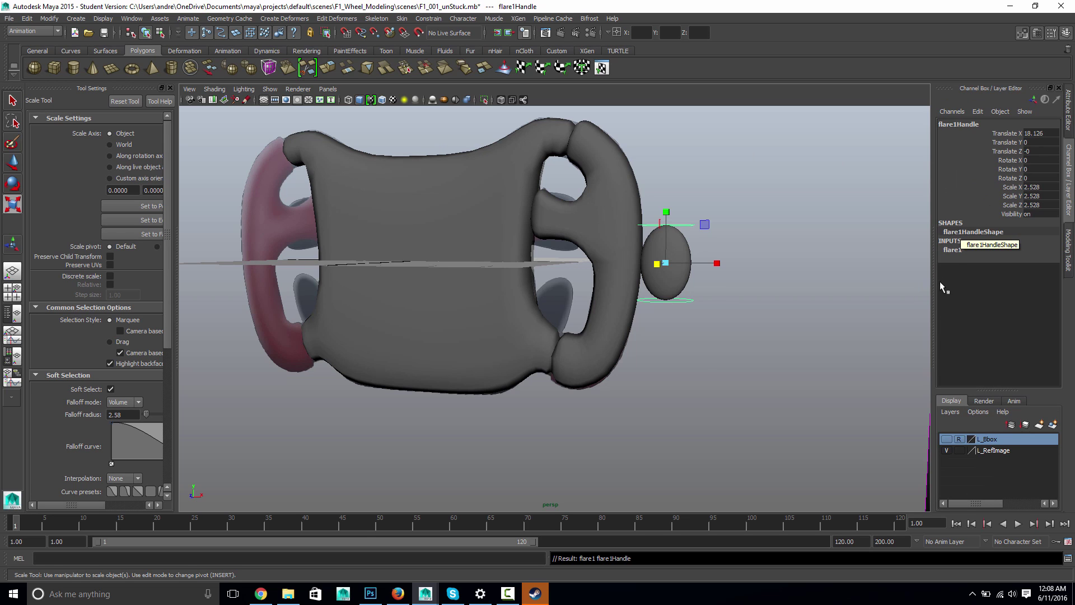
Step: Expand the attributes of the Flare deformer on the ellipsoid beside the right grip
left_click(951, 249)
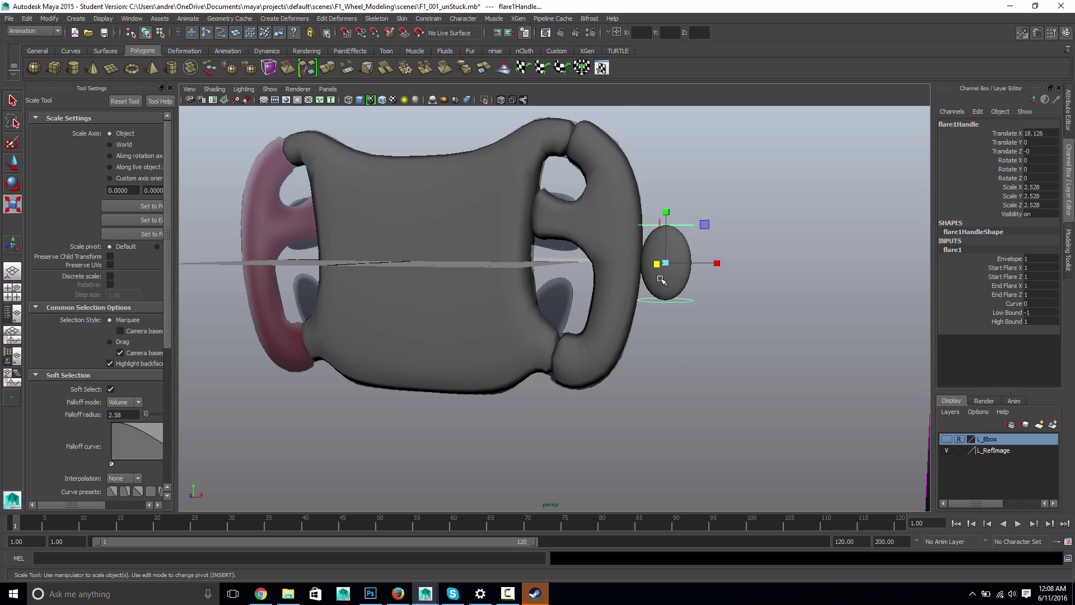
scroll(657, 278, "up", 3)
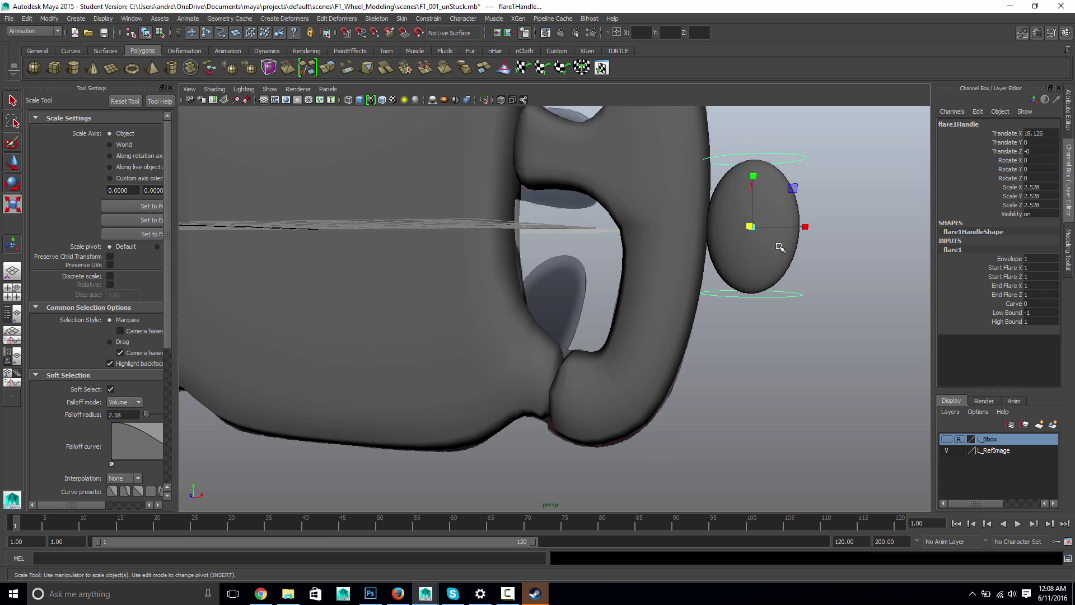
left_click(1017, 296)
middle_click_drag(879, 296, 904, 289)
key("ctrl+z")
key("ctrl+z")
left_click(1001, 286)
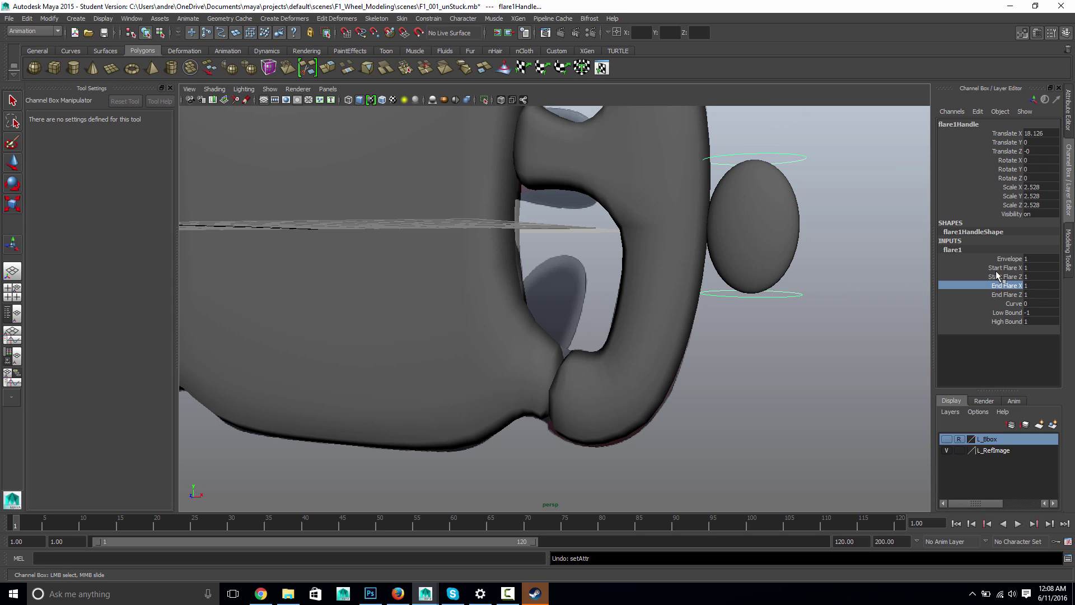
Step: Set the Flare deformer's Start Flare X to 1.3 and its Curve to -0.2 to shape the ellipsoid
left_click(1001, 268)
mouse_move(870, 280)
middle_mouse_down()
mouse_move(887, 284)
mouse_move(872, 281)
middle_mouse_up()
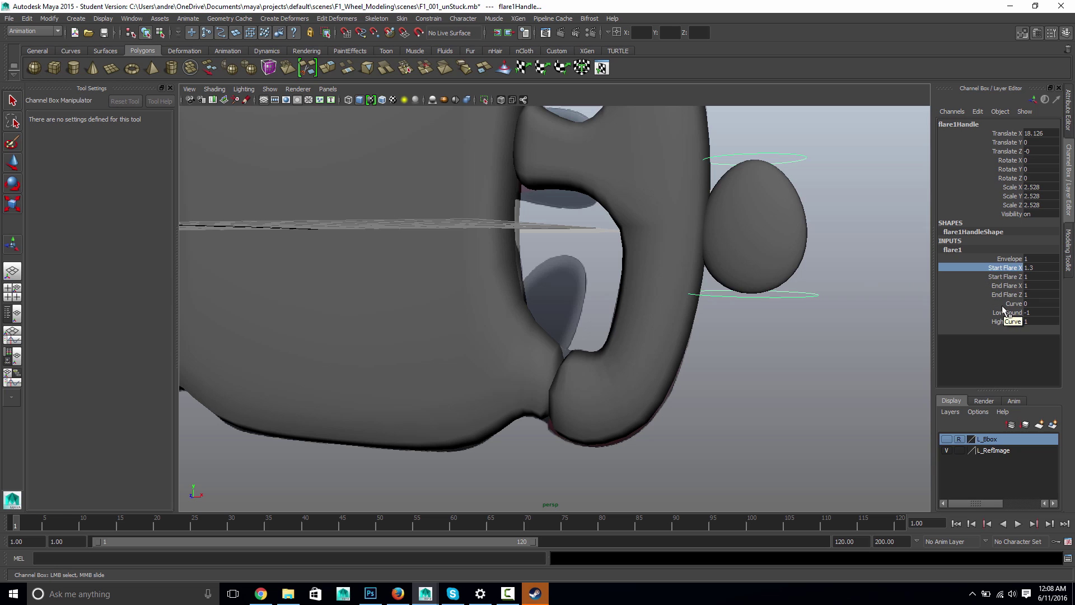
left_click(955, 303)
middle_click_drag(862, 294, 860, 294)
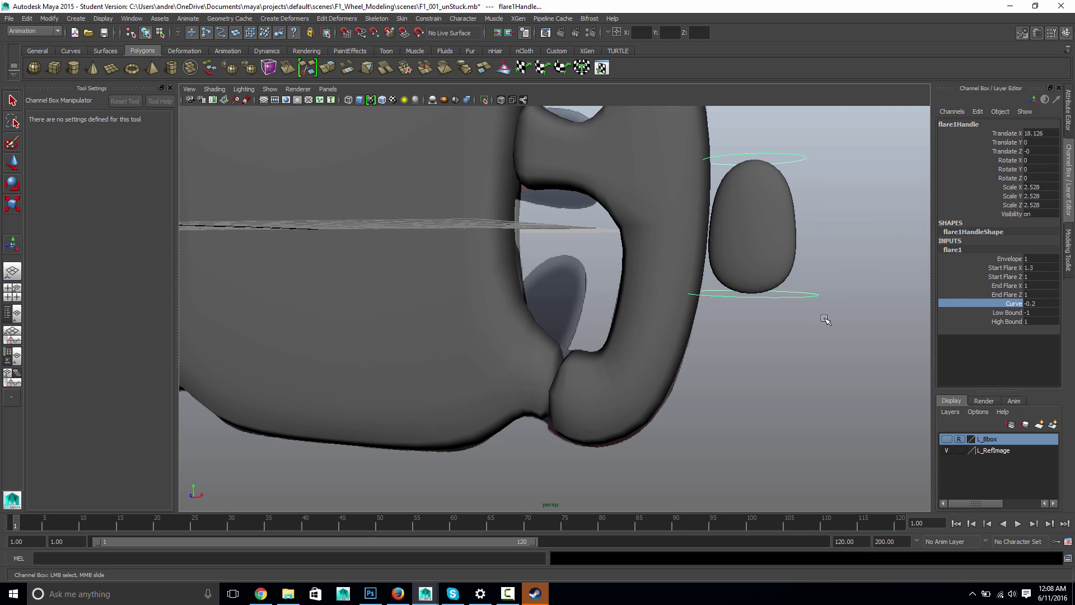
mouse_move(798, 274)
left_mouse_down("alt")
mouse_move(828, 278)
mouse_move(814, 274)
left_mouse_up("alt")
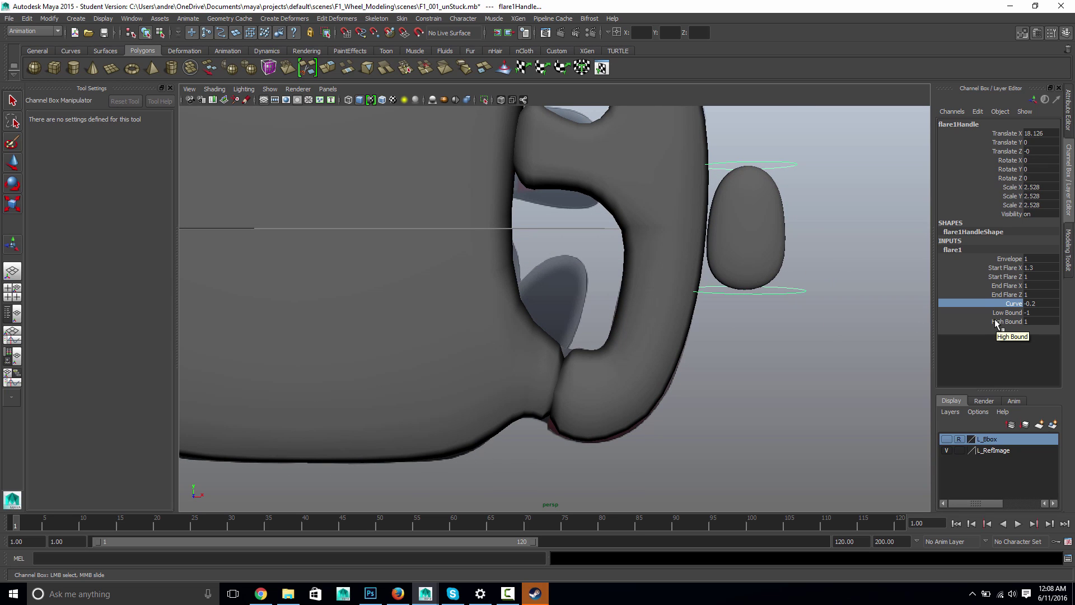
mouse_move(866, 295)
left_mouse_down("alt")
mouse_move(736, 295)
mouse_move(848, 288)
left_mouse_up("alt")
Step: Delete the flared ellipsoid's construction history to bake in its shape
left_click(784, 263)
key("r")
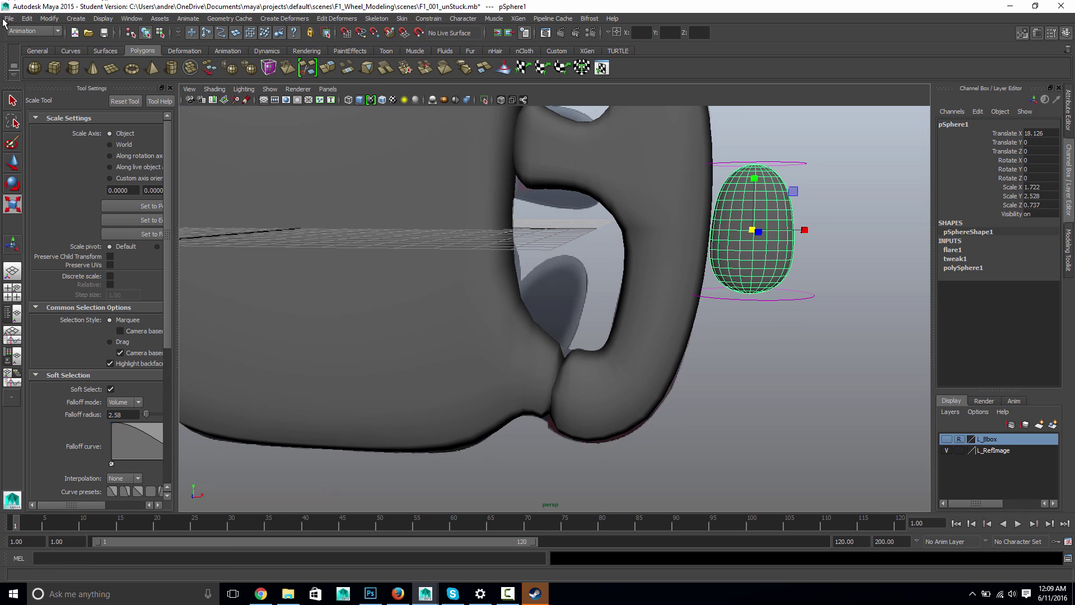
left_click(27, 18)
mouse_move(66, 134)
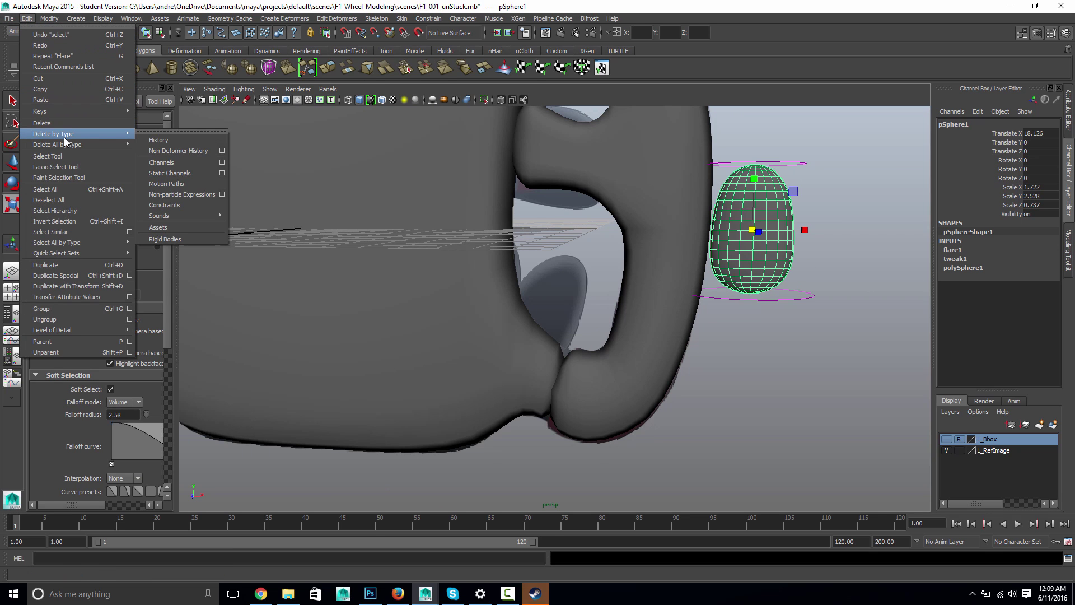
left_click(161, 140)
Step: Create a lattice deformer around the flared ellipsoid and switch to editing its lattice points
left_click_drag(721, 189, 719, 201, "alt")
left_click(286, 18)
left_click(287, 49)
right_click_drag(791, 166, 791, 141)
Step: Slant the ellipsoid by shifting the lattice's upper three point rows outward to about X 18.47, 18.35 and 18.22
left_click_drag(694, 141, 862, 184)
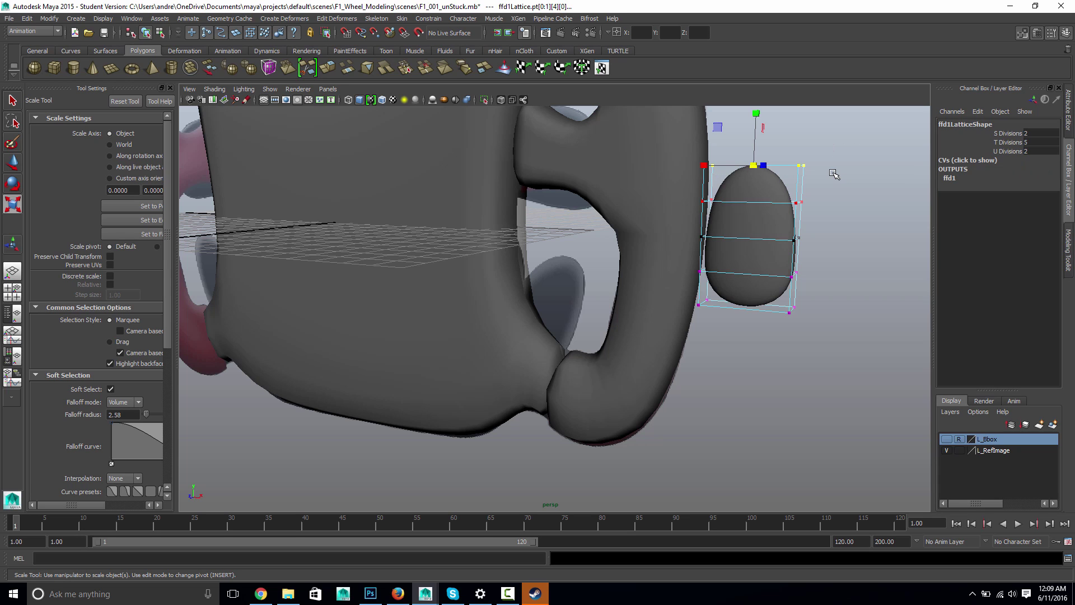
key("w")
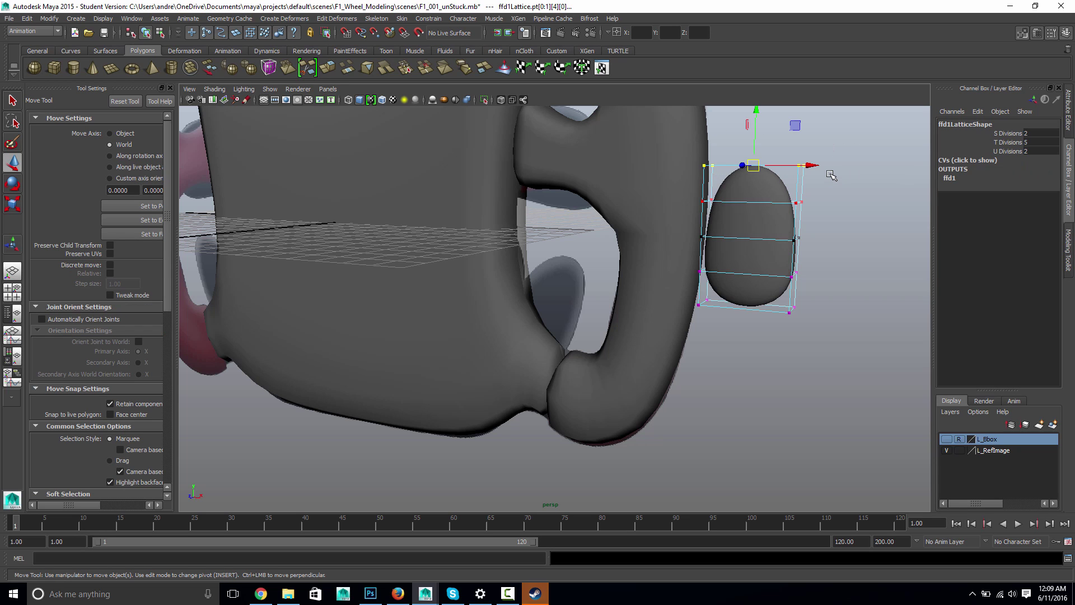
left_click_drag(811, 165, 821, 167)
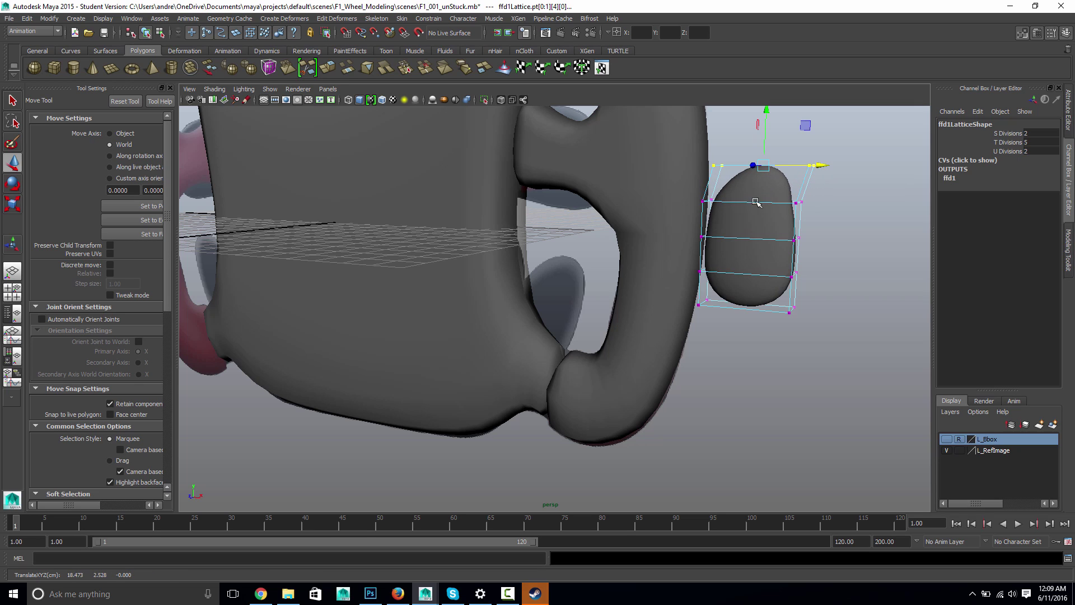
left_click_drag(683, 196, 818, 203)
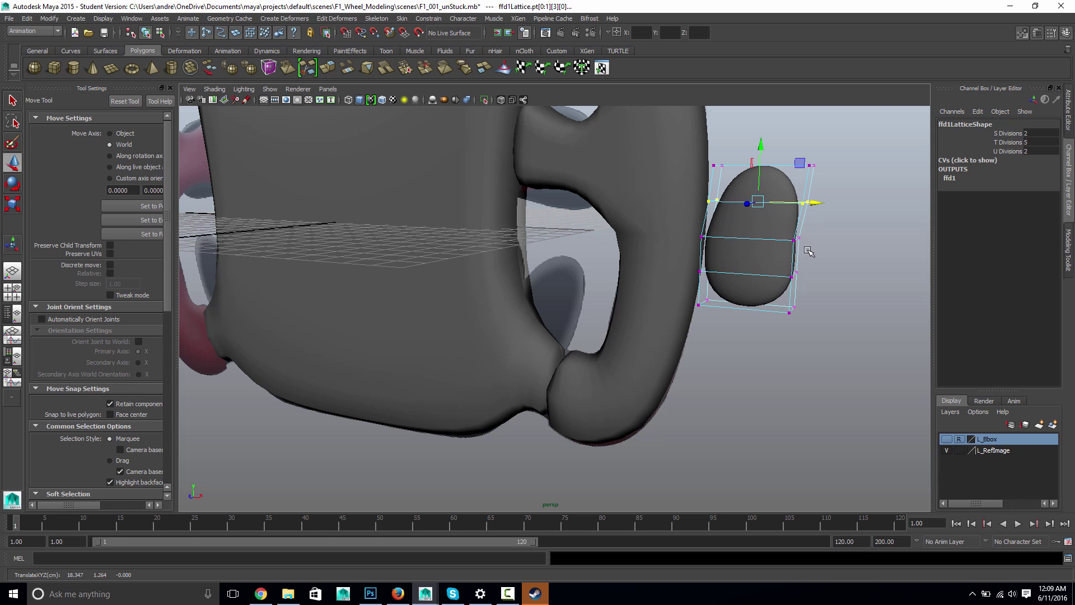
left_click_drag(688, 221, 807, 238)
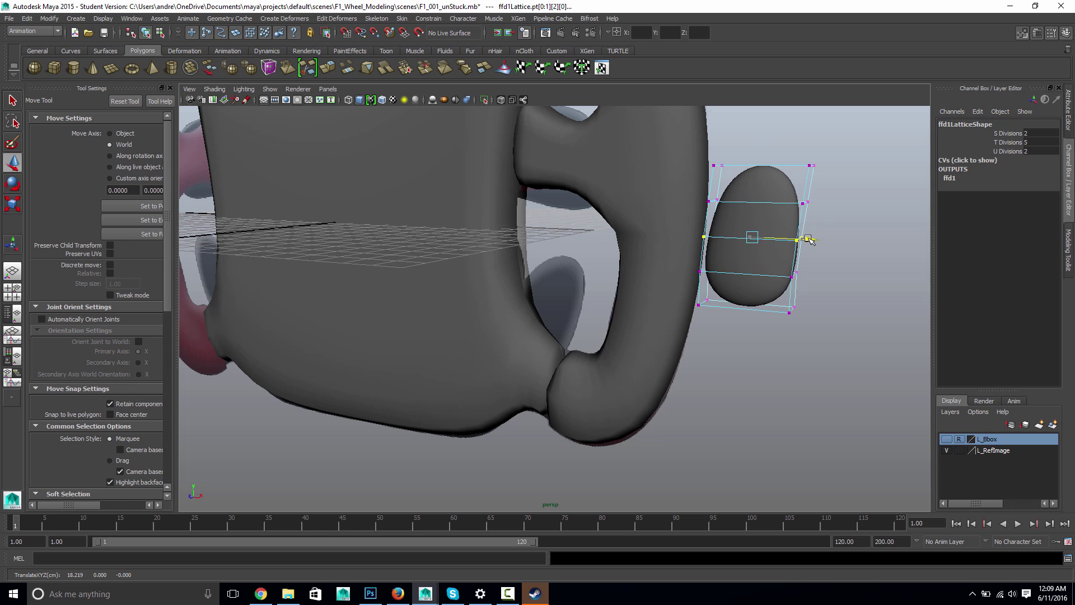
Step: Delete the slanted ellipsoid's history to bake in the lattice deformation
left_click(771, 261)
left_click(27, 19)
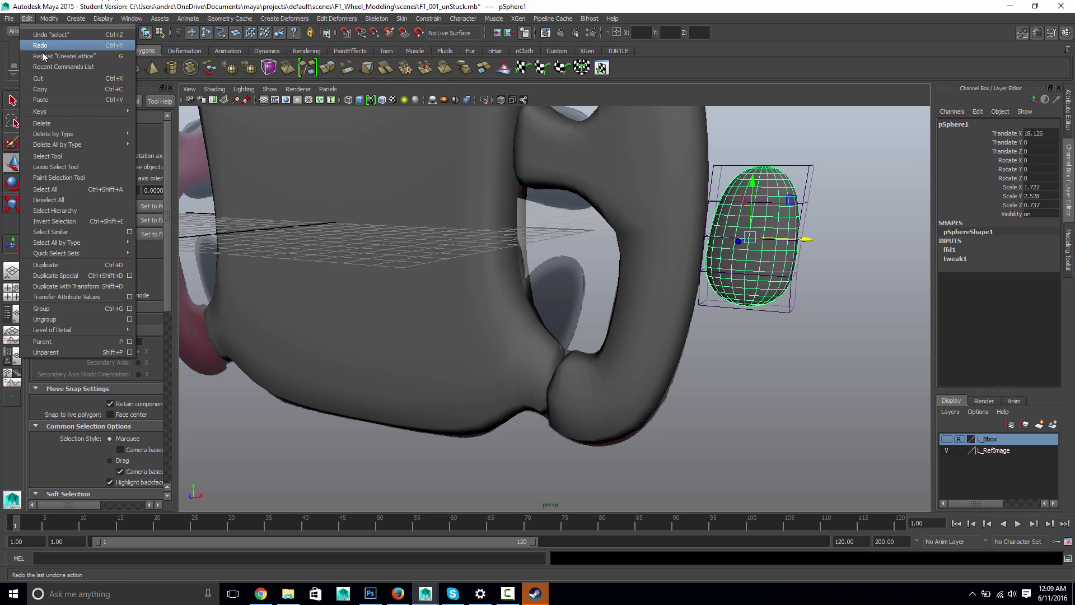
mouse_move(59, 137)
left_click(162, 140)
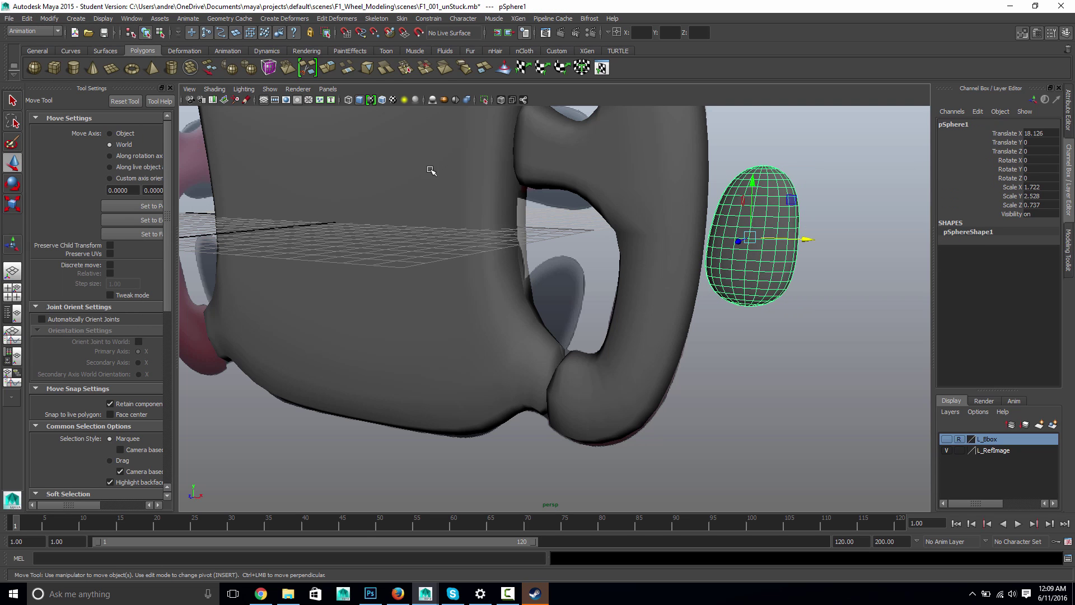
Step: In the top view, move the ellipsoid over the lower right paddle at about X 10.18, Y -3.58, using wireframe display
key("space")
left_click_drag(467, 218, 443, 215)
left_click_drag(846, 273, 628, 373)
key("4")
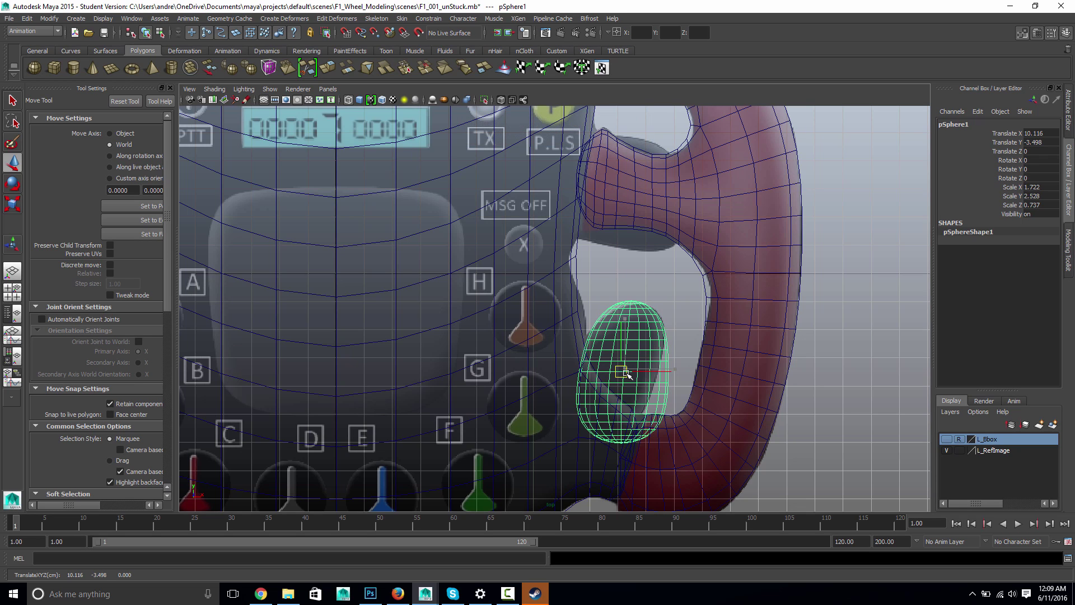
left_click_drag(626, 373, 630, 377)
Step: Rotate the ellipsoid to about -14.76 in Z and shift it to about X 9.86, Y -3.46 over the reference paddle
key("e")
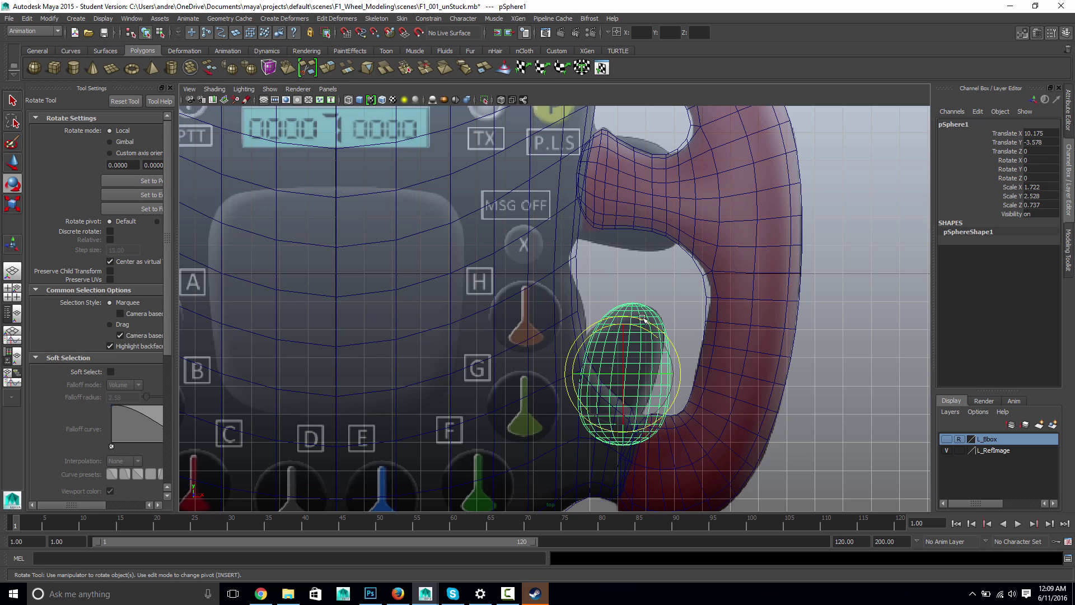
middle_click_drag(643, 274, 663, 281)
key("w")
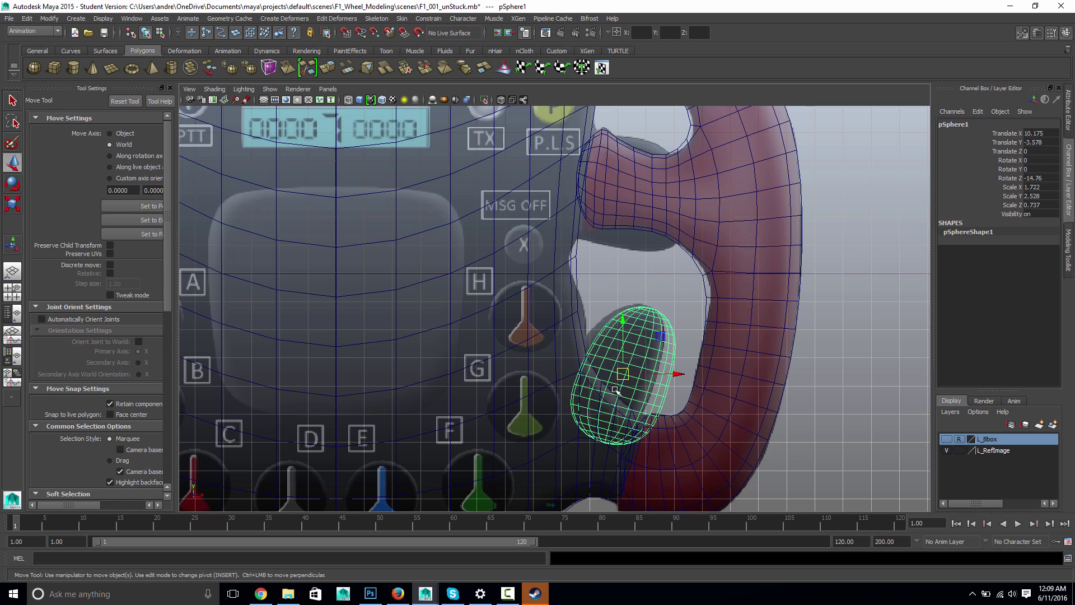
left_click_drag(625, 375, 616, 371)
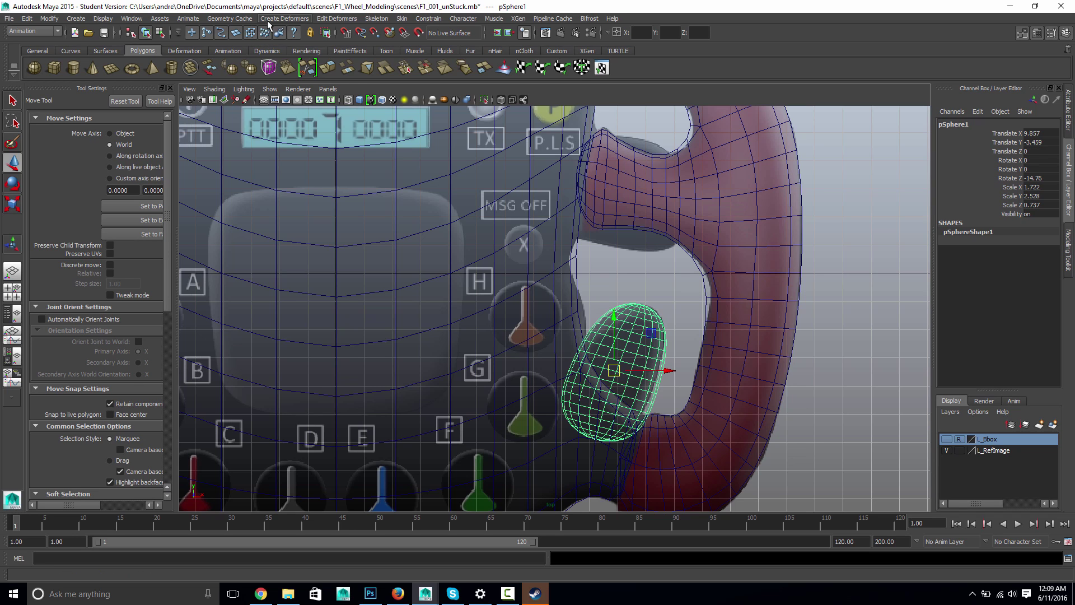
Step: Create a new lattice deformer around the rotated paddle shape and switch to its lattice points
left_click(284, 19)
left_click(277, 47)
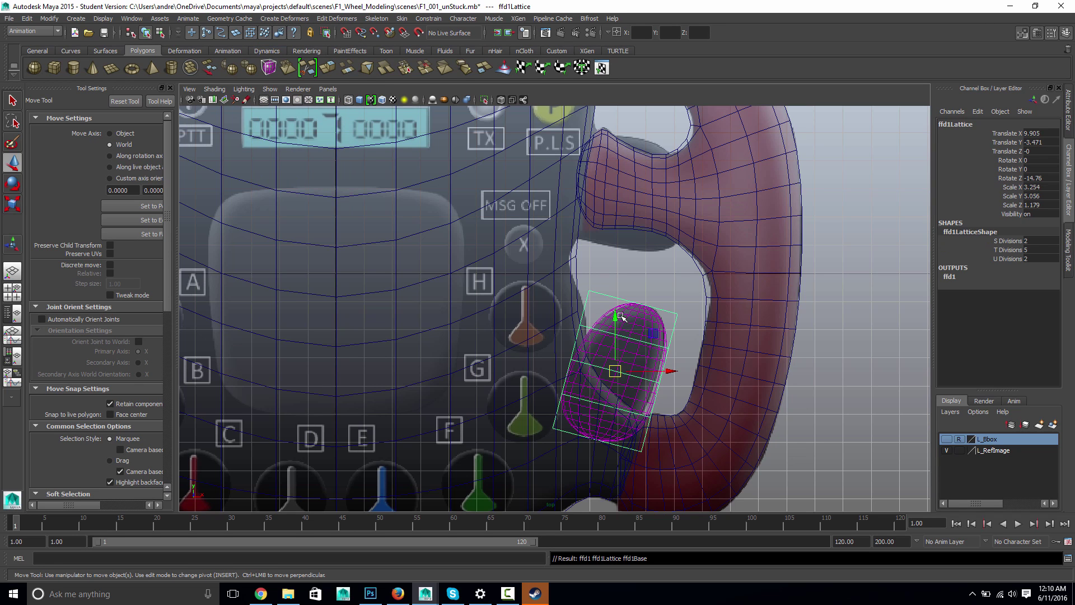
right_click_drag(599, 296, 591, 287)
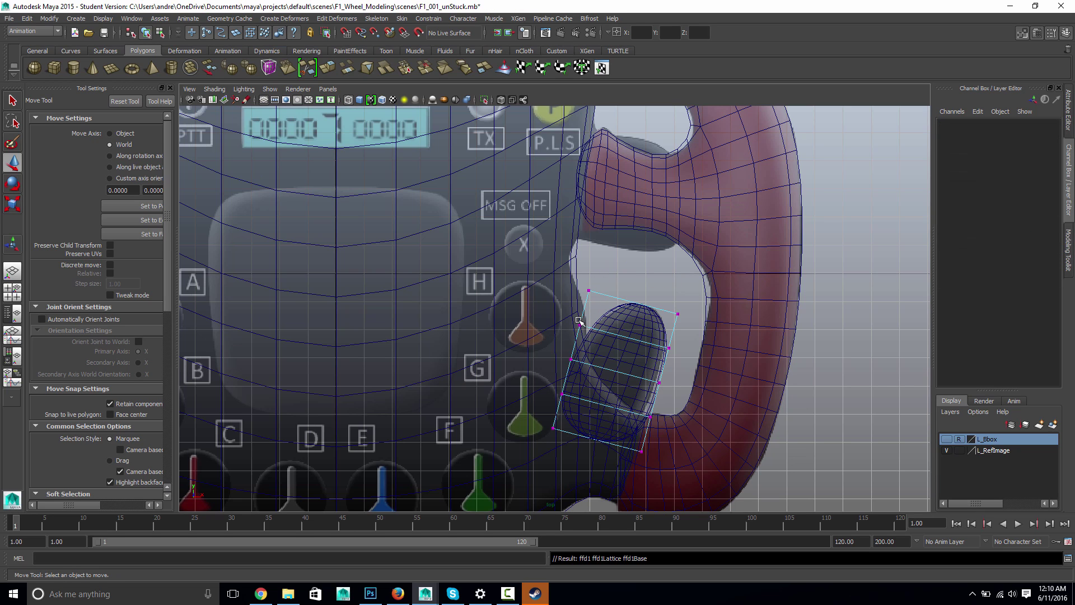
Step: Narrow the lattice's second row and pull the lower outer points inward, placing the bottom corner at about X 10.38, Y -6.21
mouse_move(571, 315)
left_mouse_down()
mouse_move(693, 347)
mouse_move(577, 325)
mouse_move(555, 308)
left_mouse_up()
key("ctrl+z")
left_click_drag(672, 365, 576, 323, "shift")
key("r")
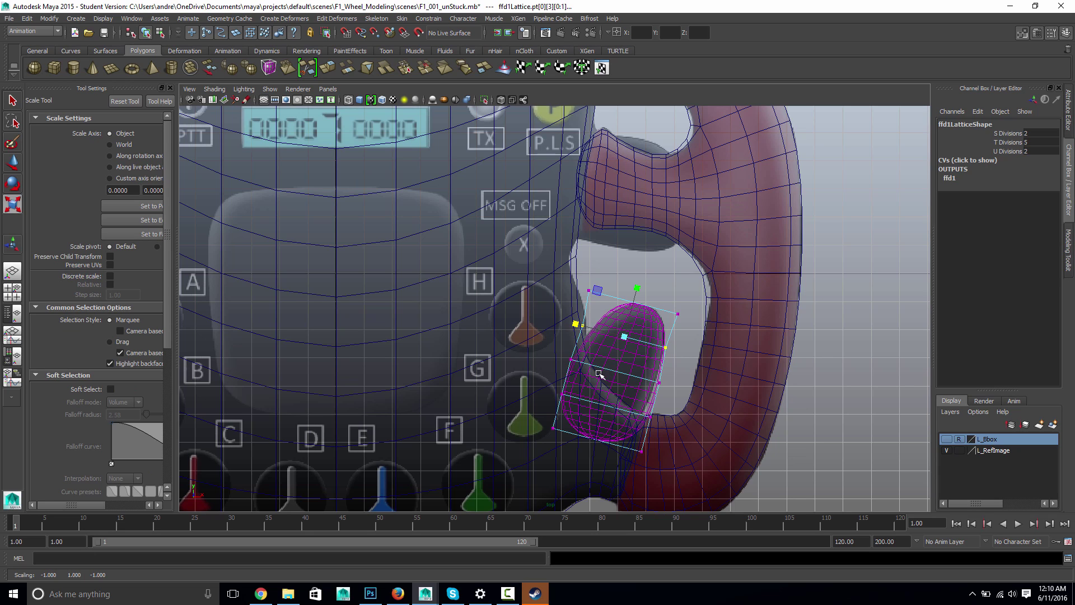
left_click_drag(664, 392, 655, 377)
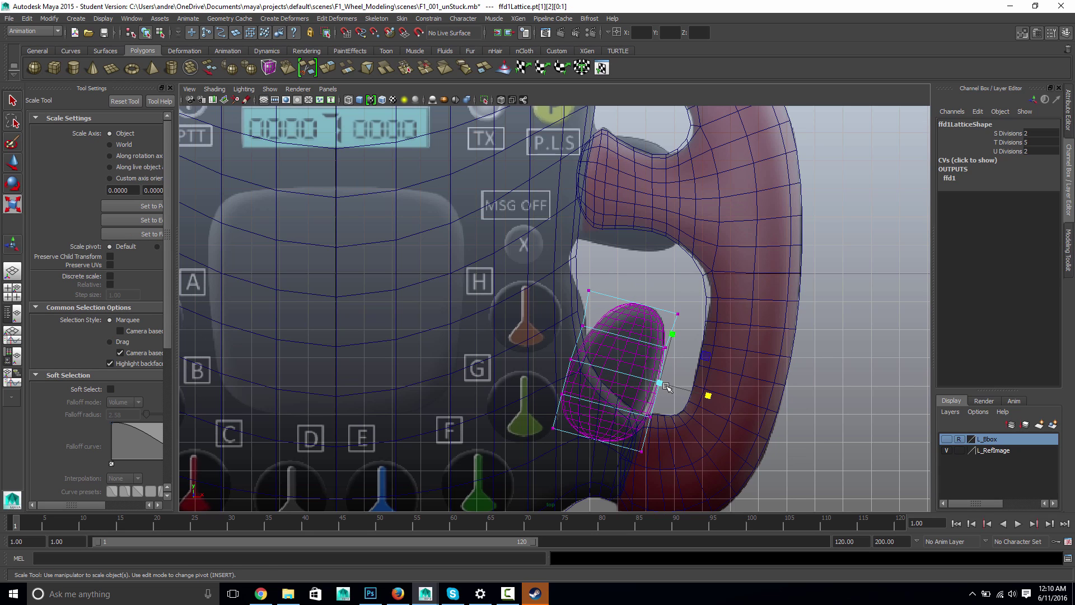
key("w")
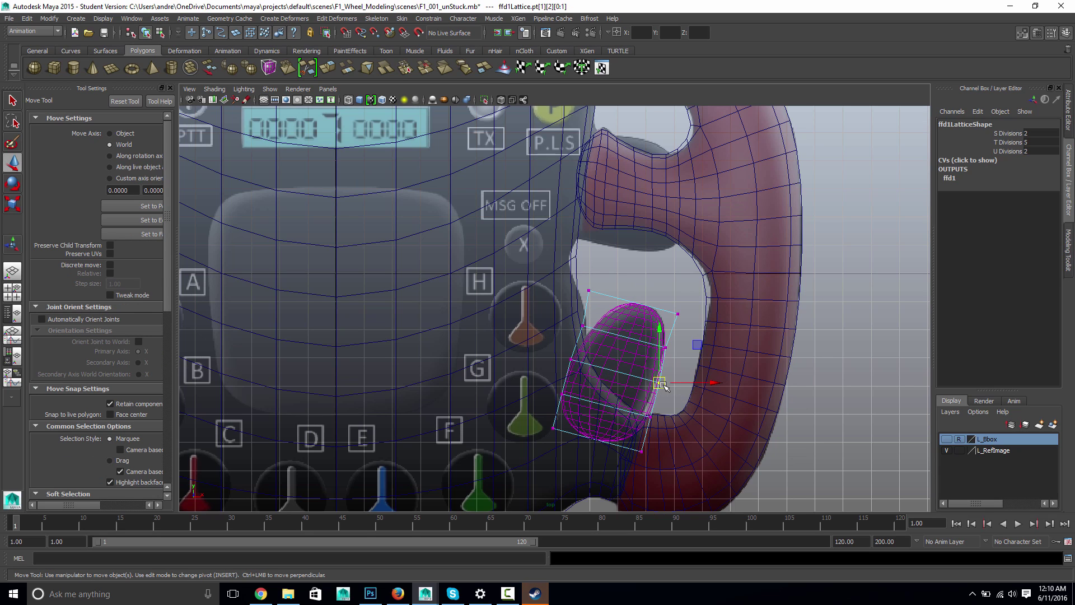
left_click(649, 416)
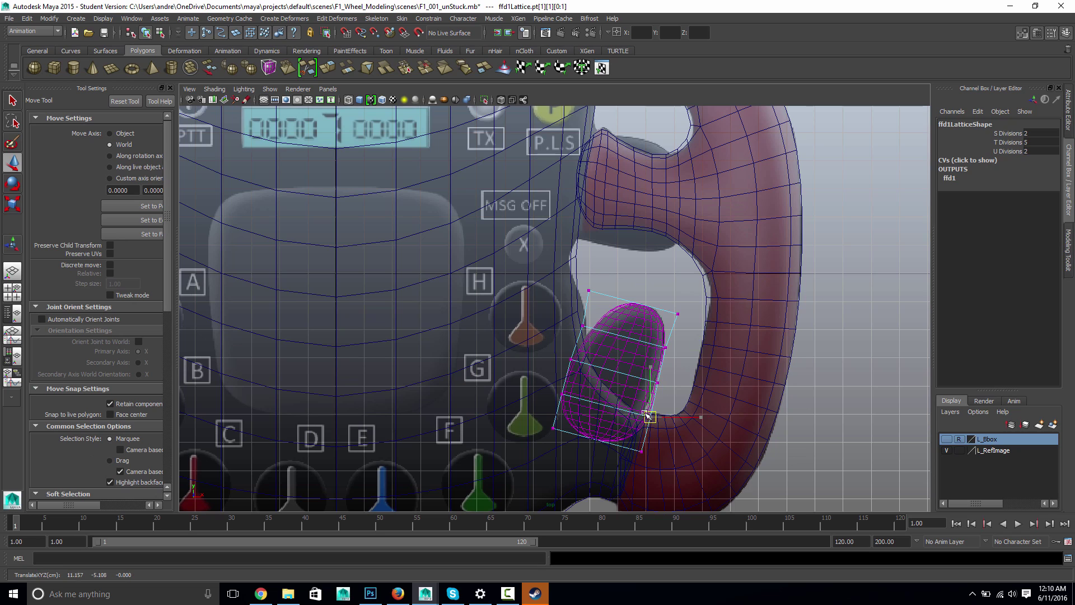
left_click(640, 450)
left_click_drag(641, 450, 628, 448)
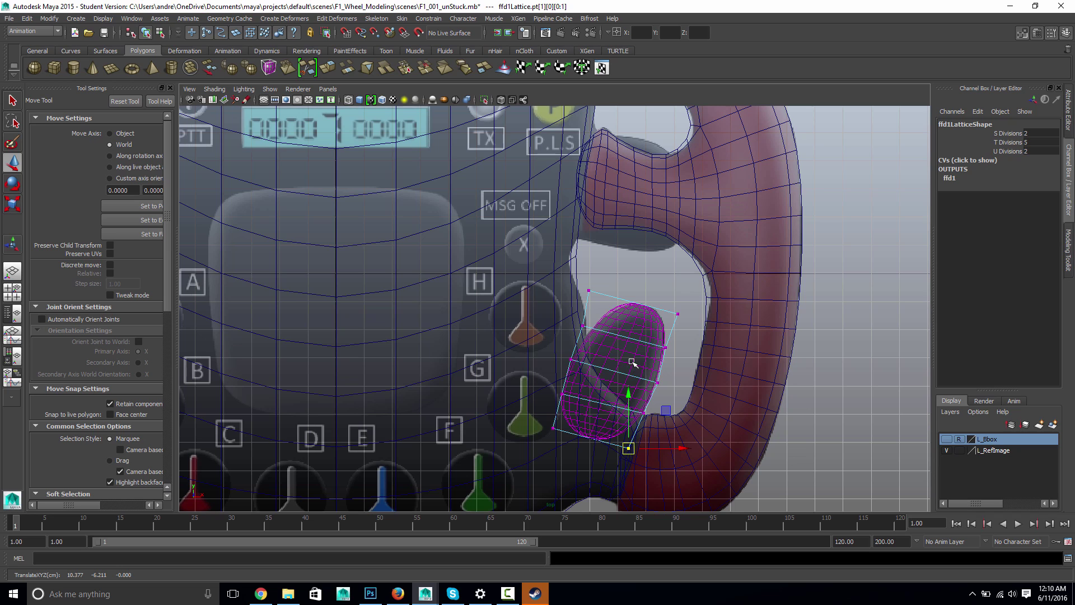
Step: Delete the paddle shape's history to bake in the second lattice deformation, and deselect it
left_click(633, 336)
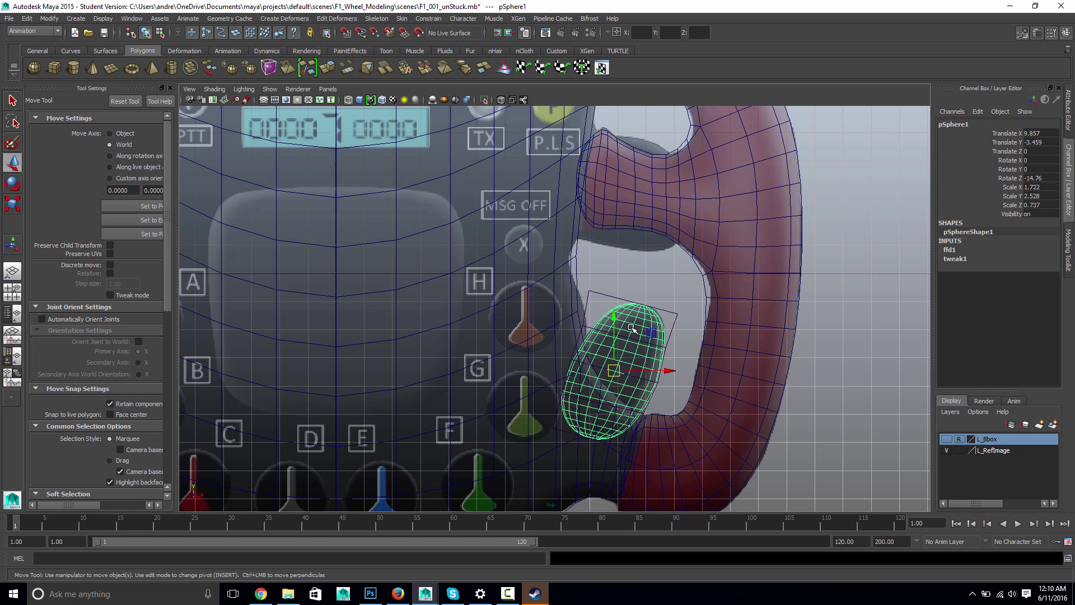
left_click(28, 18)
mouse_move(59, 136)
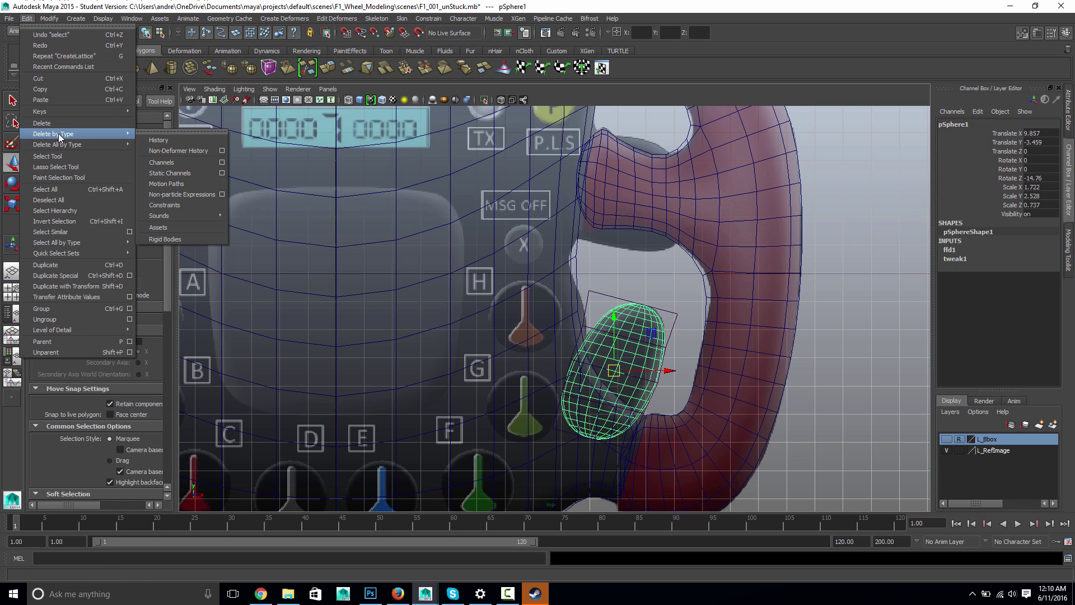
left_click(158, 140)
left_click(633, 295)
Step: Turn on shaded display and compare the right paddle with the reference across the whole wheel
scroll(623, 325, "down", 2)
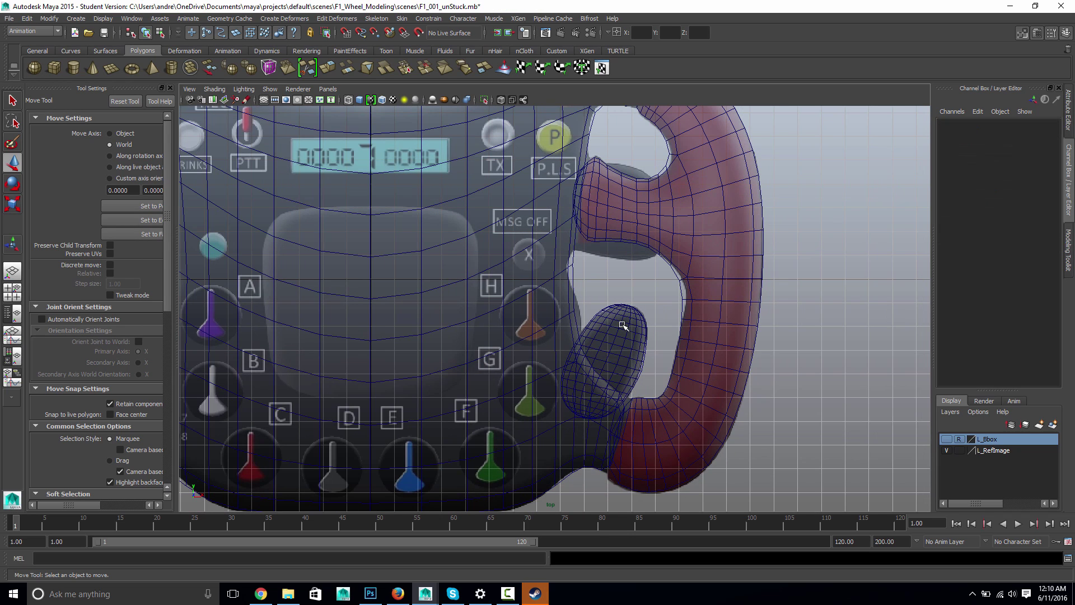
key("5")
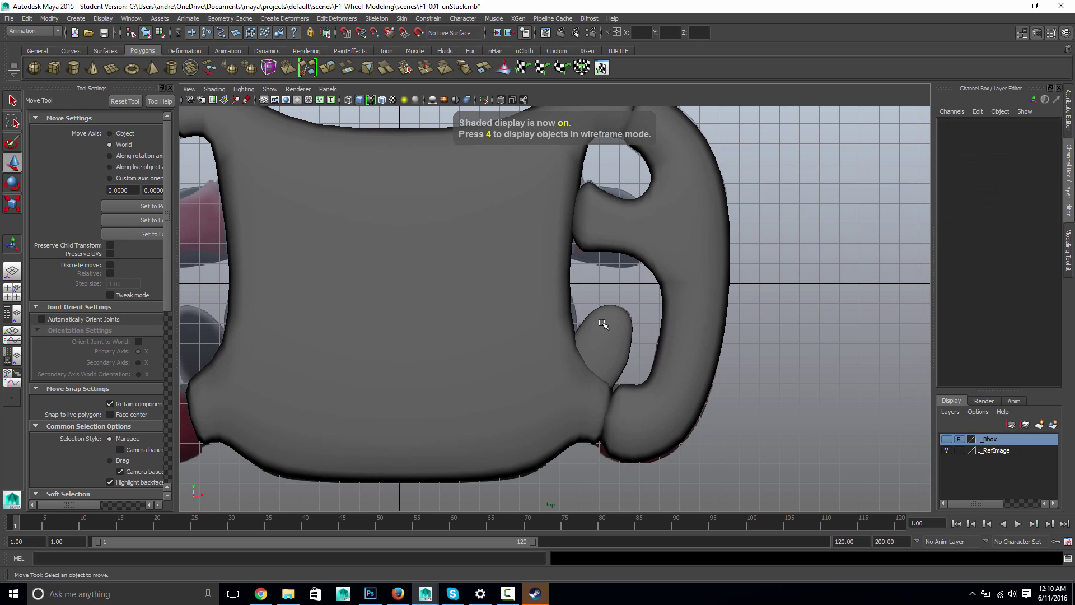
middle_click_drag(489, 302, 679, 305, "alt")
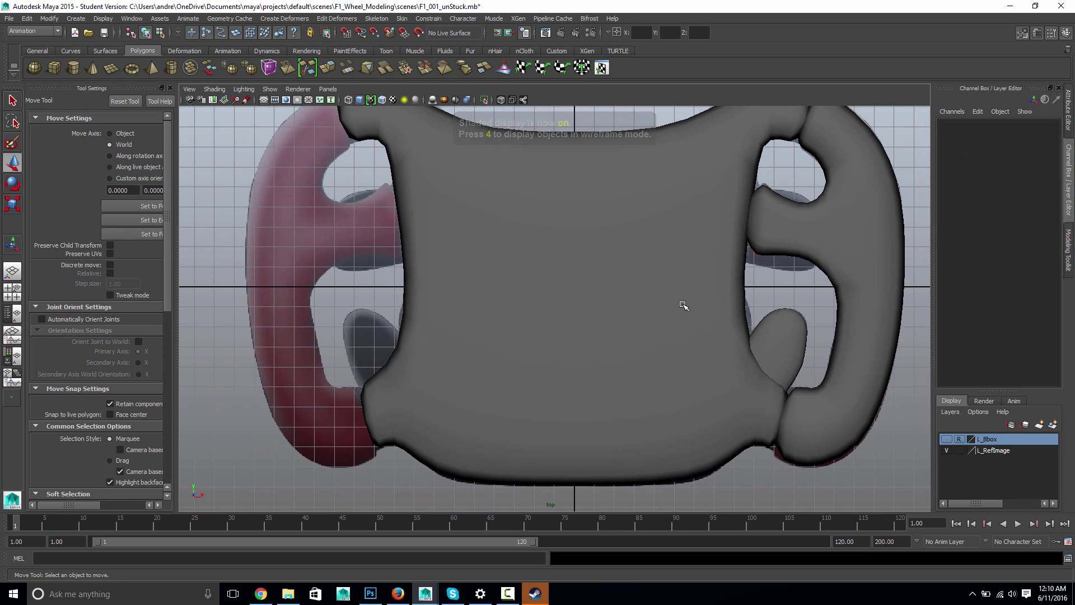
middle_click_drag(739, 282, 576, 284, "alt")
scroll(612, 303, "down", 3)
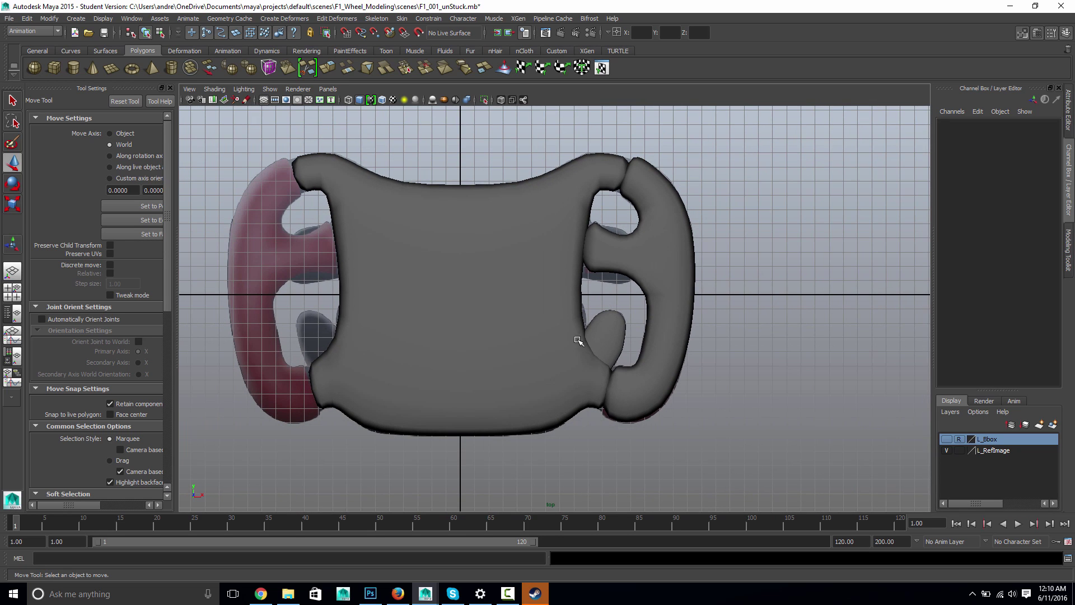
Step: Try to mirror the right grip's geometry
left_click(623, 259)
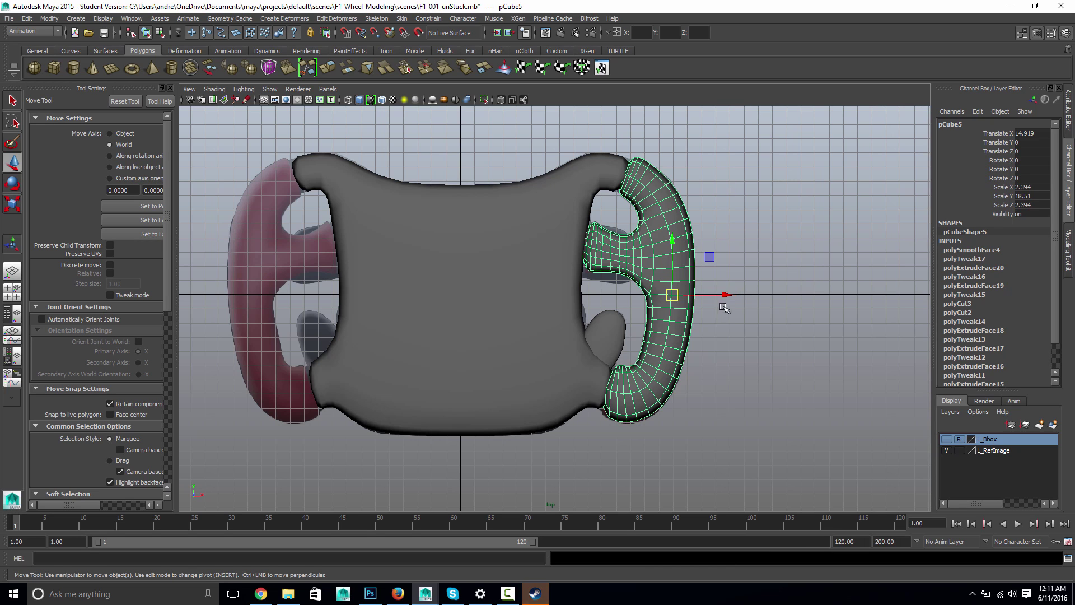
left_click(506, 596)
left_click(501, 589)
key("ctrl+z")
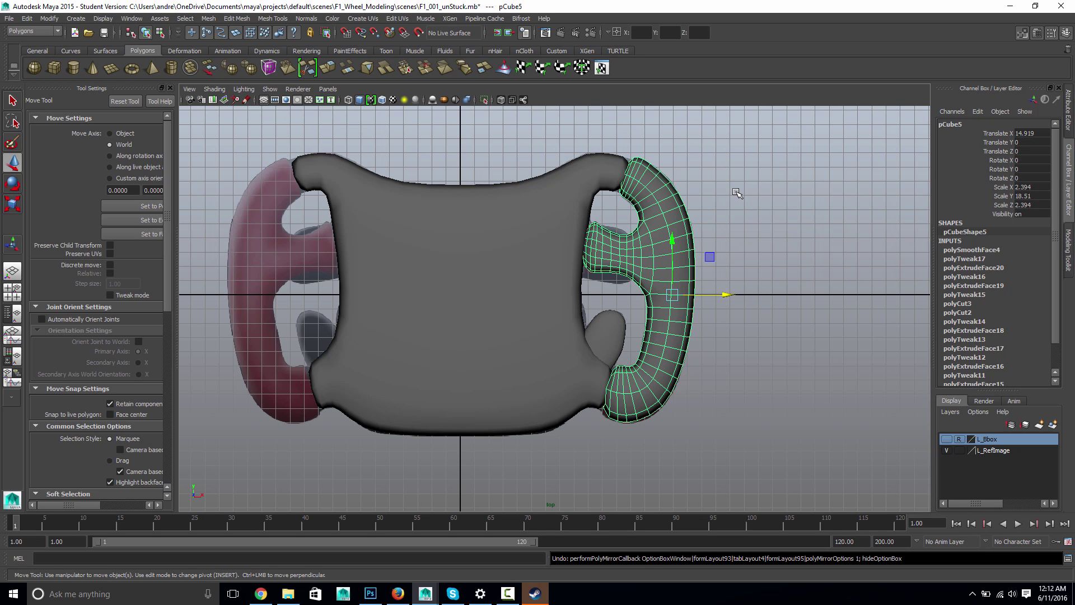
Step: Group the right grip on its own
key("ctrl+g")
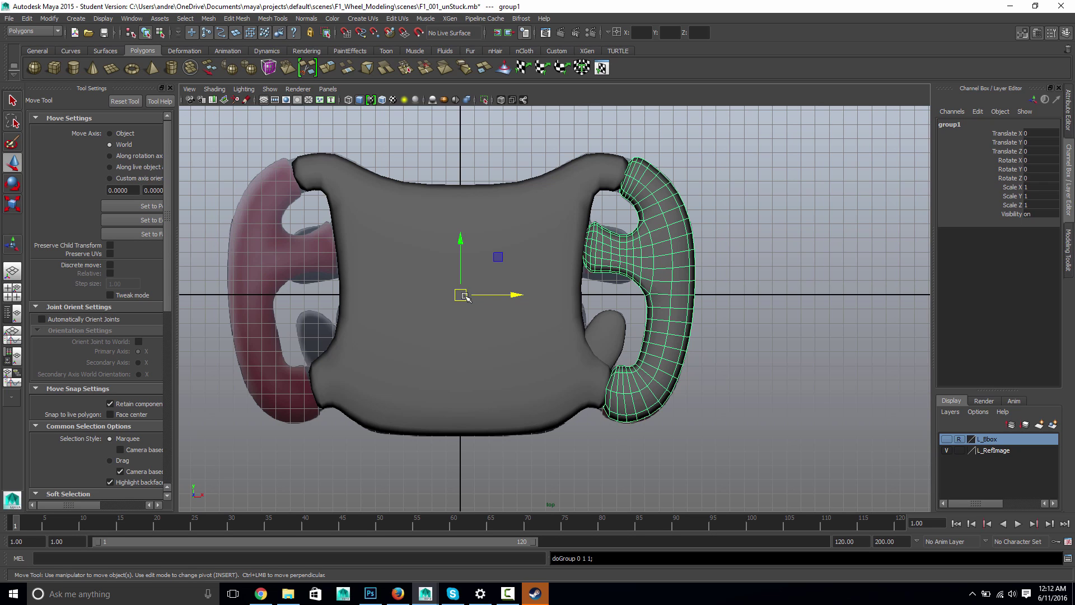
Step: Duplicate the right grip's group and set the copy's Scale X to -1 to form the left grip, leaving it deselected
key("ctrl+g")
double_click(1052, 188)
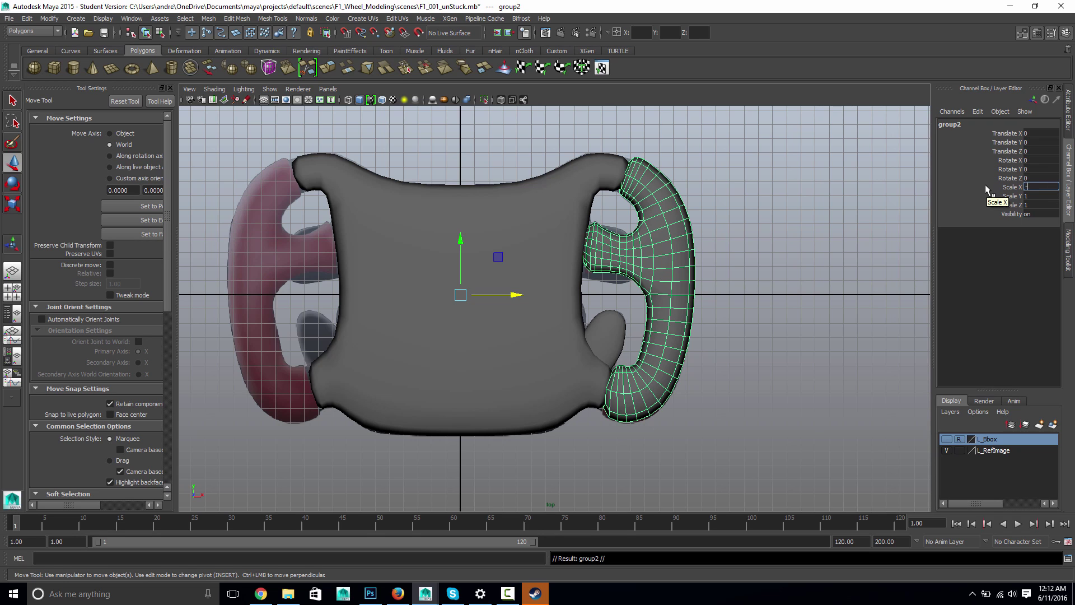
key("Return")
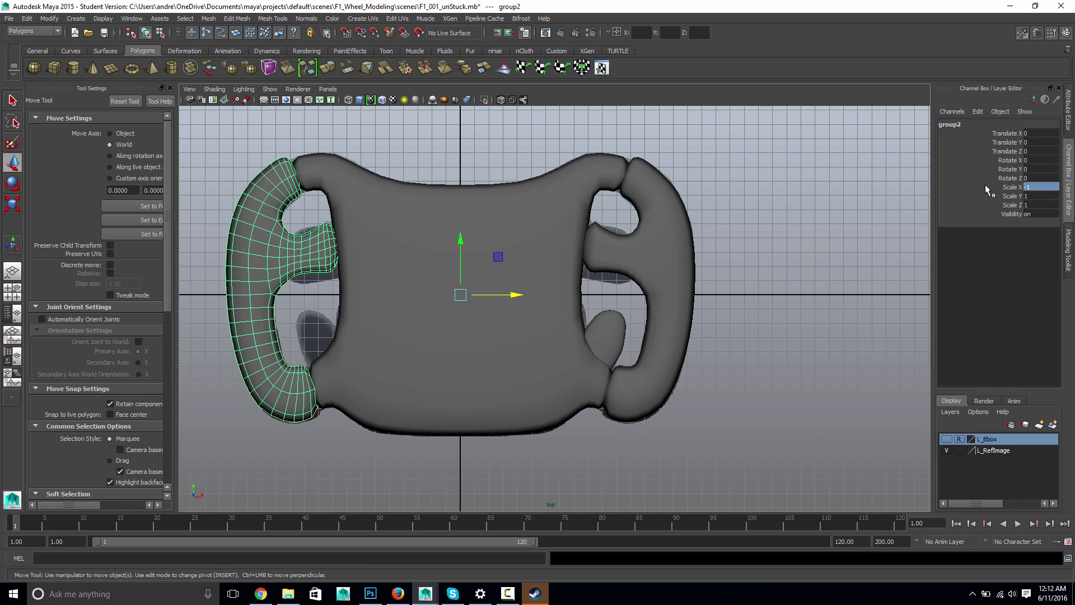
left_click(731, 331)
Step: Group the lower right paddle, duplicate the group, and set the copy's Scale X to -1 to form the left paddle, leaving it deselected
left_click(621, 334)
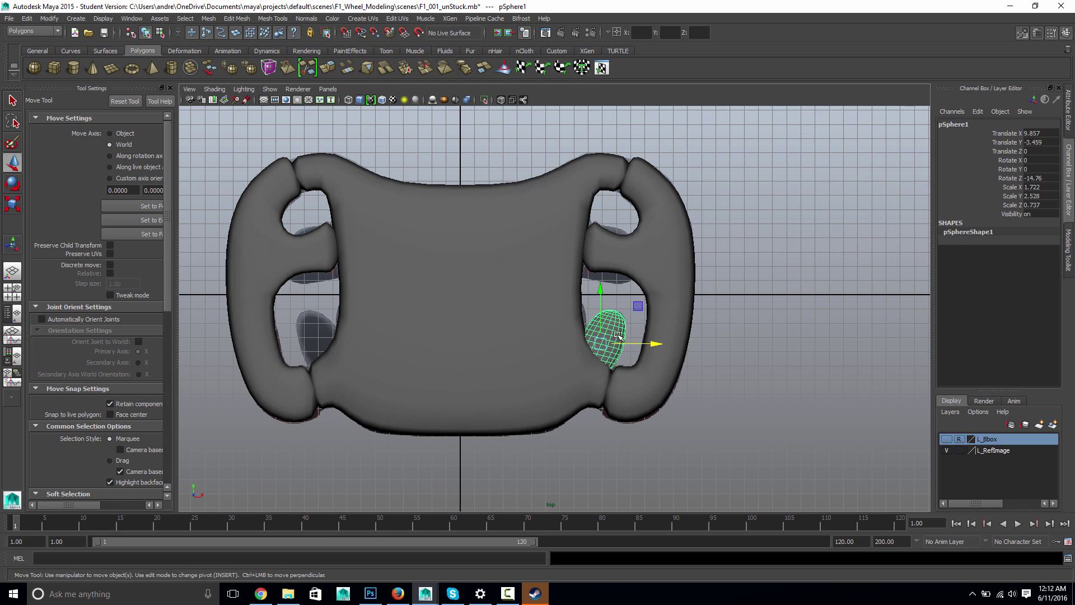
key("ctrl+g")
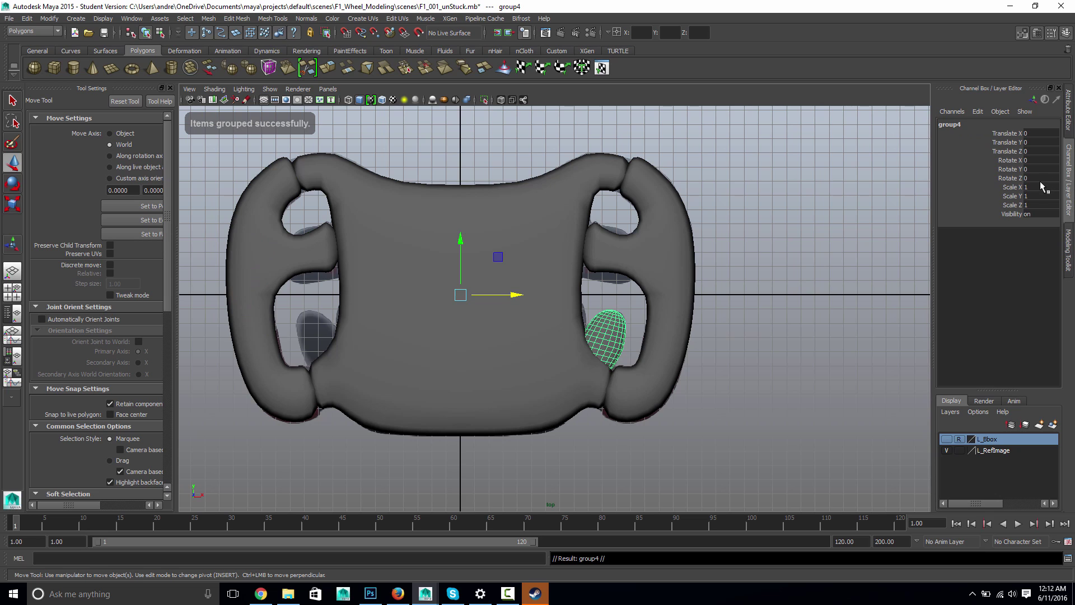
type("-1")
key("Return")
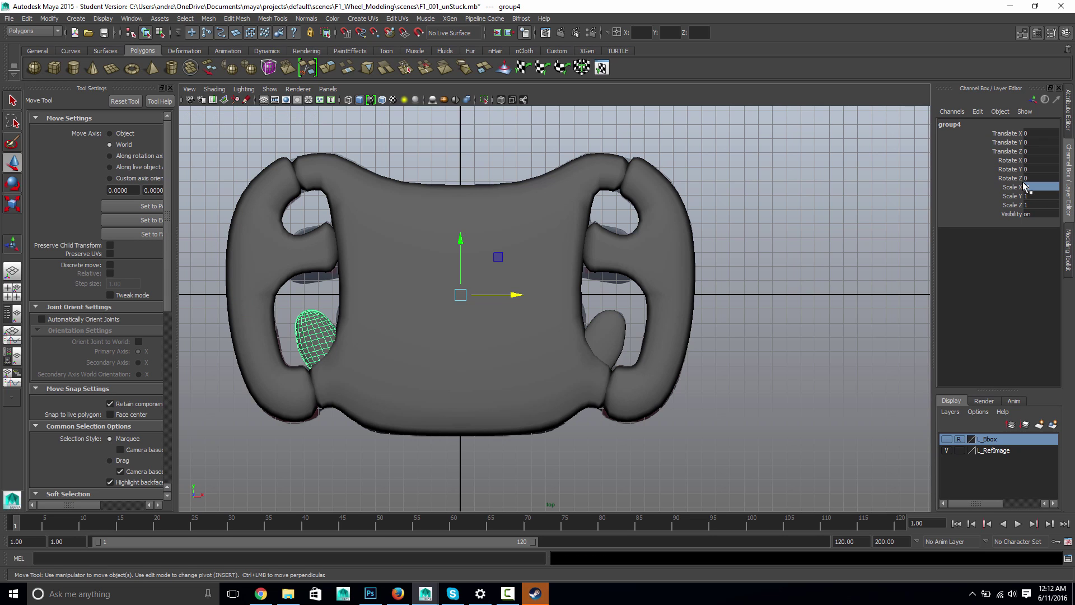
left_click(729, 277)
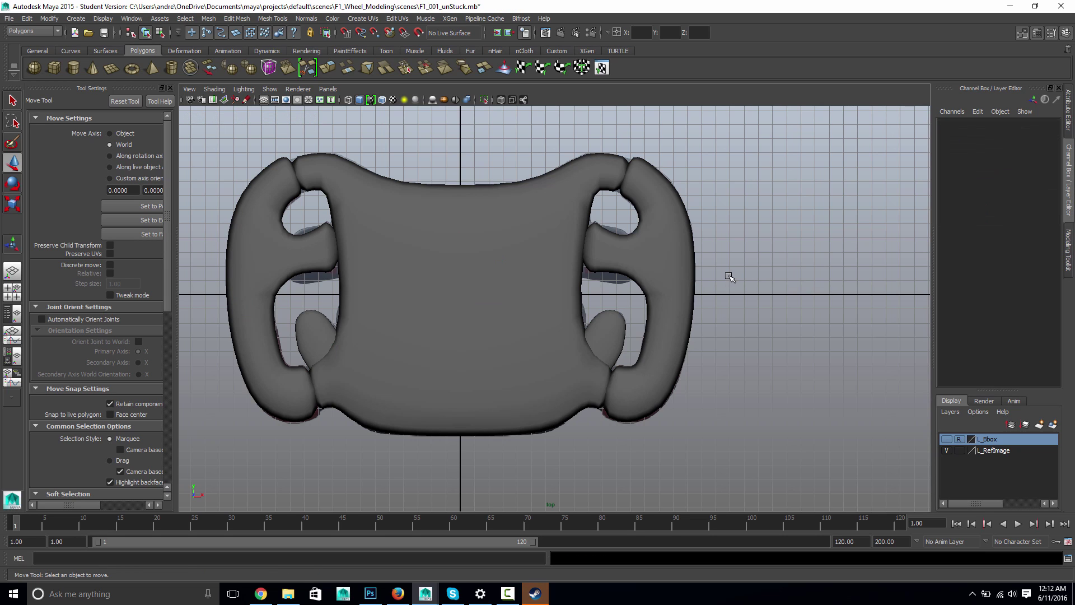